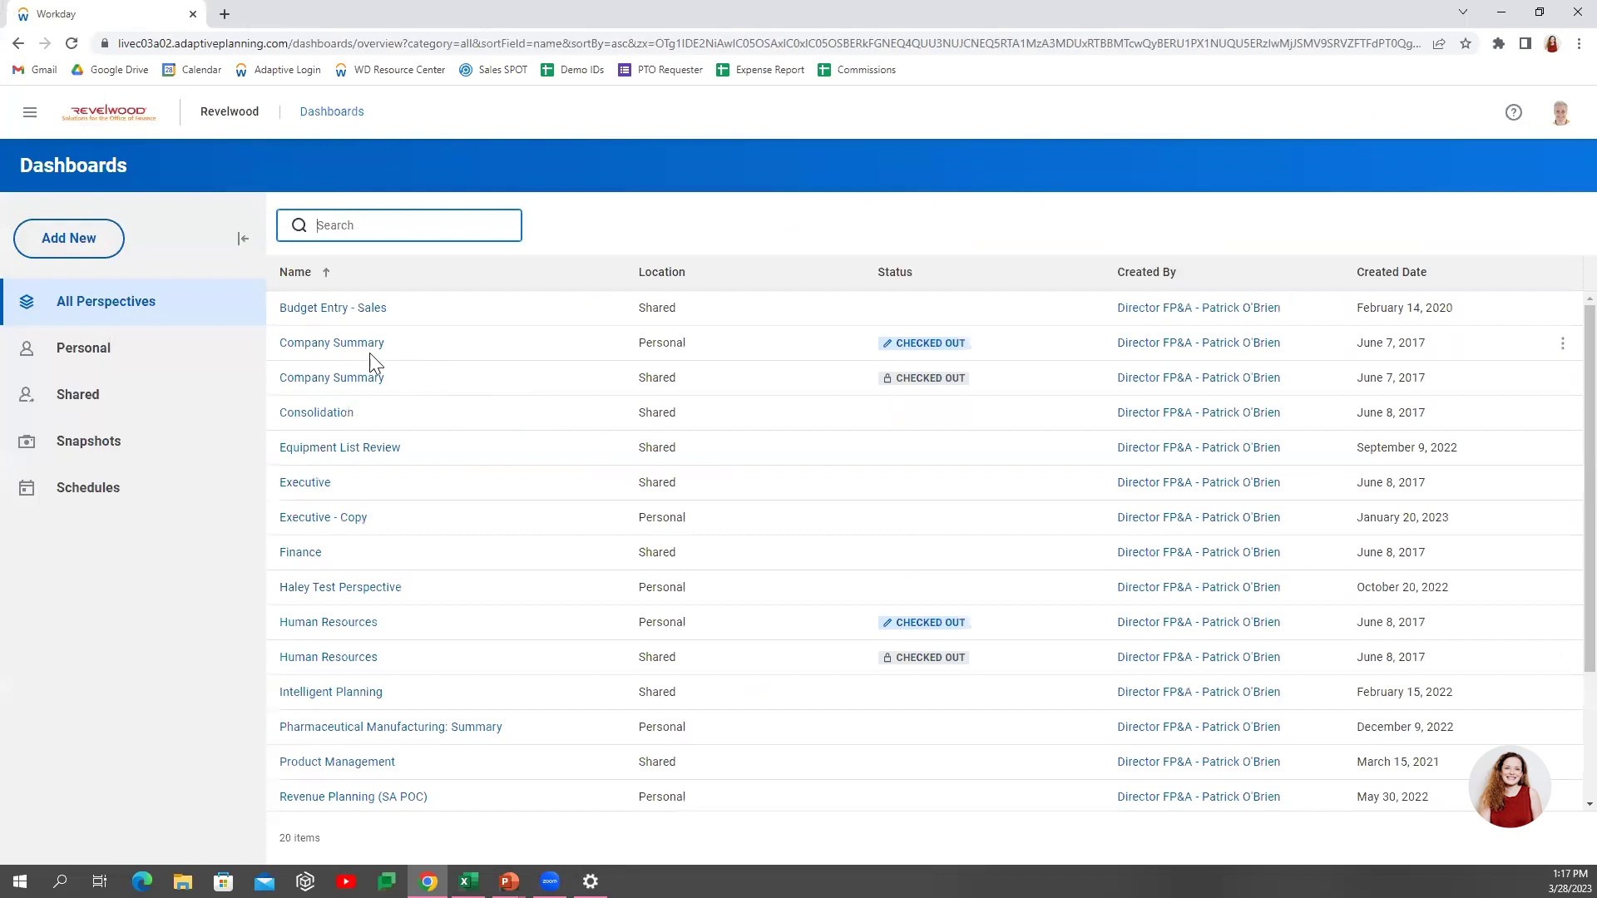
Open the personal Company Summary dashboard in edit mode and look through the available chart types.
click(349, 344)
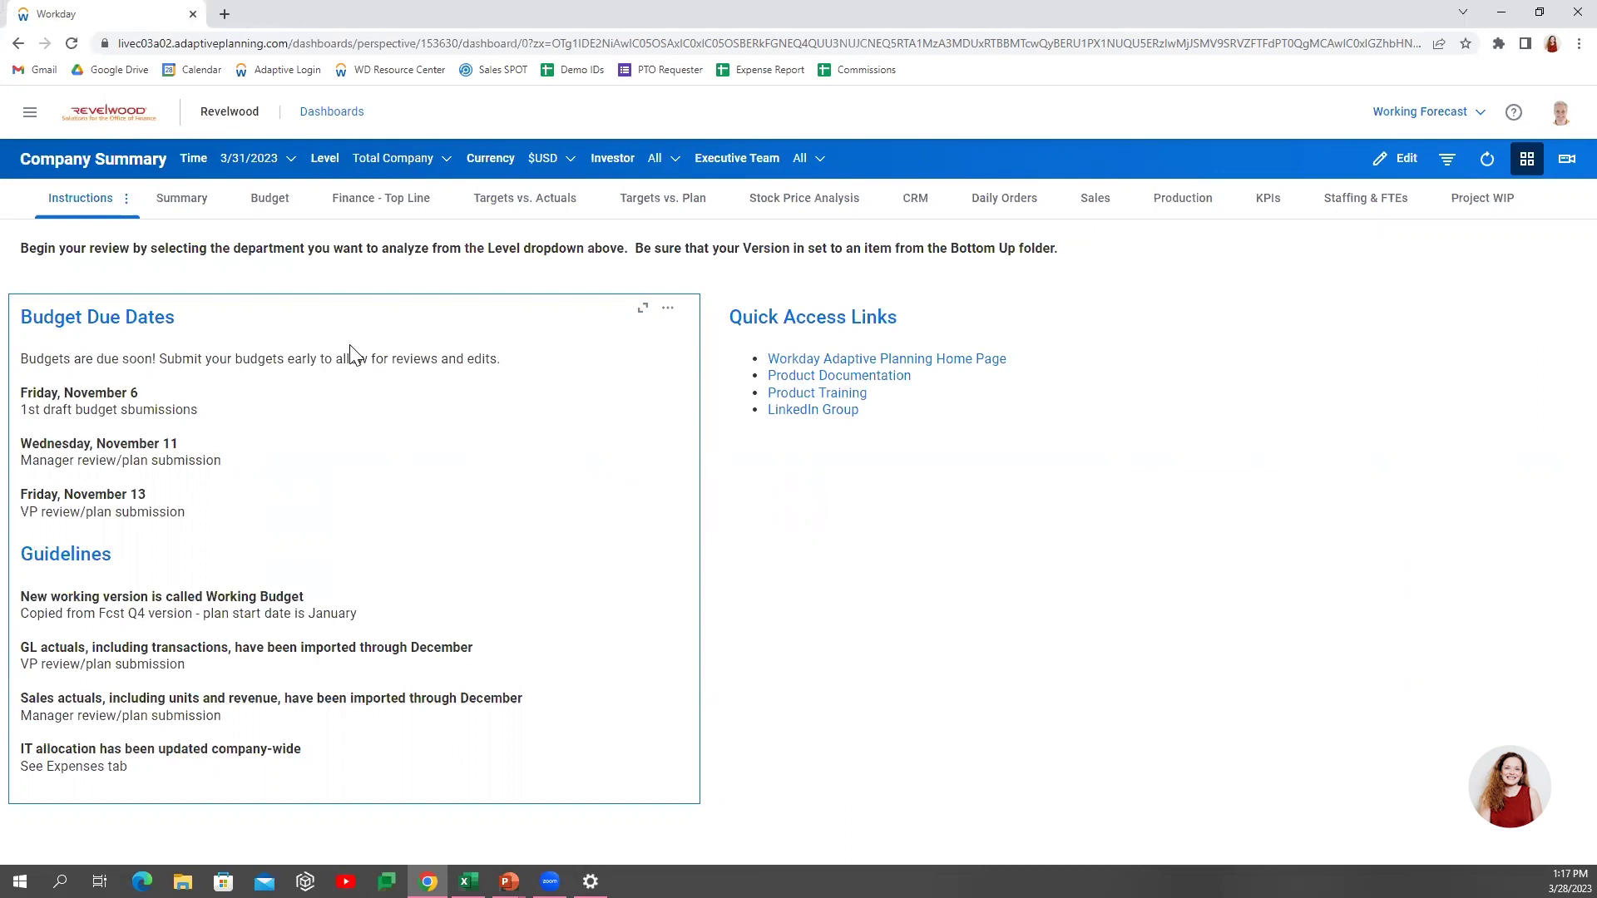
click(1401, 159)
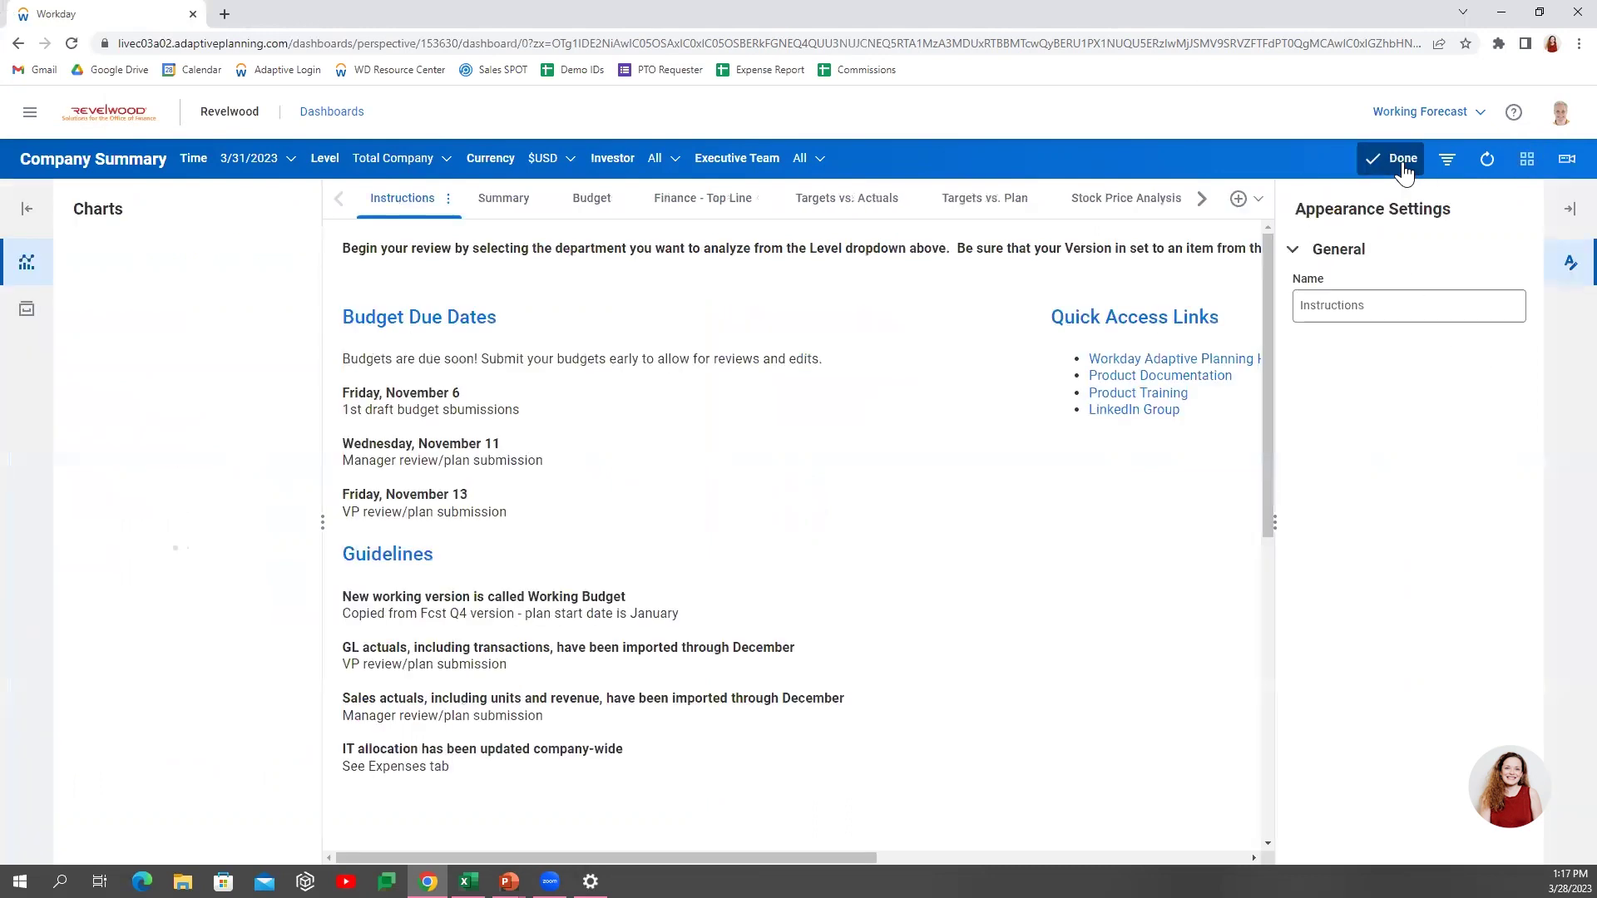
scroll(972, 745, down, 2)
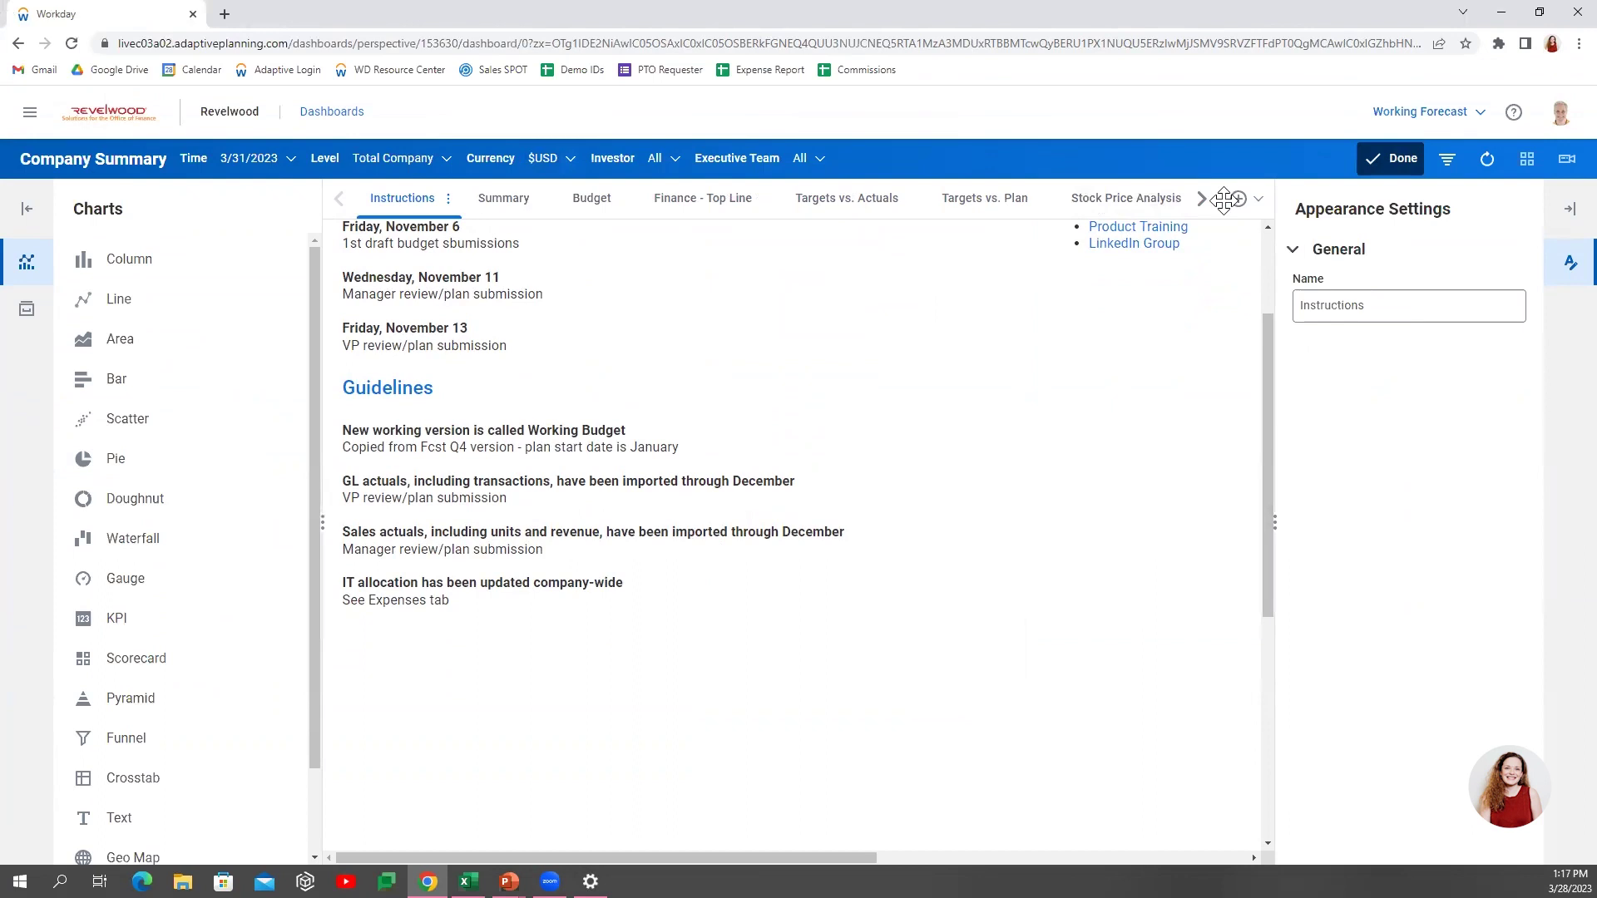
scroll(218, 544, down, 2)
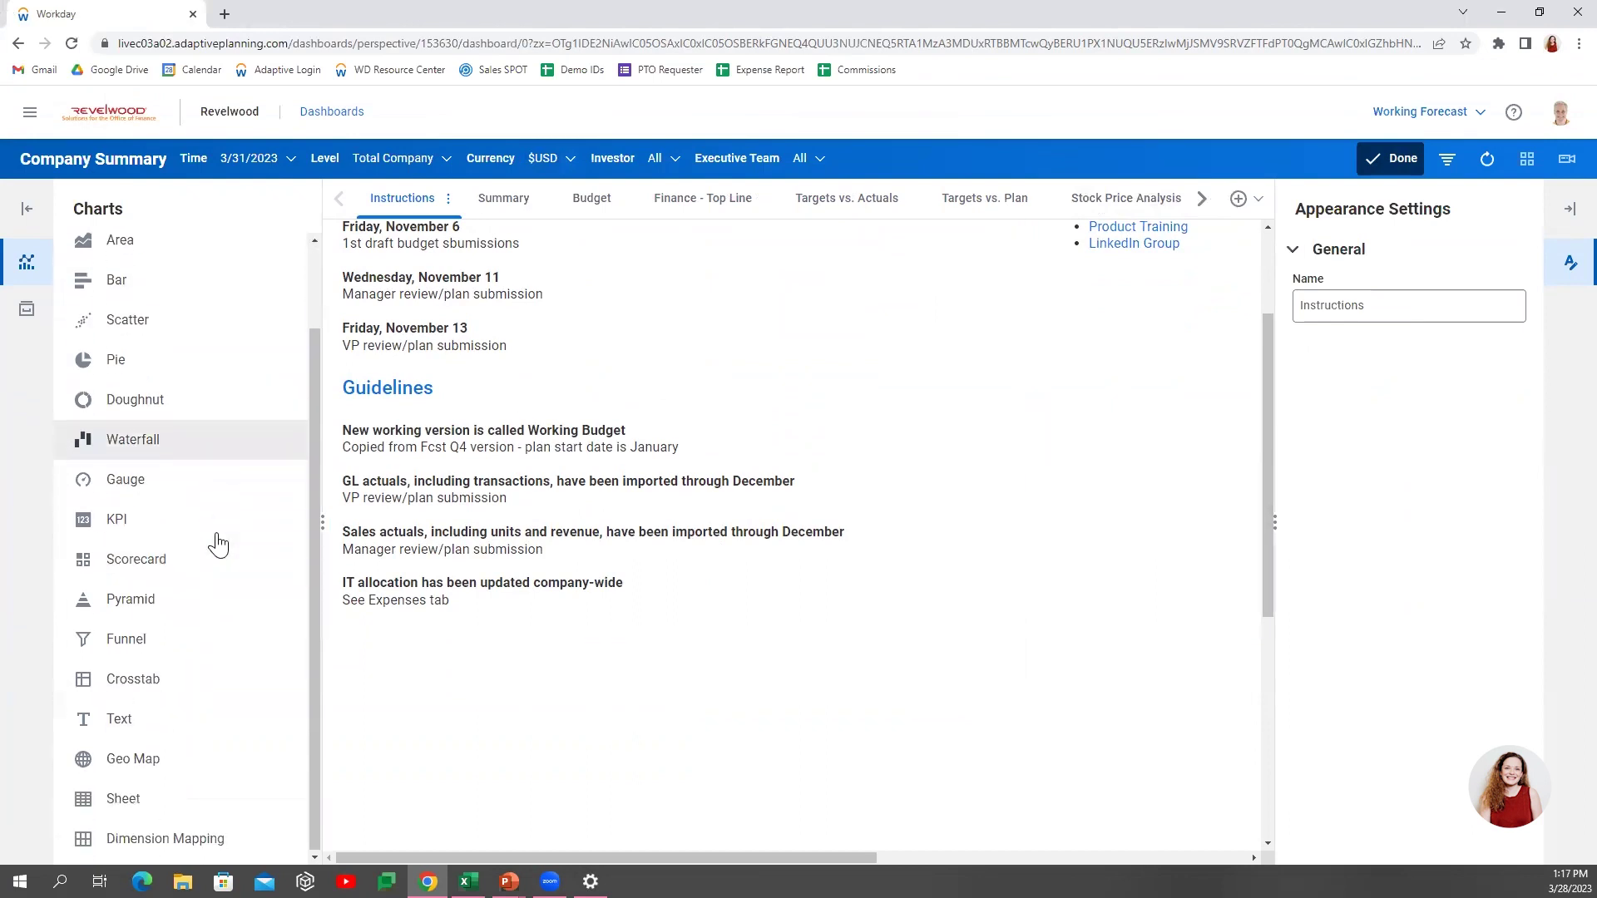
scroll(229, 461, up, 2)
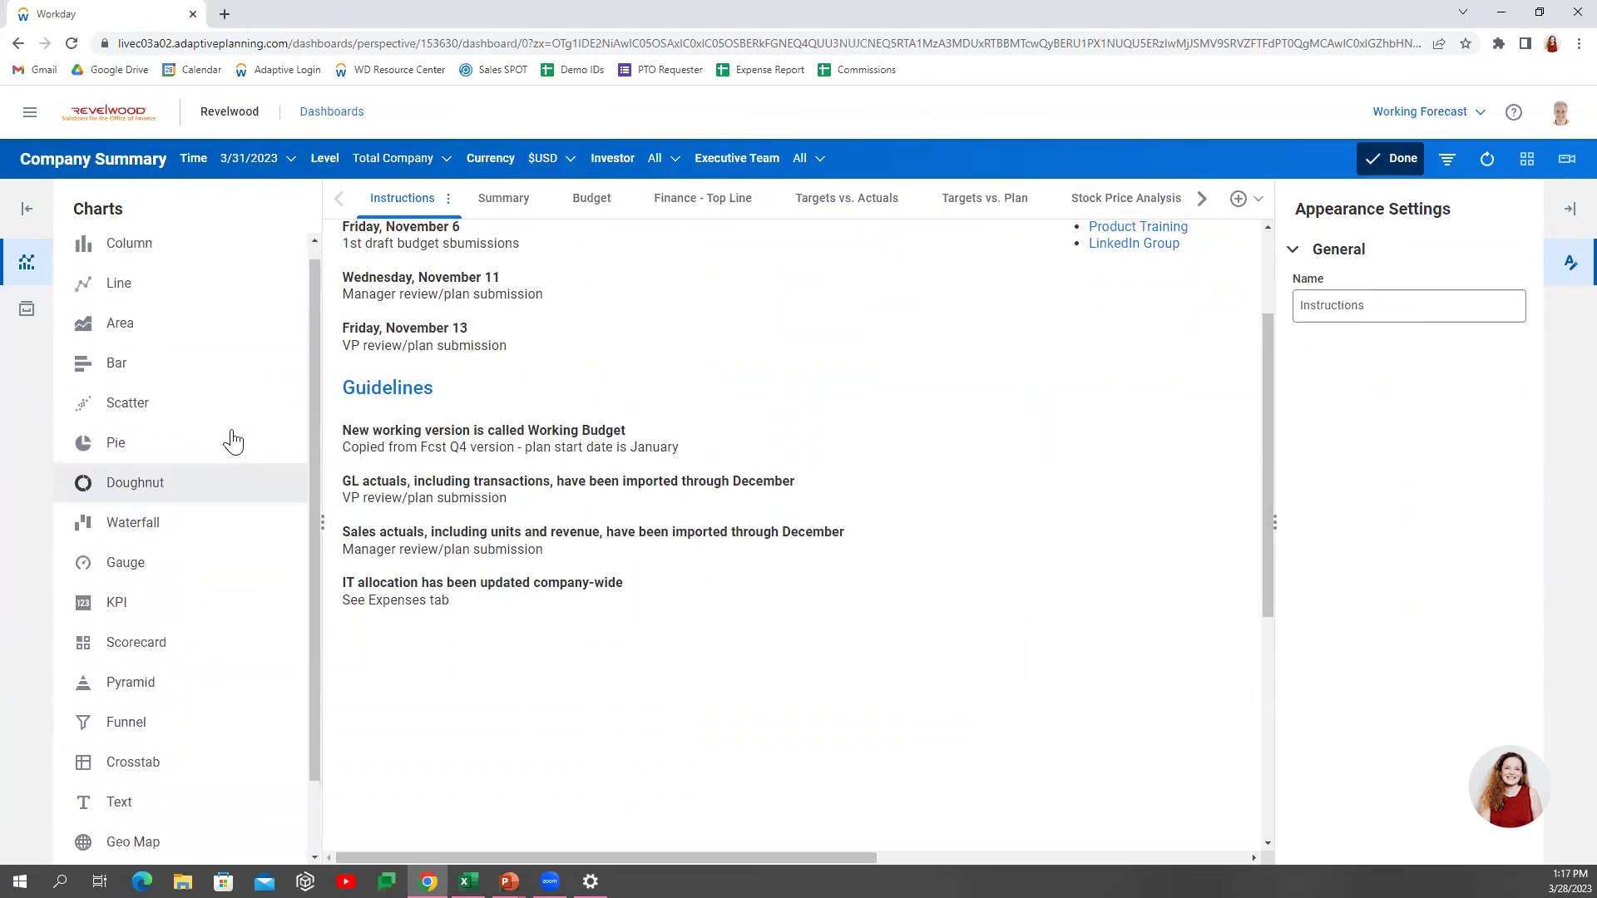
scroll(233, 442, up, 1)
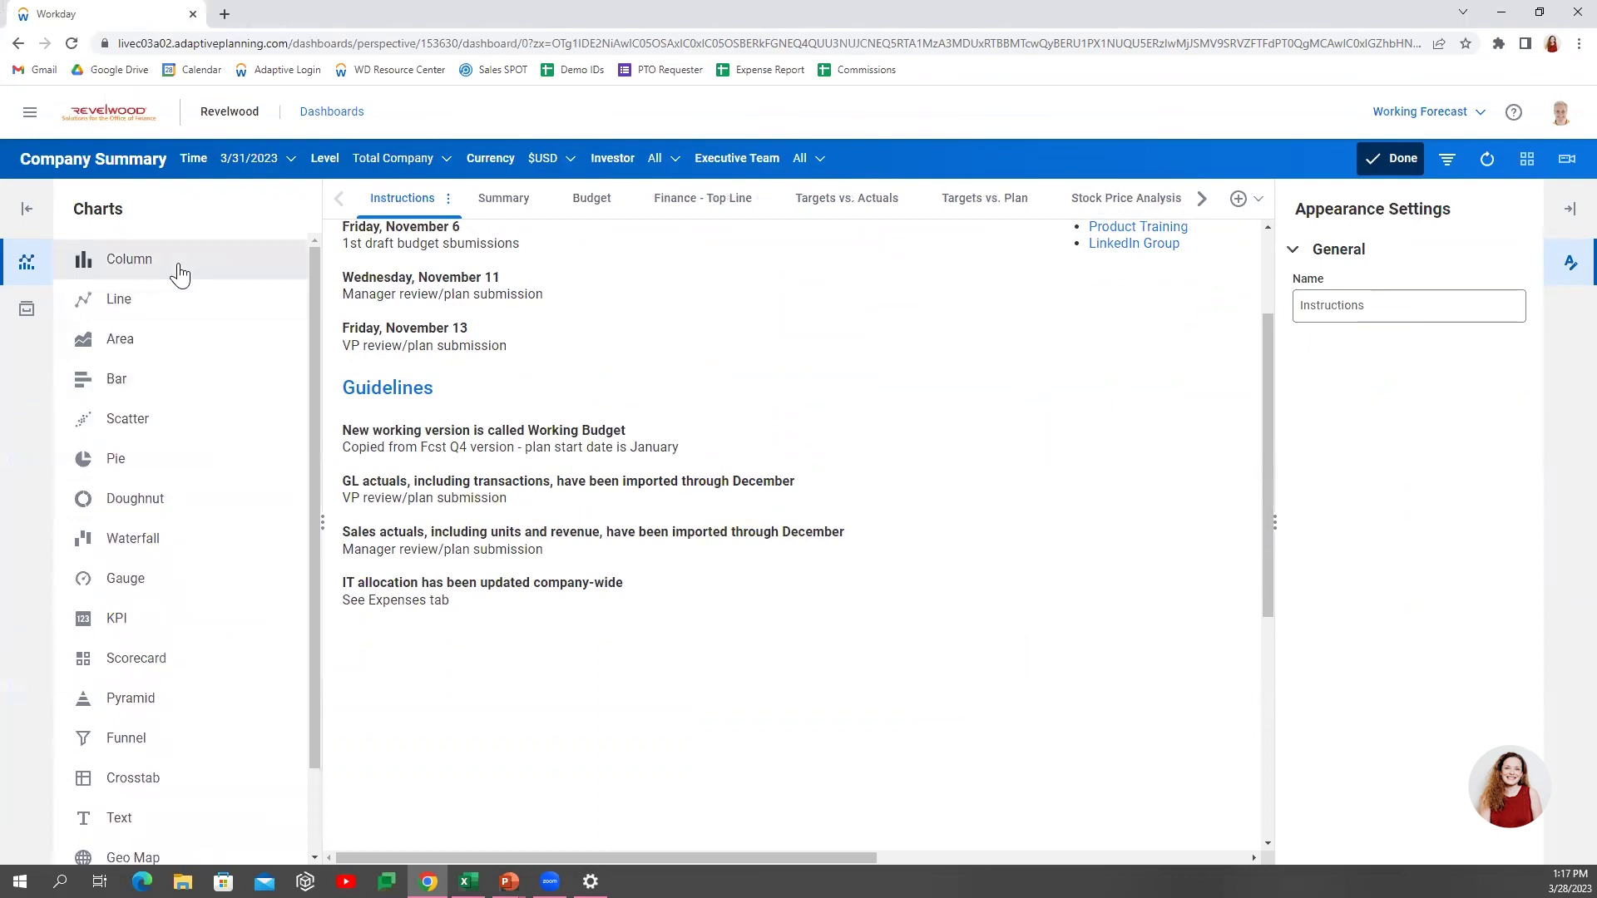
Place a column chart below the Guidelines text on the Instructions dashboard and widen it to about double its width.
drag(142, 267, 390, 737)
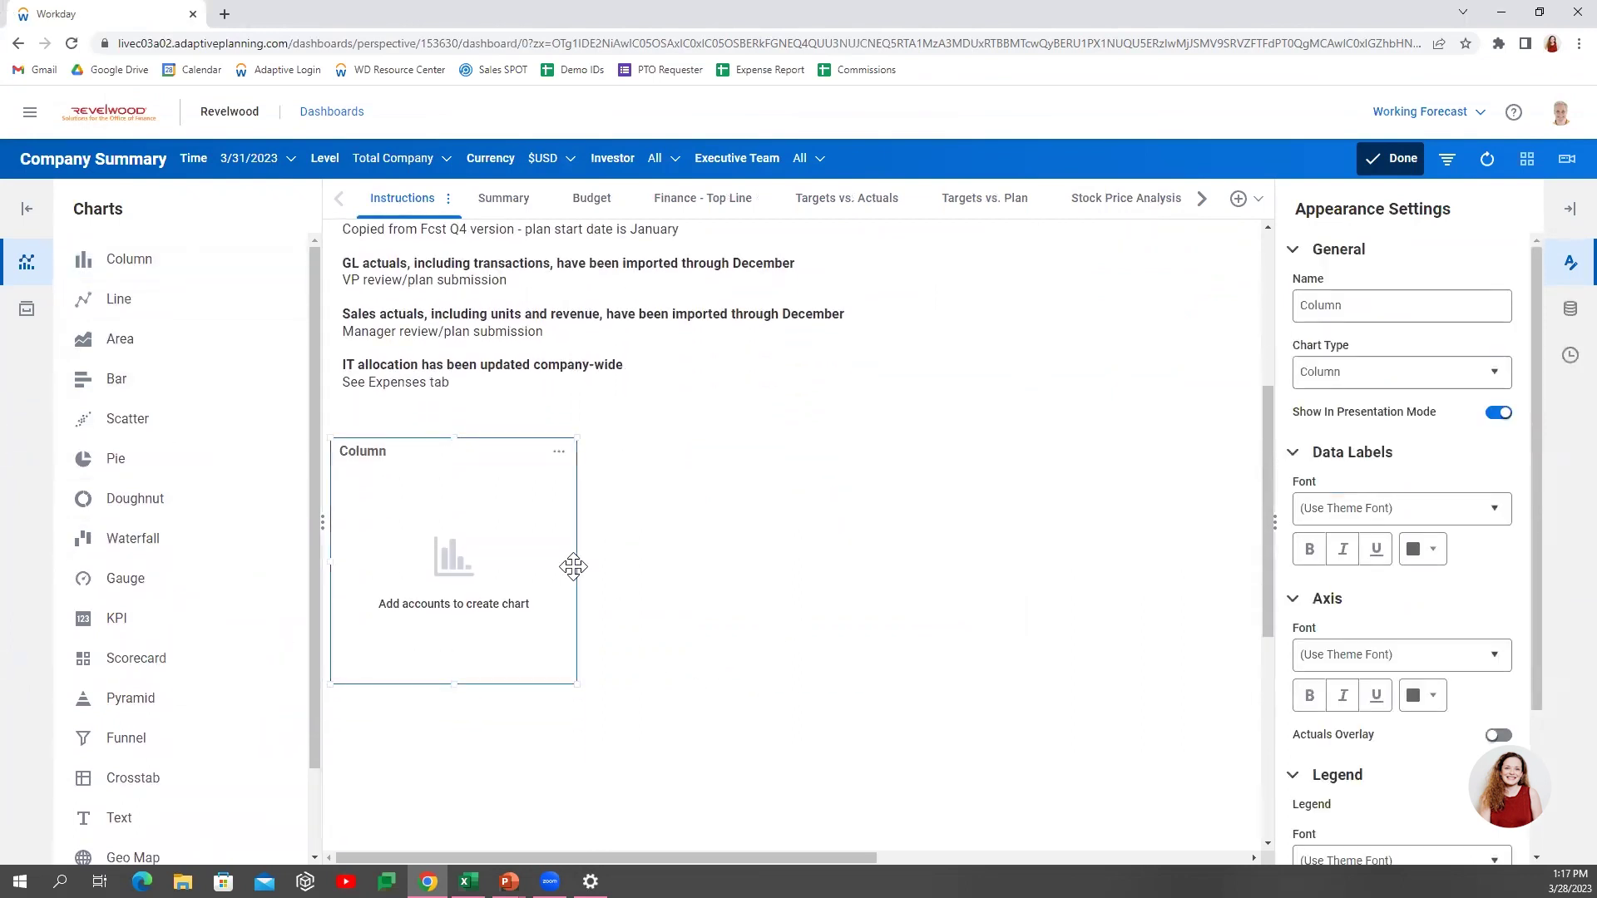
drag(571, 561, 841, 562)
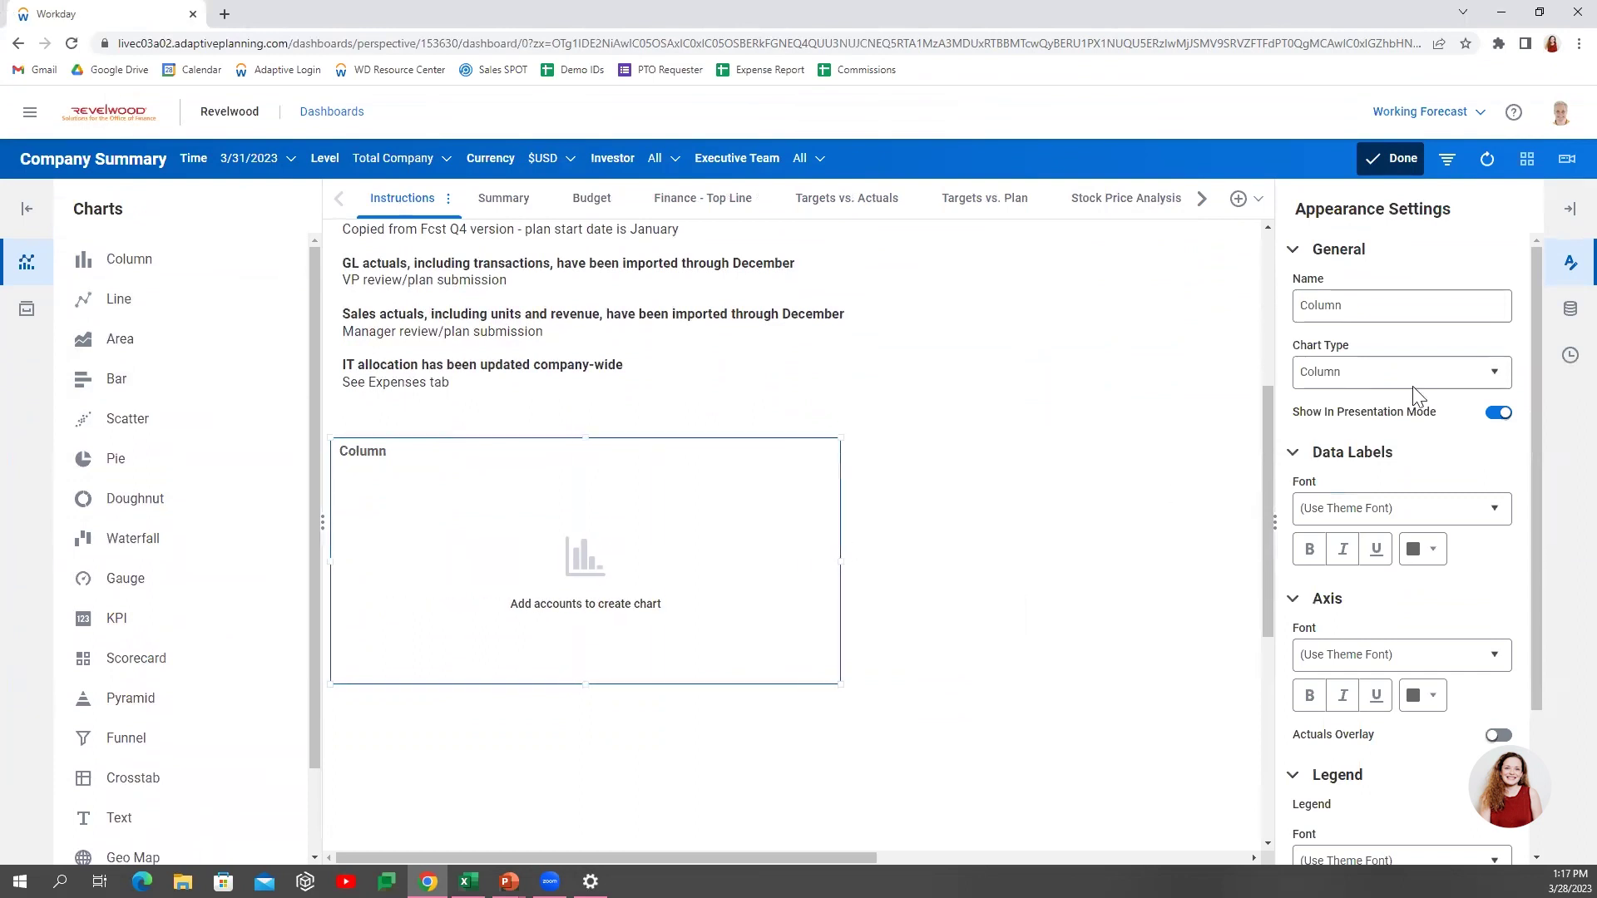
Examine the GL Accounts and Modeled accounts available as data for the column chart.
click(1568, 324)
click(1328, 325)
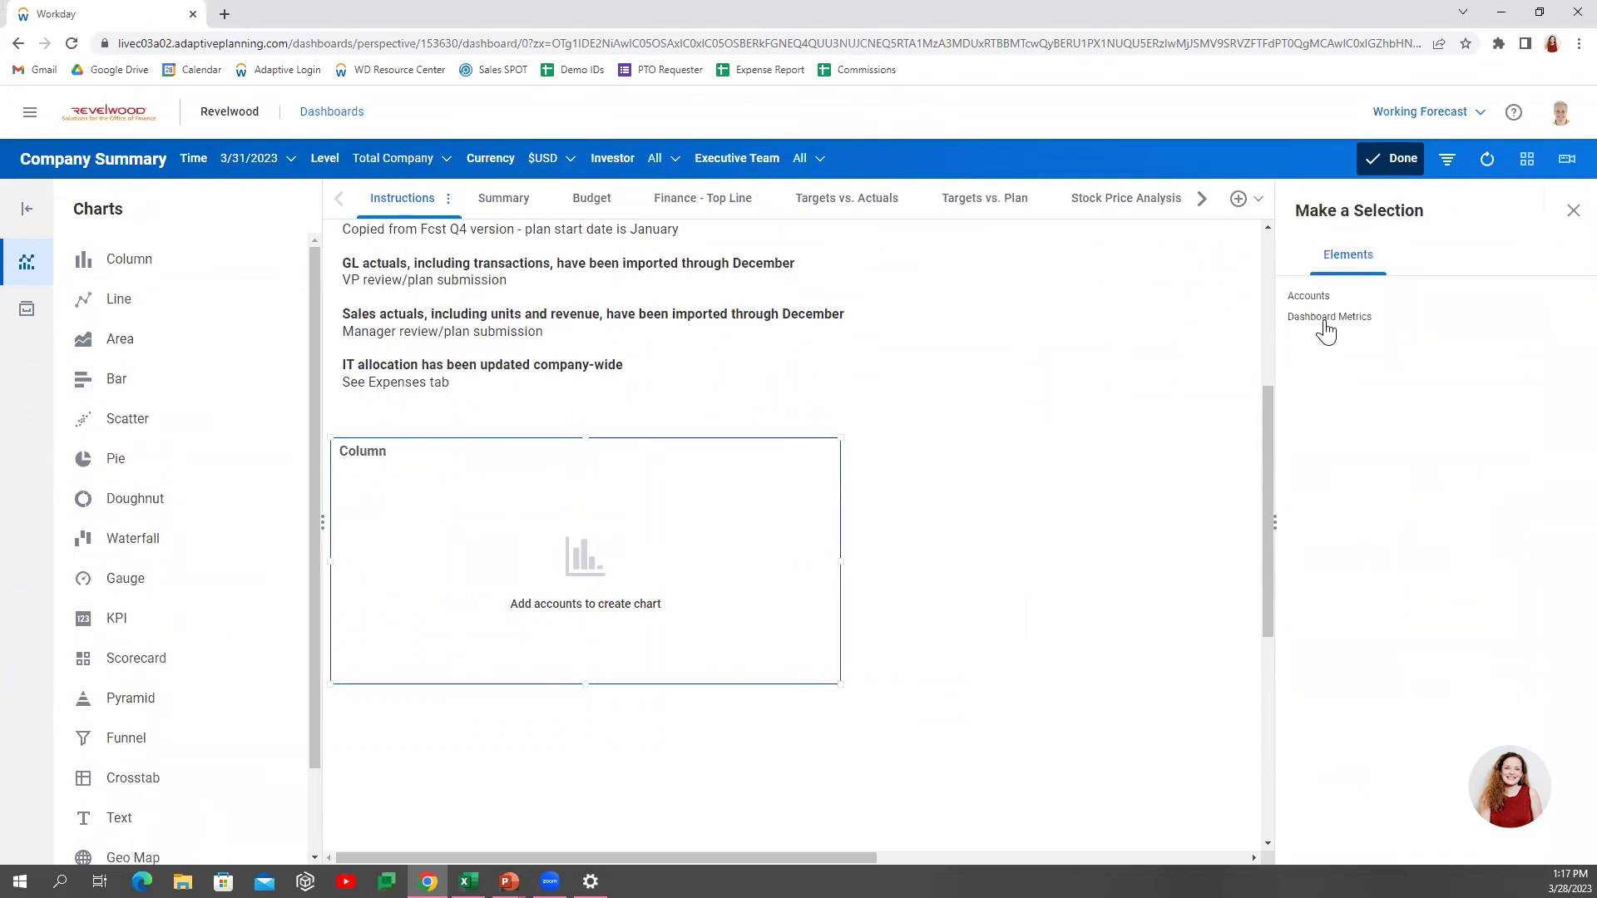
click(1311, 299)
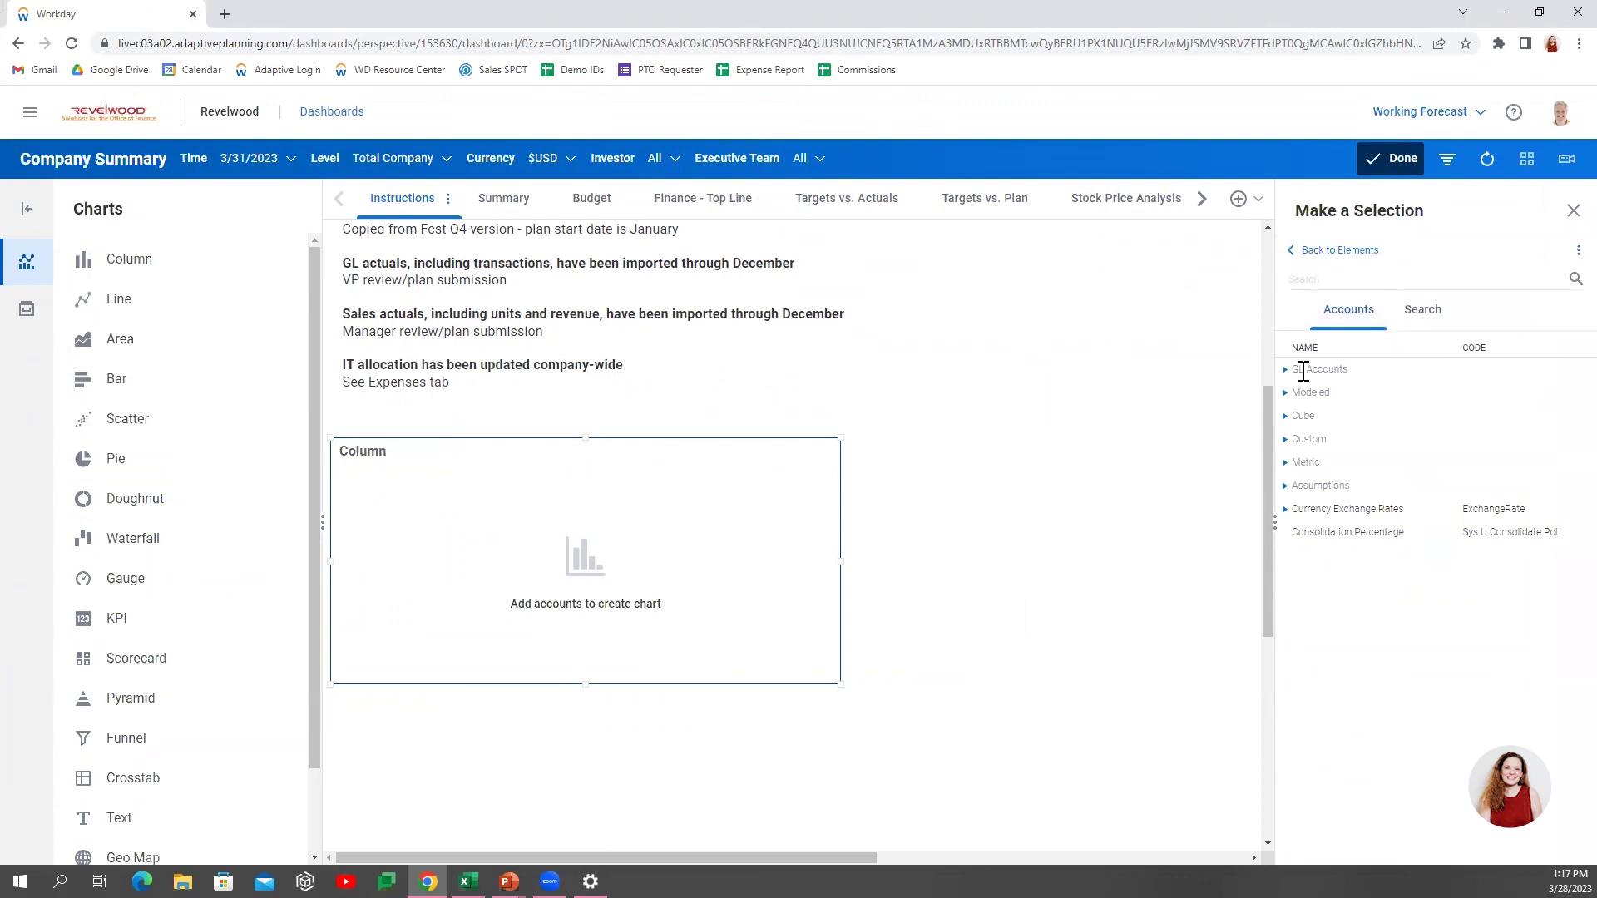
click(1285, 369)
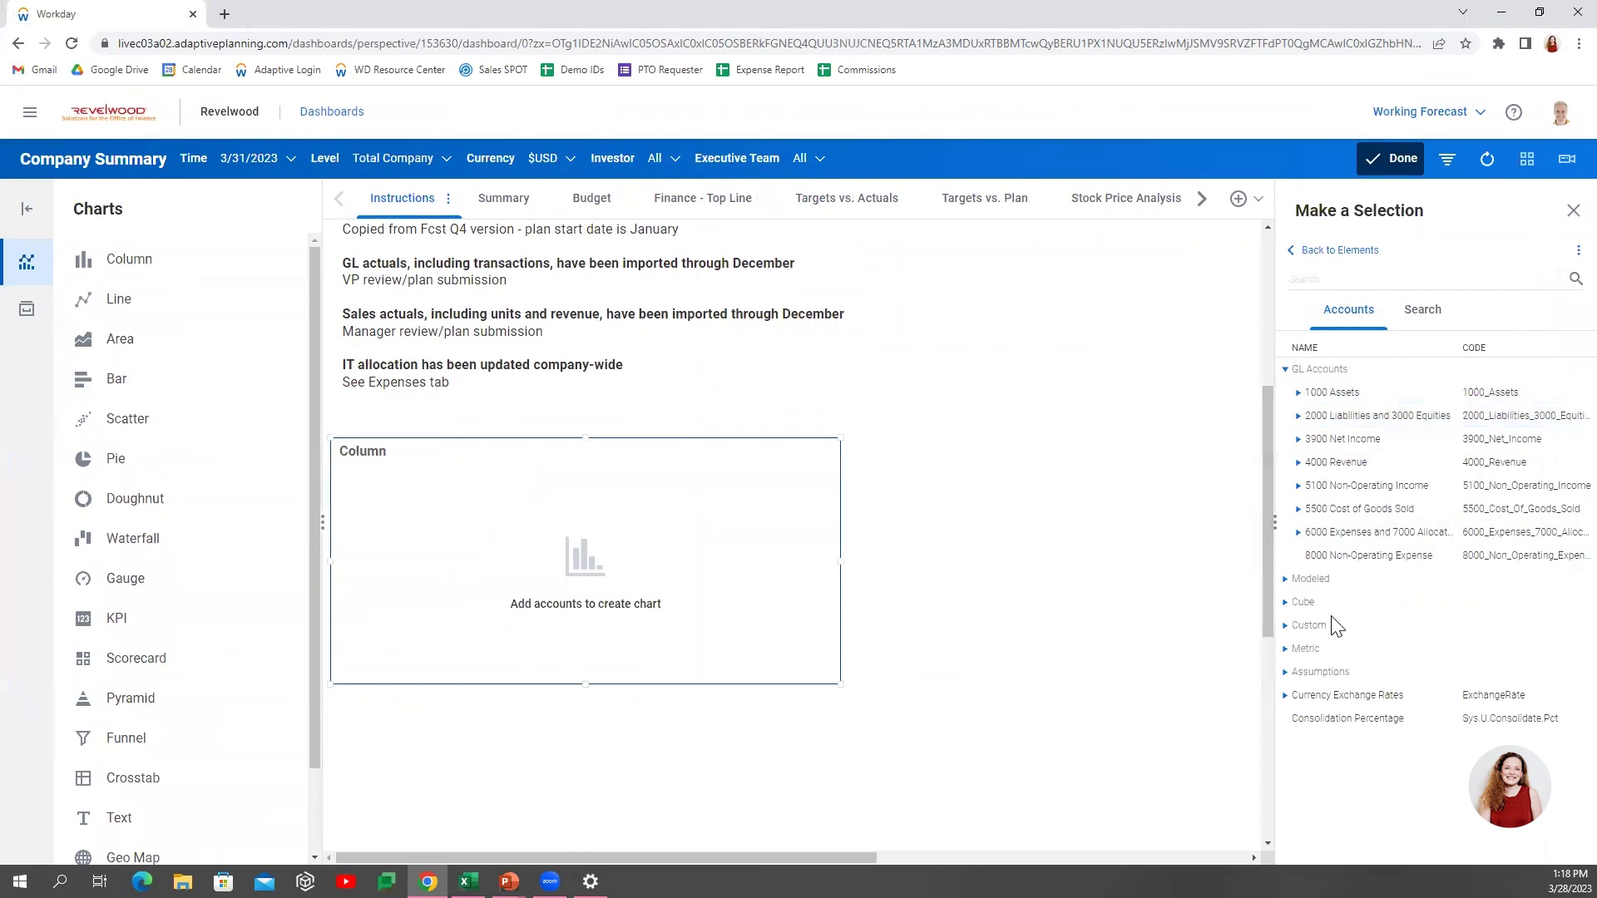
click(1285, 579)
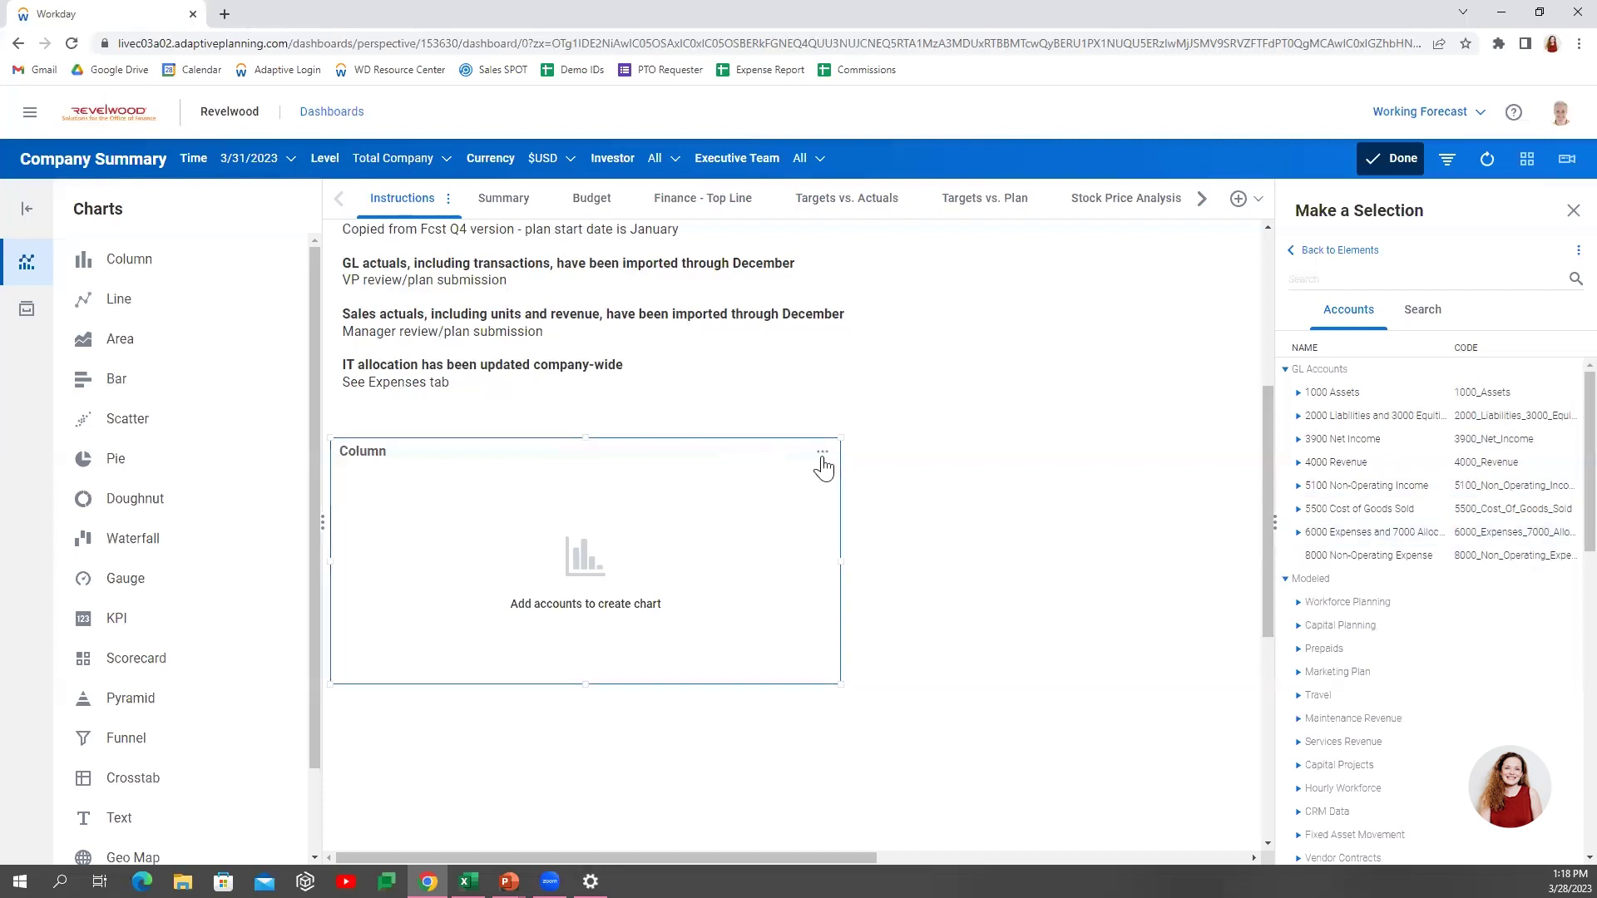
Delete the empty column chart from the Instructions dashboard and finish editing.
click(822, 452)
click(793, 513)
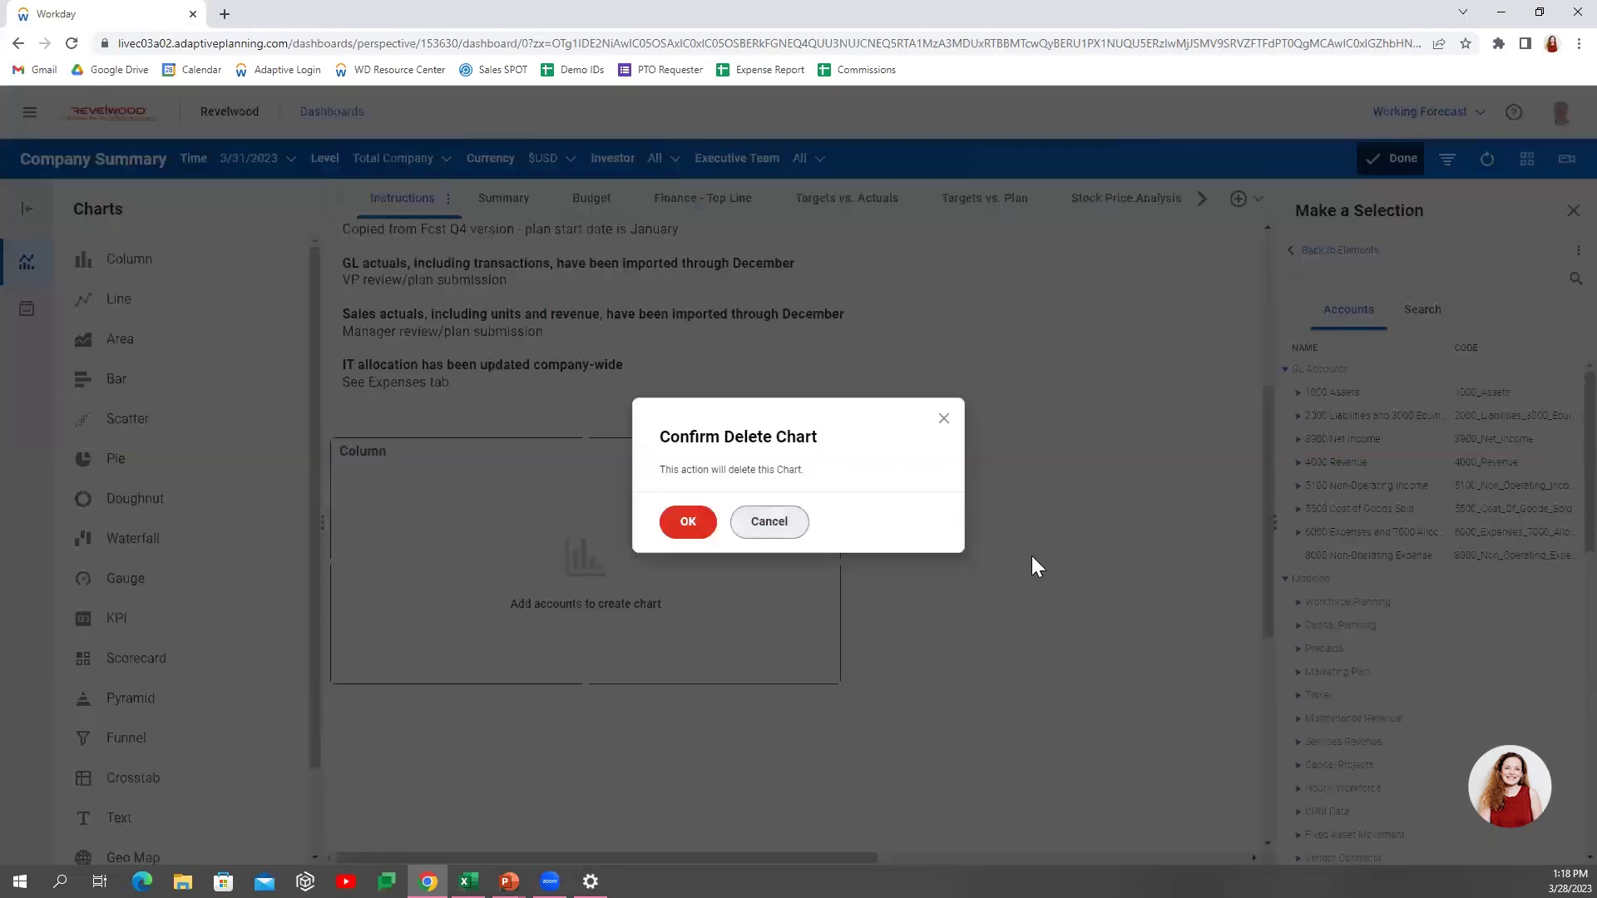
click(718, 529)
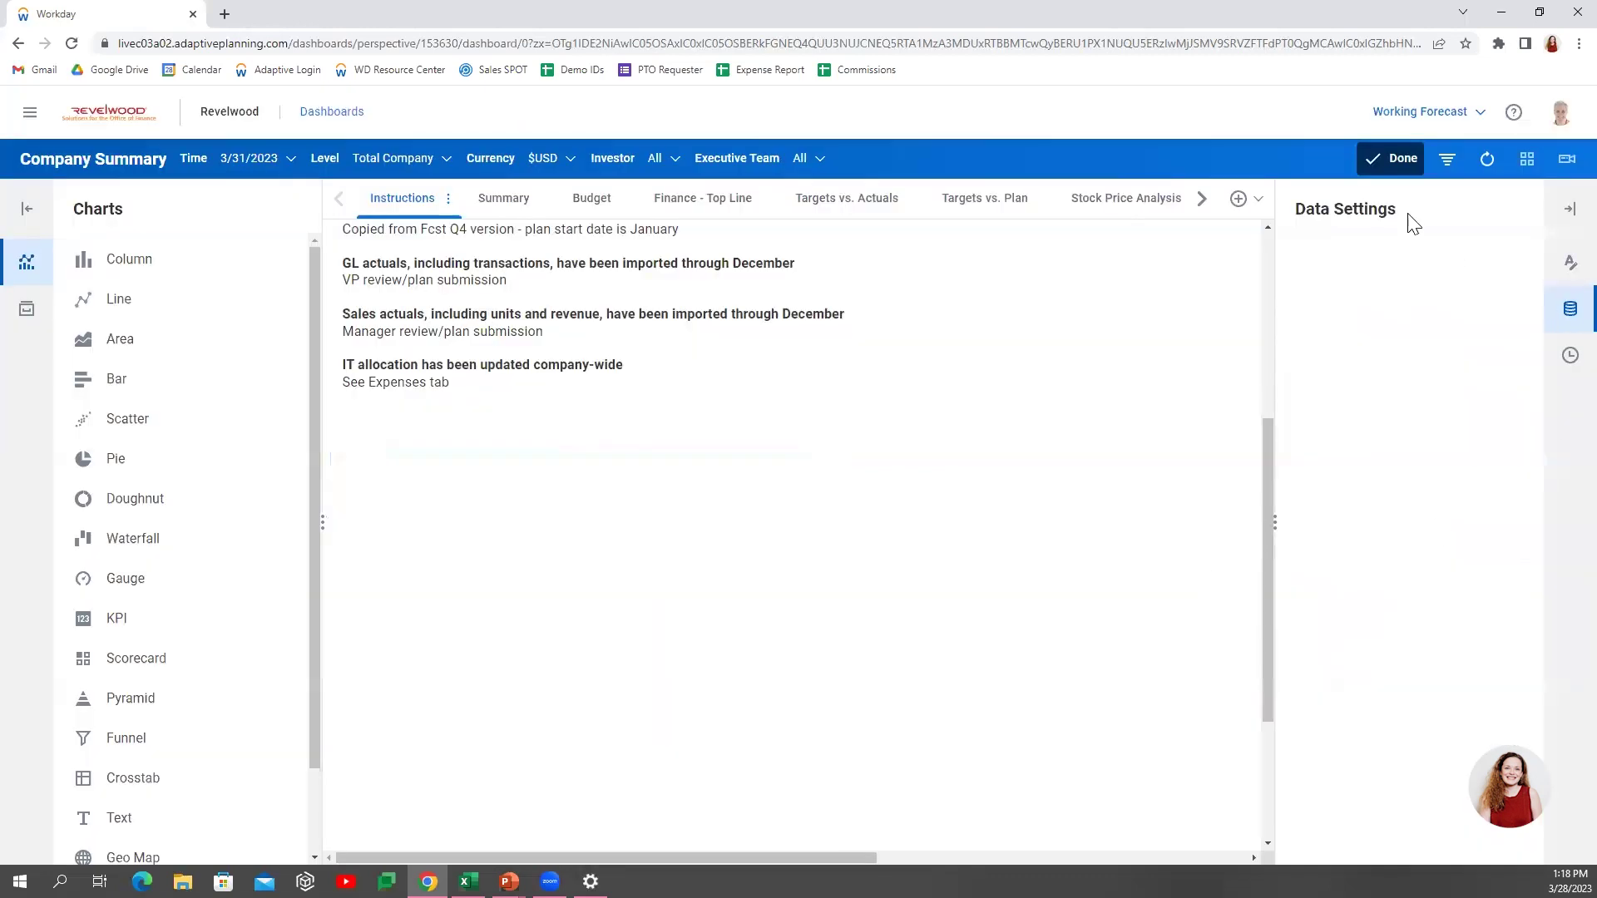
click(1391, 166)
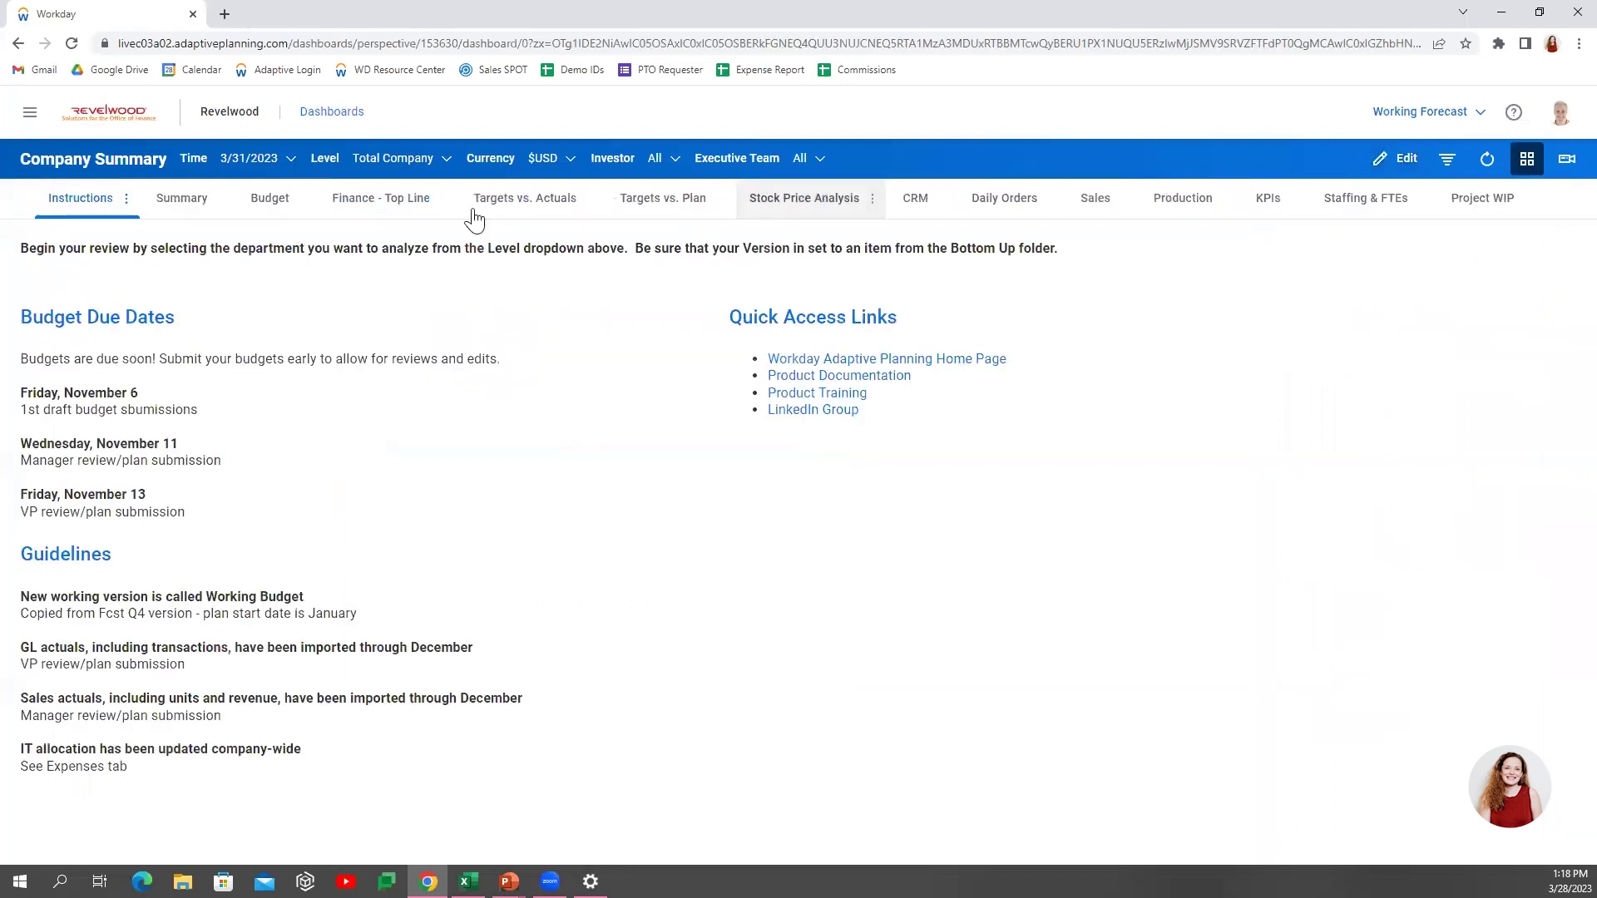
Review the main navigation entries for Sheets, Assumptions, Consolidation, Integration and Support.
click(27, 117)
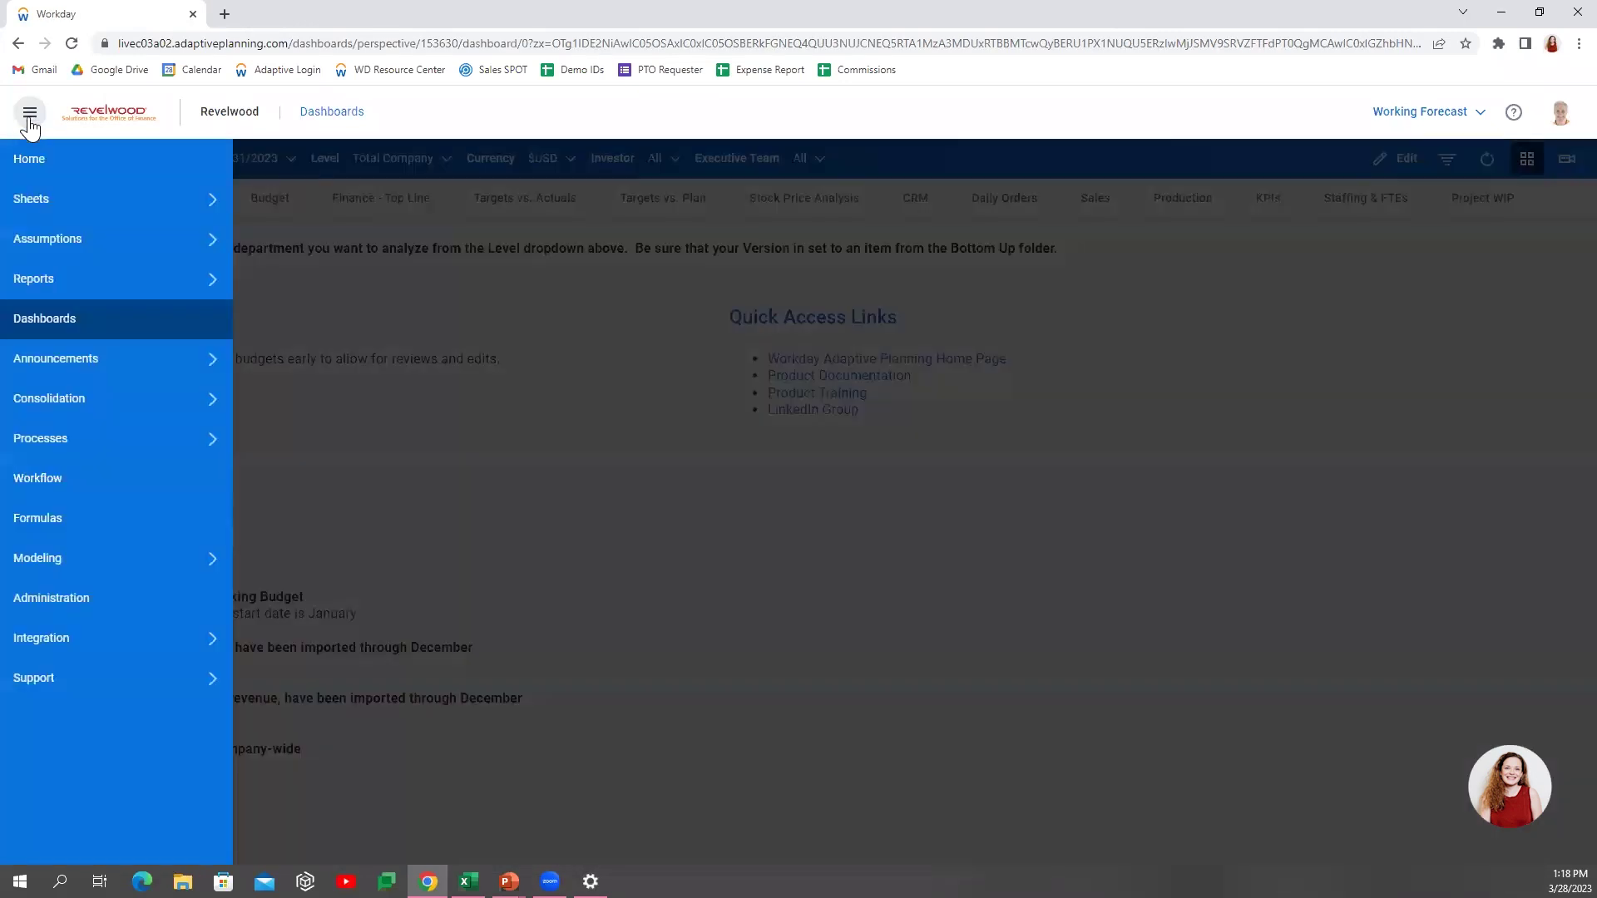
click(213, 201)
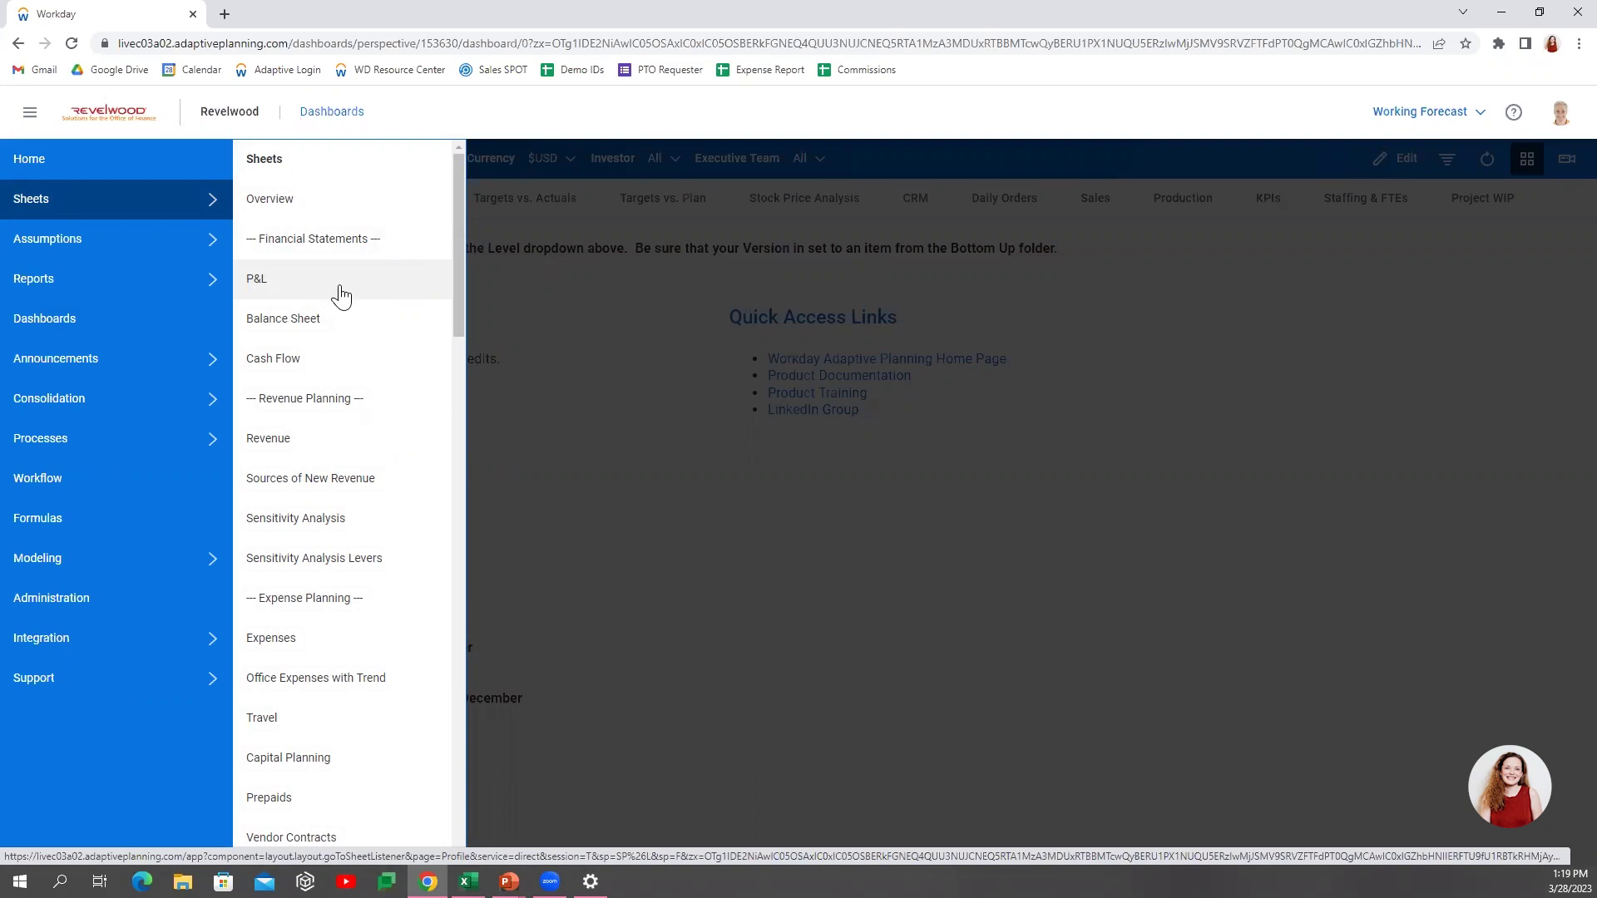
click(212, 243)
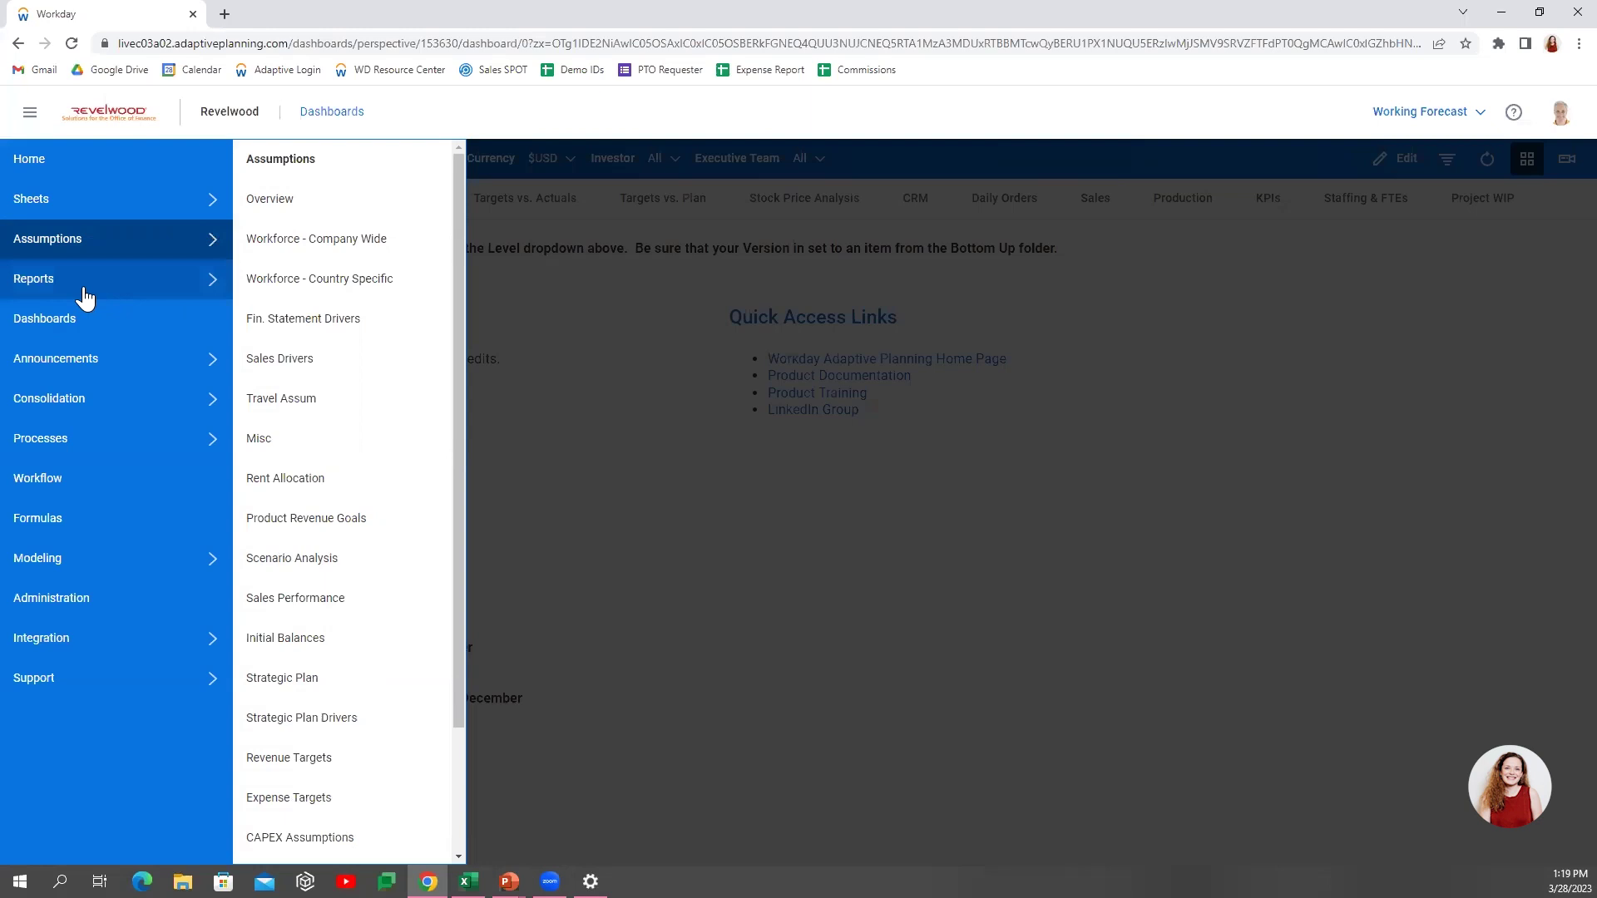
click(212, 402)
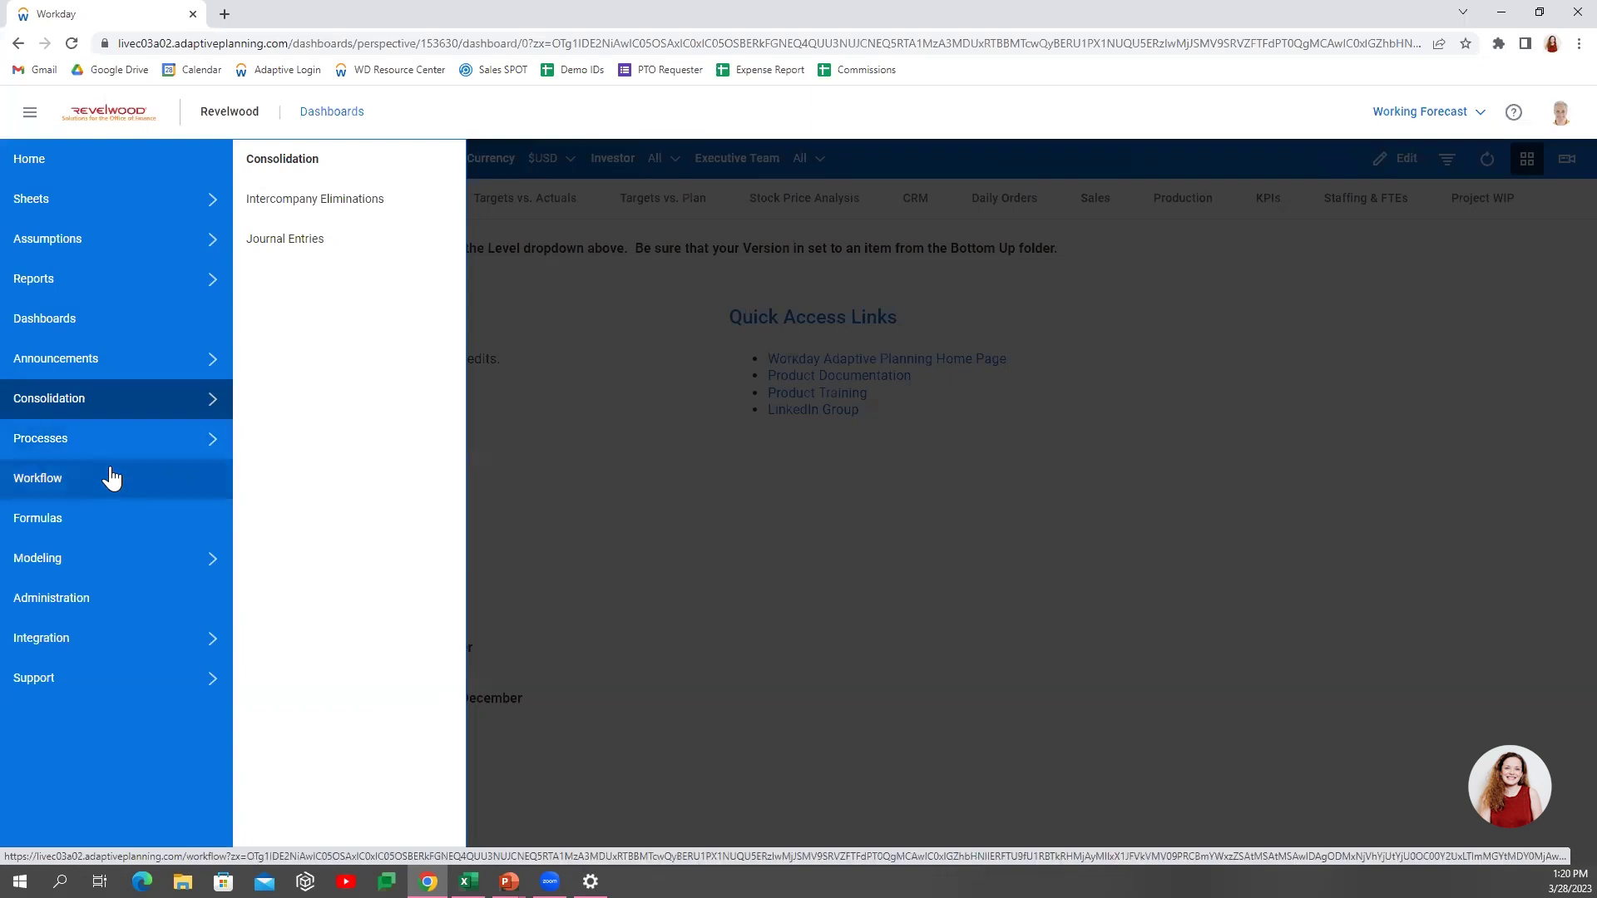
mouse_move(213, 655)
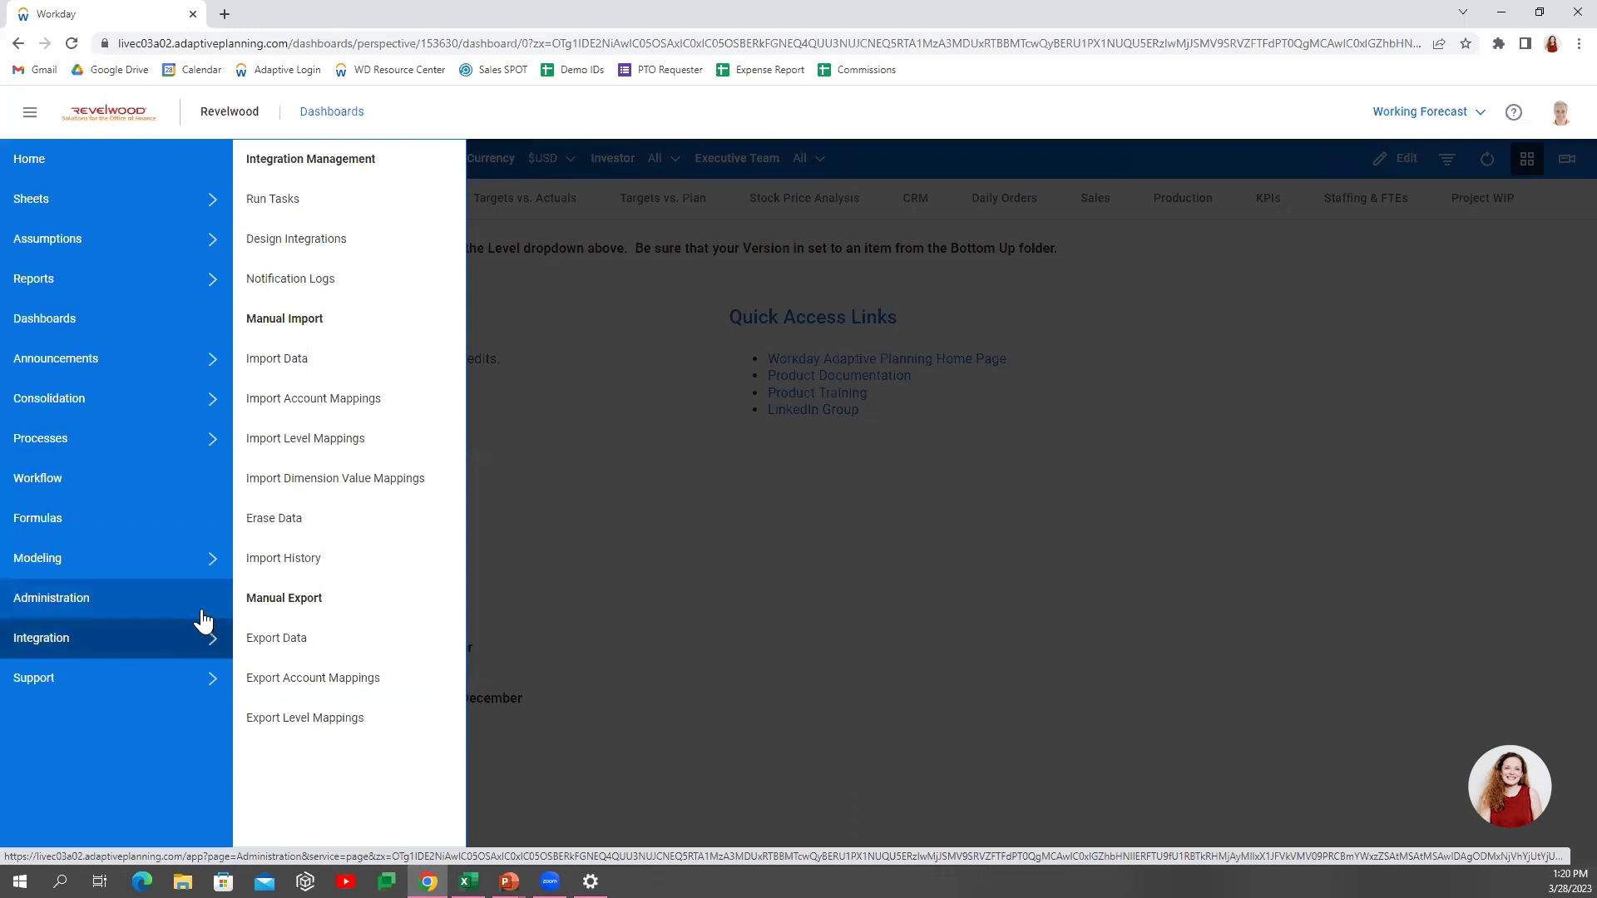
click(383, 250)
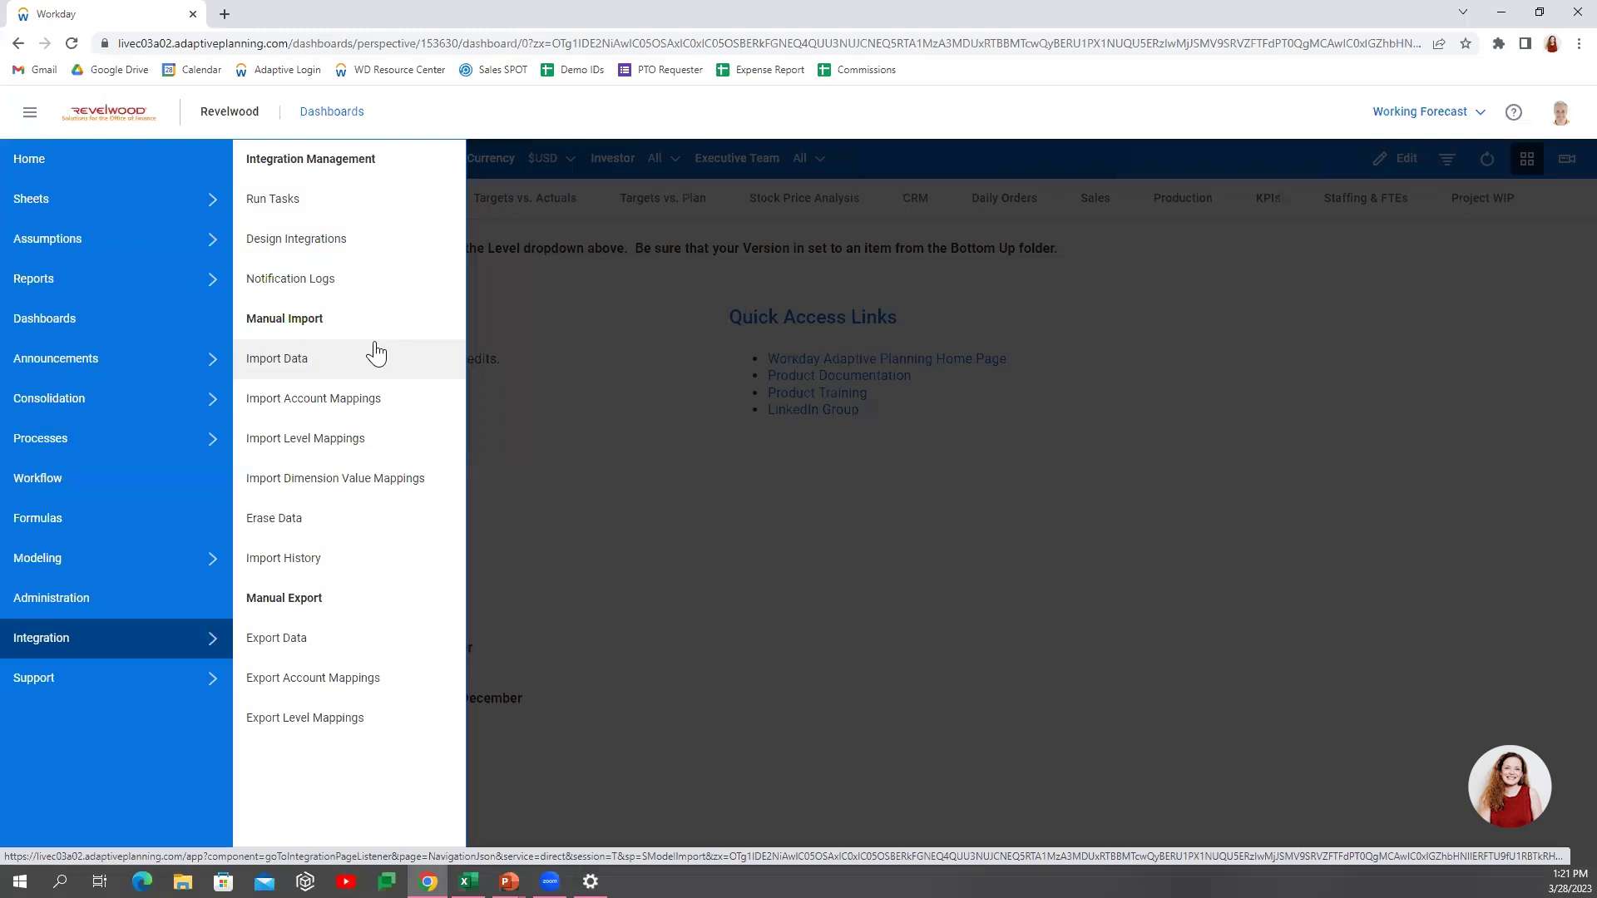
click(206, 696)
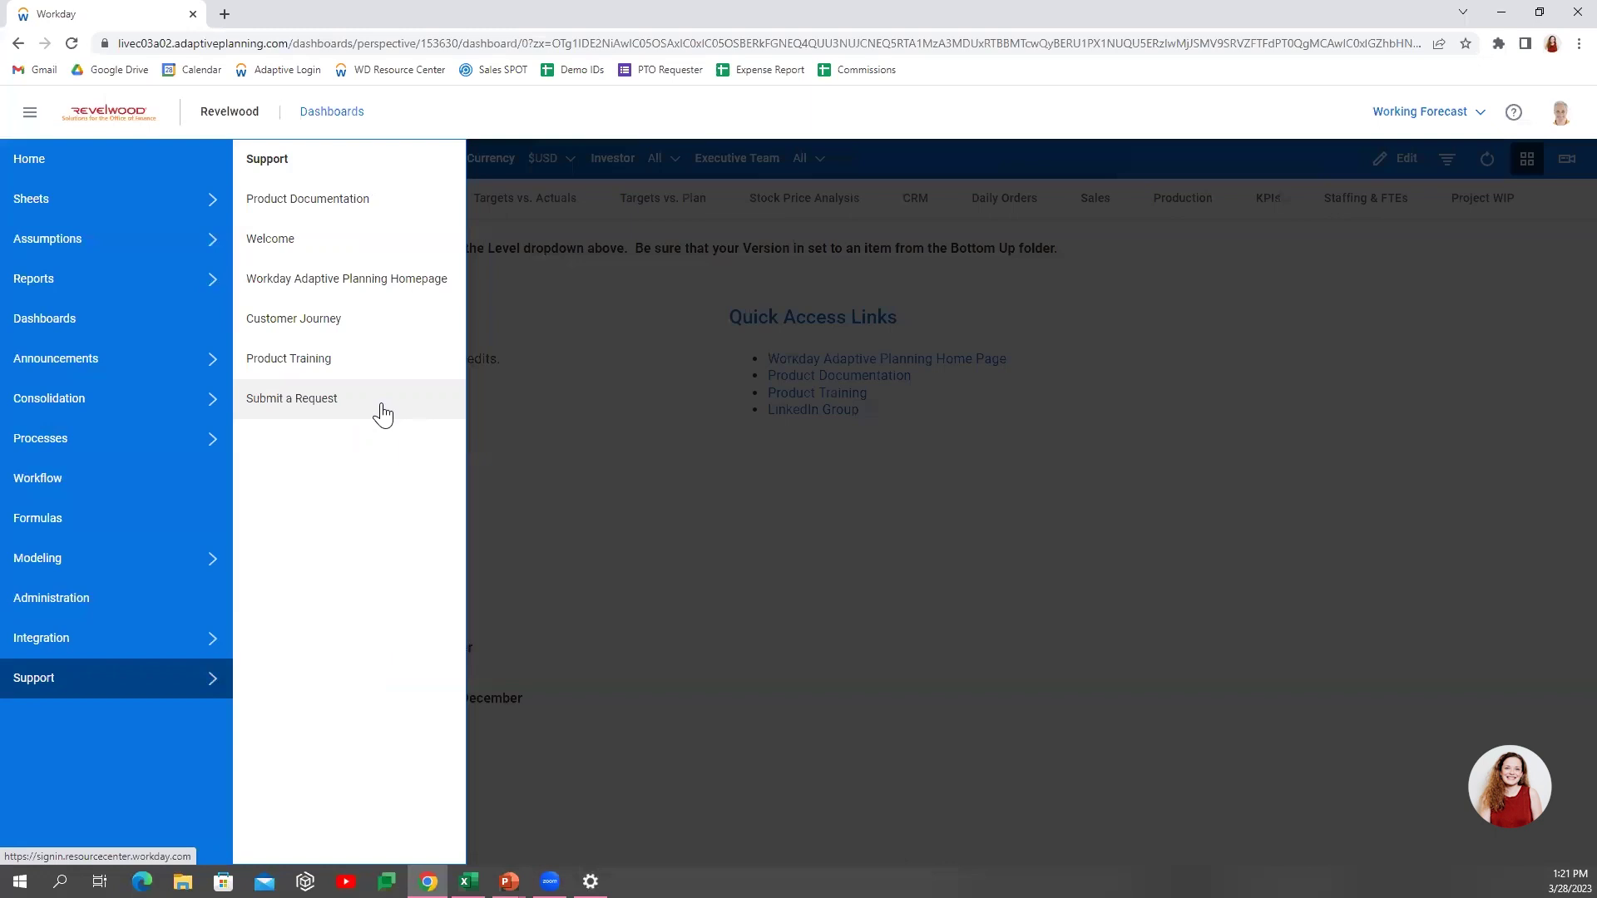
click(1233, 374)
Show the Summary dashboard and consult its page-specific help article, closing the help window when done.
click(193, 211)
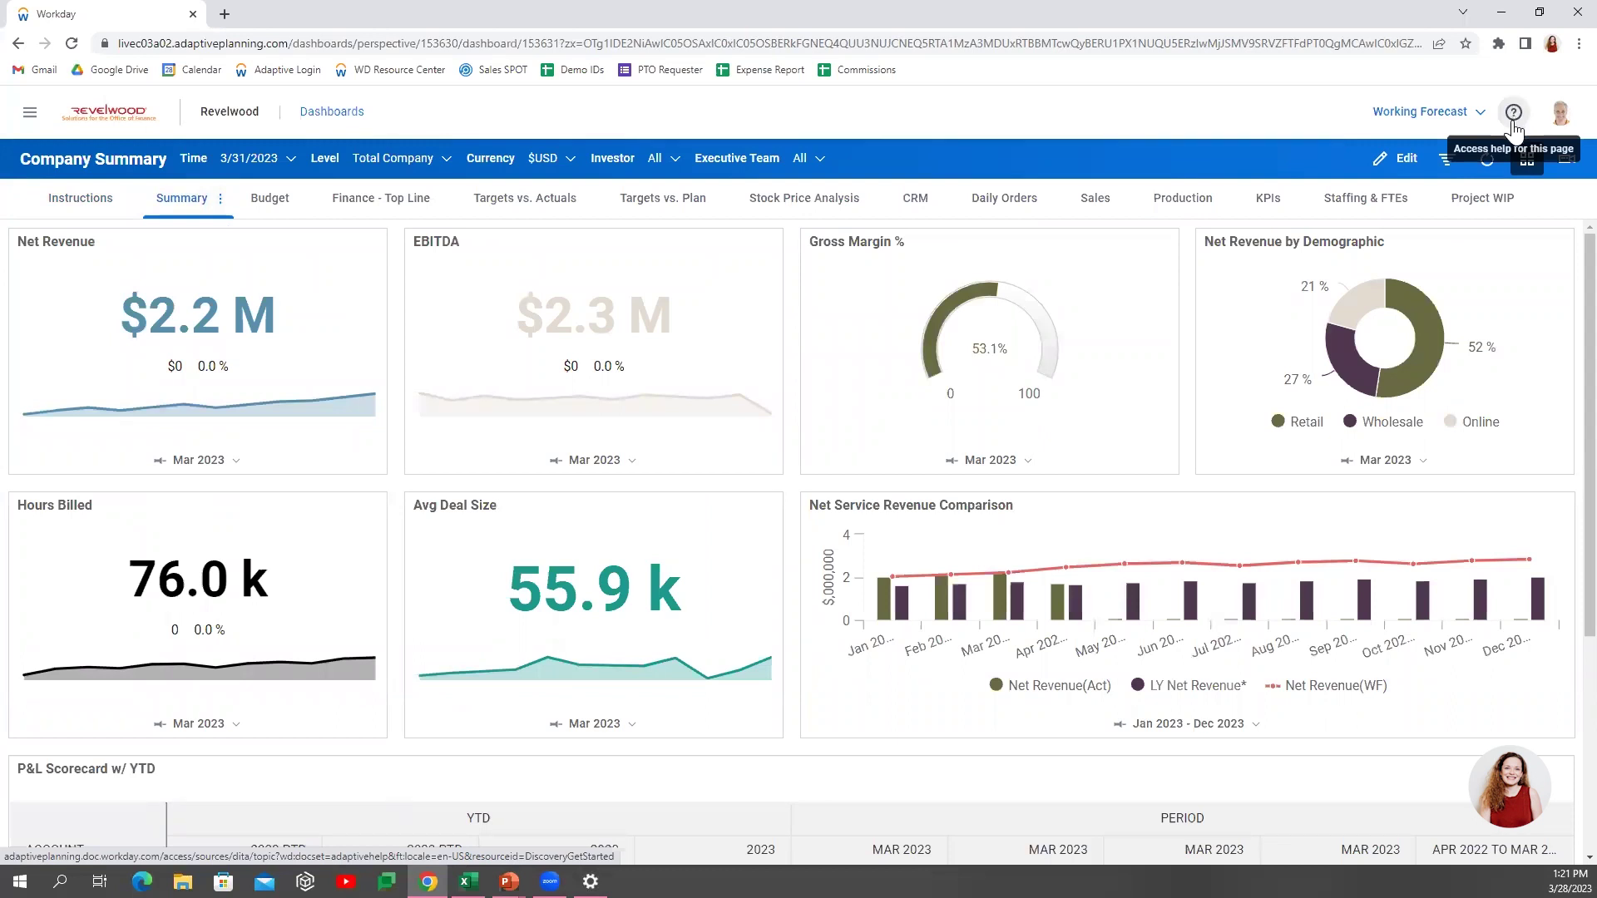
click(1514, 116)
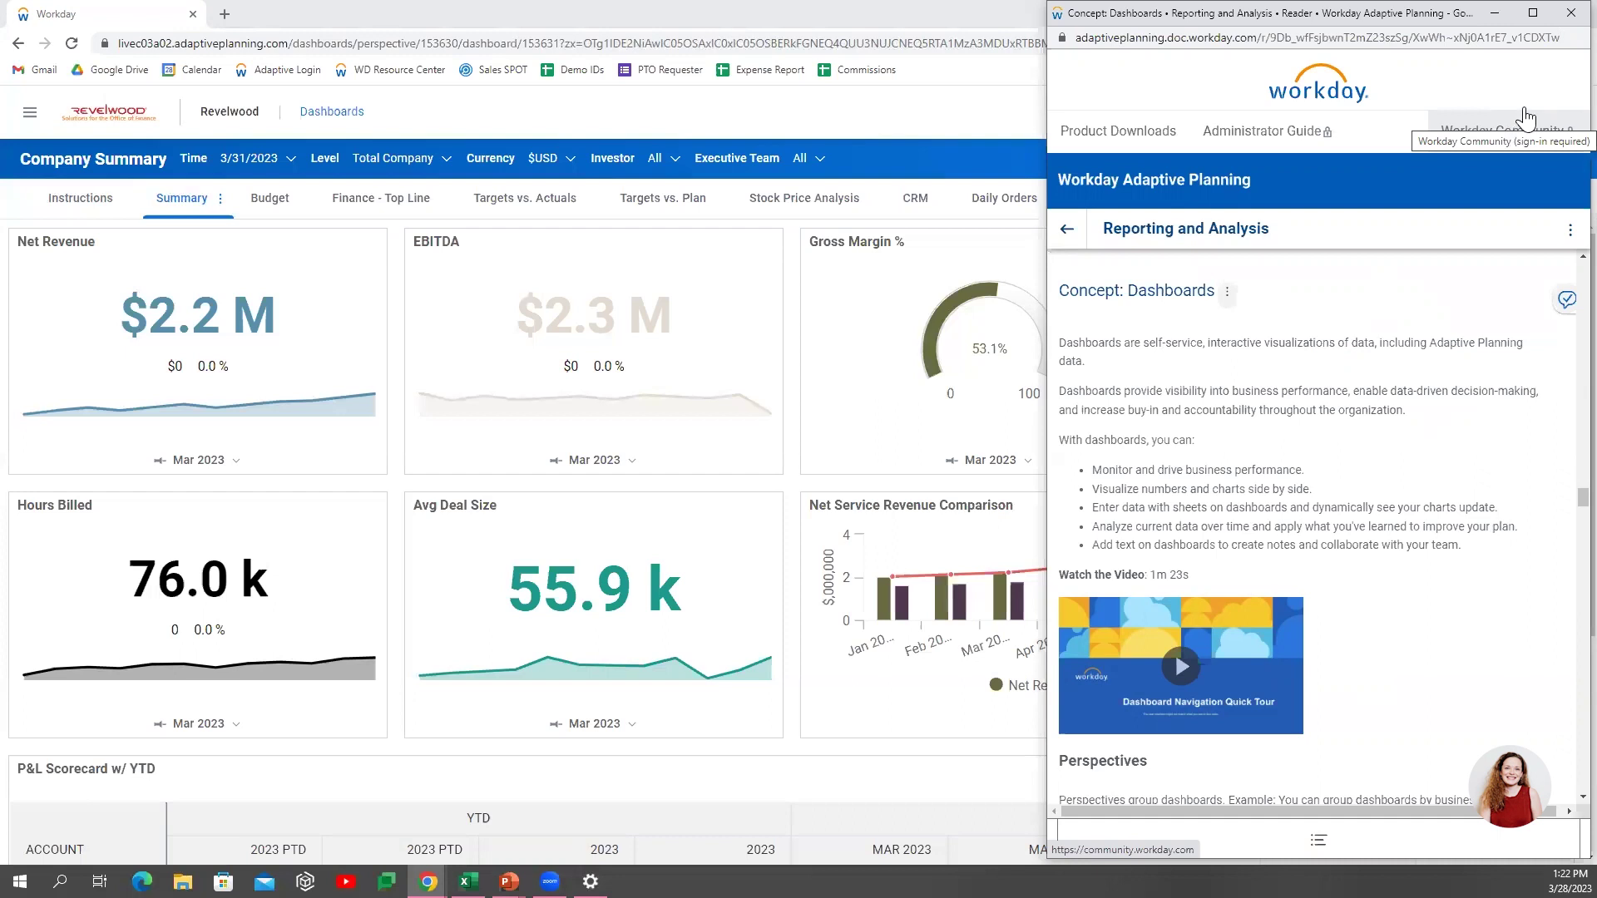
click(1570, 13)
Open the P&L sheet in a separate browser tab and switch to it.
click(32, 123)
click(211, 204)
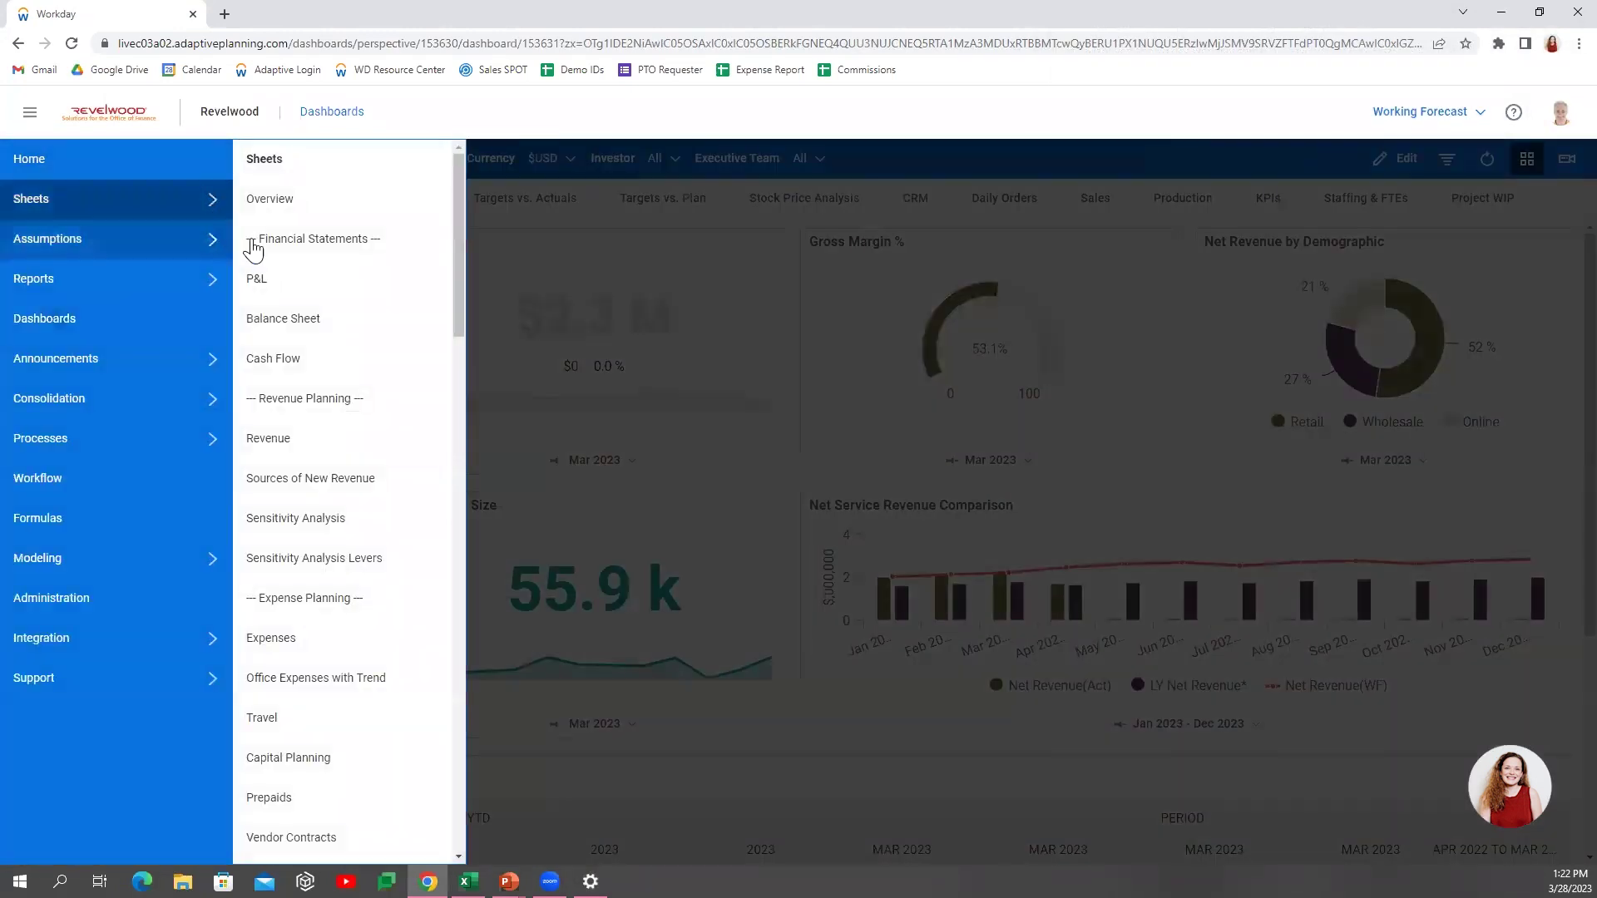
right_click(337, 287)
click(367, 298)
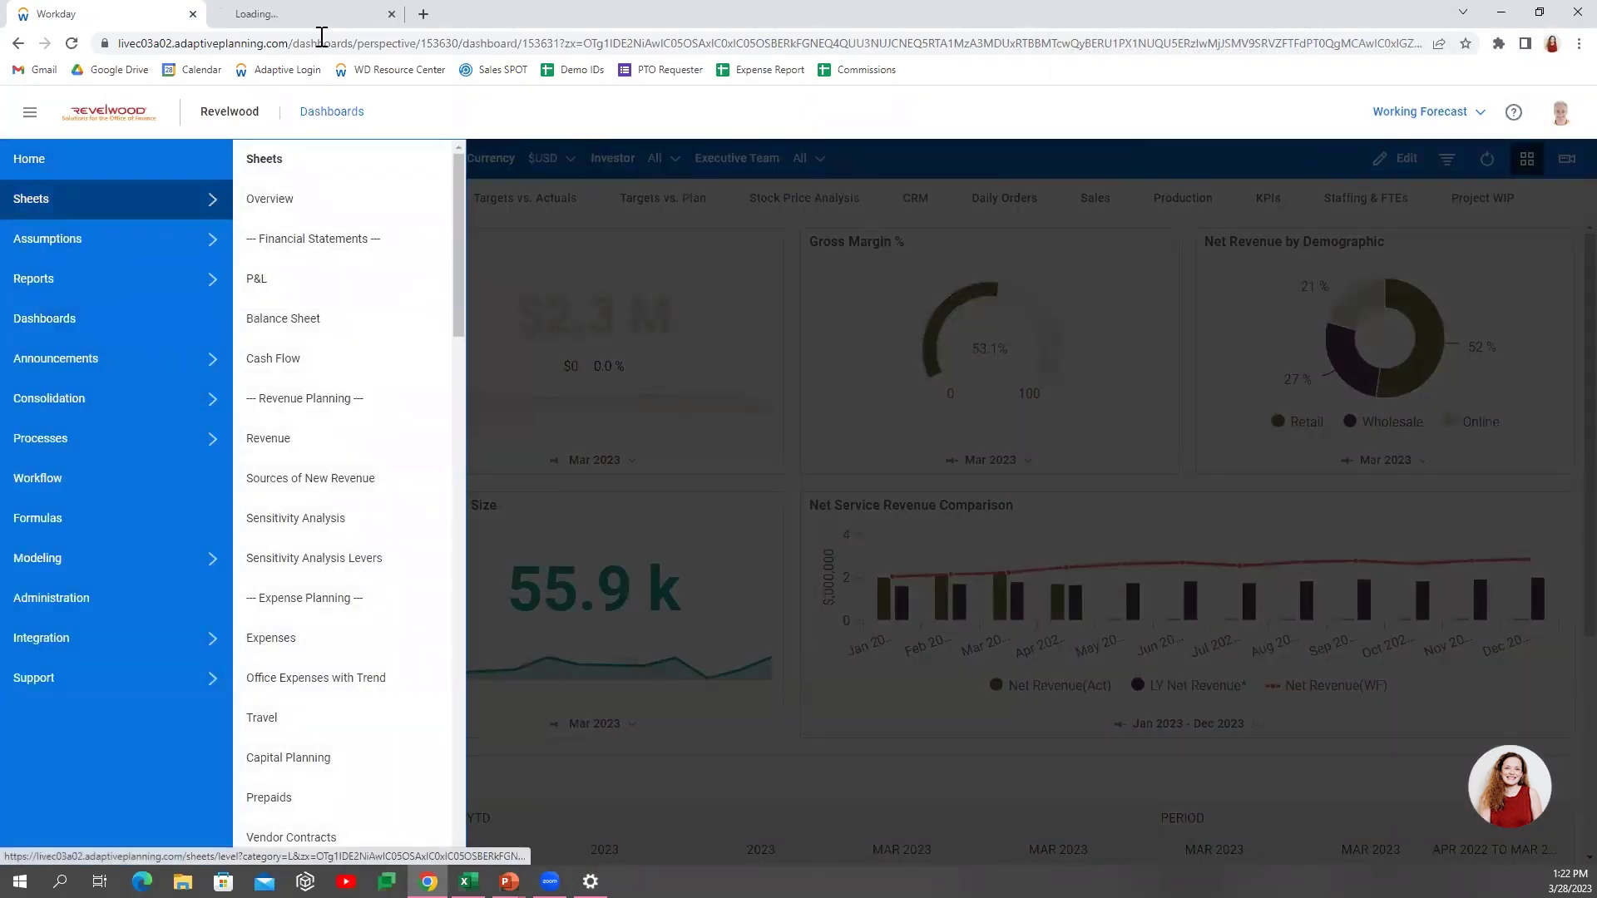
click(315, 13)
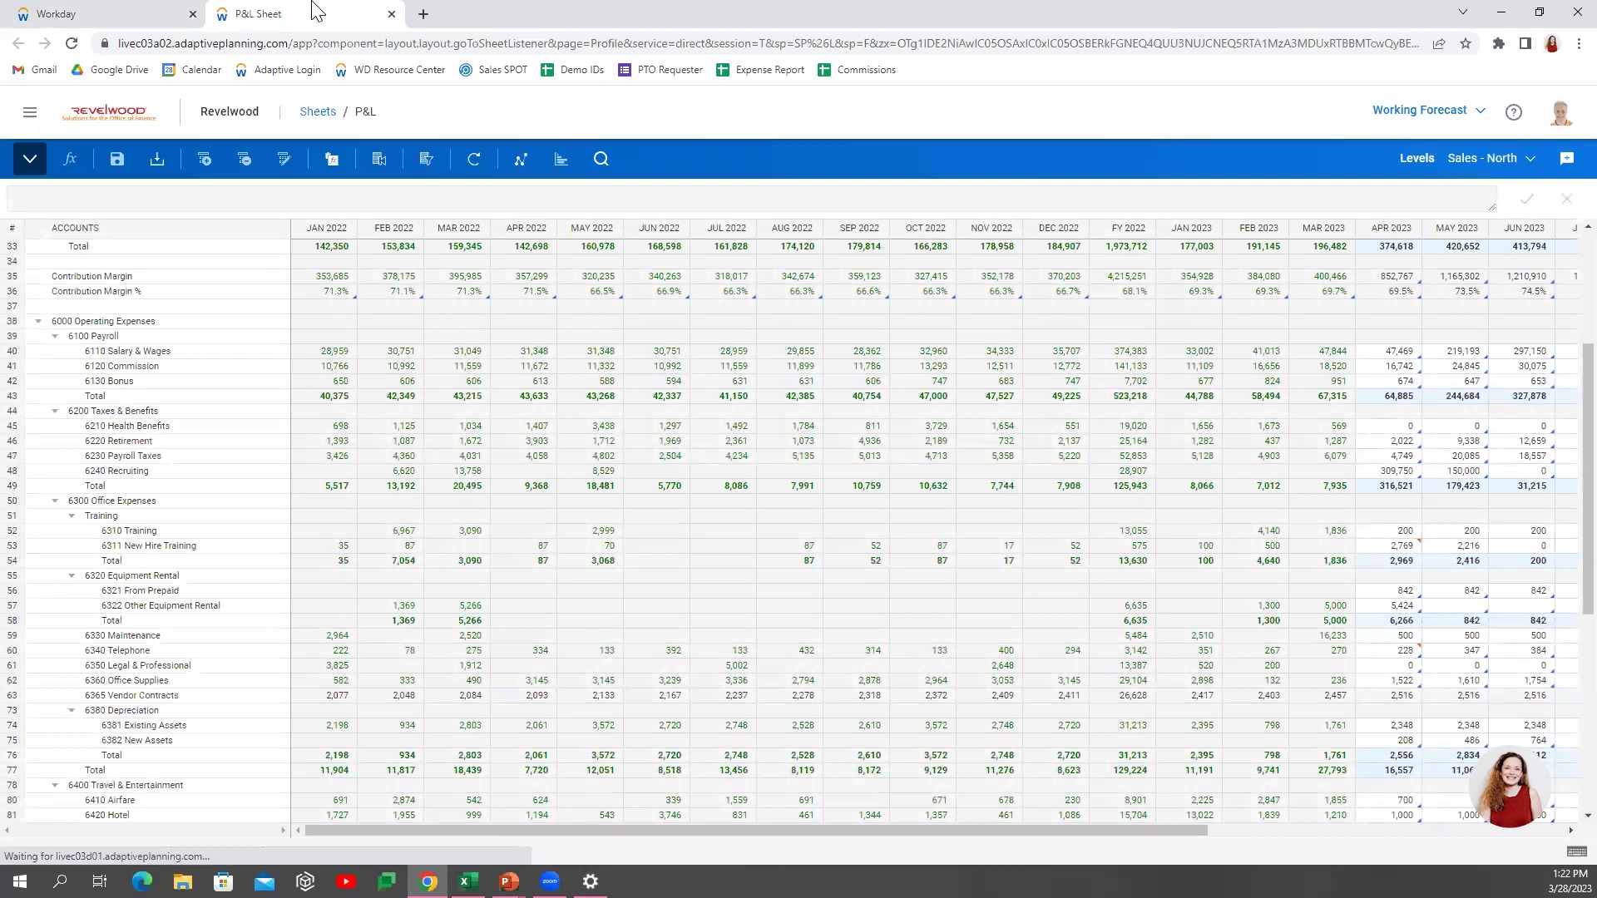
Examine the 2023 months of the P&L sheet and read the notes on April's Telephone and New Hire Training cells.
drag(887, 828, 1211, 830)
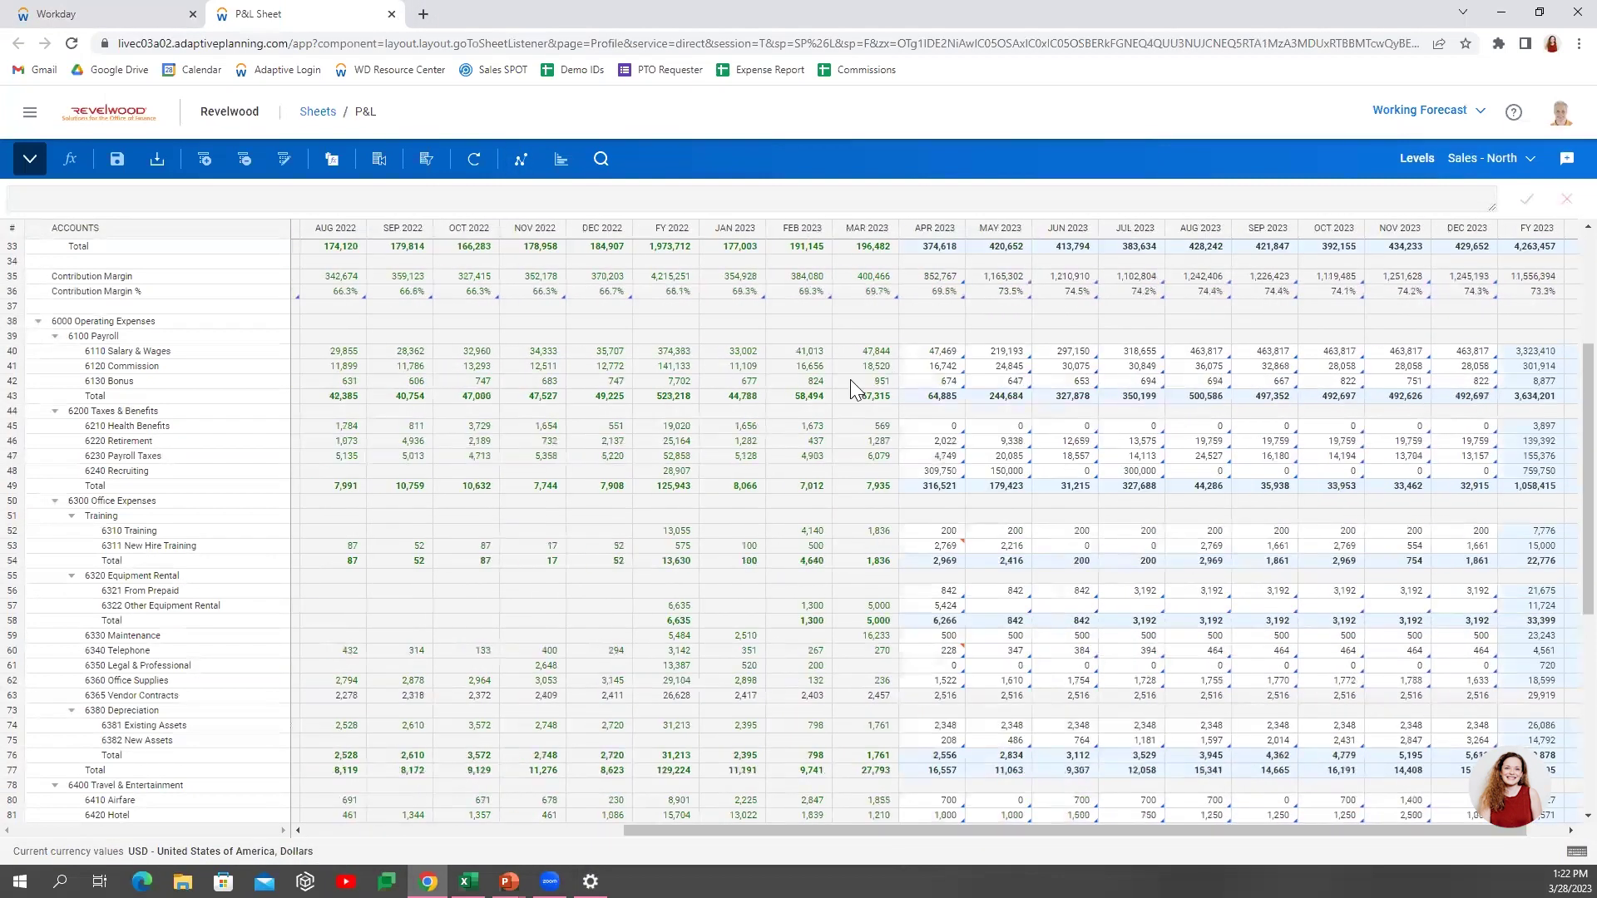
click(748, 367)
click(1033, 374)
mouse_move(964, 653)
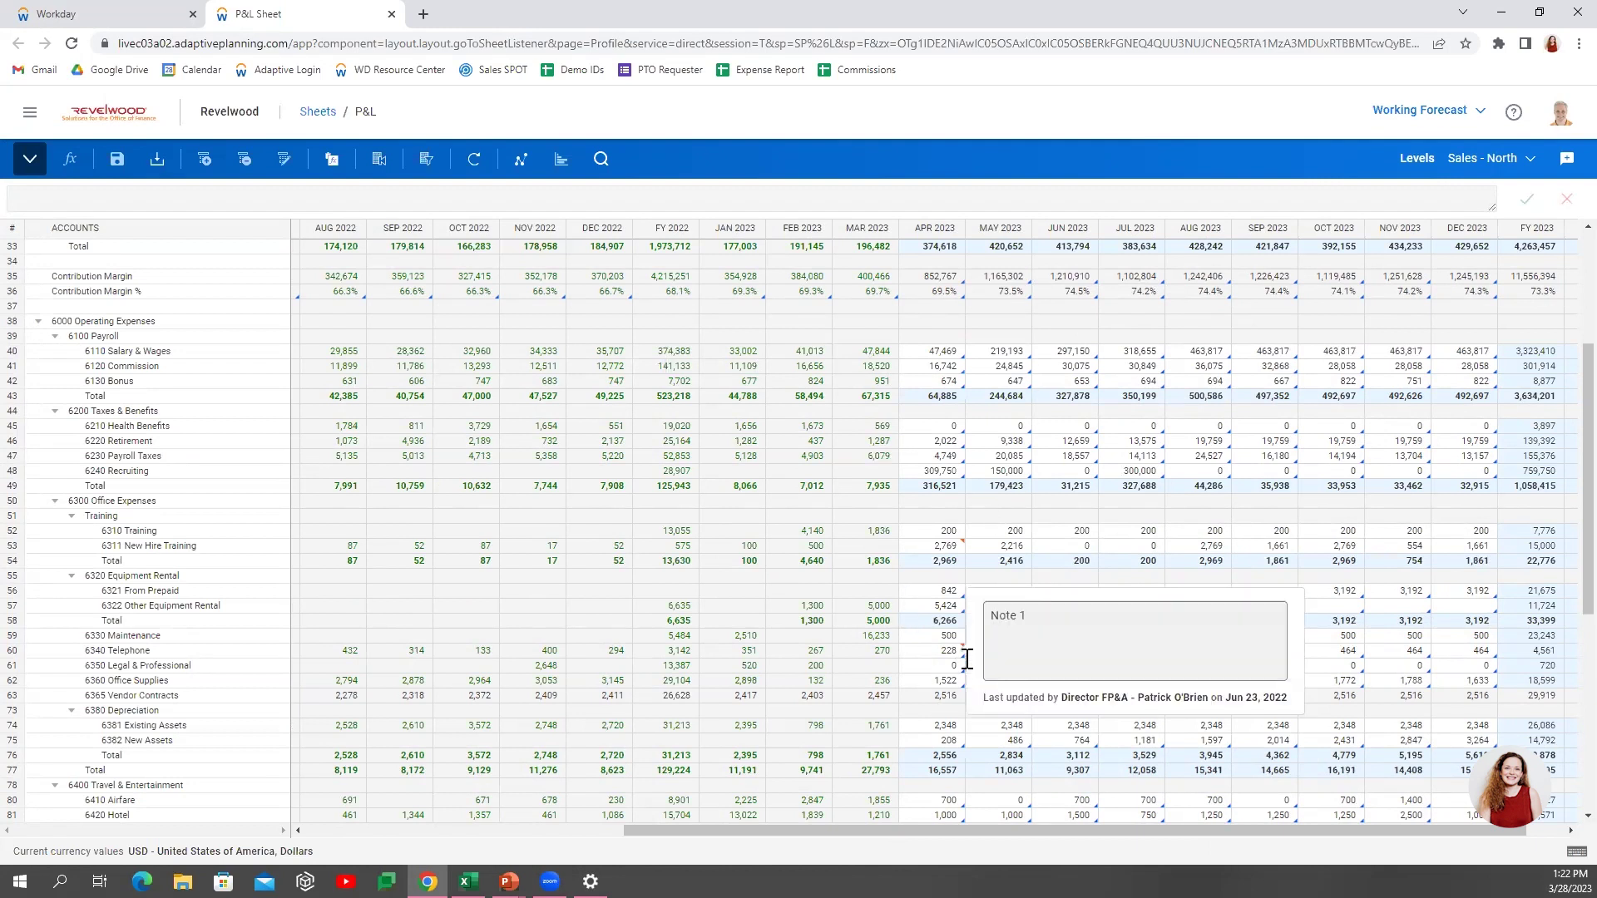
click(1062, 544)
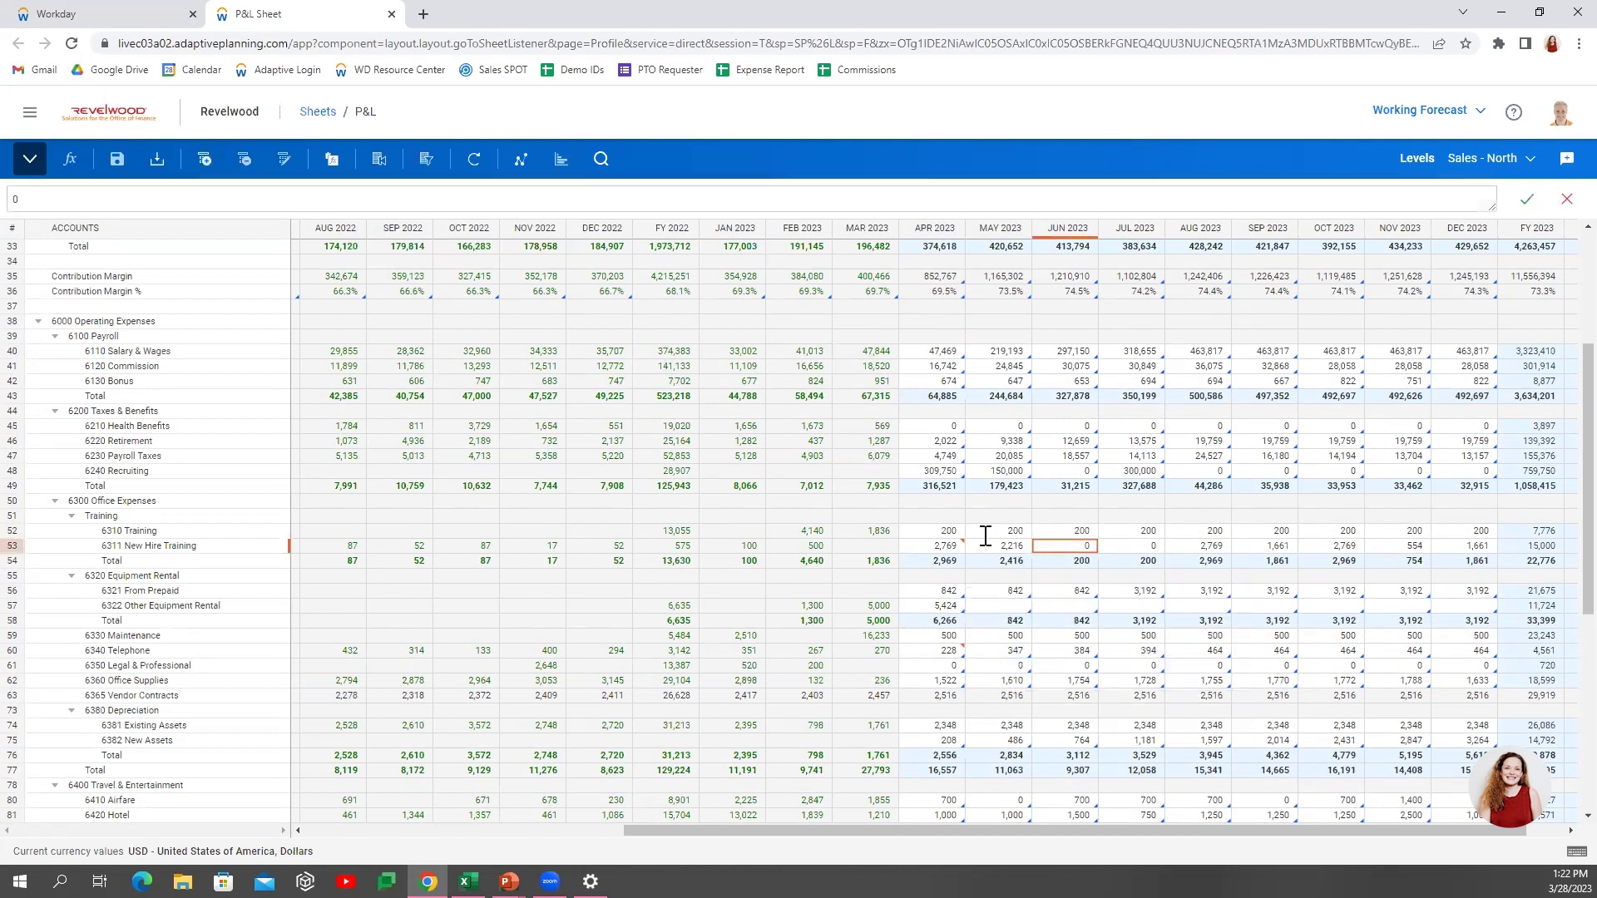
mouse_move(961, 544)
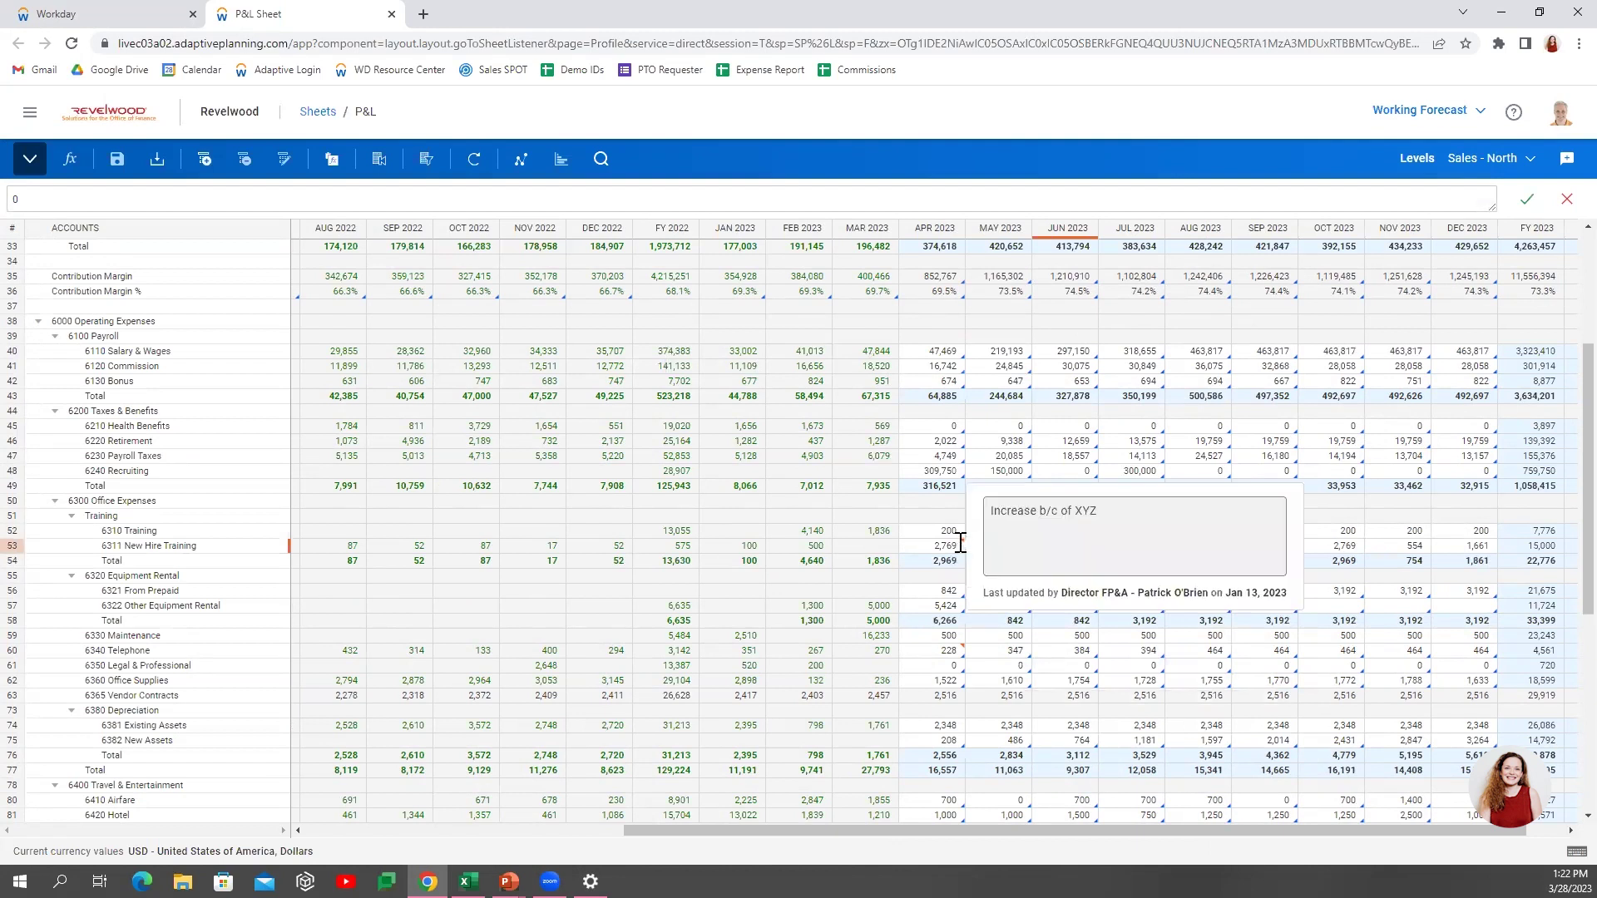
Review the cell options for October 2023 Training and inspect the formula behind April 2023 Telephone.
right_click(1349, 532)
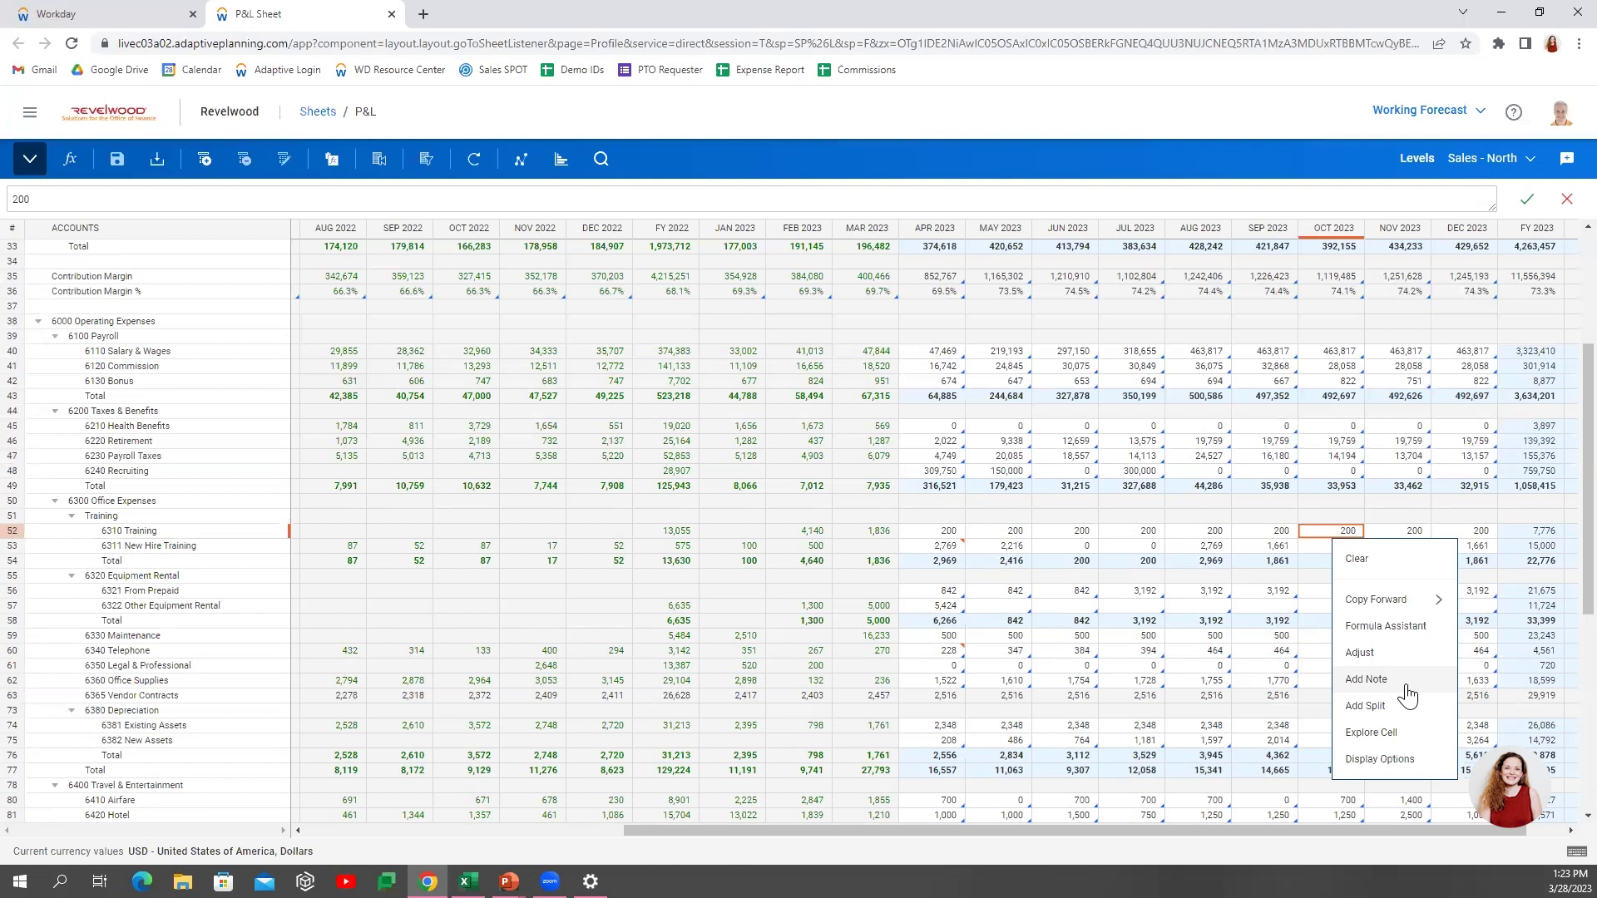
click(940, 652)
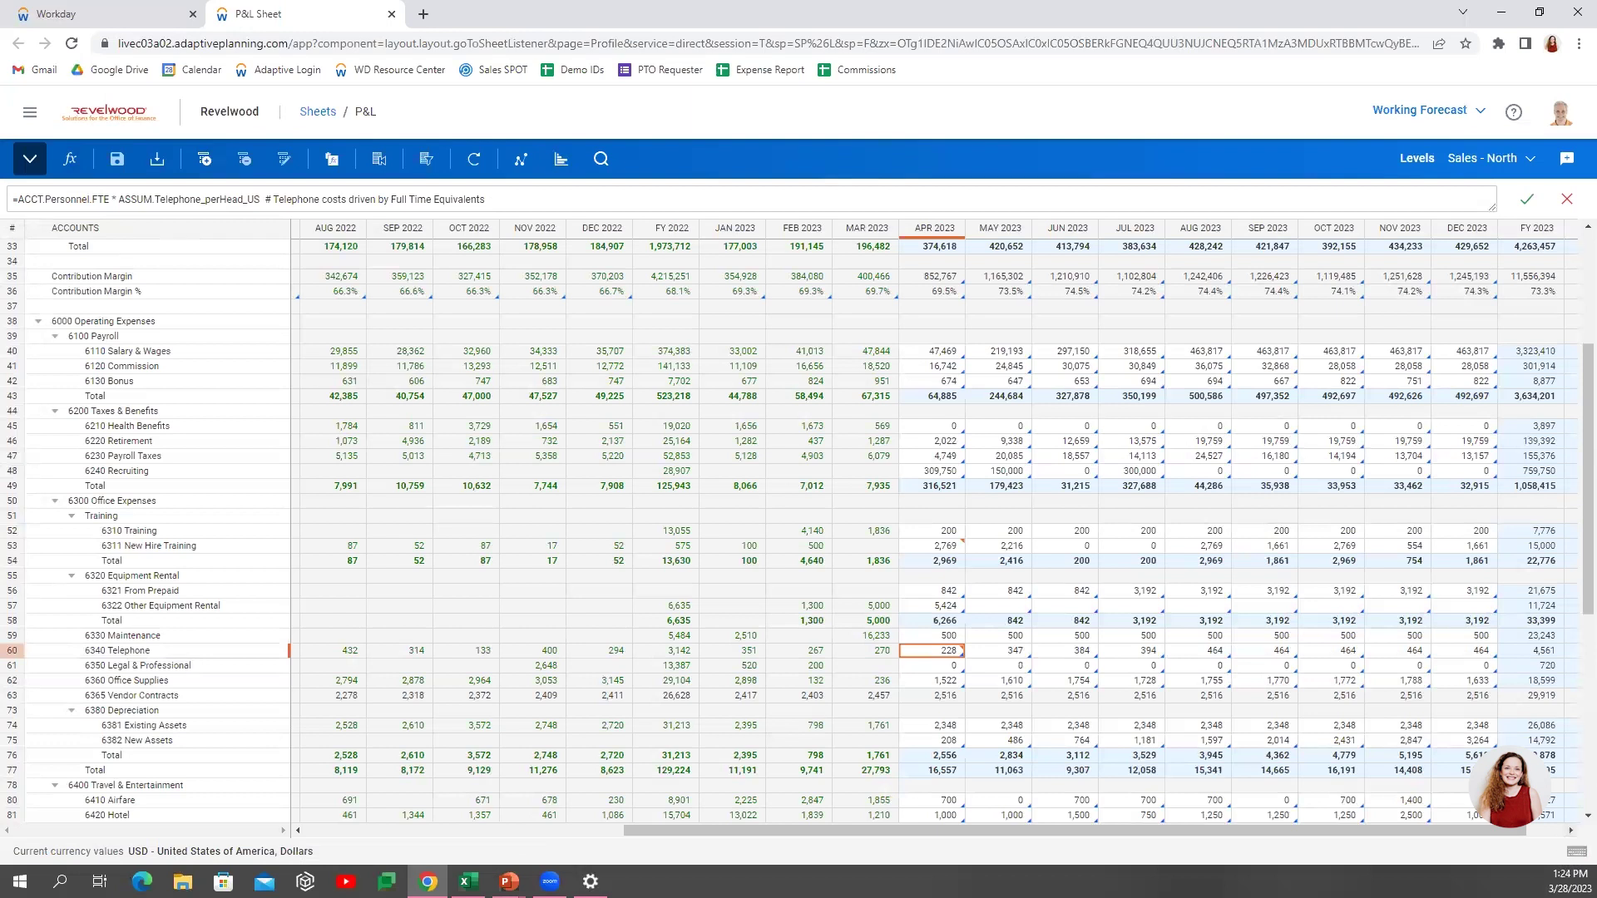
View the sheet's list of keyboard shortcuts and close it.
click(1575, 852)
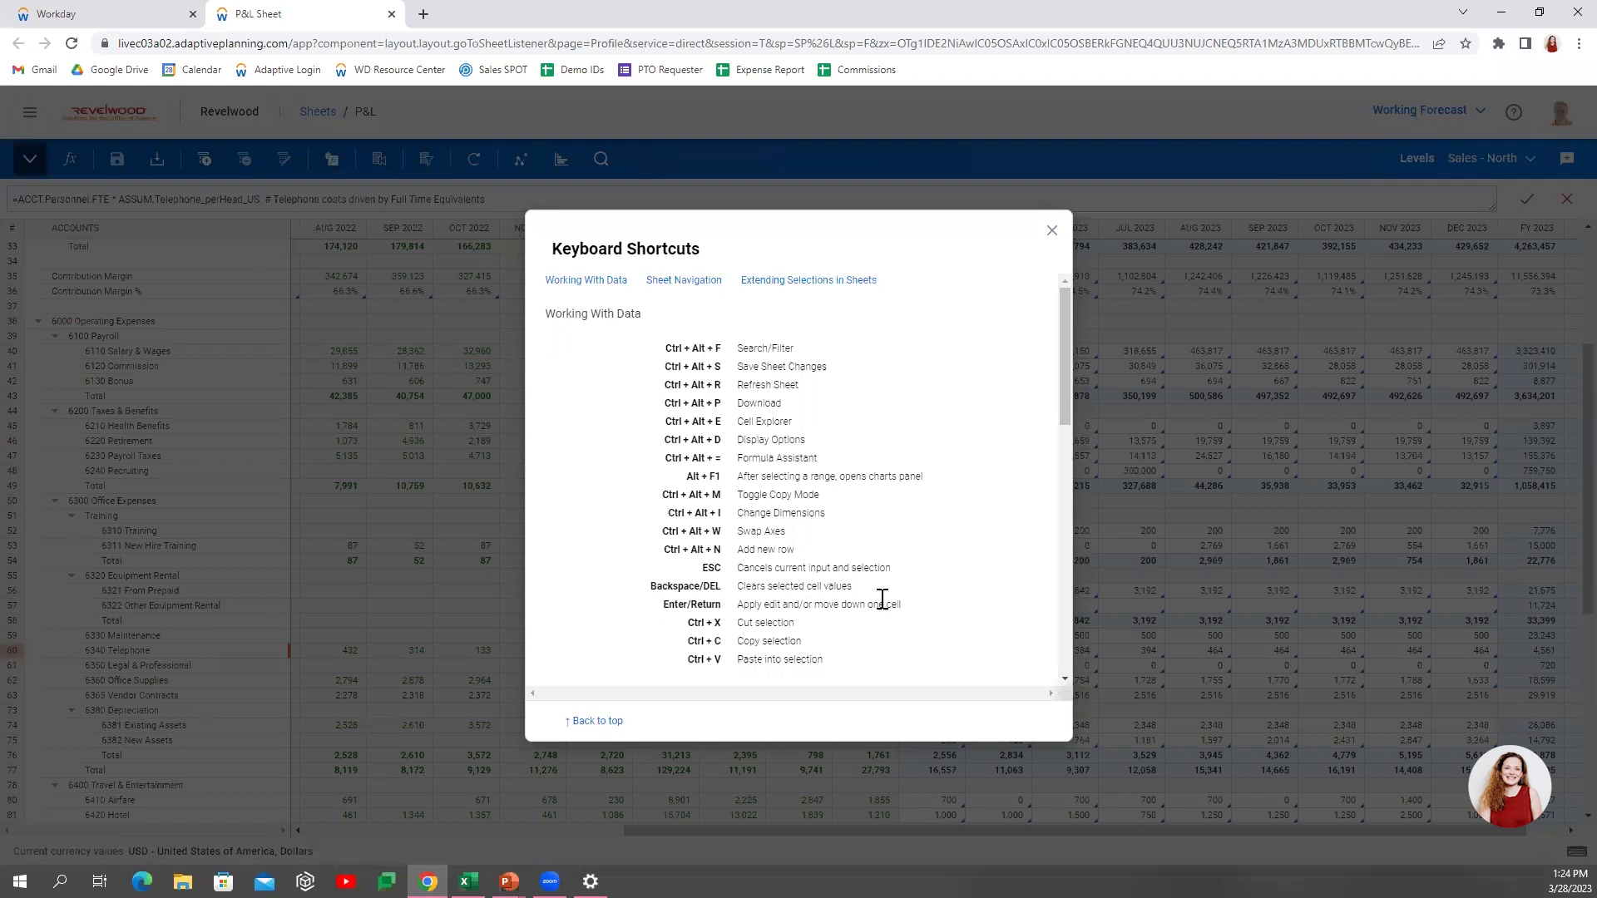
drag(1069, 374, 1023, 310)
click(1053, 232)
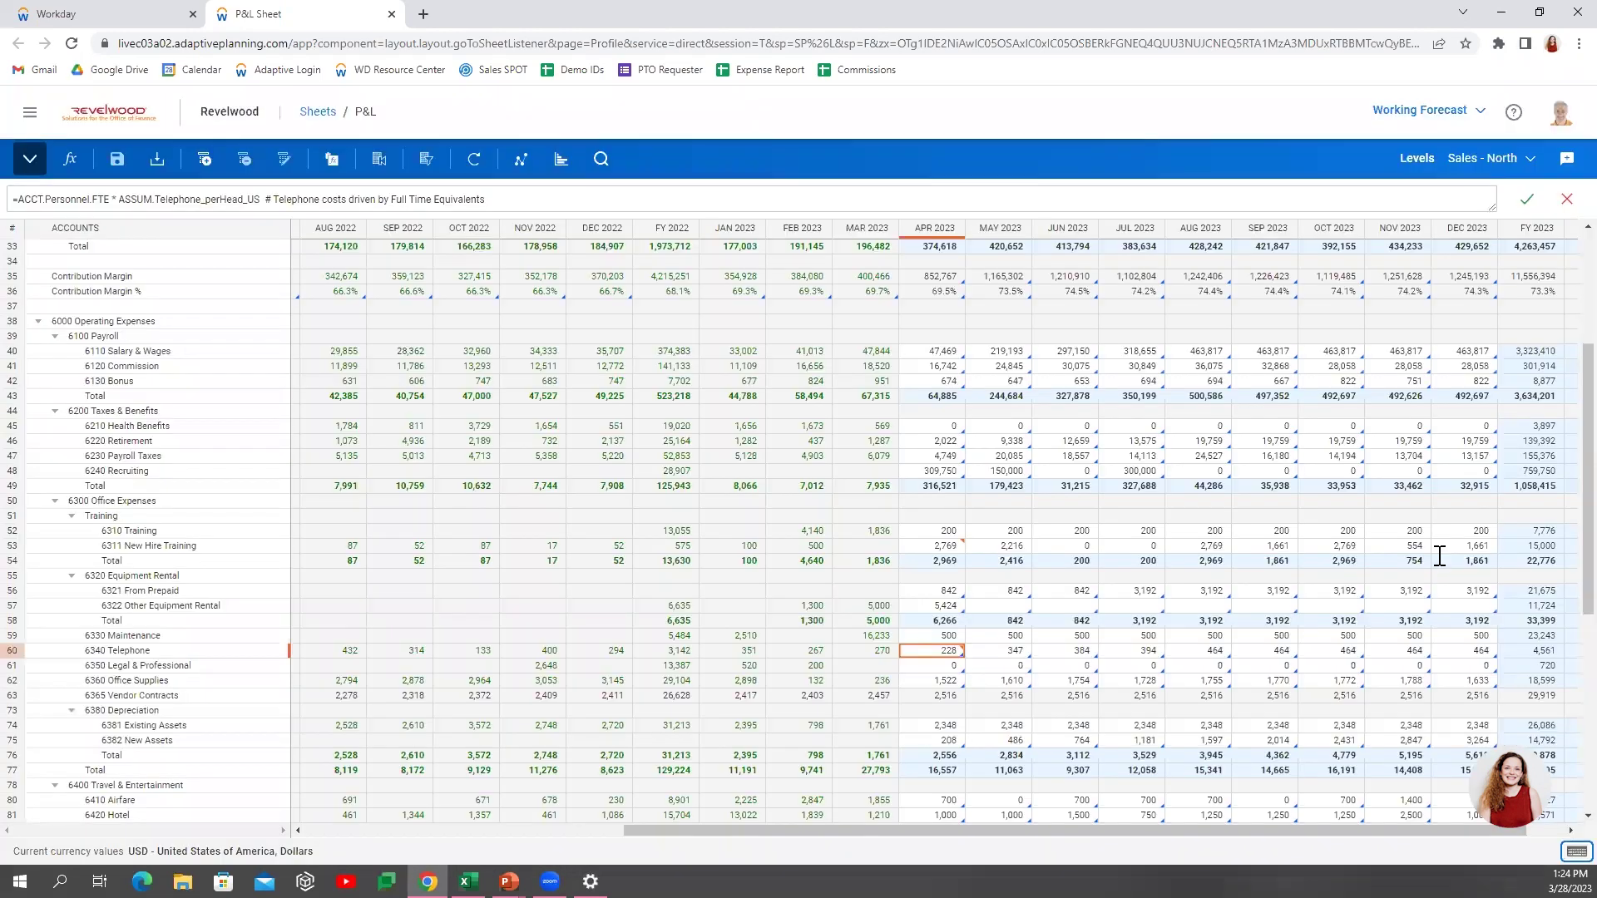
Set FY 2023 New Hire Training to 18000 and distribute it to the months proportionally using prior year's values.
click(1534, 547)
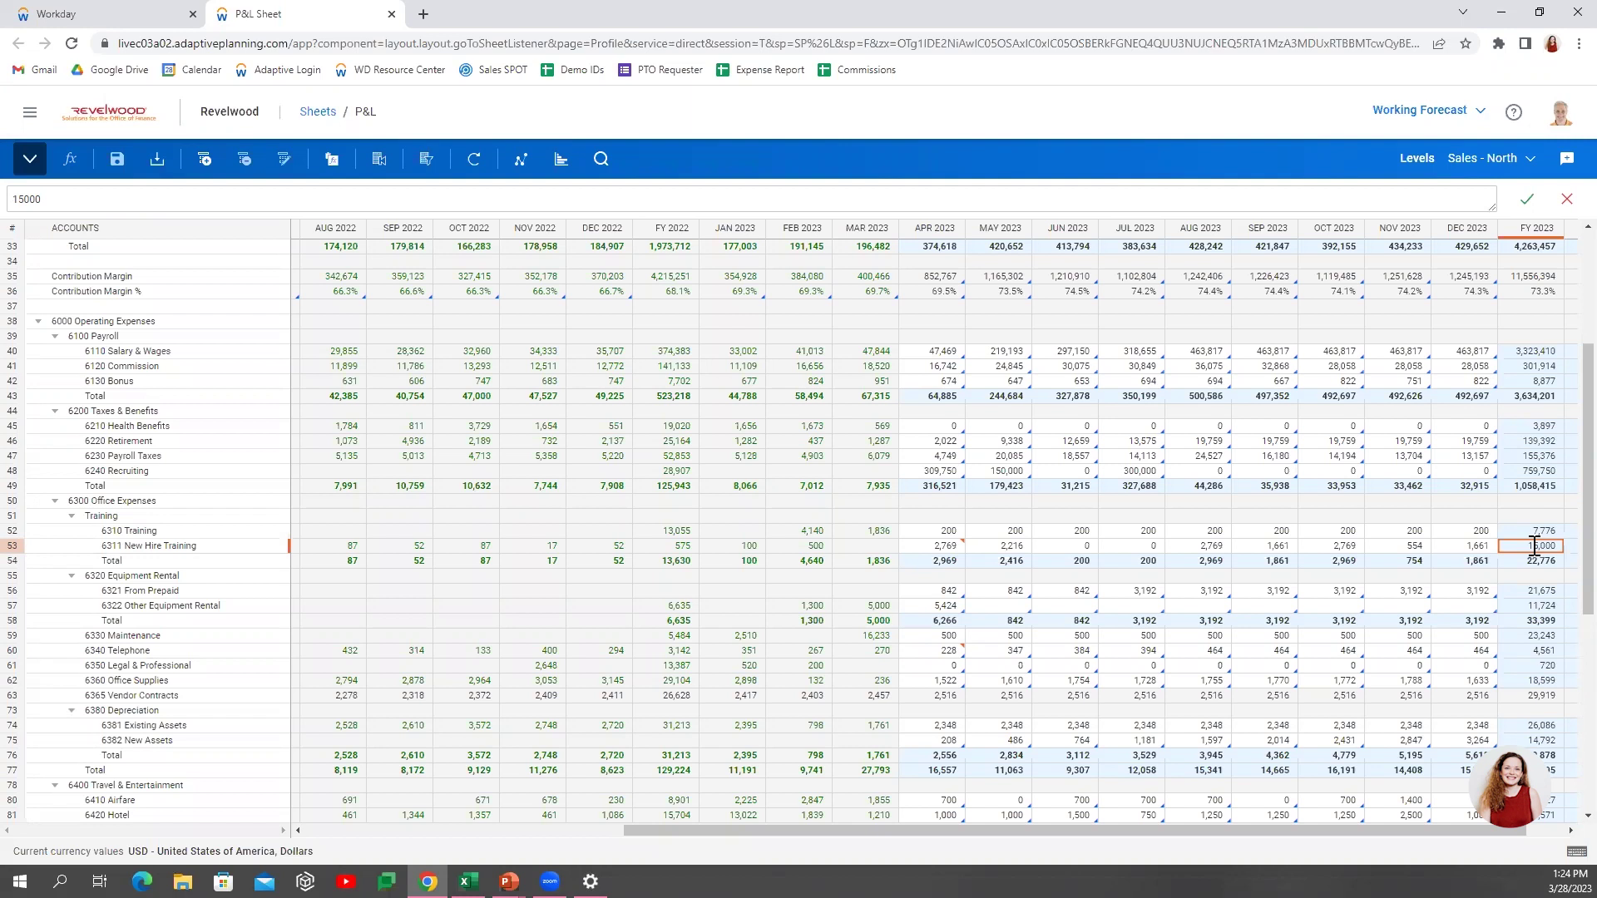
text(18000)
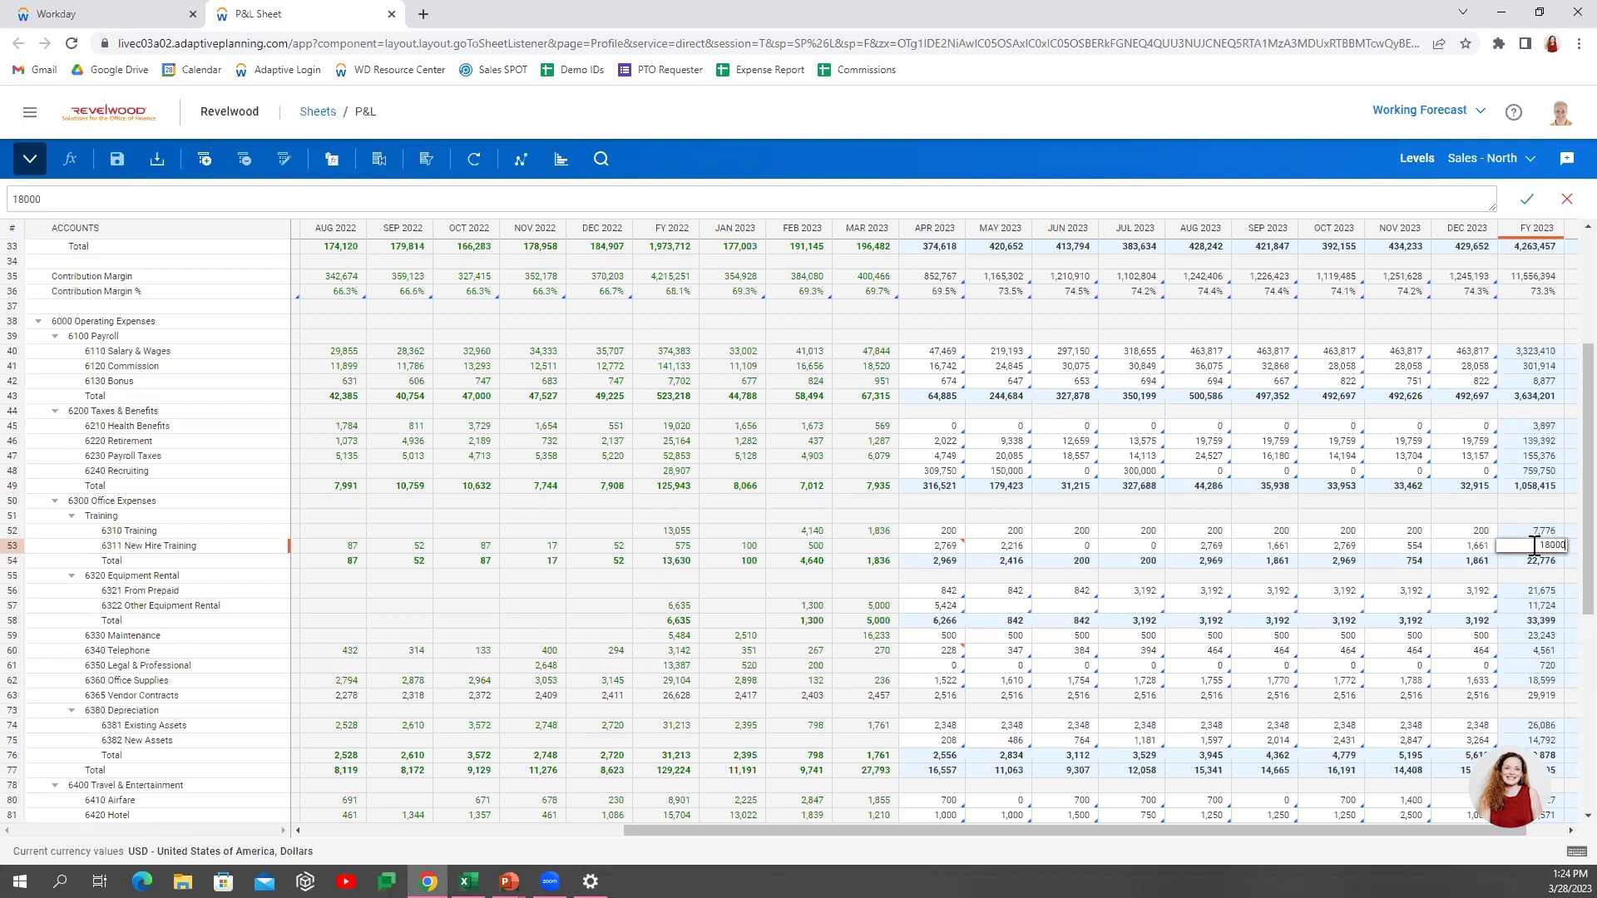
key(Return)
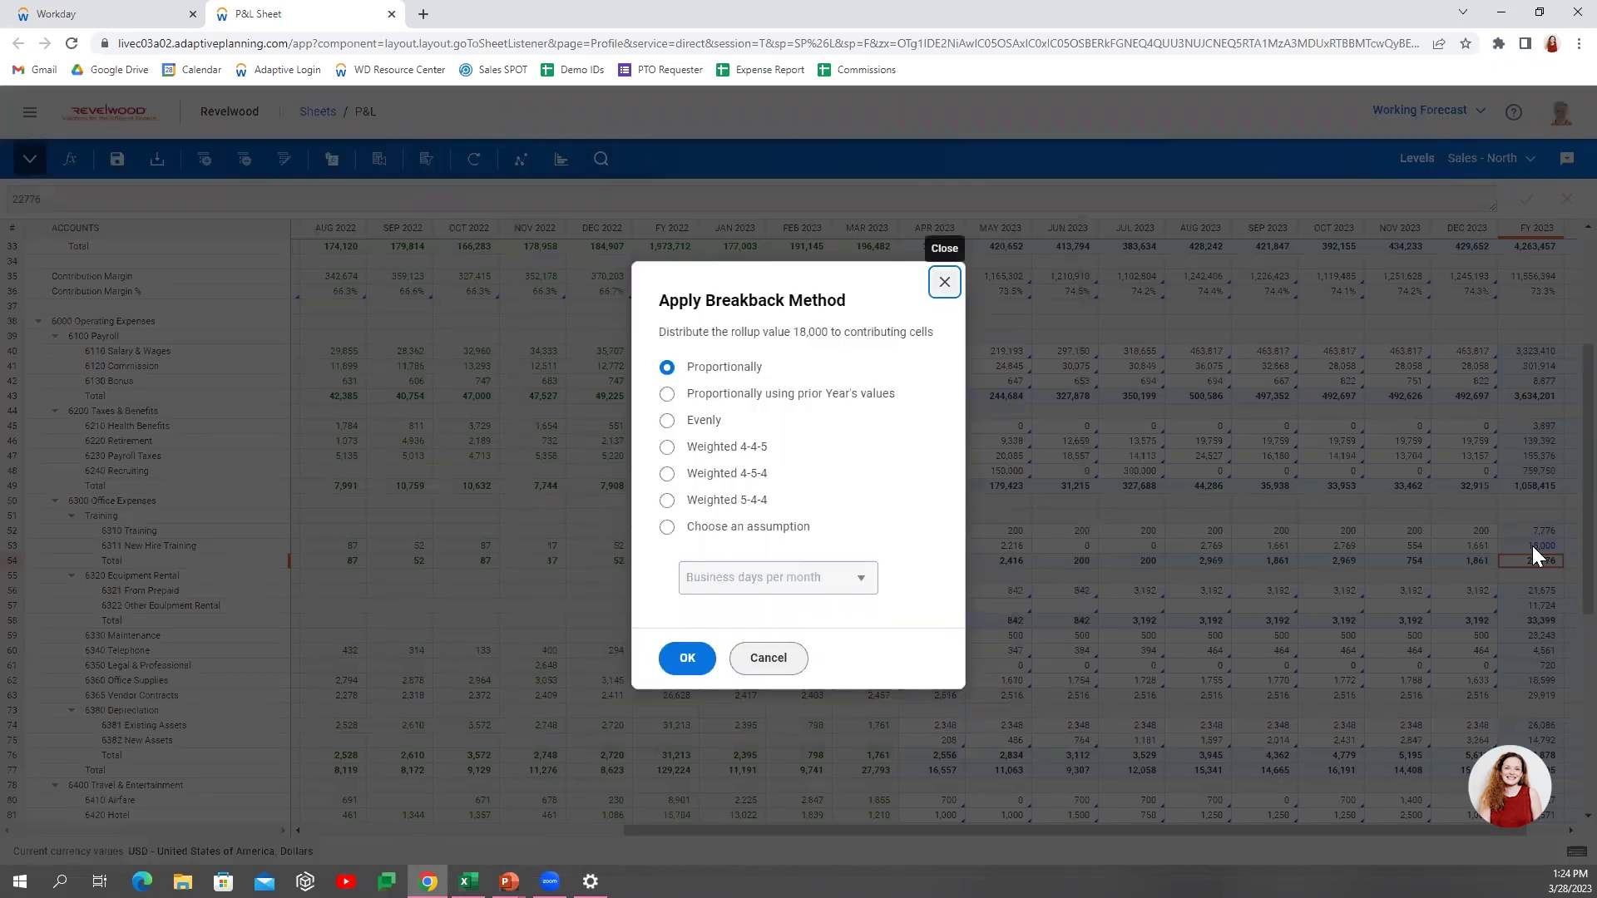
click(781, 394)
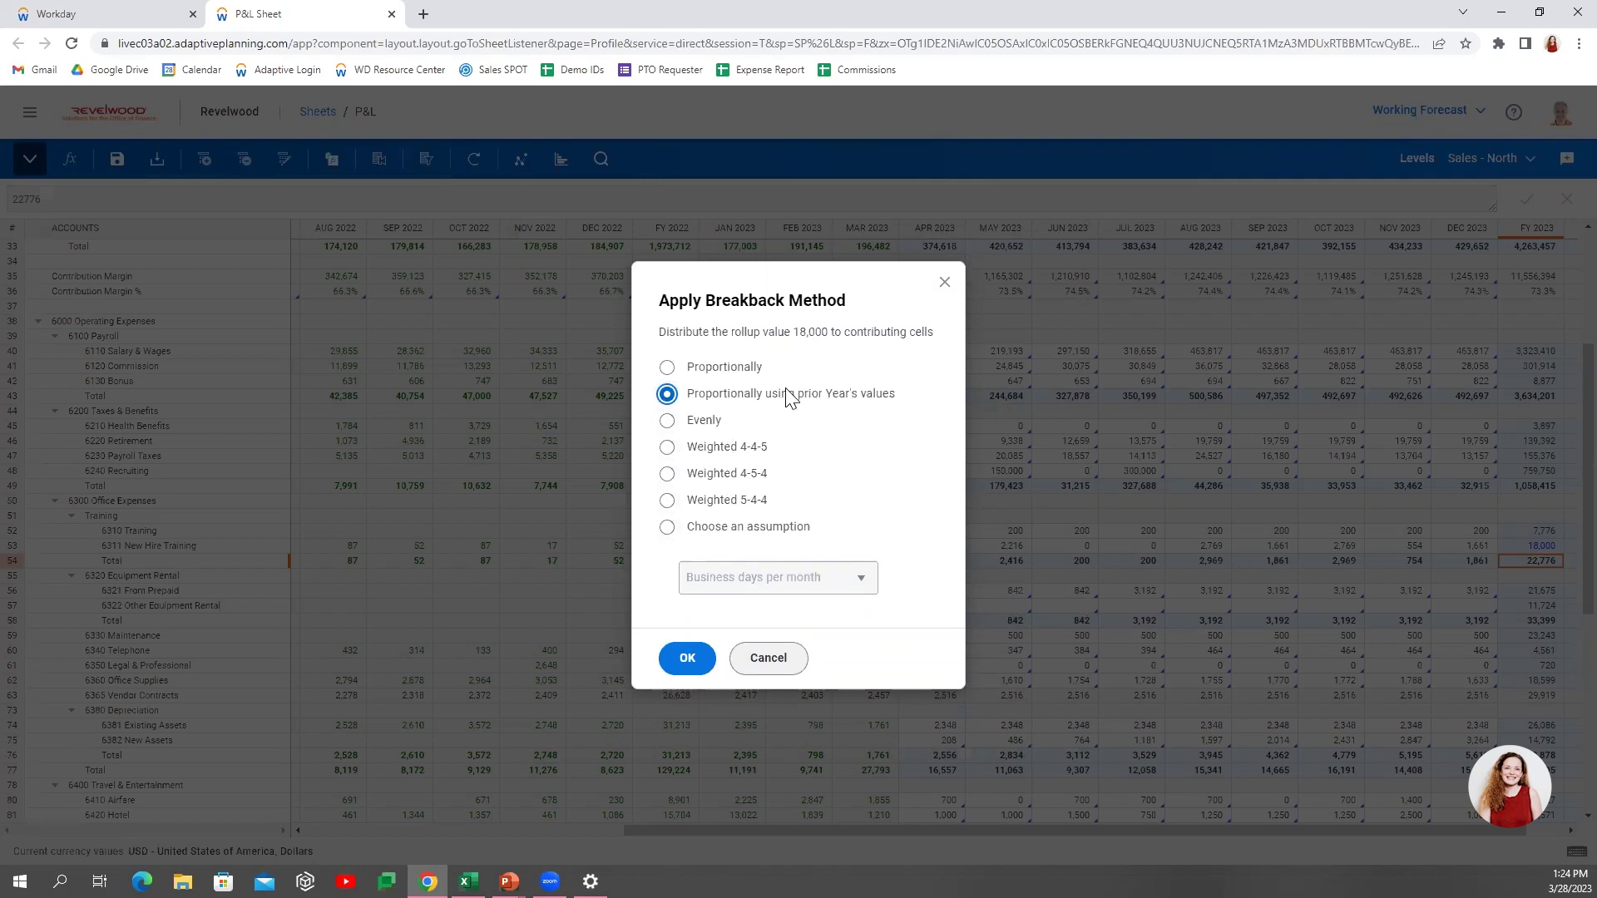
click(687, 657)
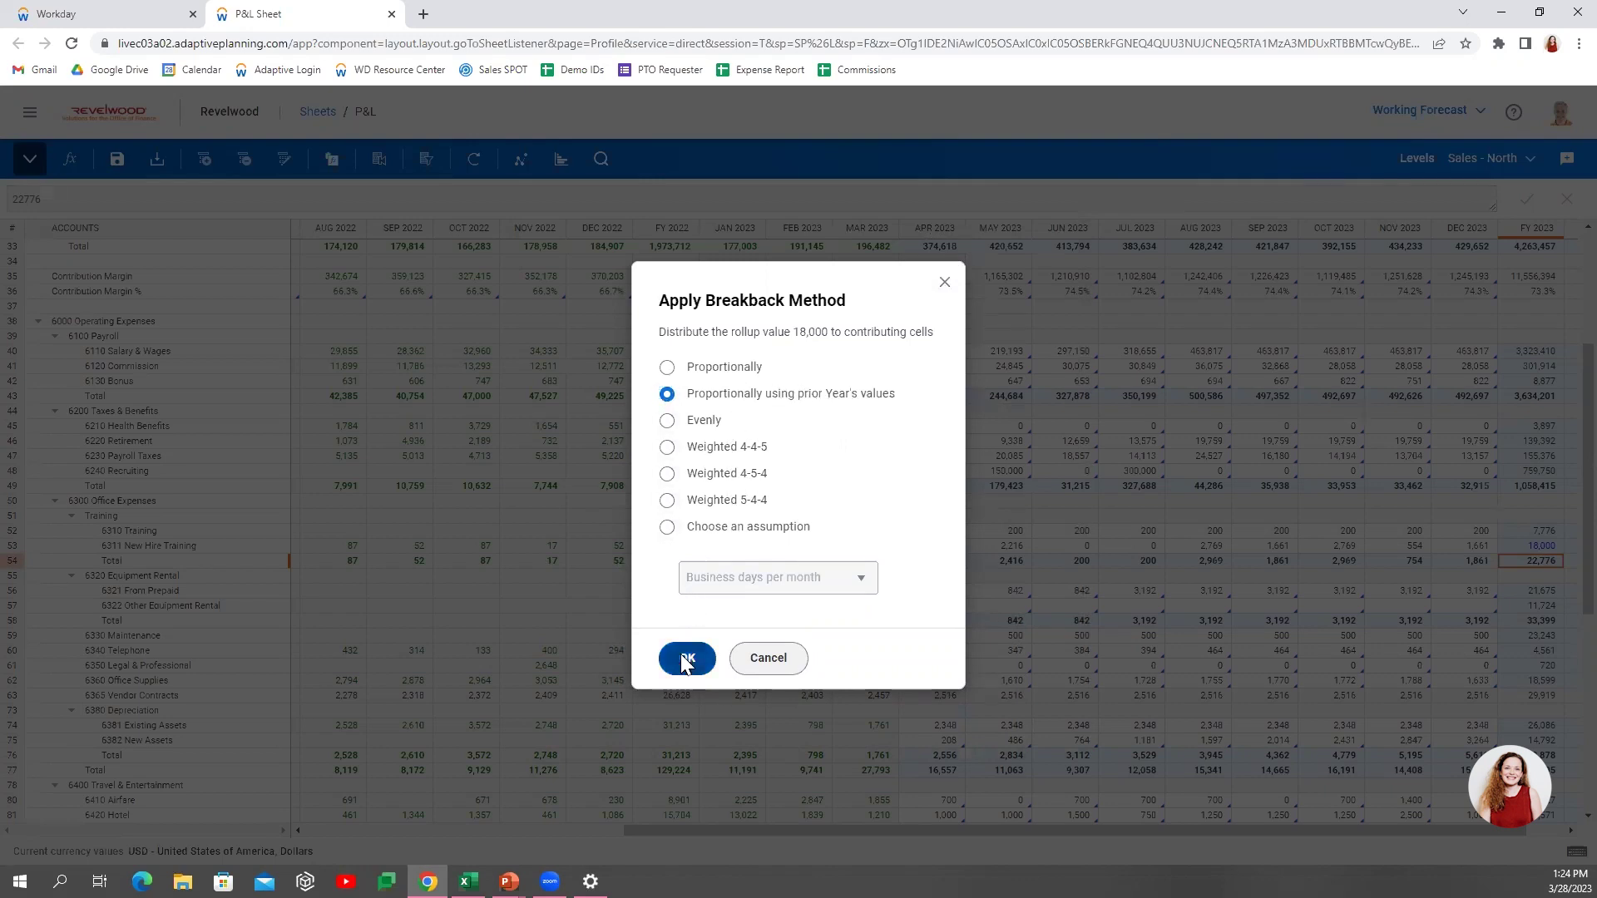
Review the April to December 2023 New Hire Training cells and the available levels, and save the P&L sheet.
drag(1482, 547, 940, 551)
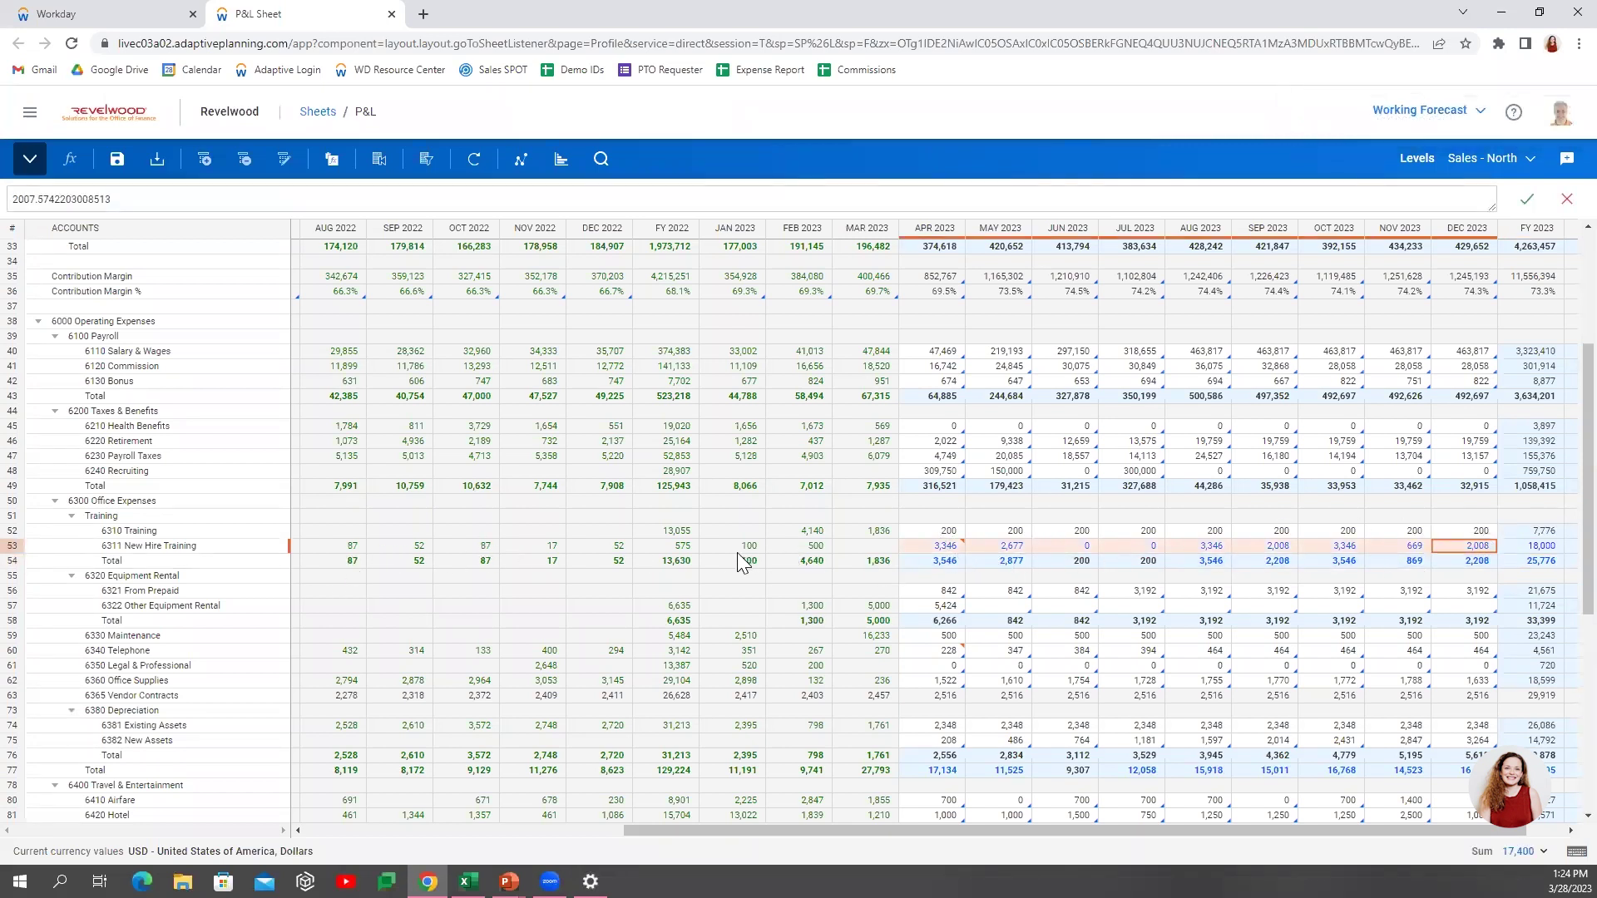
click(946, 602)
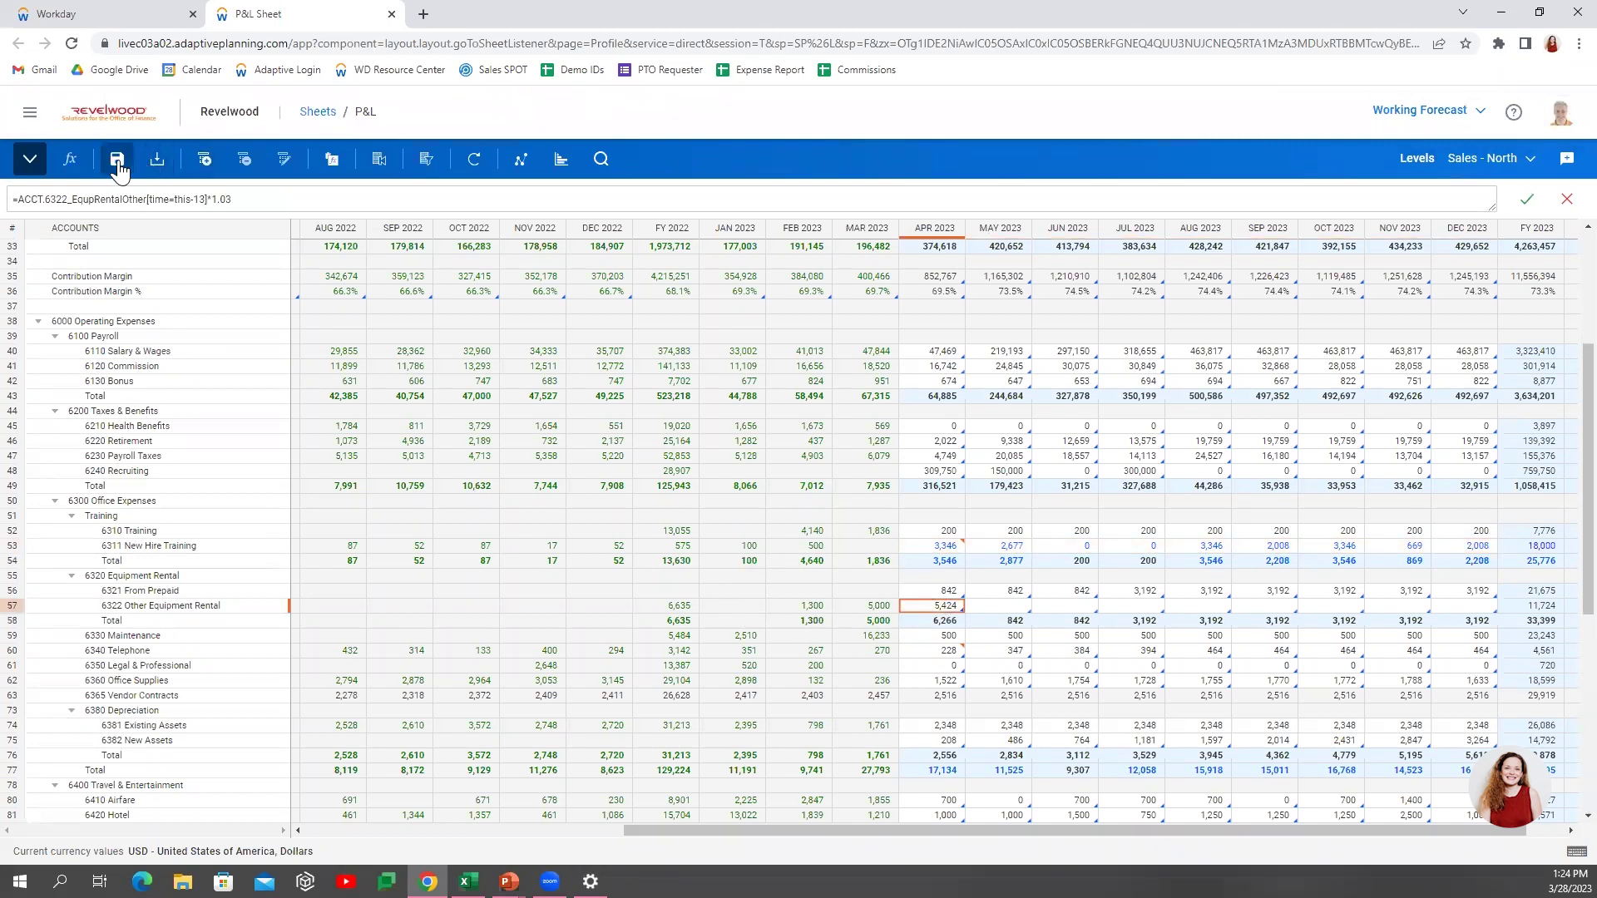
click(1528, 158)
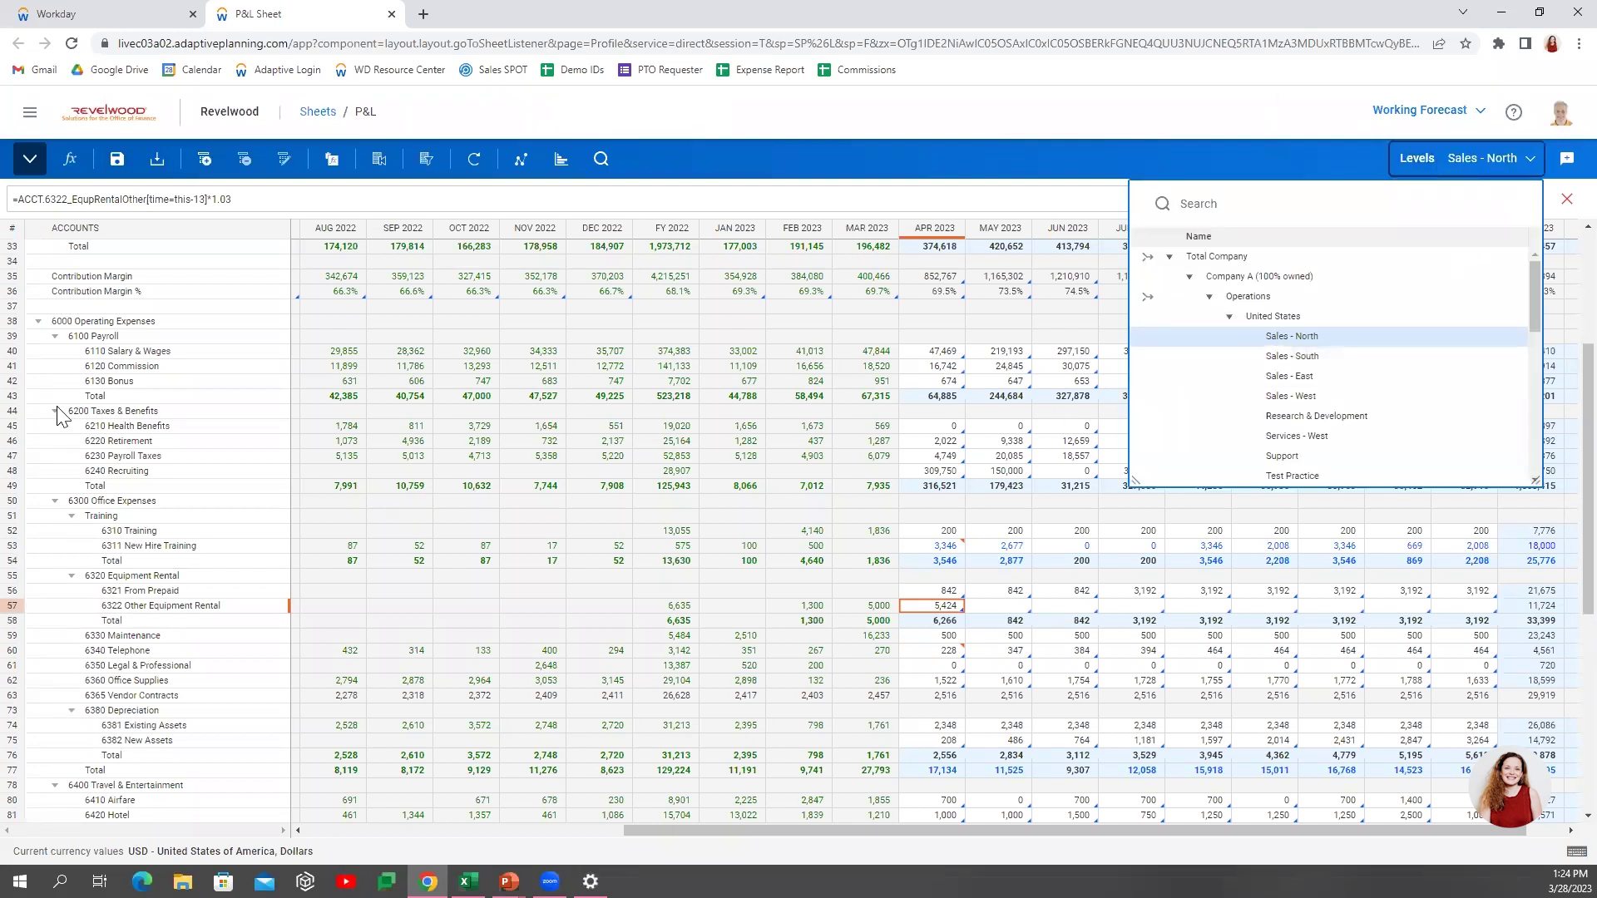
click(111, 163)
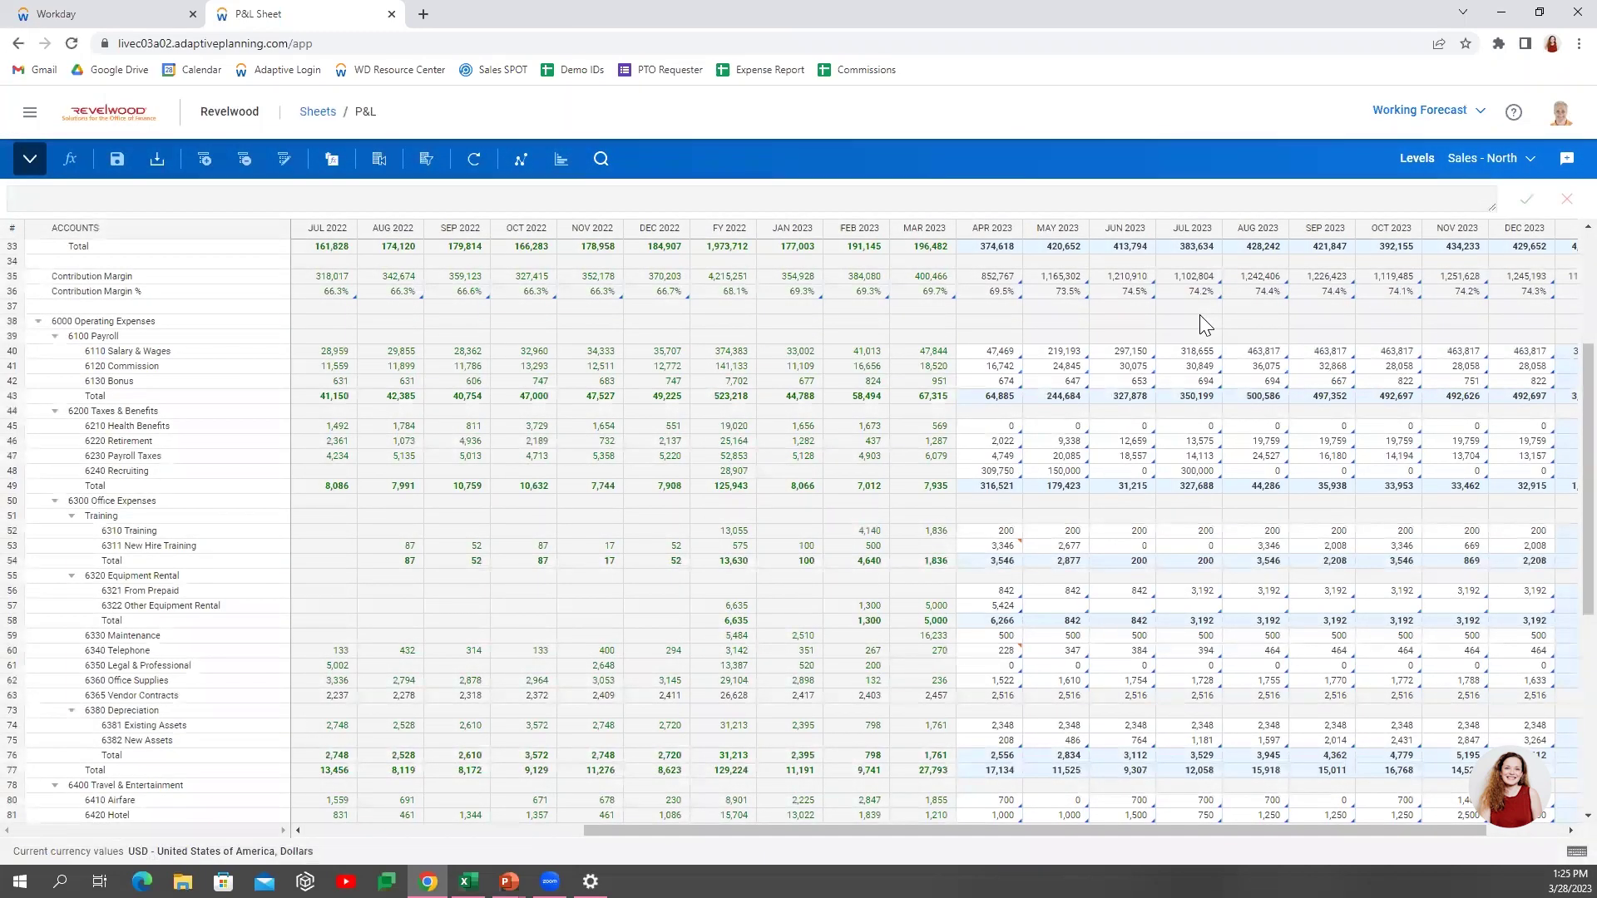
Review the cell options for April 2023 Salary & Wages and the list of available sheets.
click(517, 177)
right_click(996, 351)
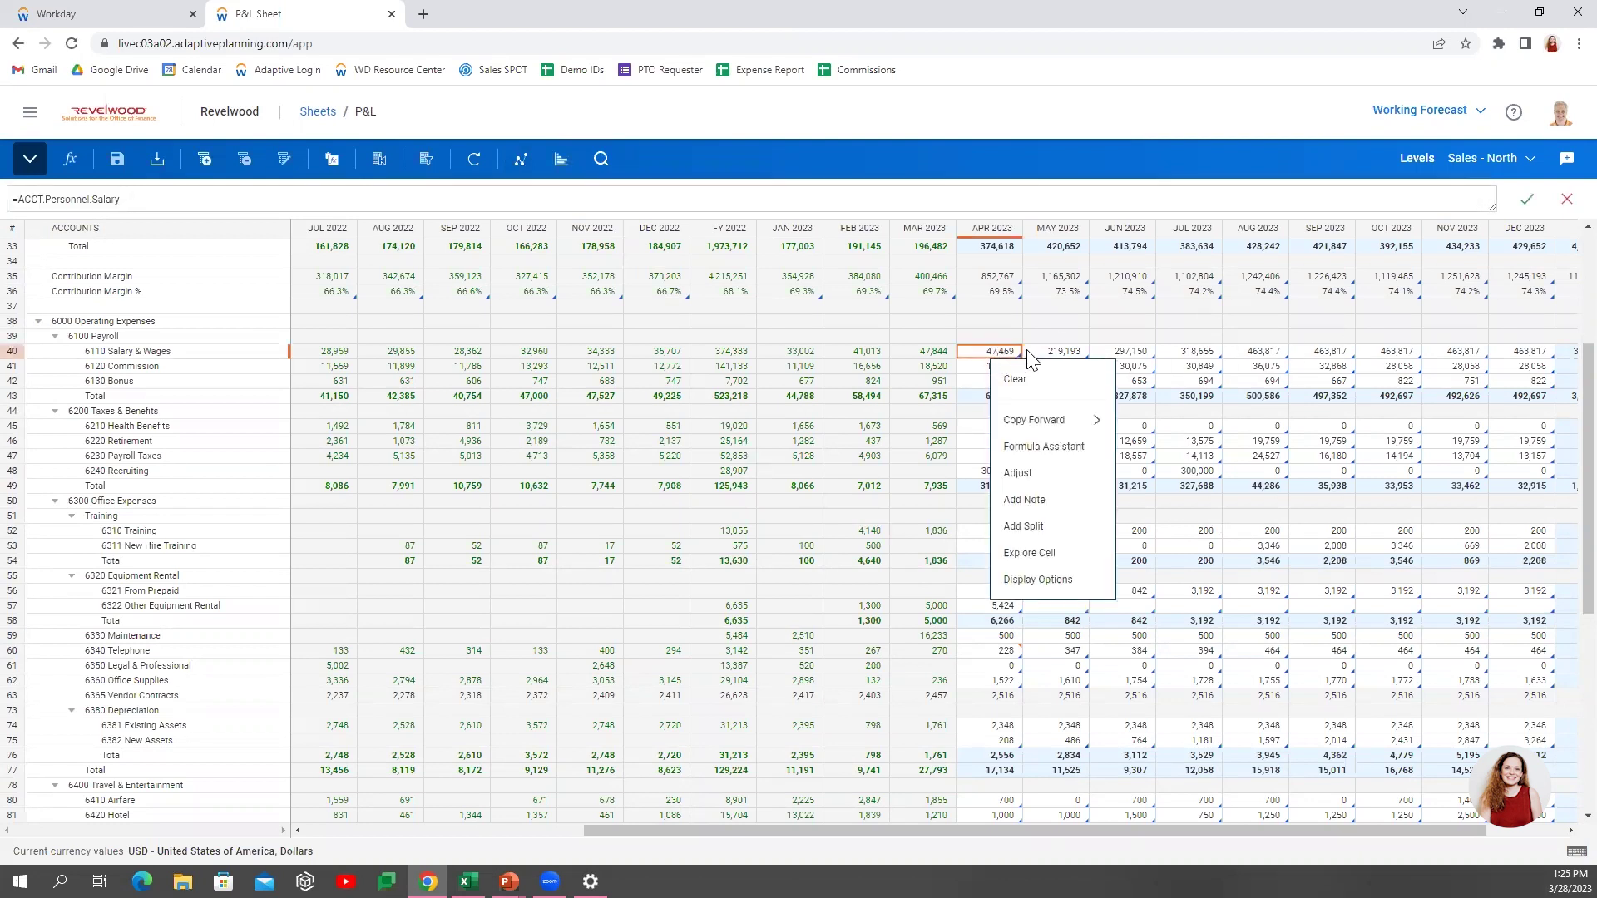
click(1077, 351)
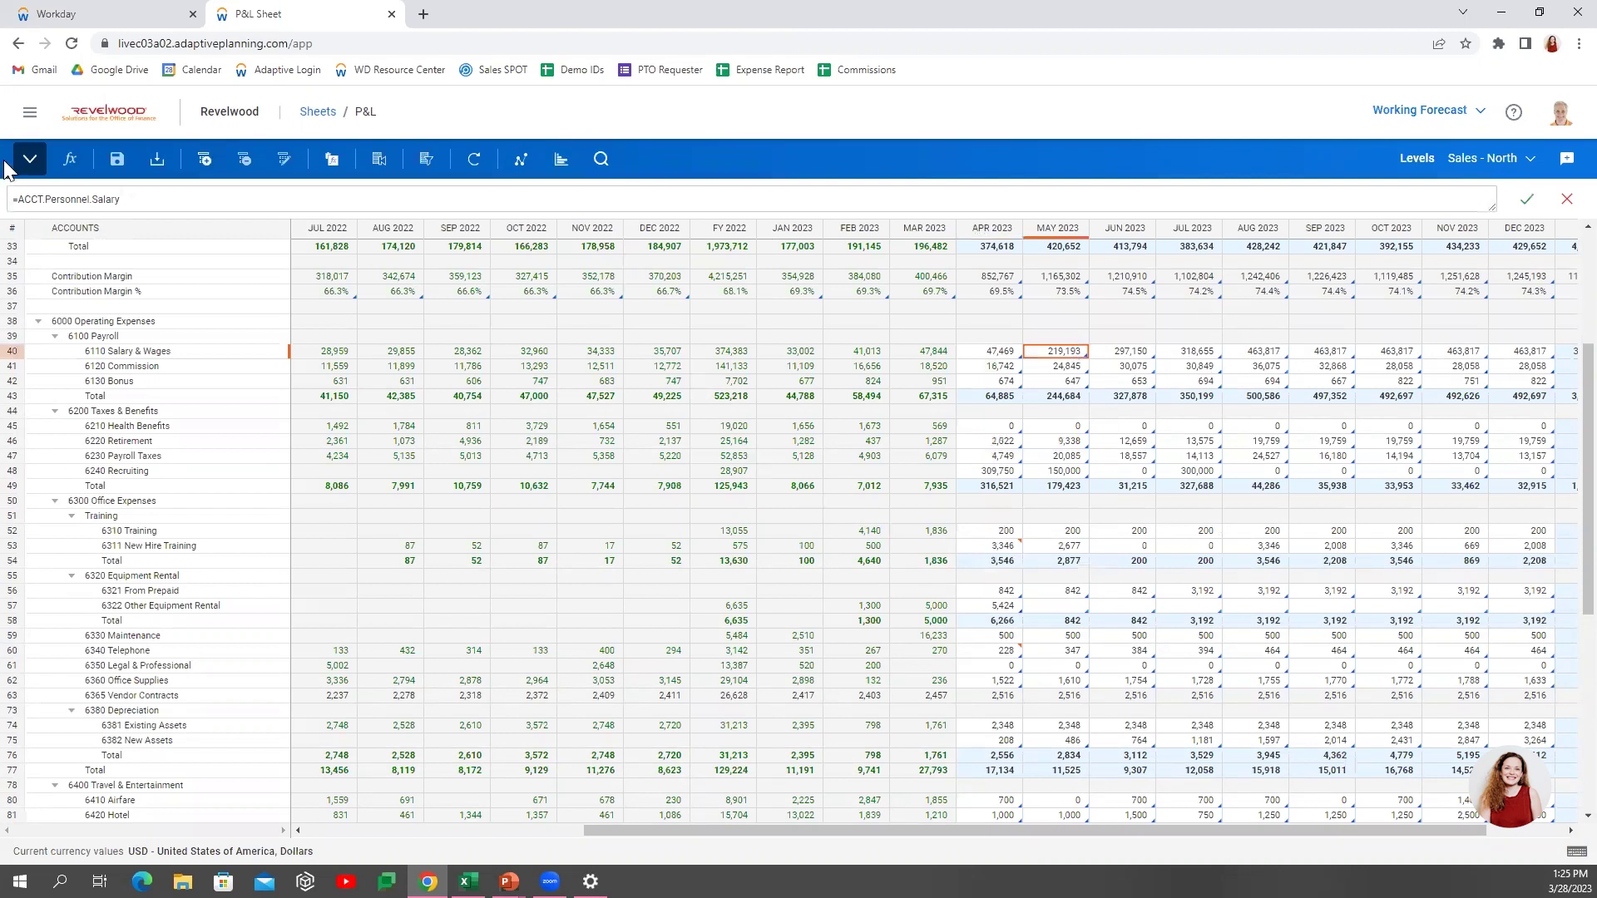
click(31, 117)
mouse_move(183, 204)
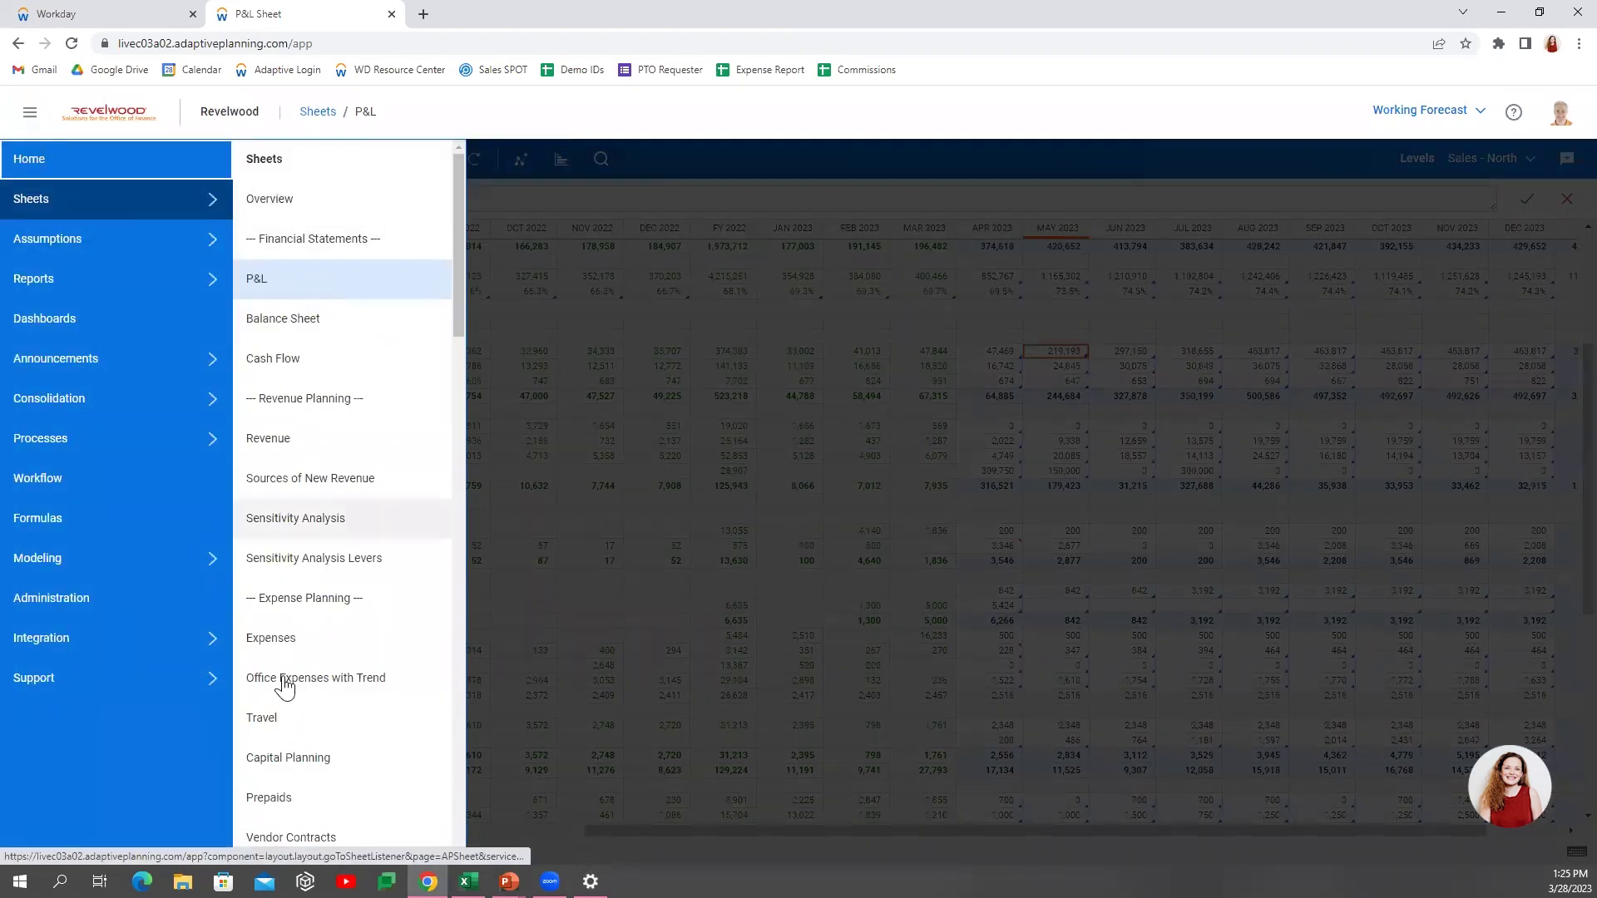
click(1221, 474)
Explore the April 2023 Salary & Wages cell and drill into ACCT.Personnel.Salary in a maximized window.
click(999, 351)
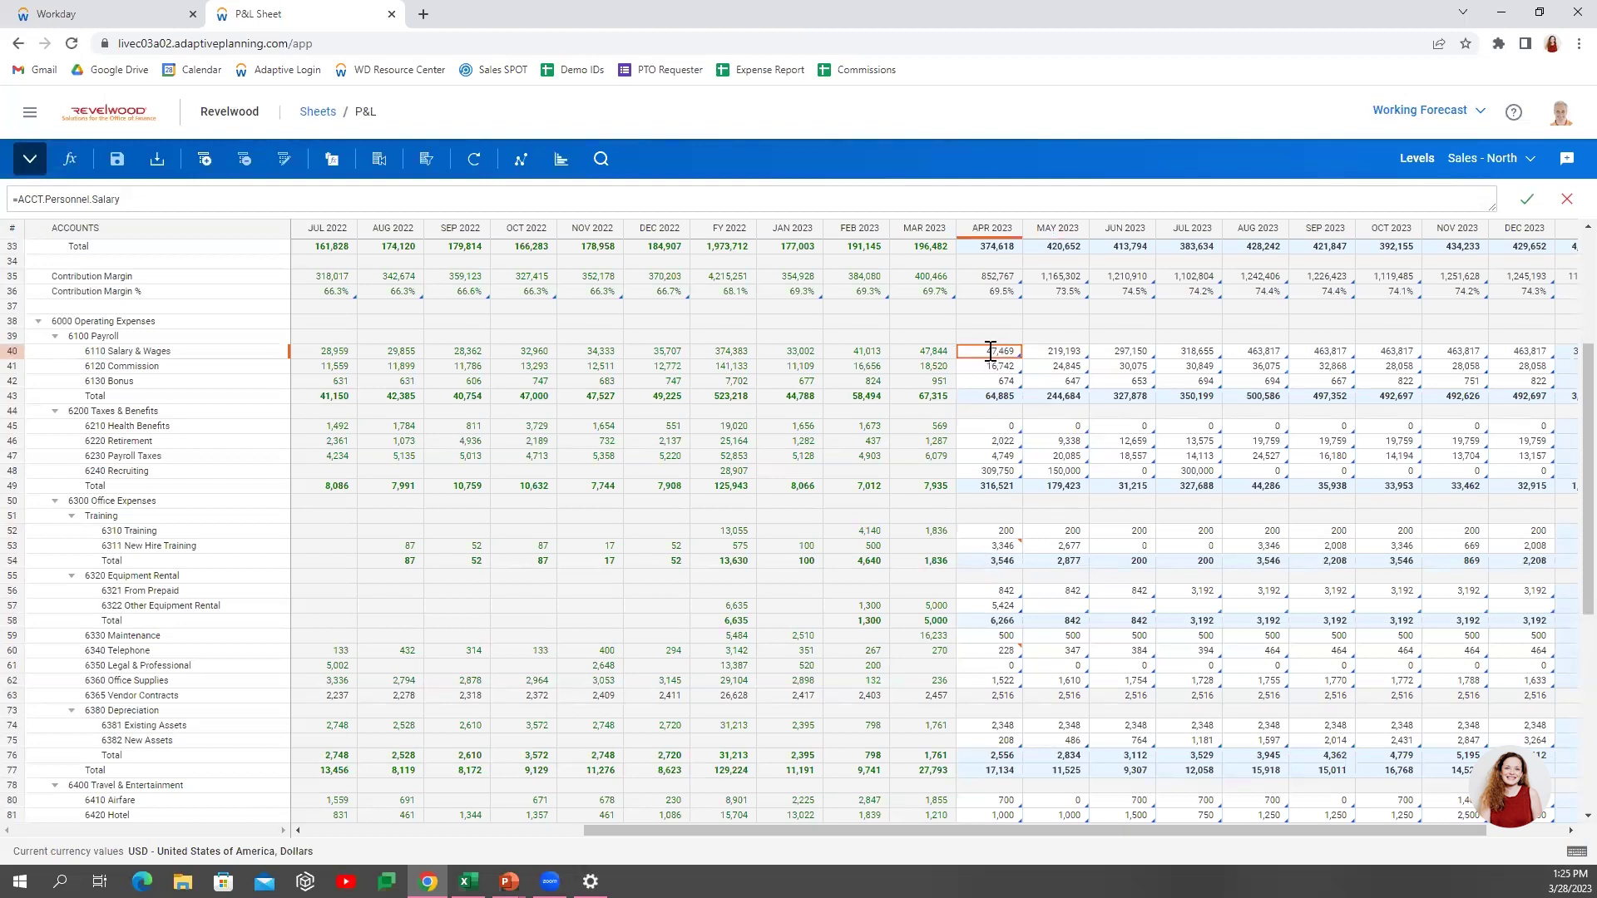
right_click(990, 351)
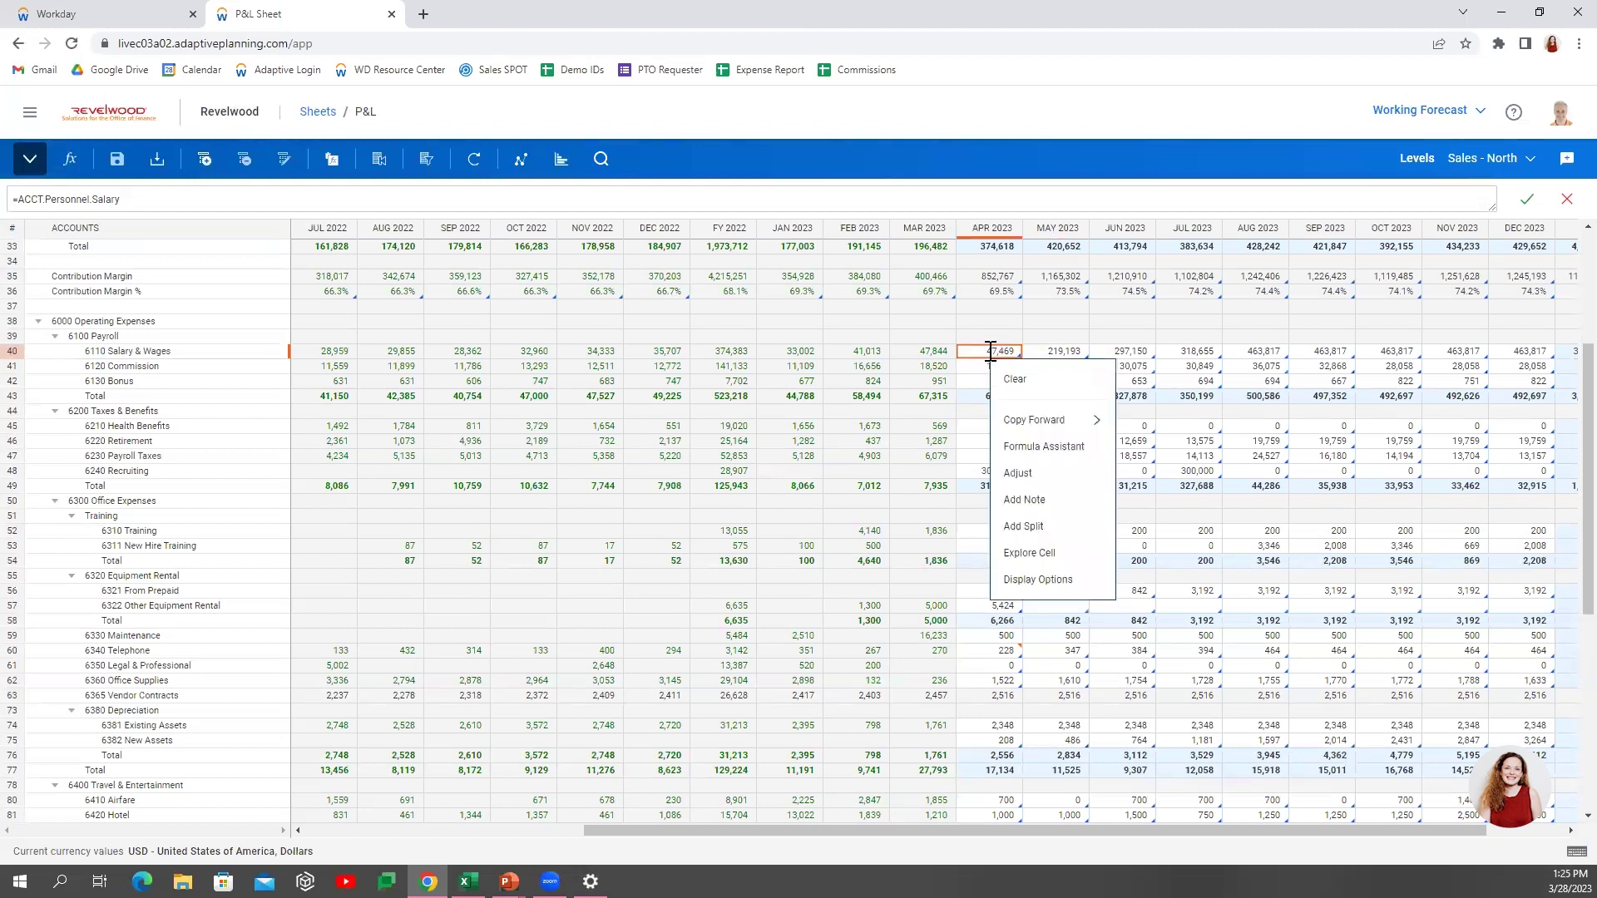
click(1069, 554)
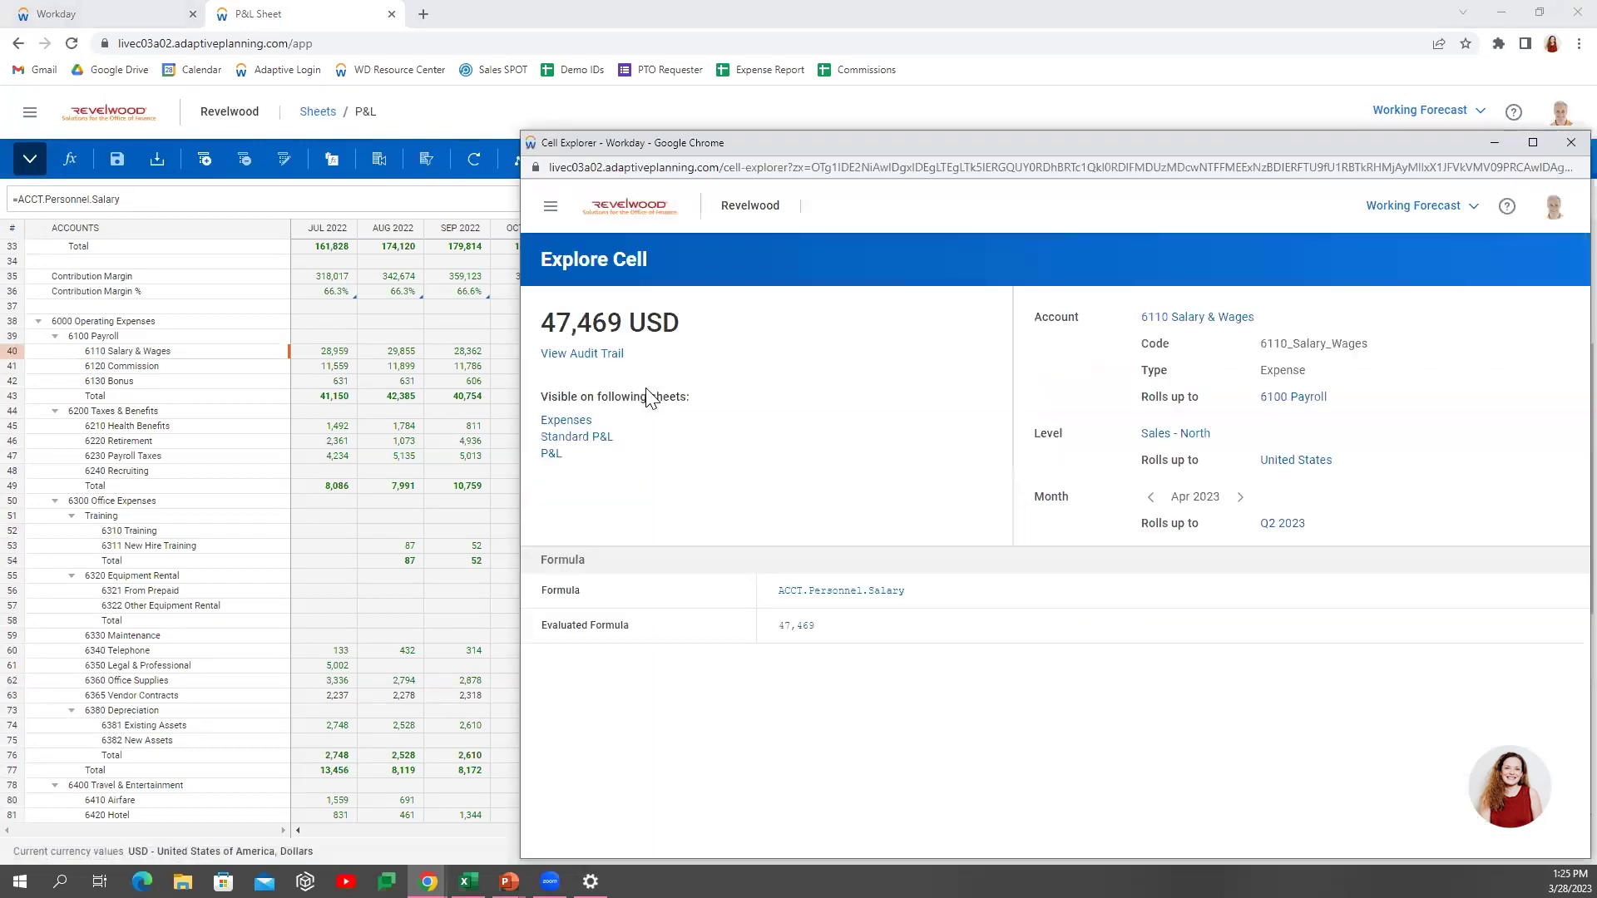
click(841, 592)
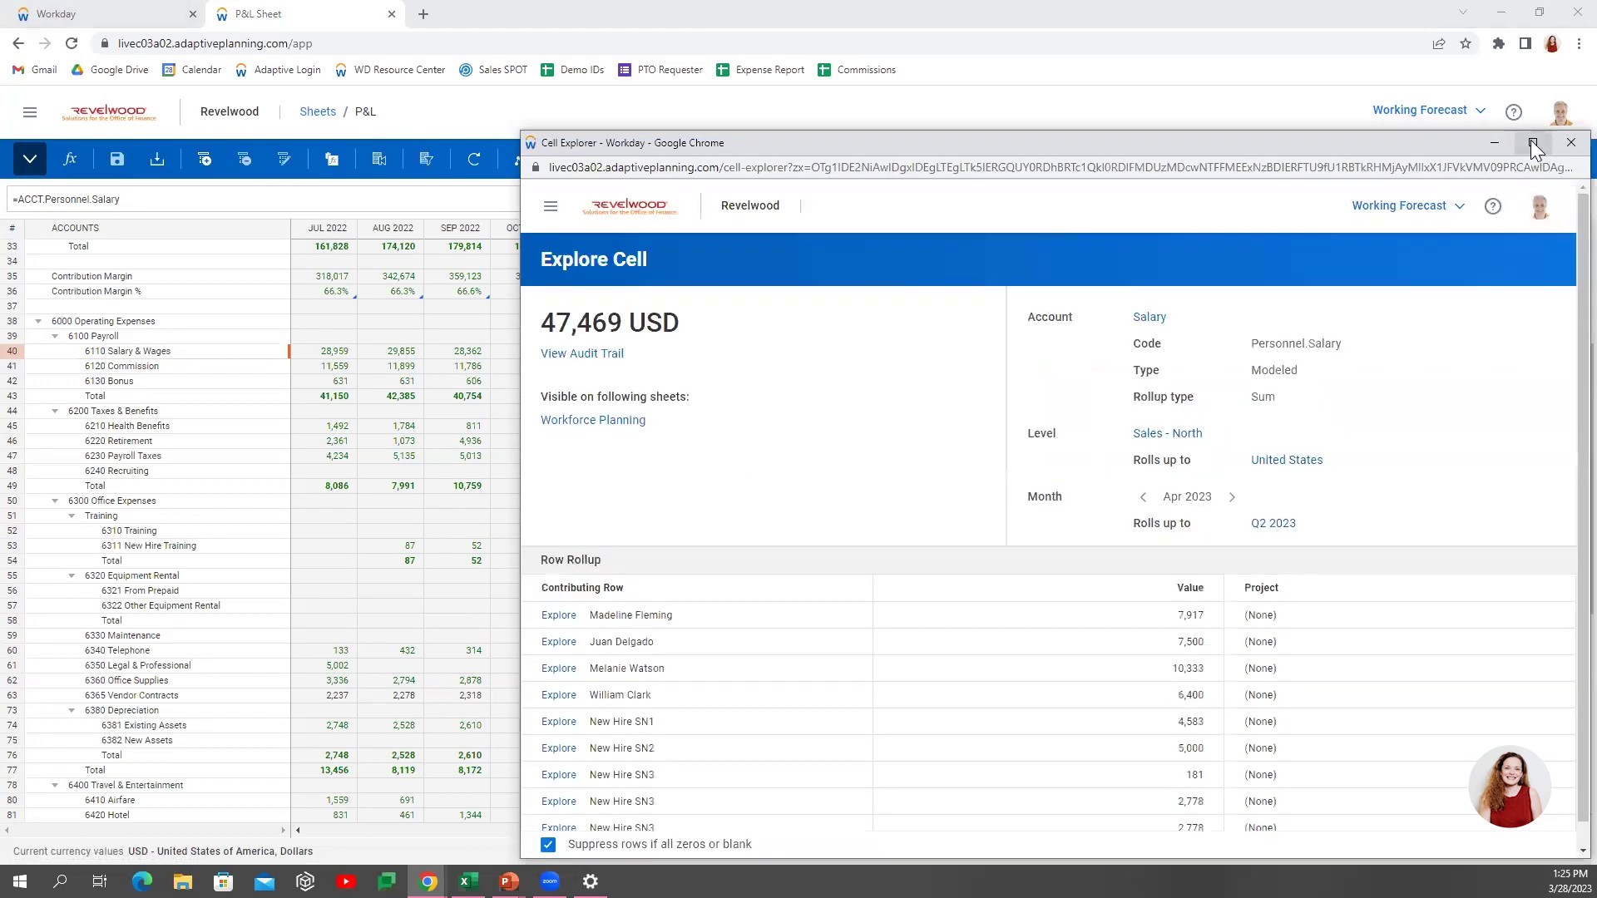
click(1533, 143)
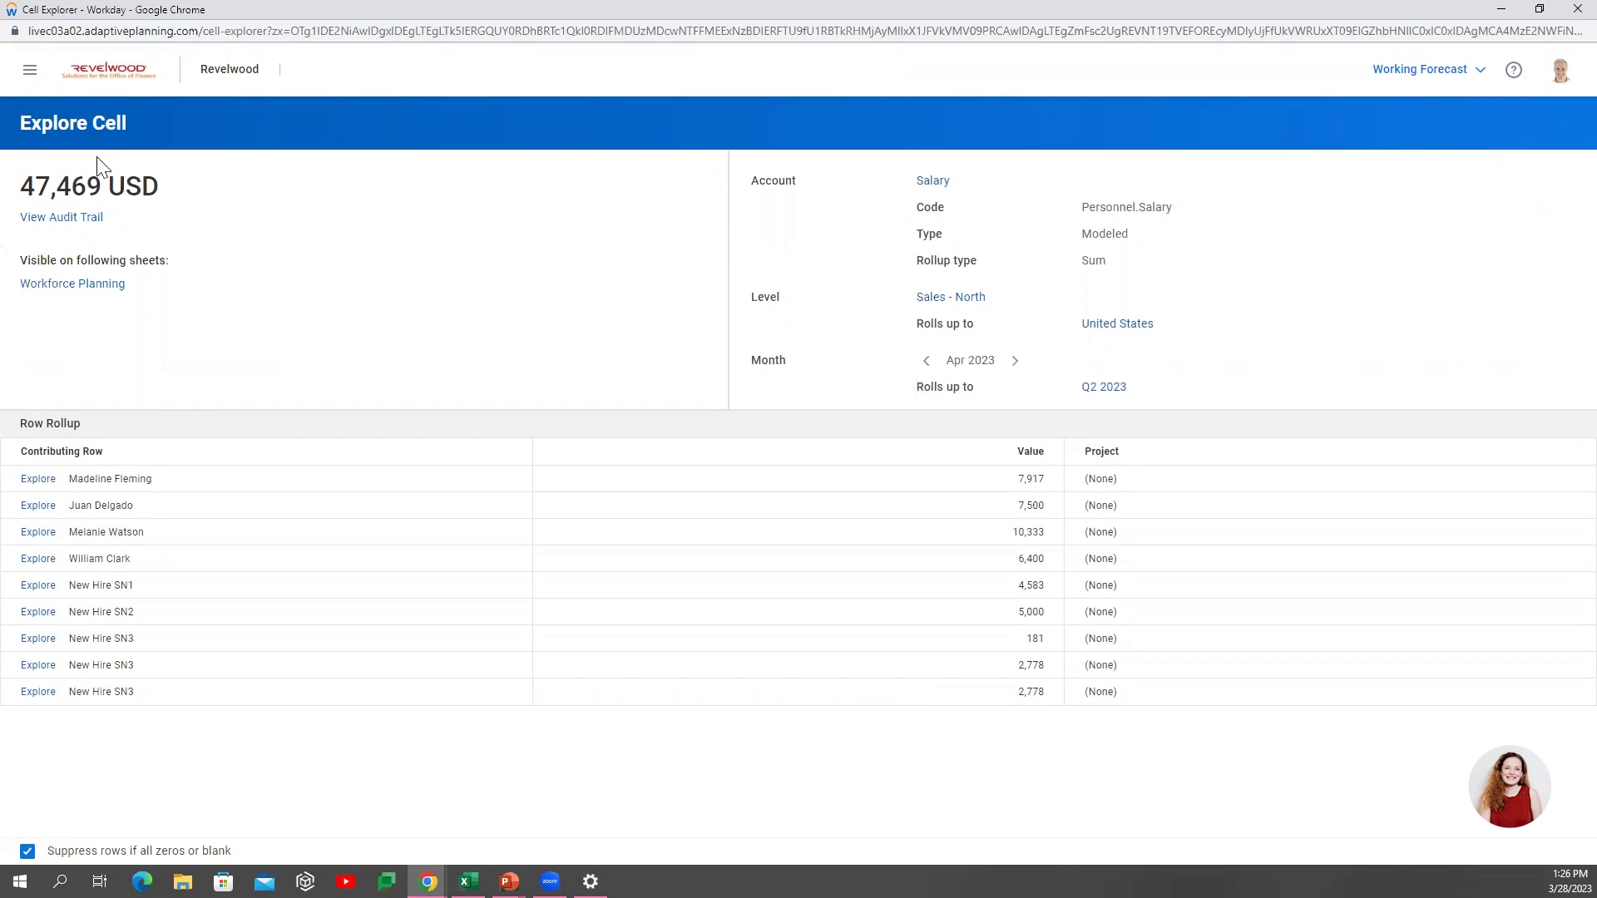
Open the Workforce Planning sheet and review the first row's tax residence choices and the split VP rows' levels and January 2023 allocations.
click(109, 287)
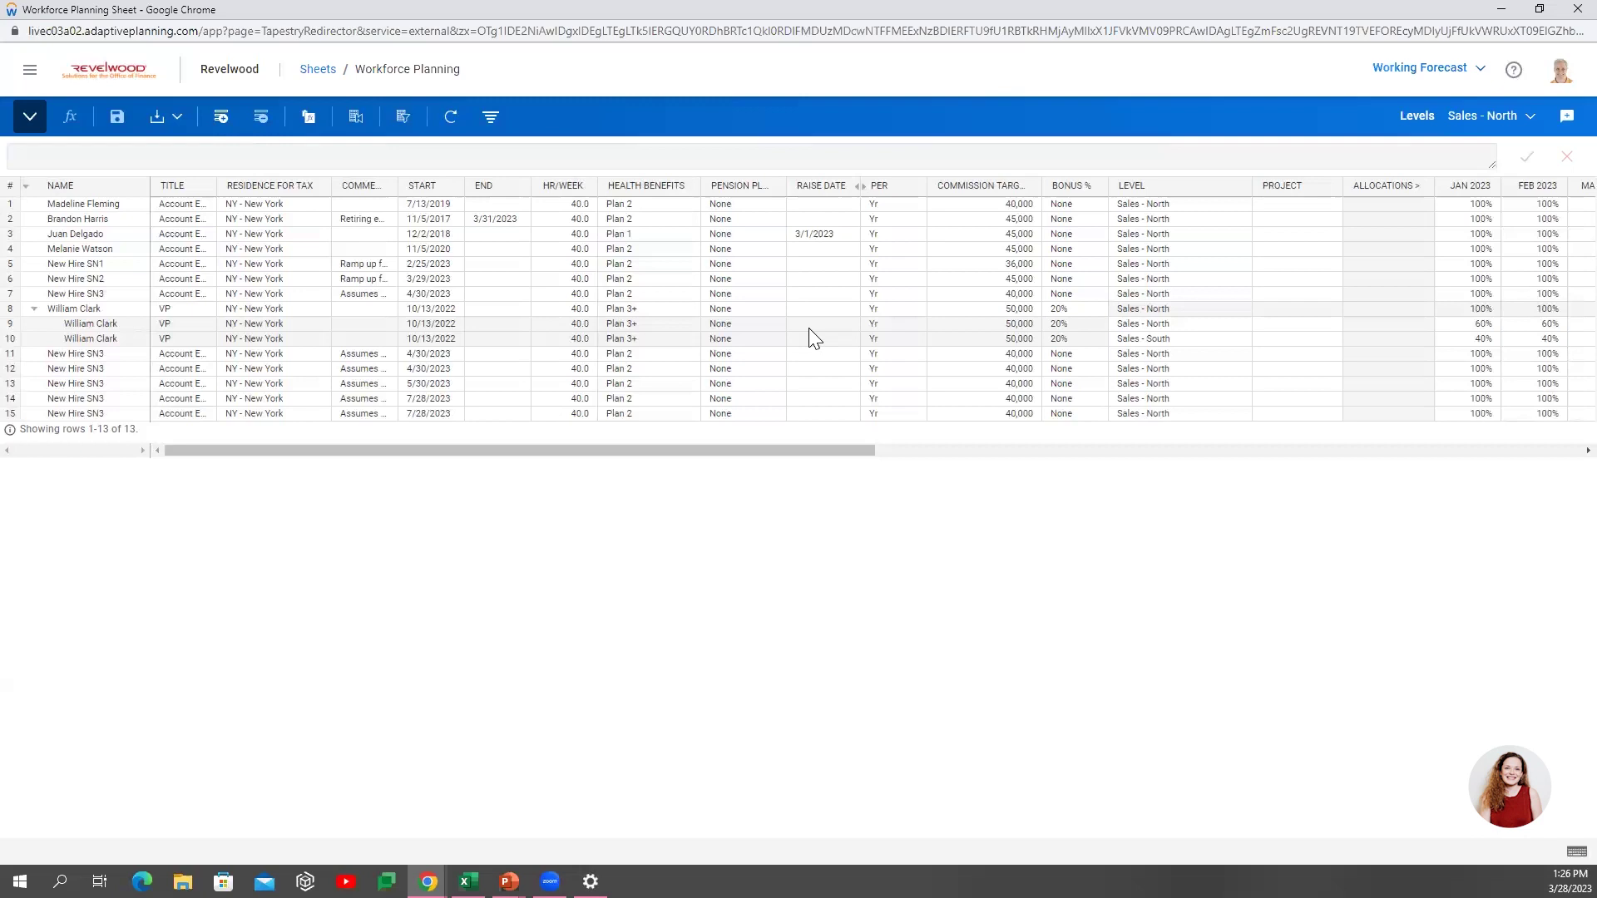
click(323, 208)
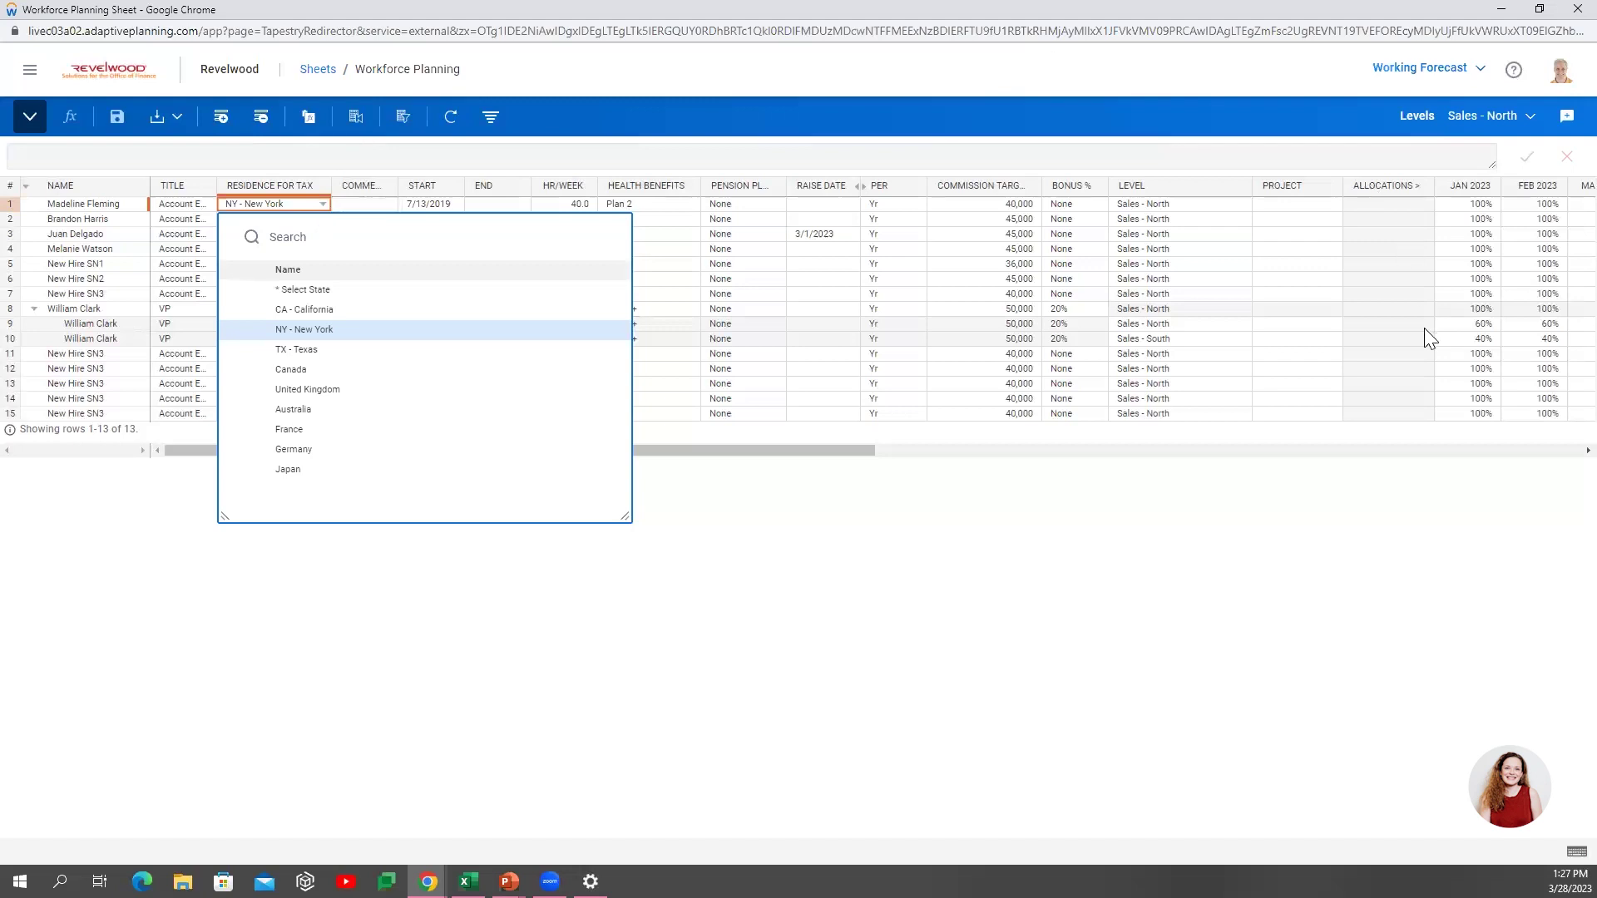
click(1185, 326)
shift+click(1184, 338)
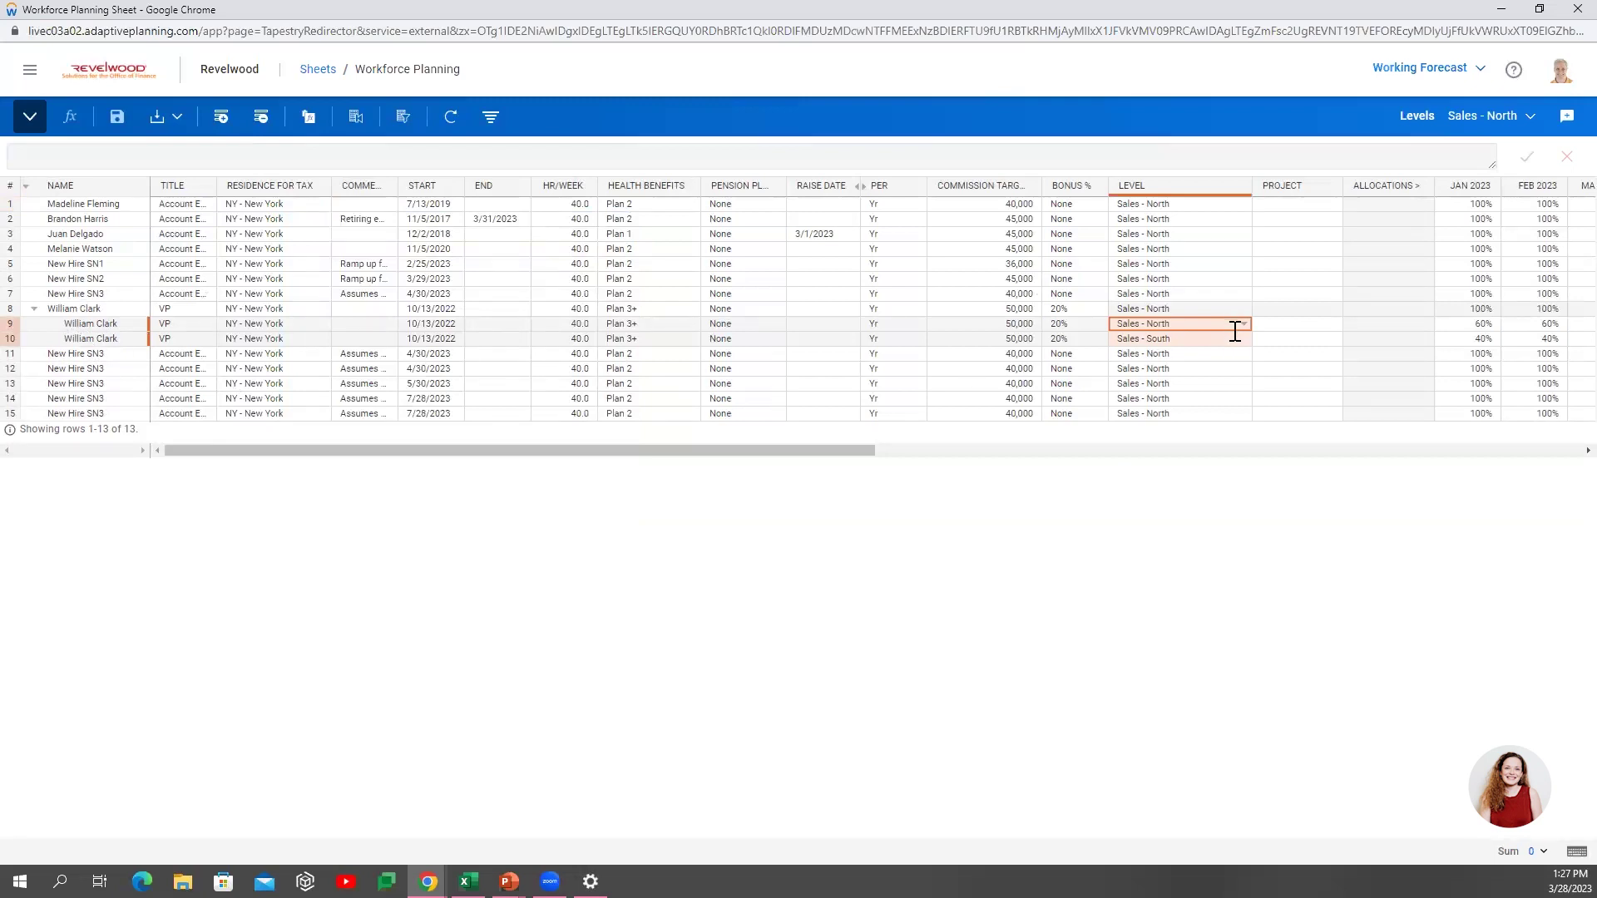
click(1478, 327)
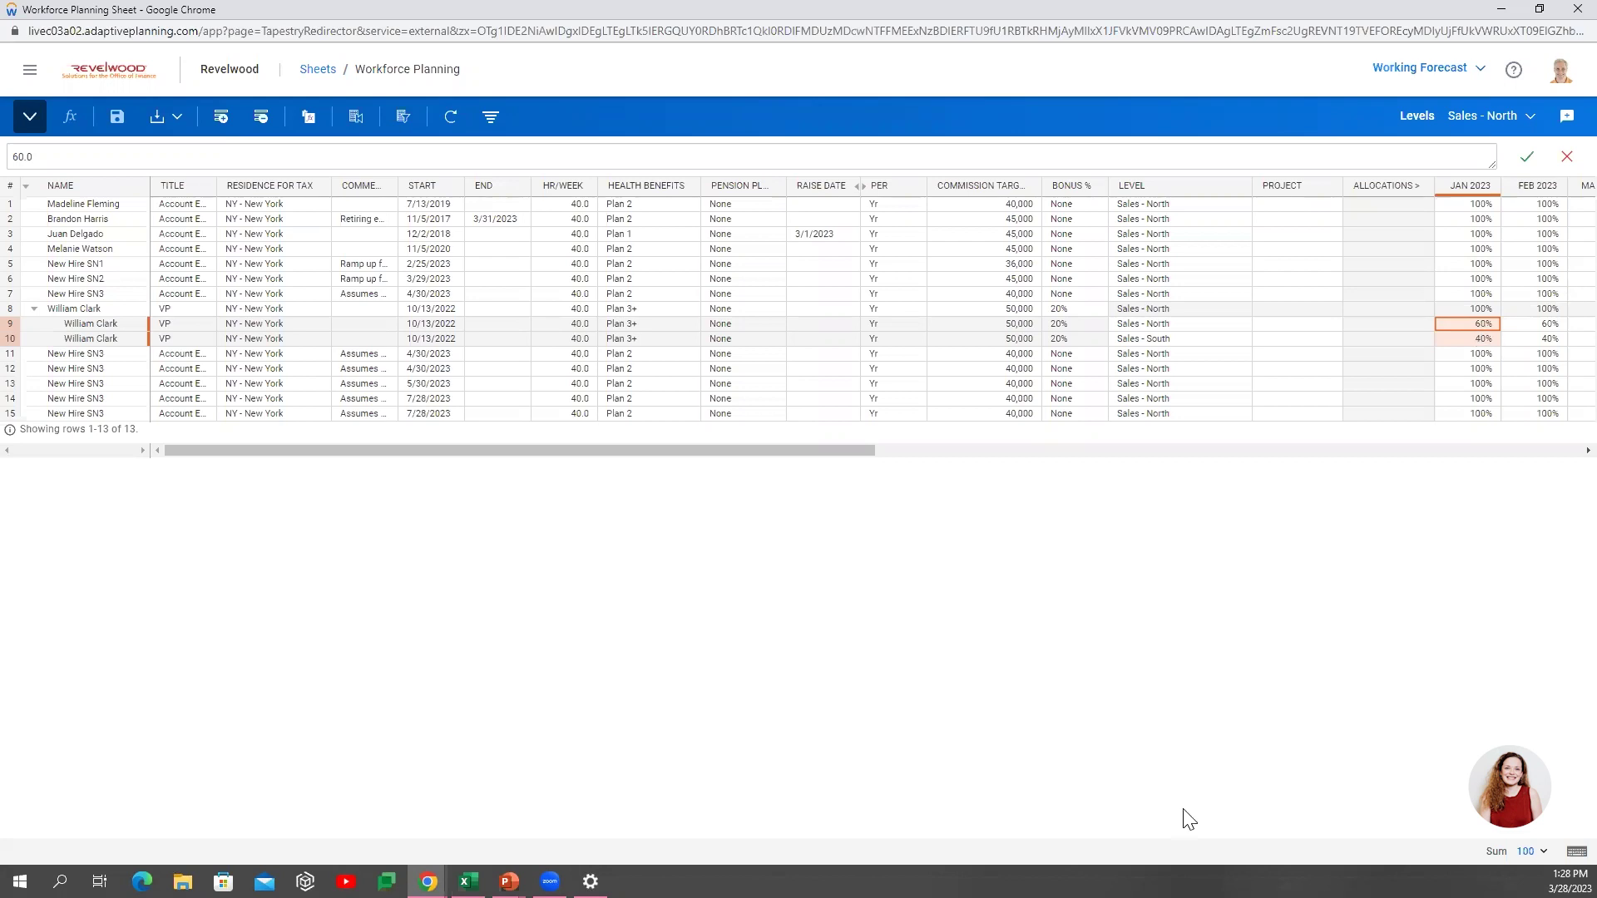
View the first employee's row details from 2023 into early 2024 and close them.
right_click(172, 204)
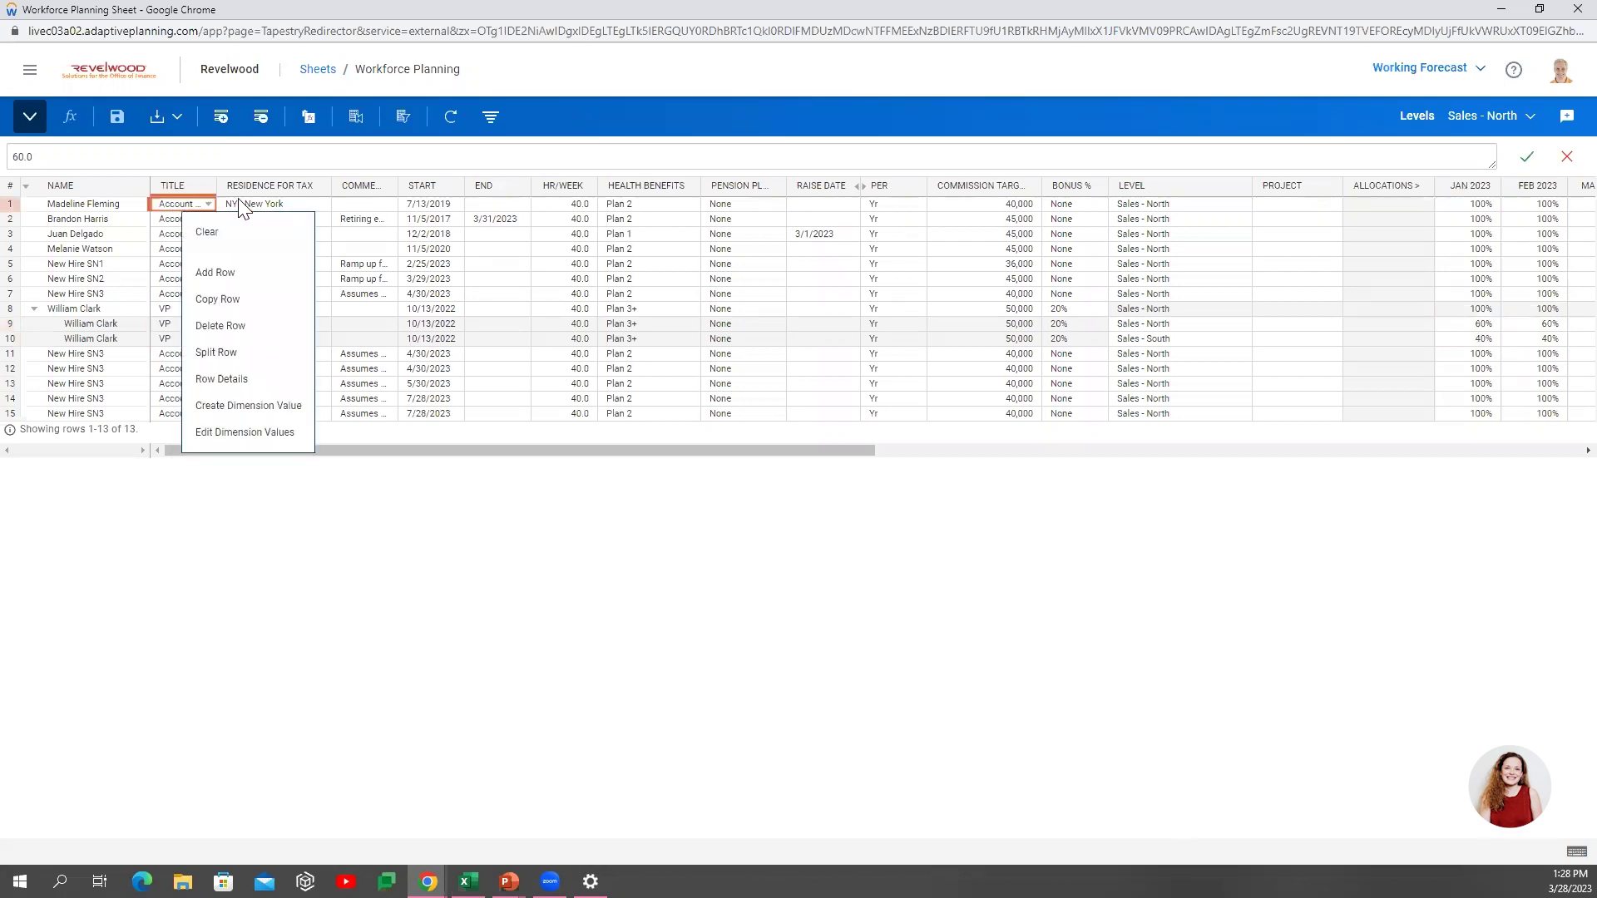
click(235, 380)
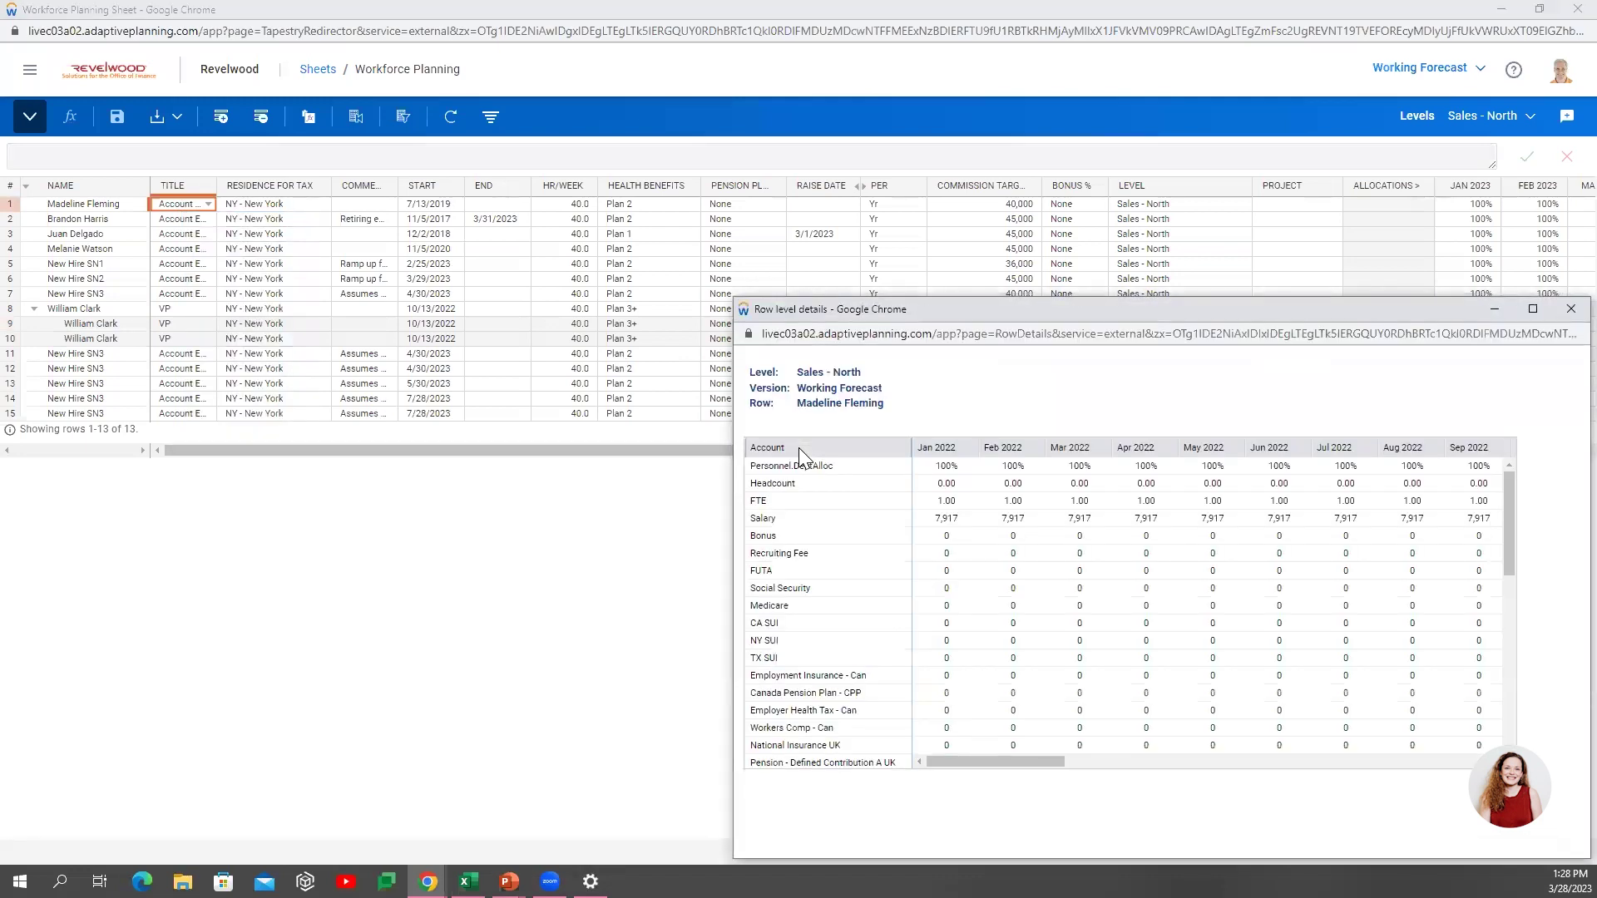
drag(990, 762, 1212, 746)
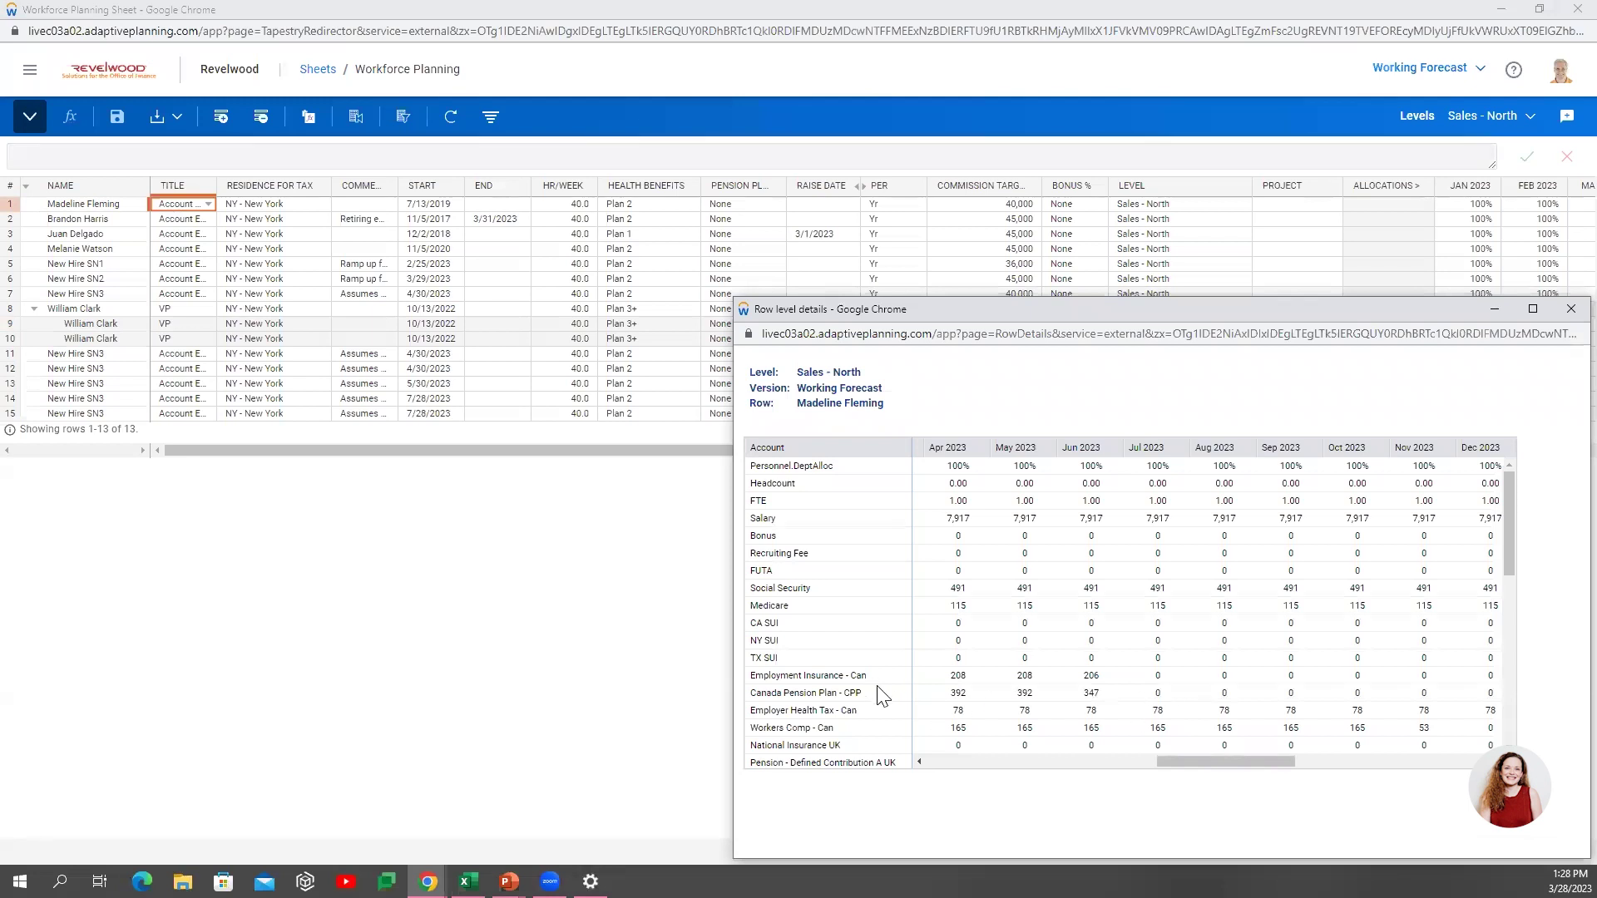
drag(1188, 761, 1217, 760)
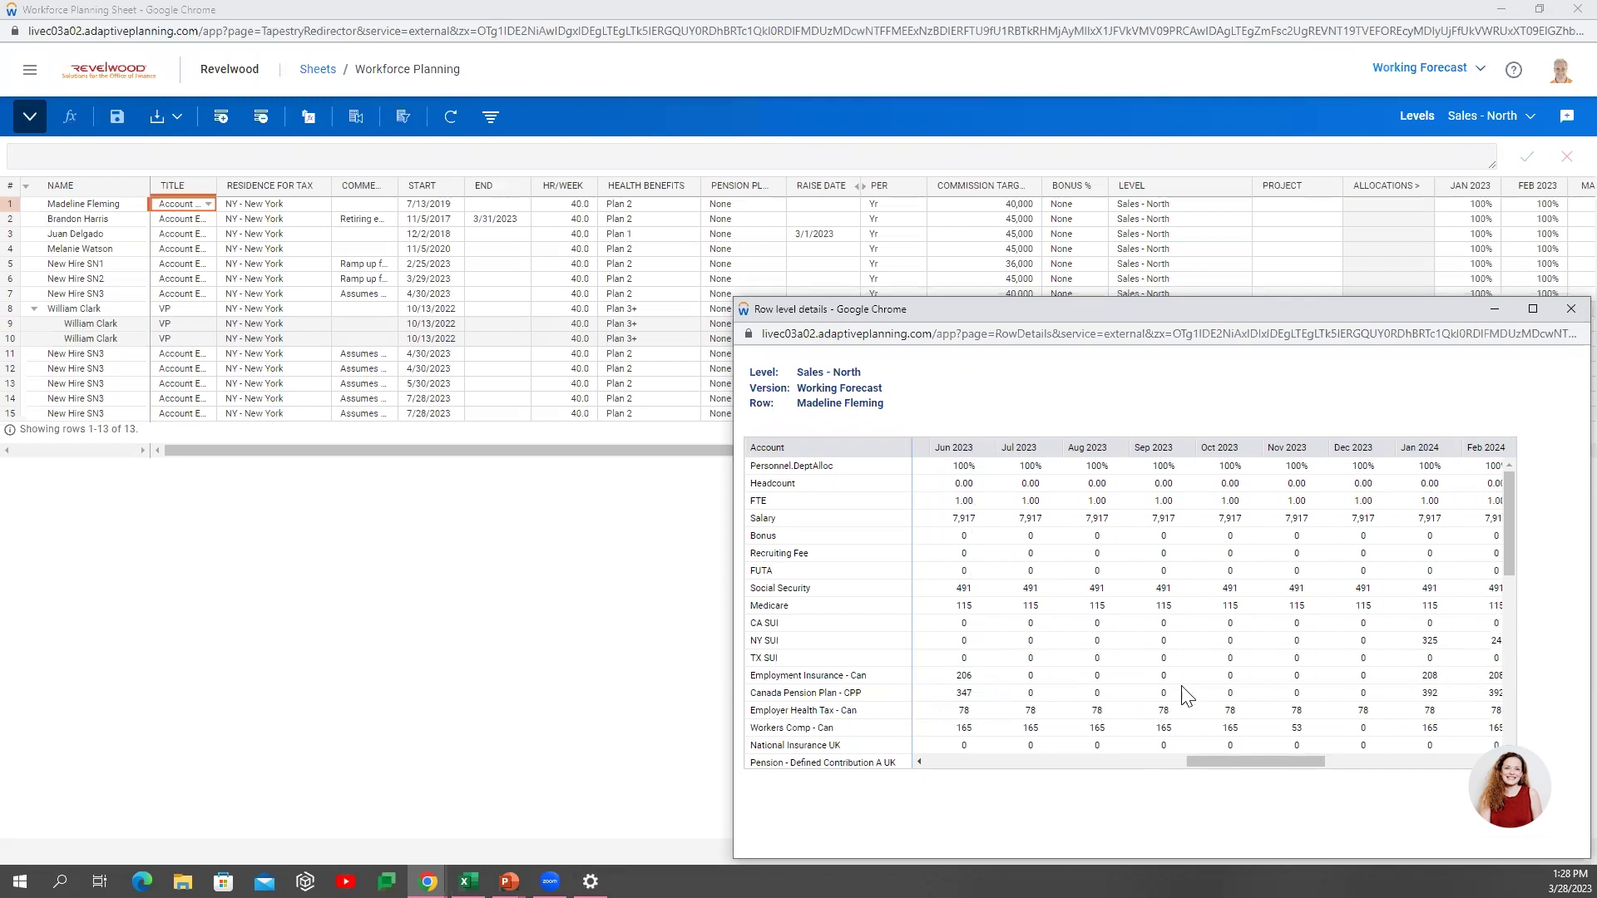
drag(1294, 762, 1338, 737)
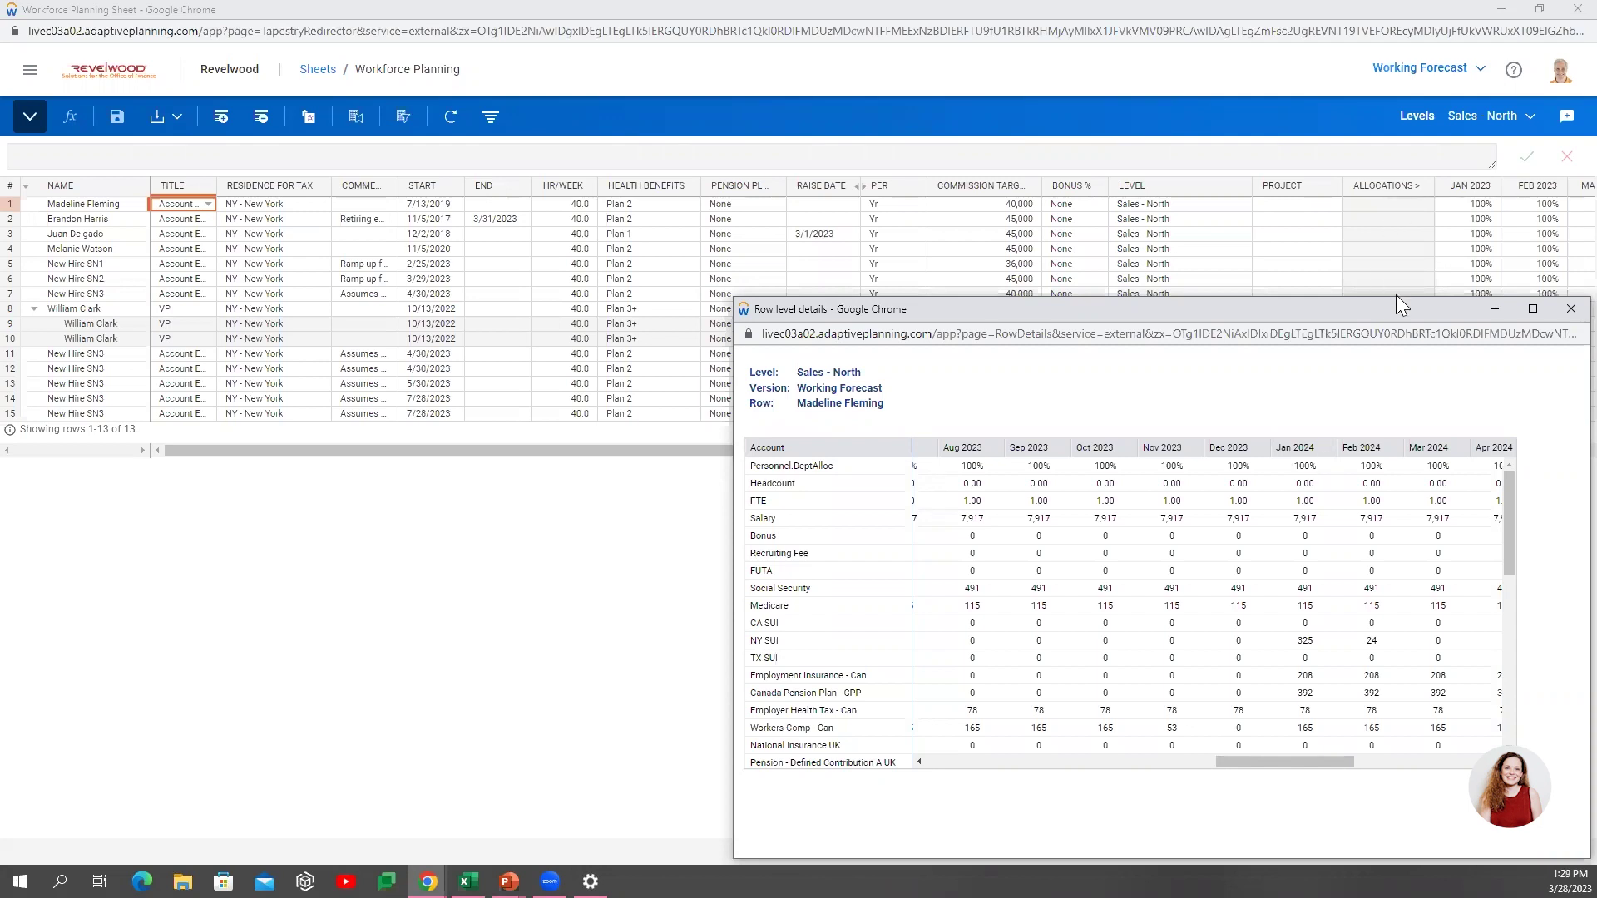
click(1570, 309)
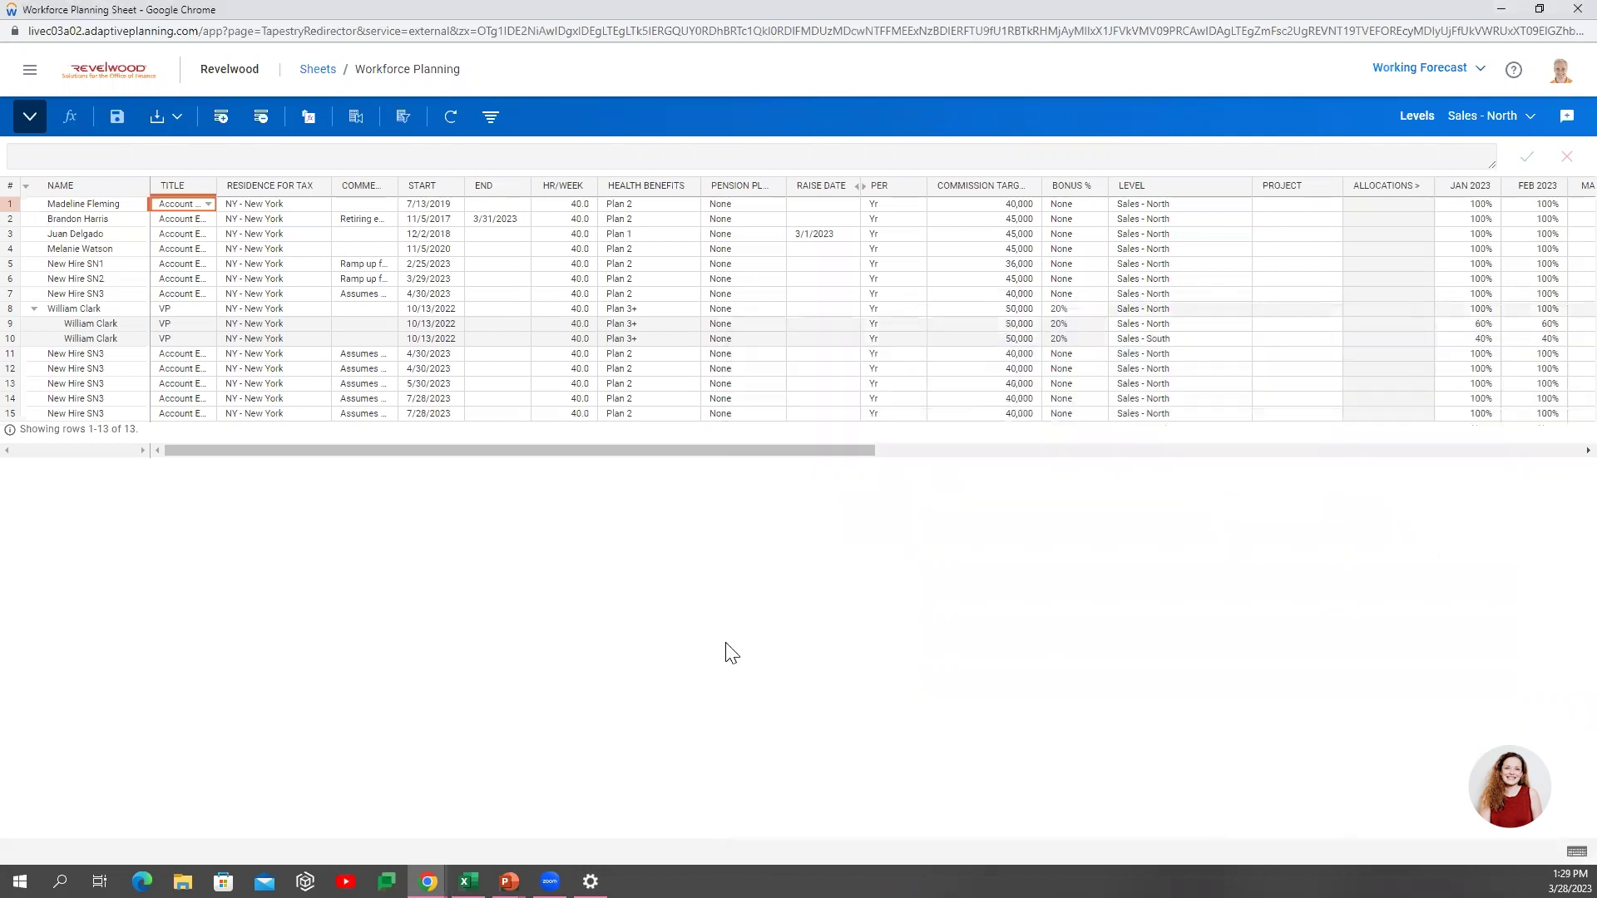
Add a blank row to the Workforce Planning sheet and copy the last New Hire SN3 row.
click(191, 414)
click(220, 117)
right_click(181, 420)
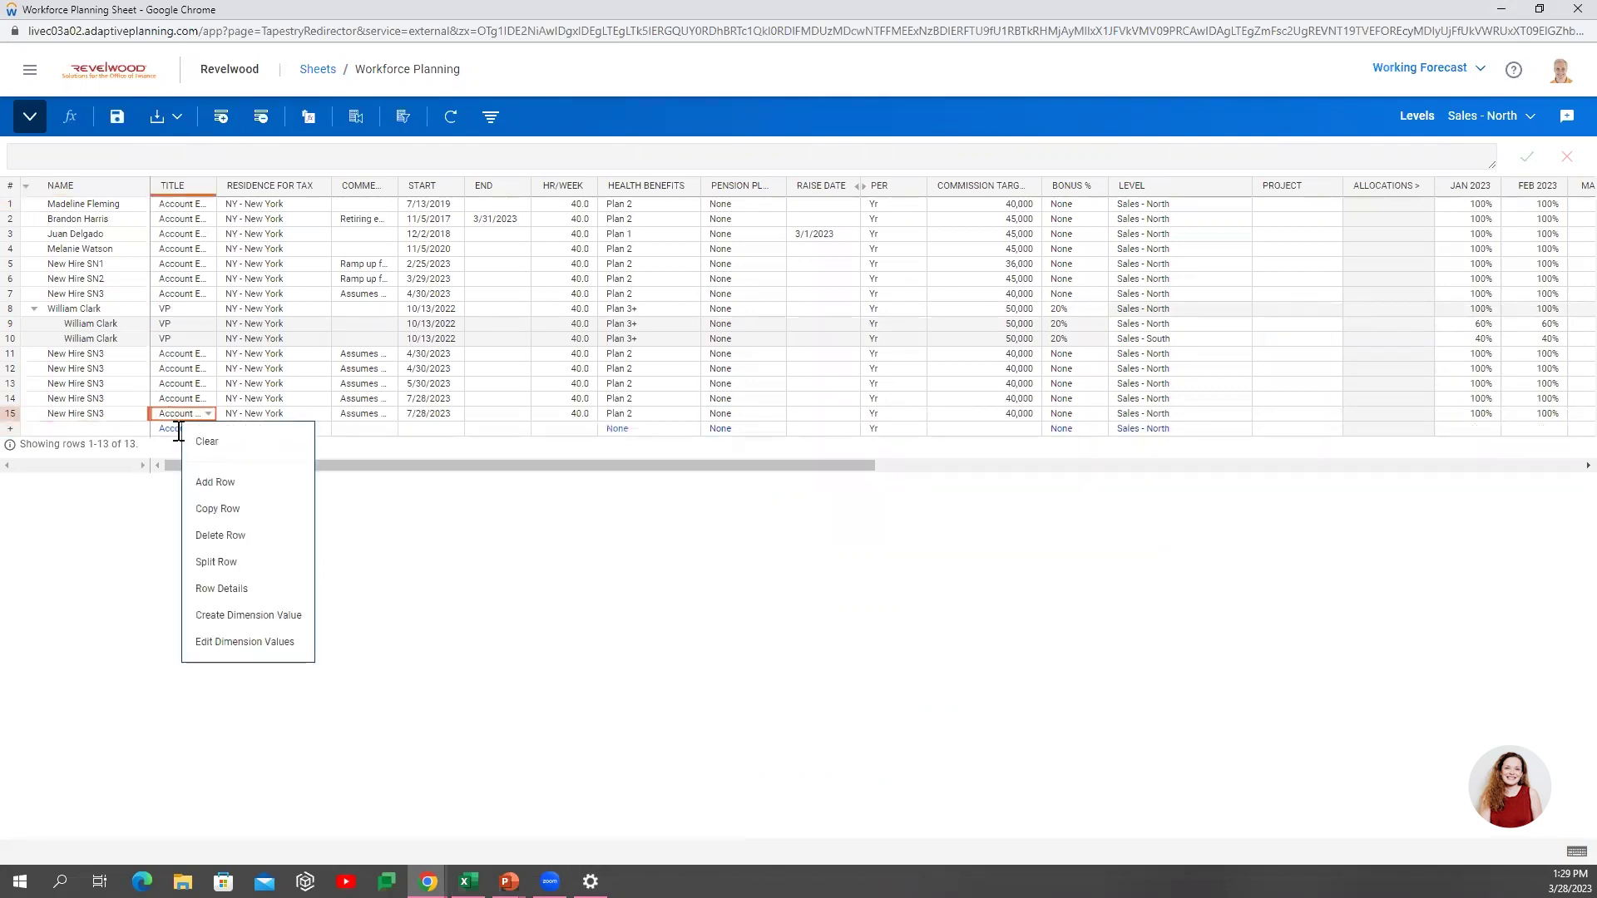
click(223, 513)
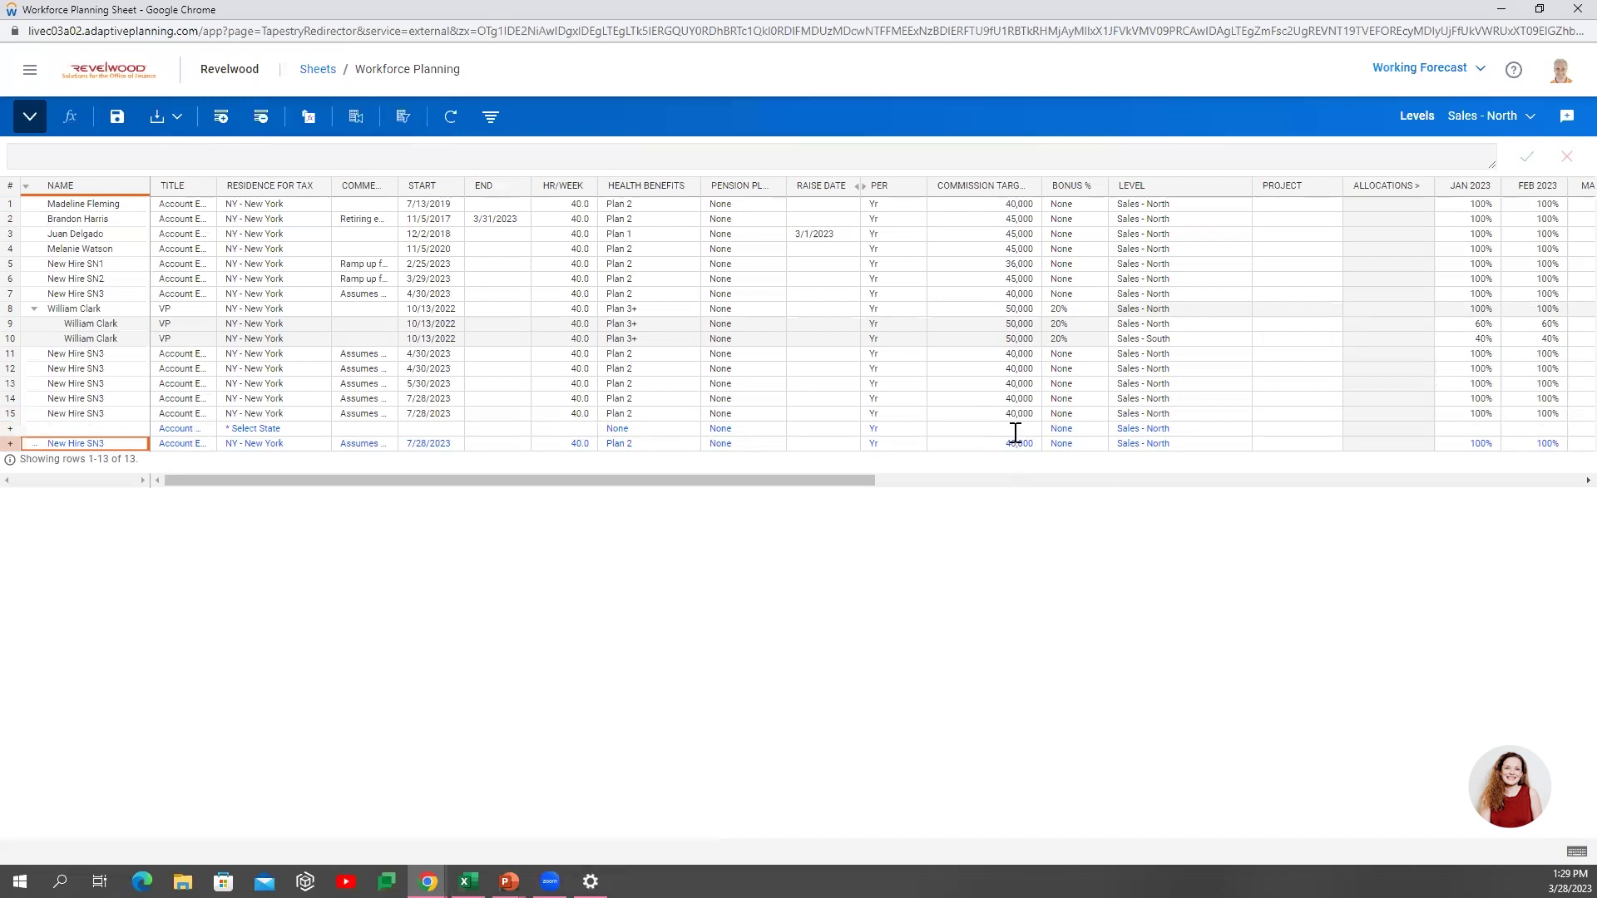
Delete the blank row and the copied New Hire SN3 row.
drag(1013, 435, 1013, 439)
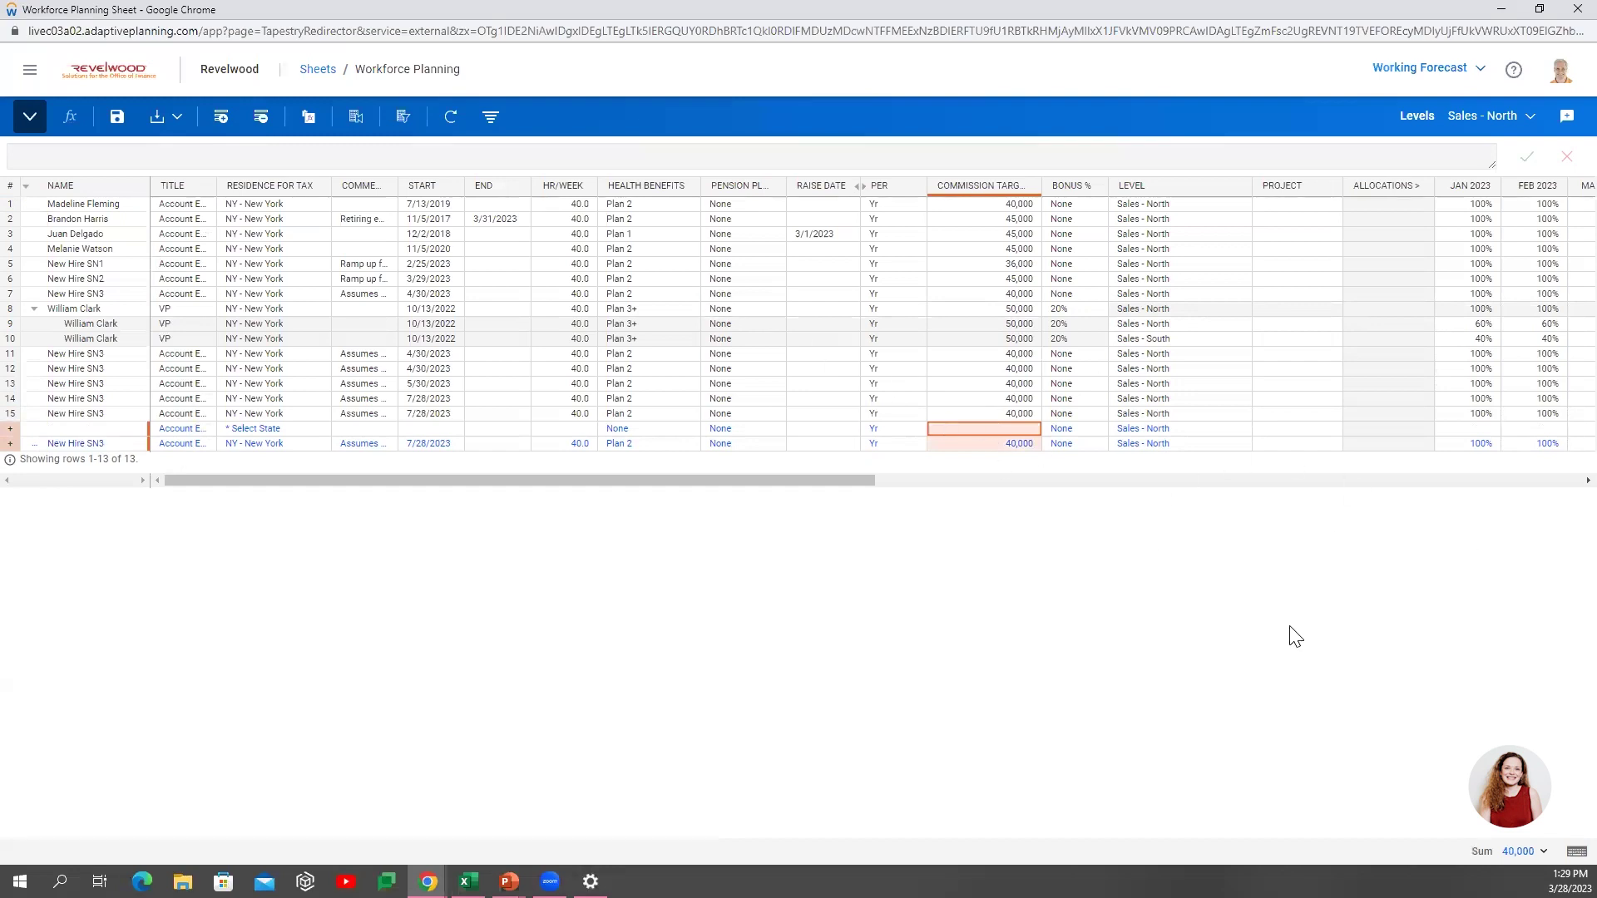
click(261, 124)
click(667, 497)
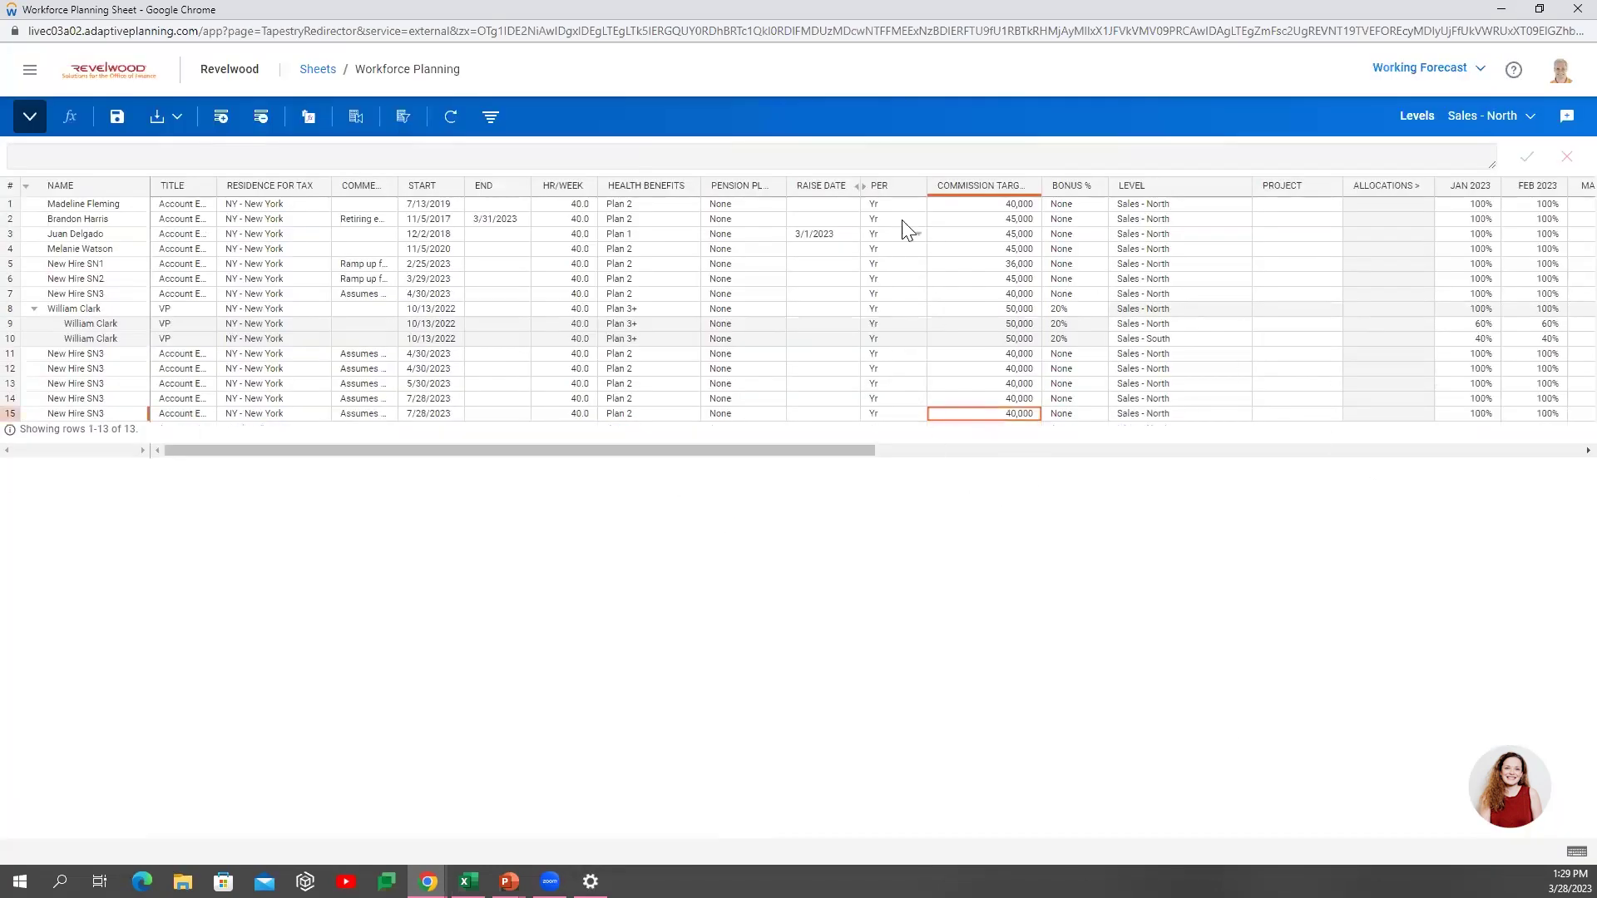
Check the first employee's commission target, close the Workforce Planning window, and inspect the P&L formula for April 2023 Commission.
click(963, 208)
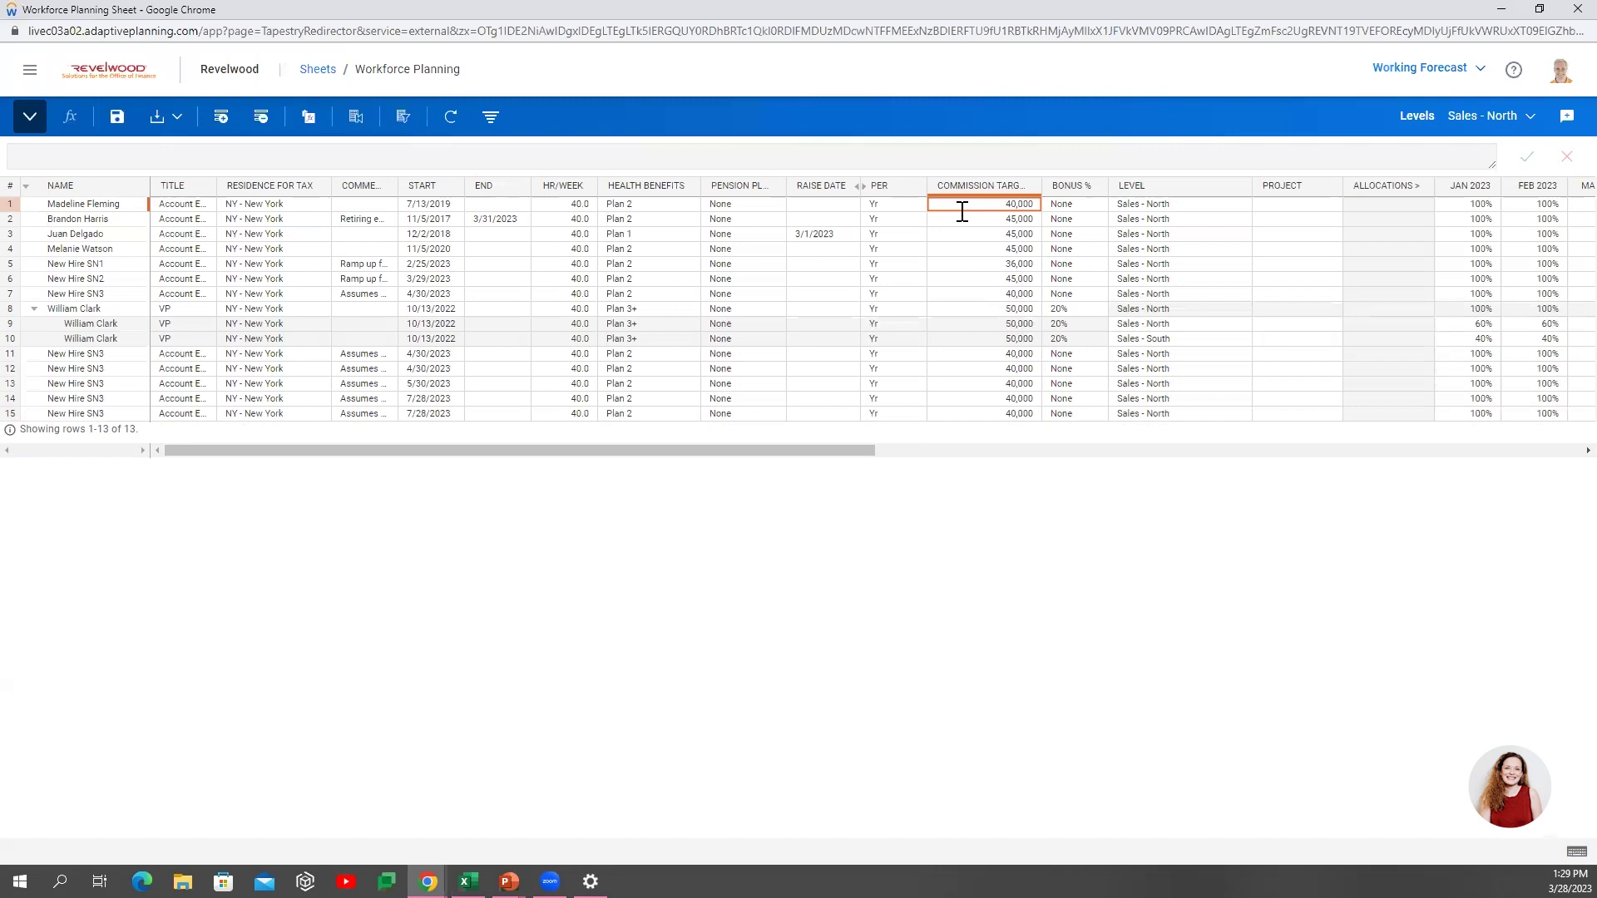
click(1562, 17)
click(870, 125)
click(985, 368)
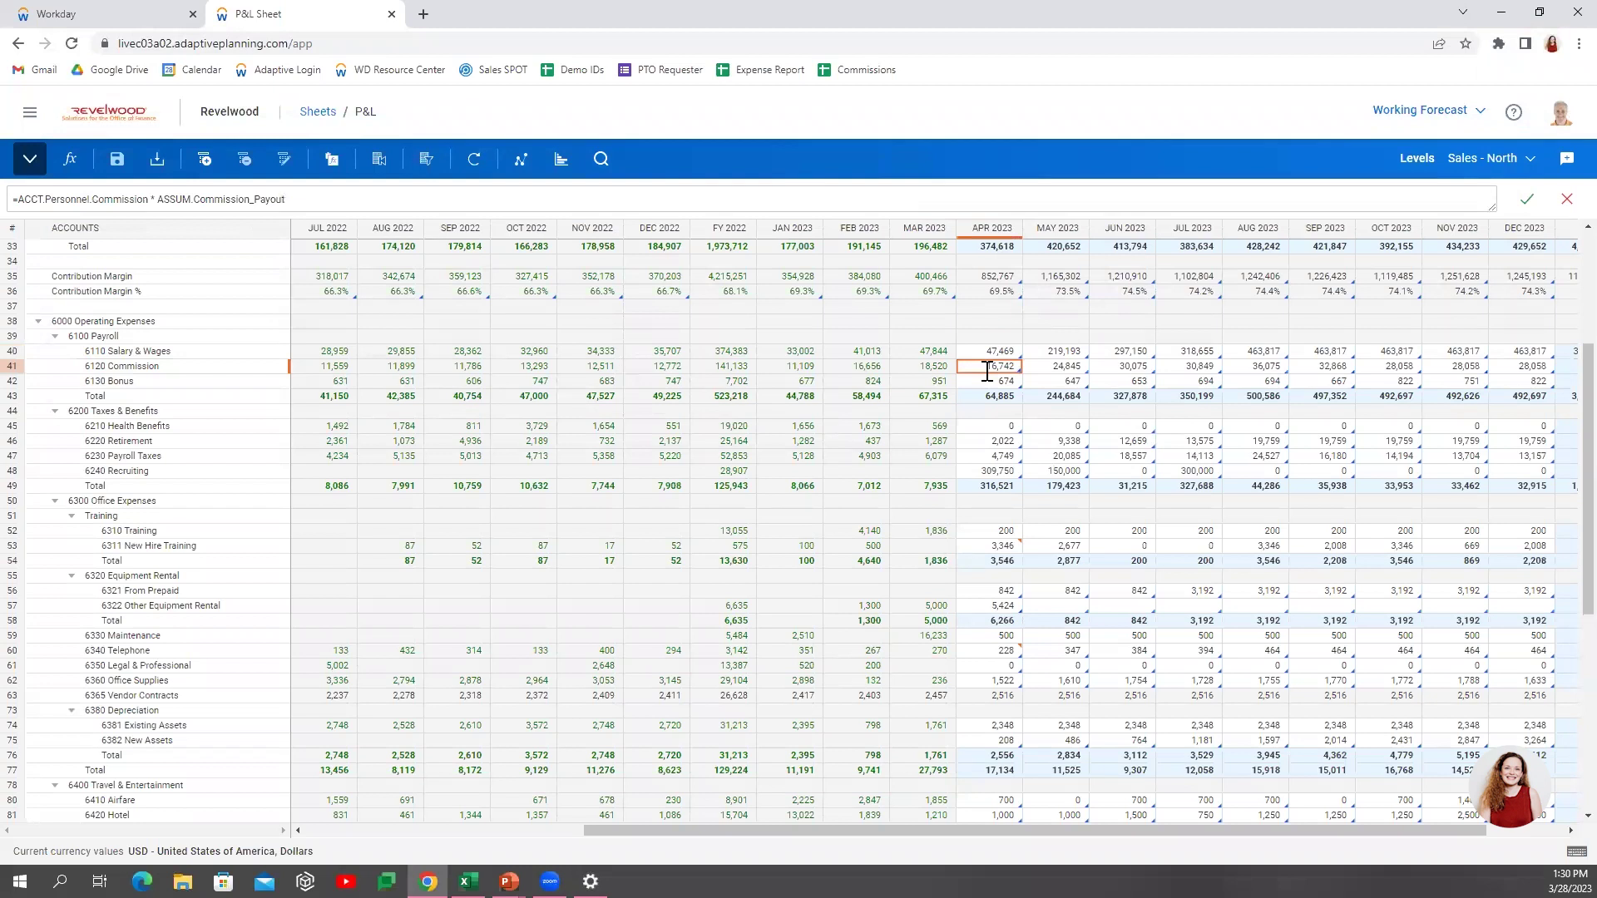
Open the What If - Financial Statement & Cash Impact and Current Month Expense Variance Analysis reports in separate browser tabs, and show the variance report.
click(31, 115)
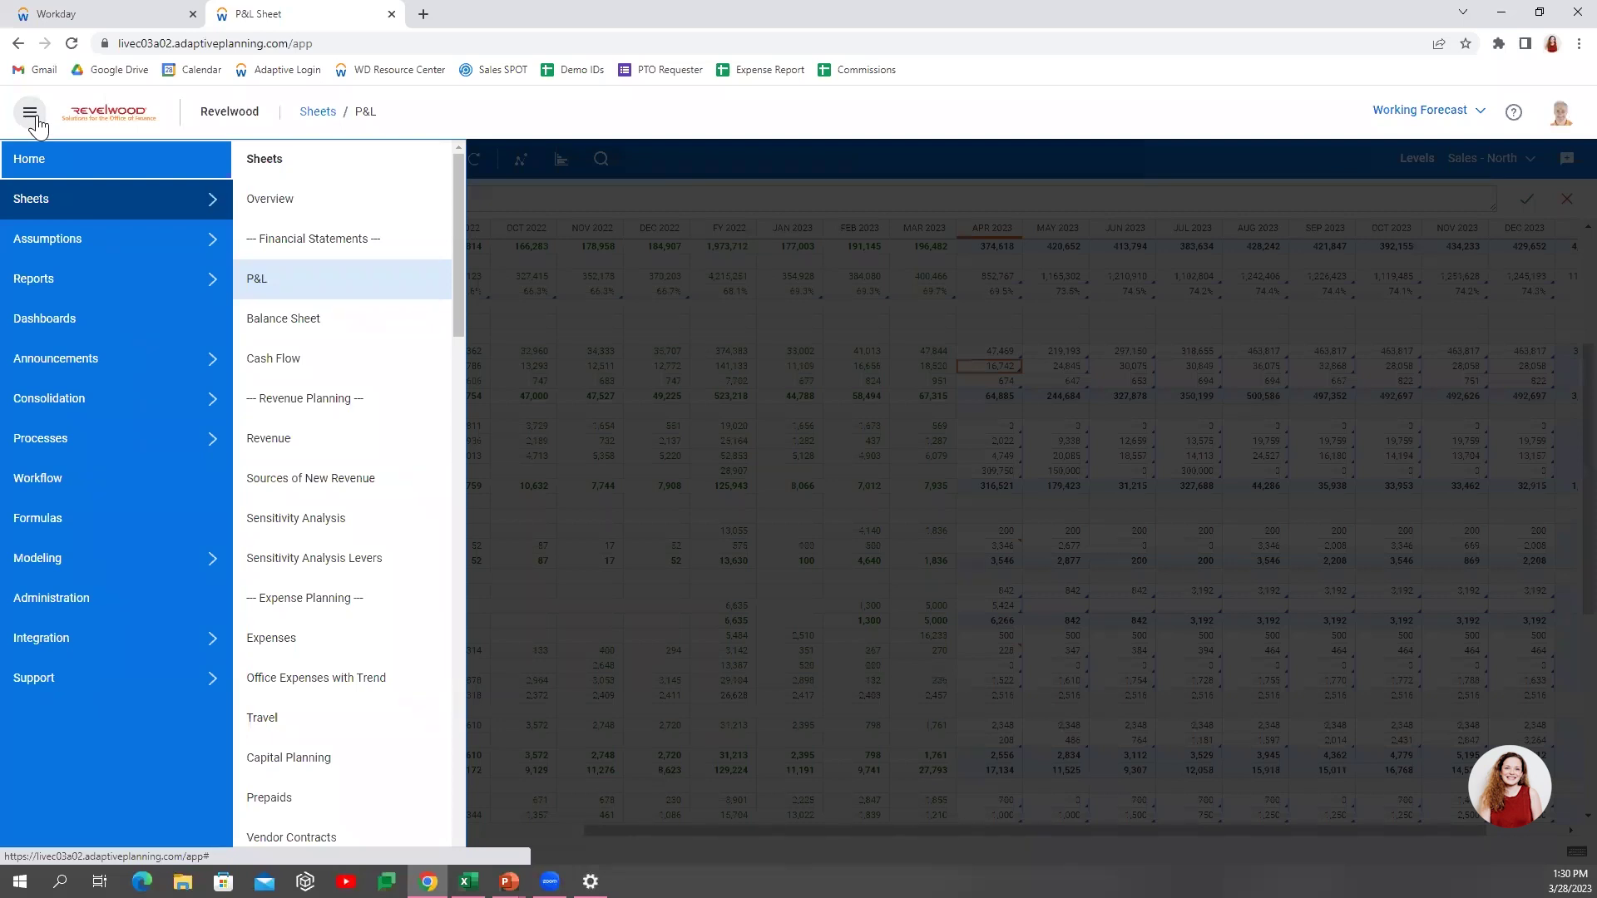
click(212, 290)
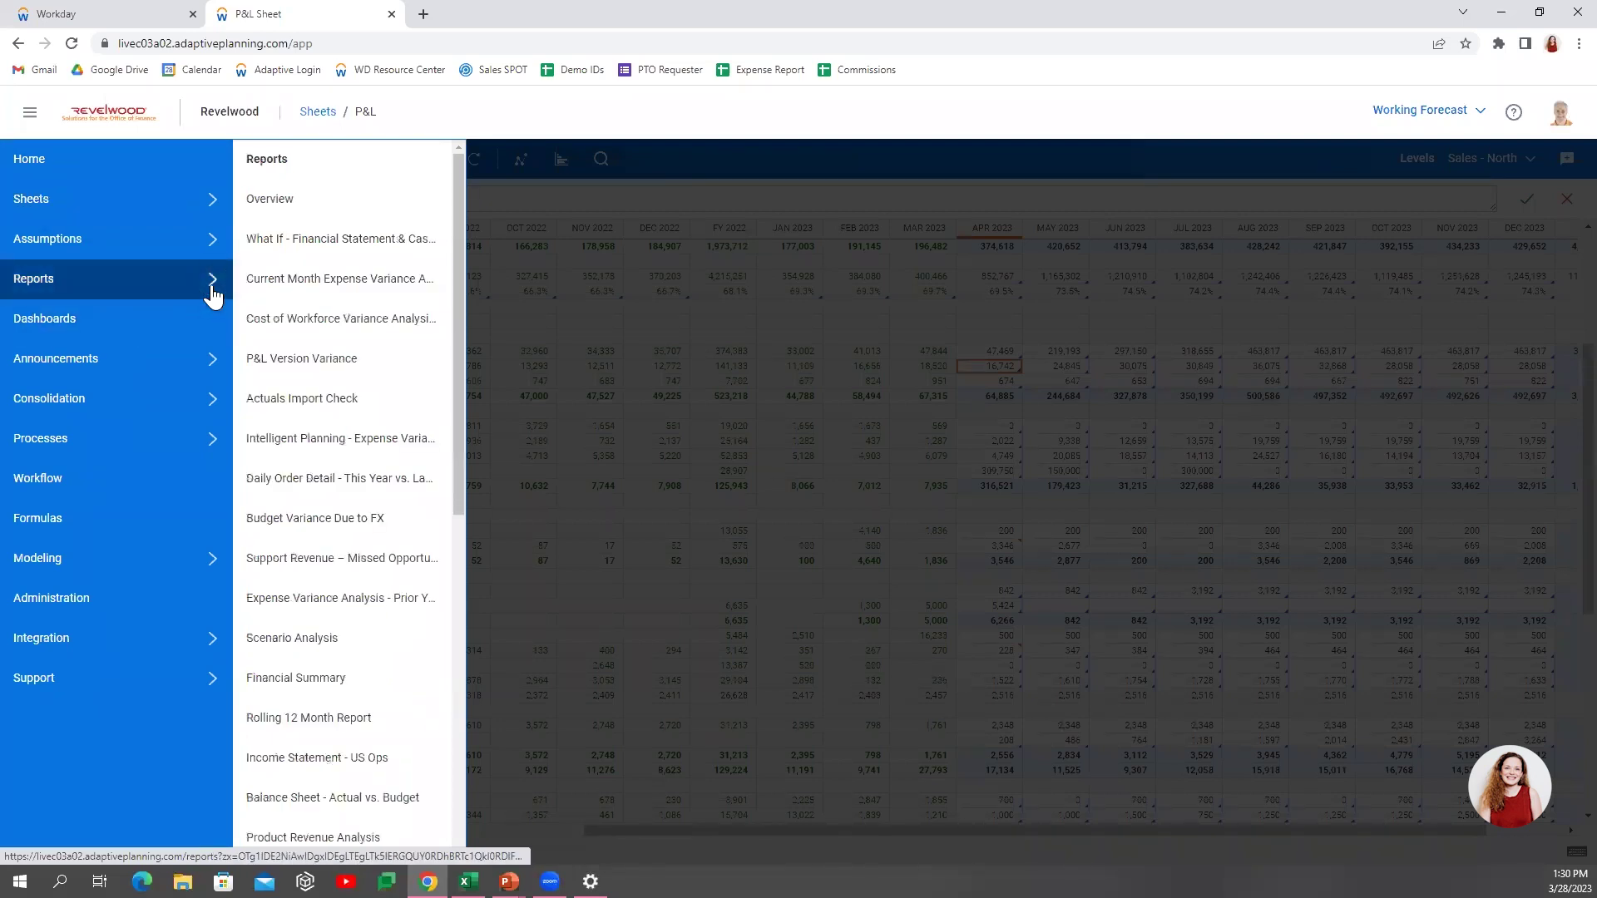
right_click(282, 243)
click(308, 257)
right_click(274, 292)
click(307, 306)
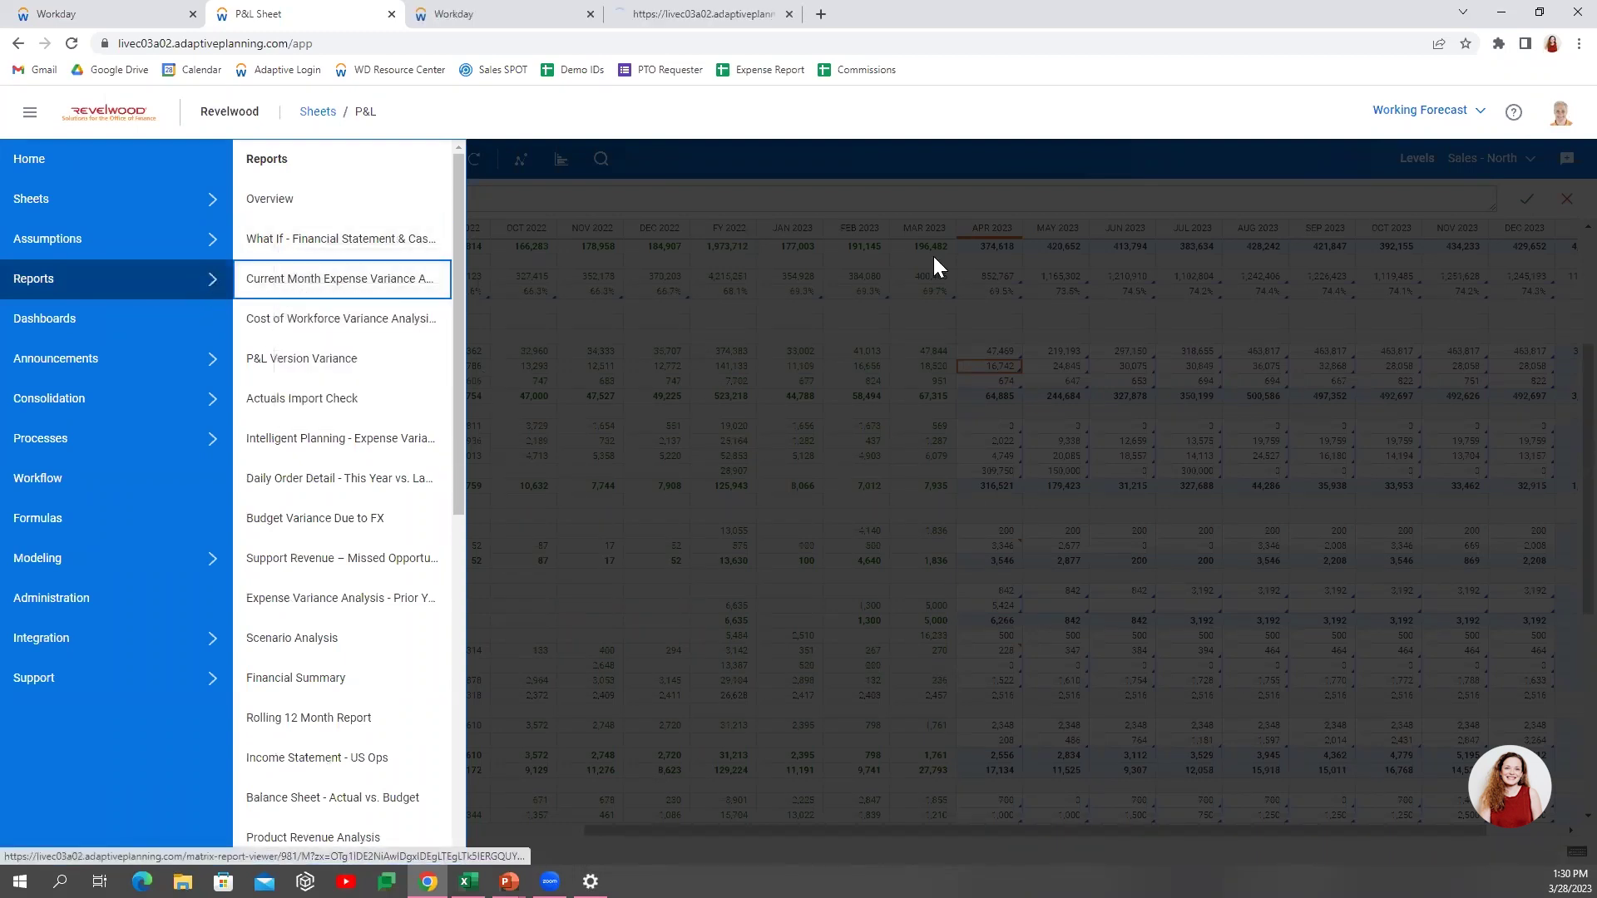
click(701, 13)
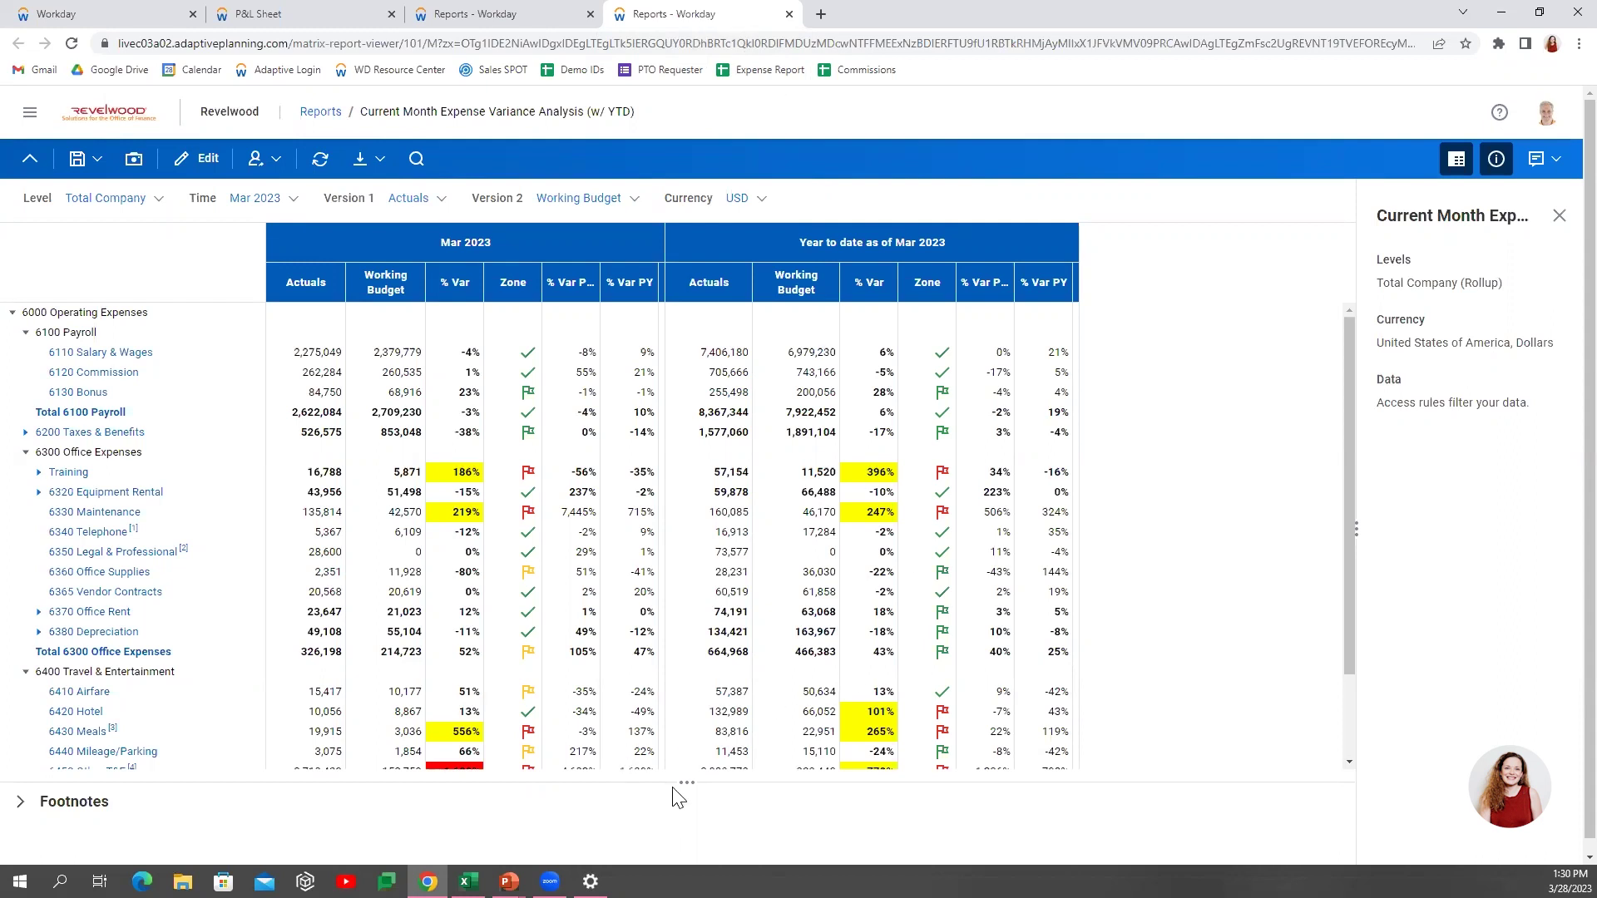
Enlarge and expand the variance report's Footnotes section, read through the notes, and collapse and shrink it again.
drag(678, 778, 679, 683)
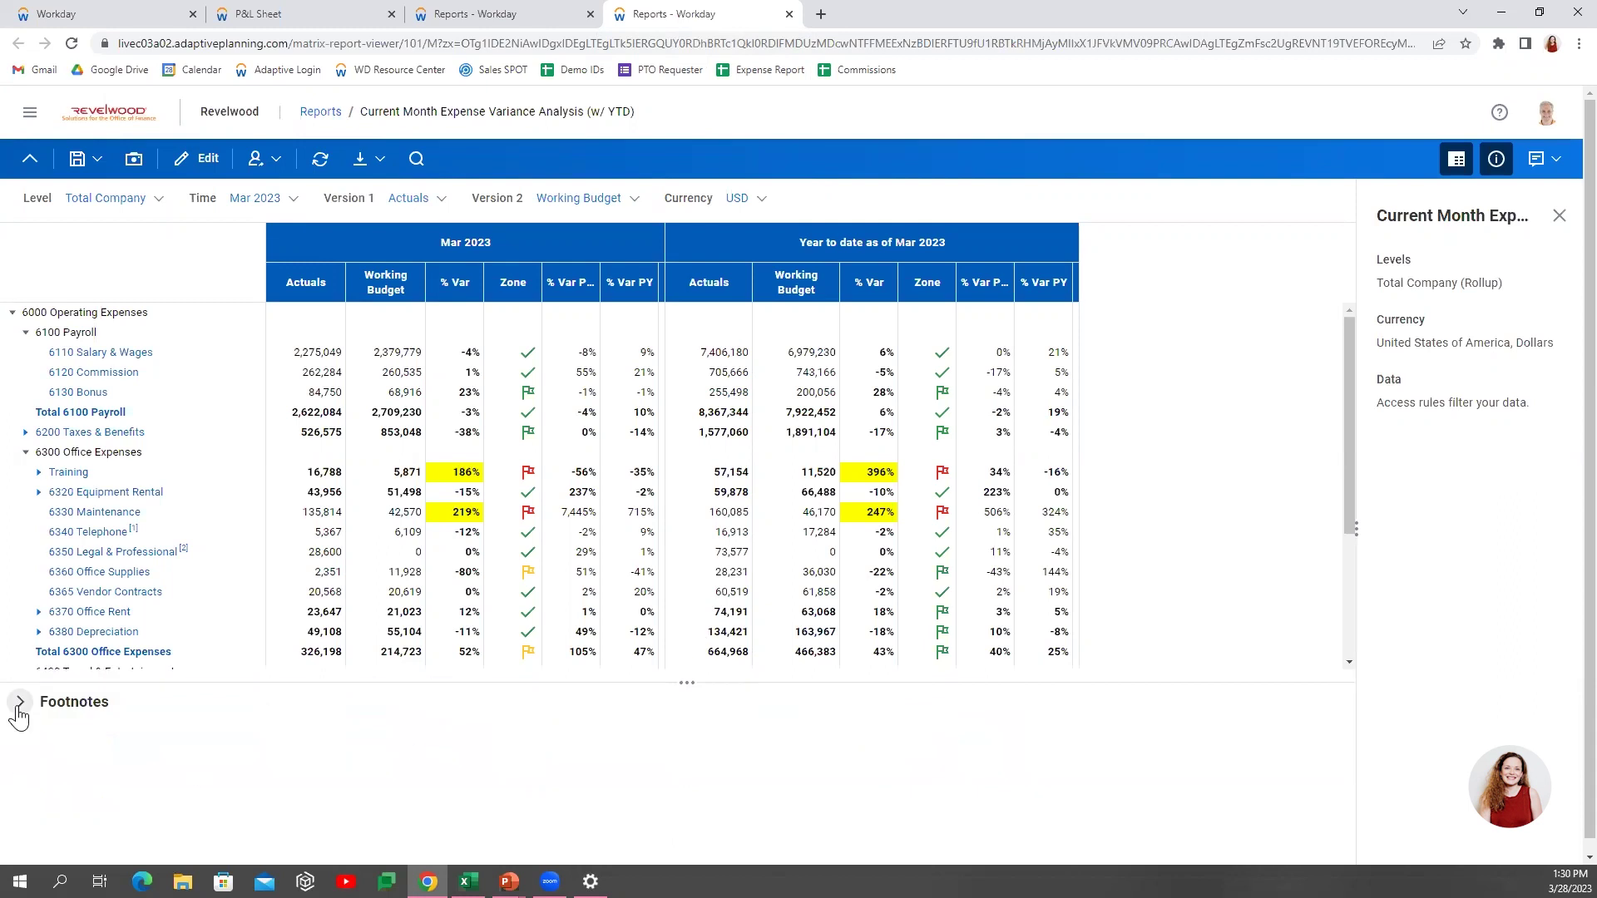
click(18, 703)
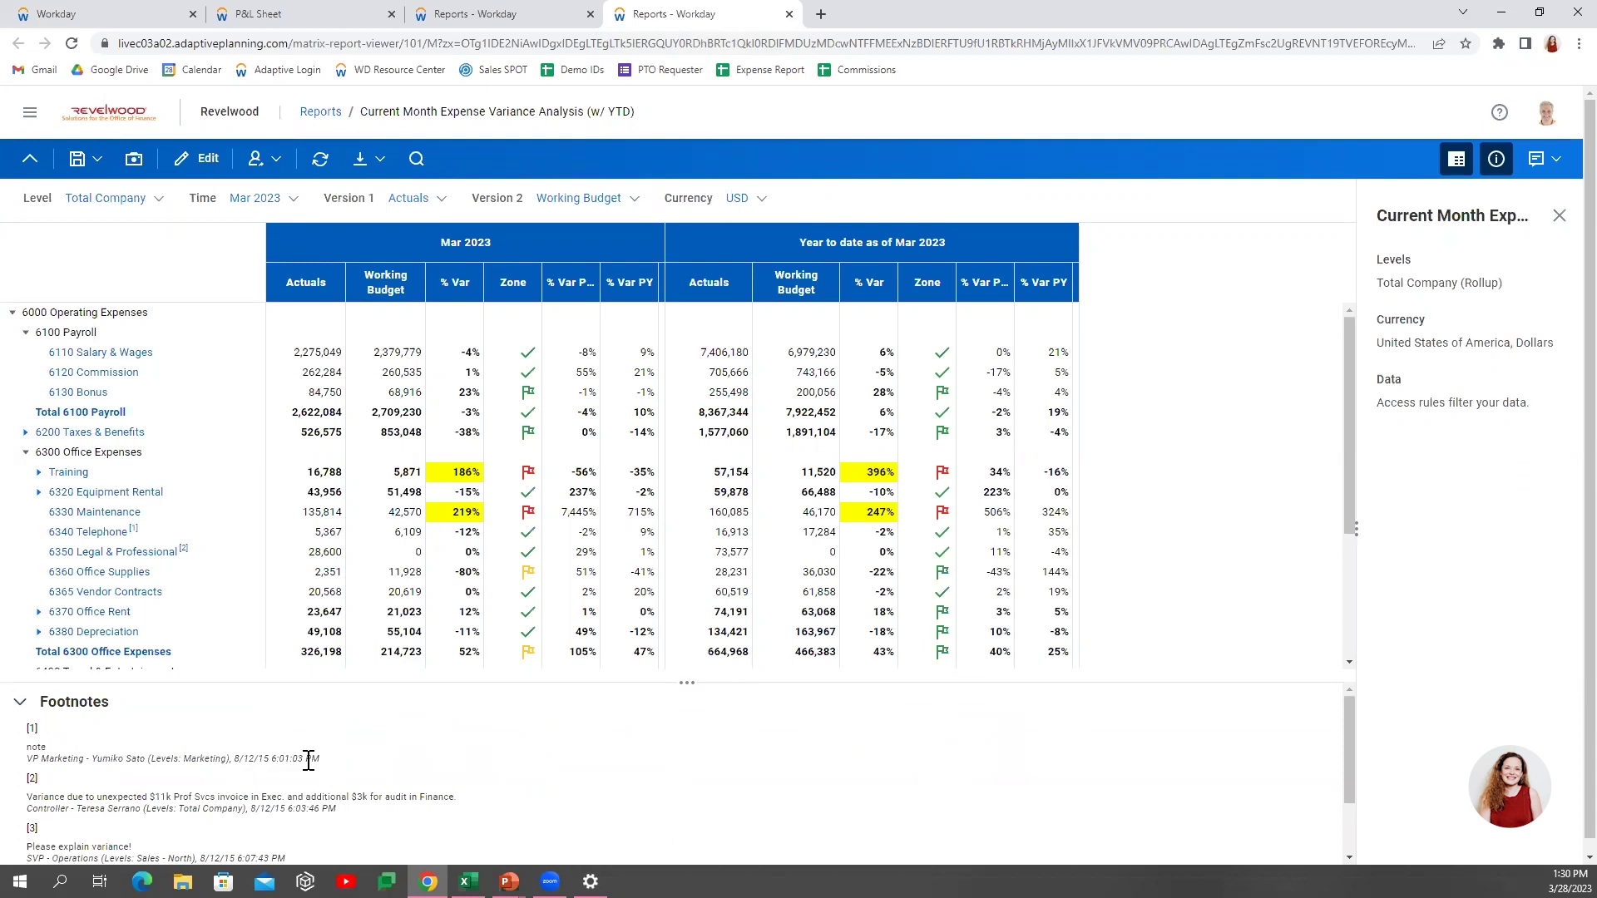
scroll(321, 781, down, 2)
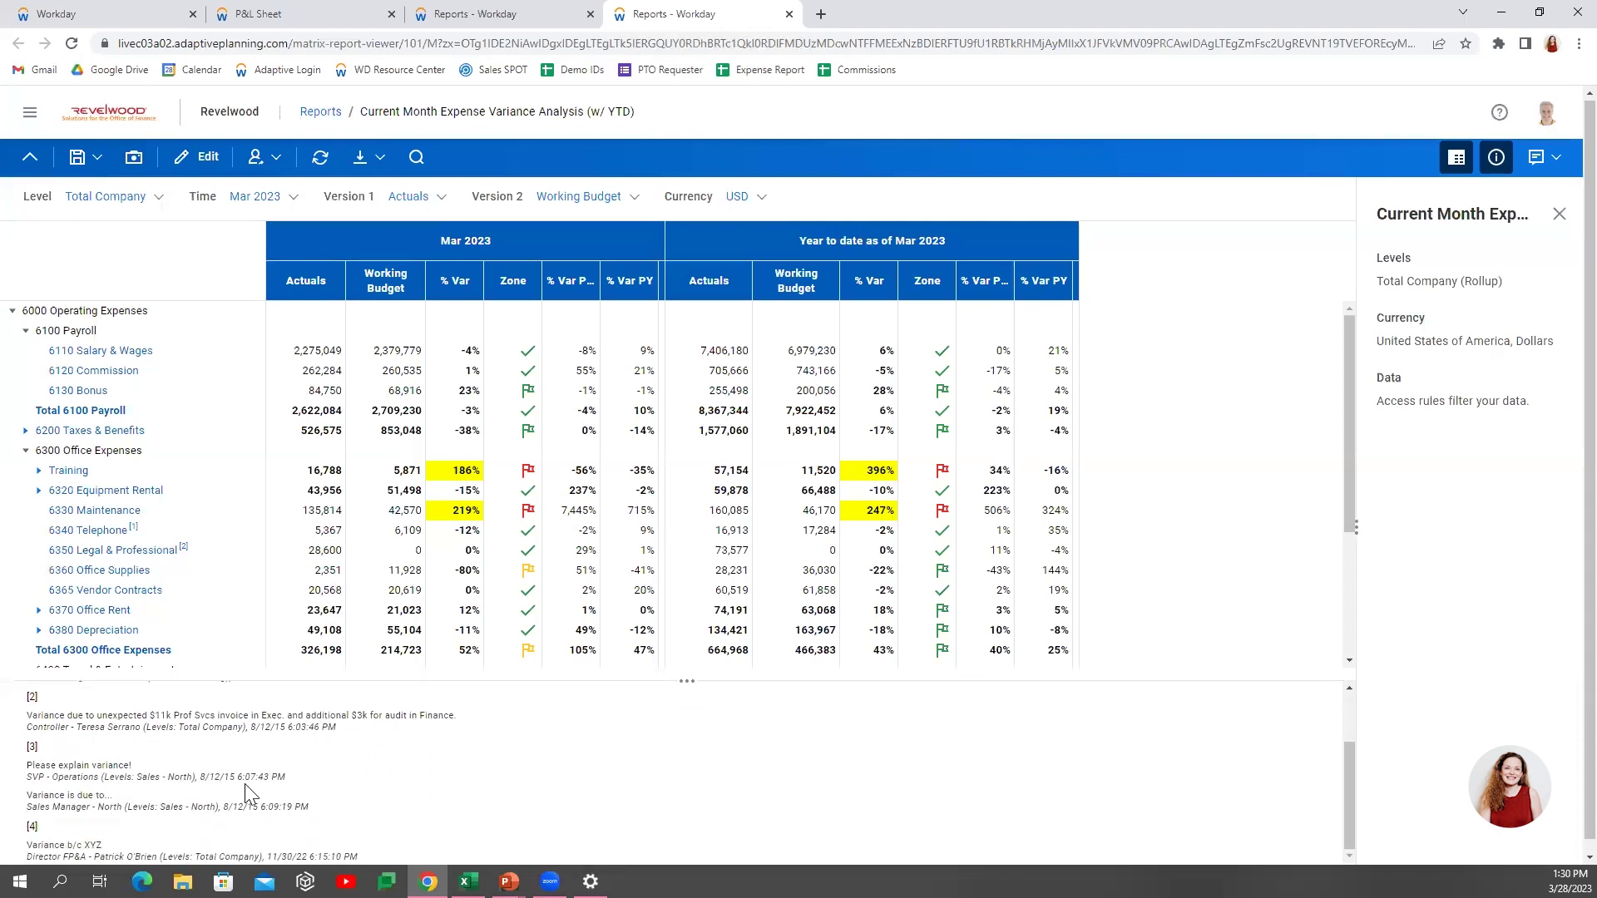
scroll(250, 790, down, 1)
scroll(247, 784, up, 2)
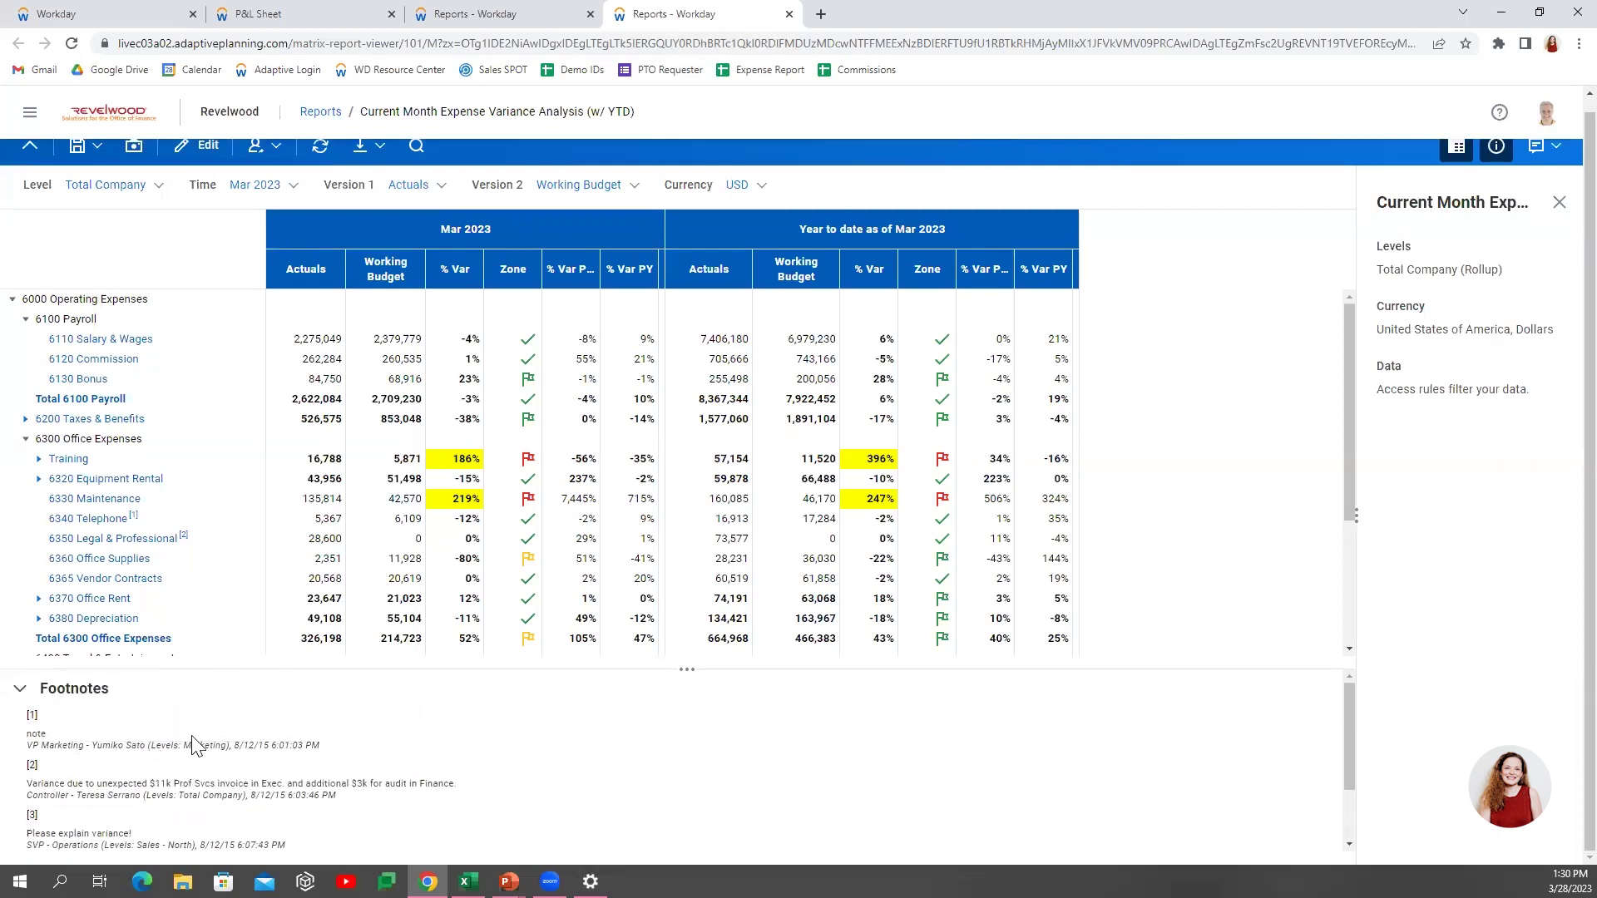
click(20, 689)
drag(687, 669, 660, 770)
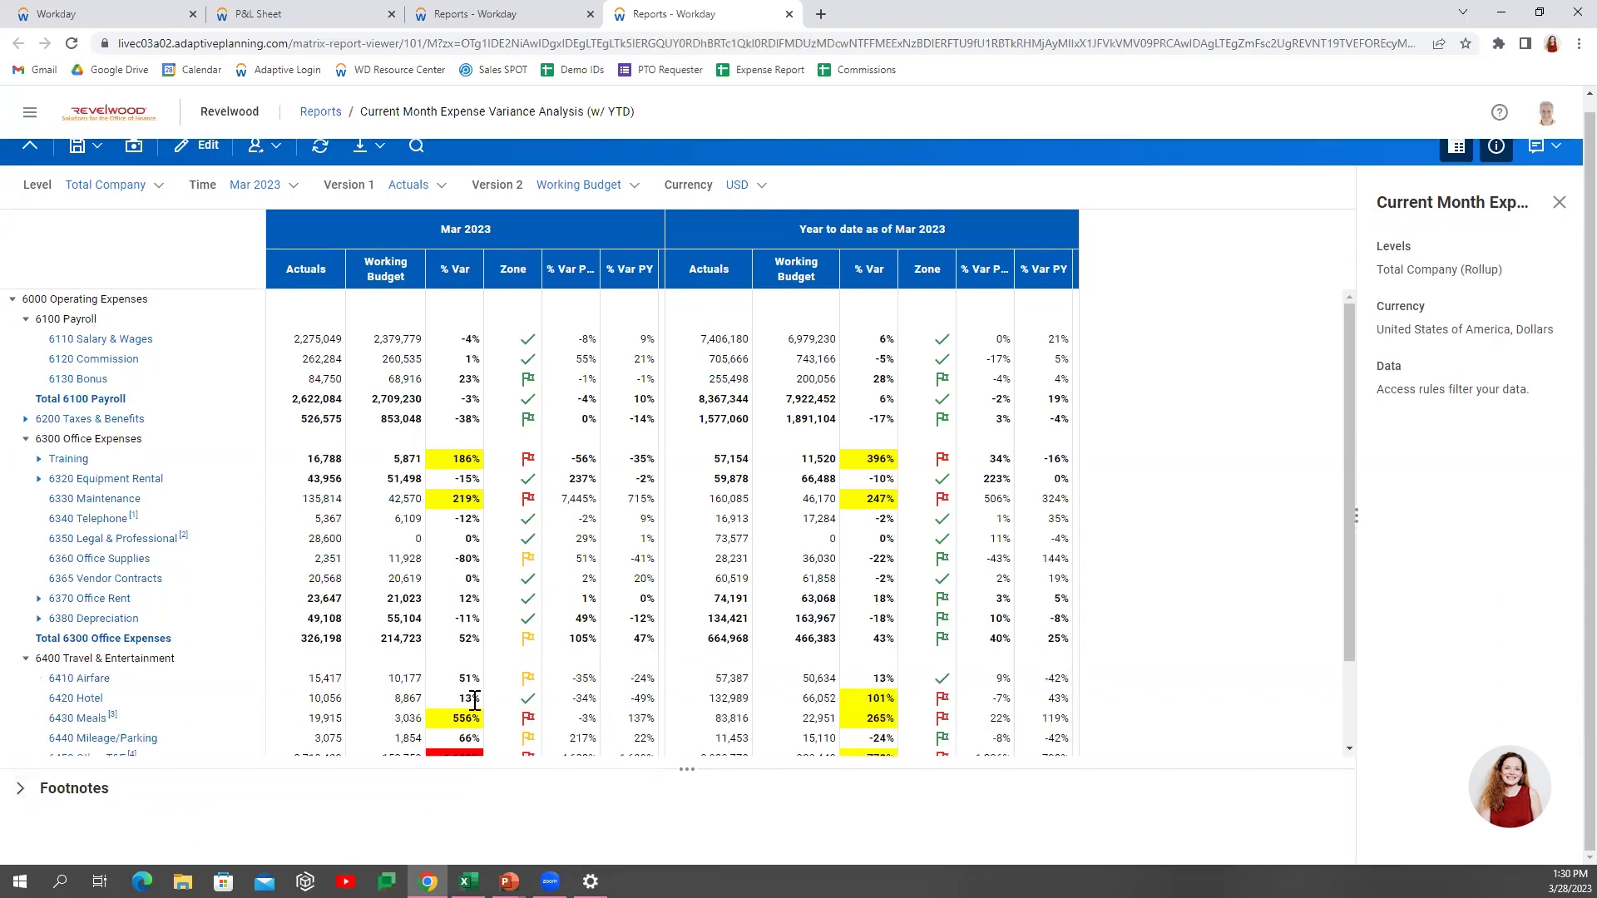
Explore the March 2023 Actuals cell of 6450 Other T&E, drill into its transactions, and close the transaction report.
scroll(475, 699, down, 1)
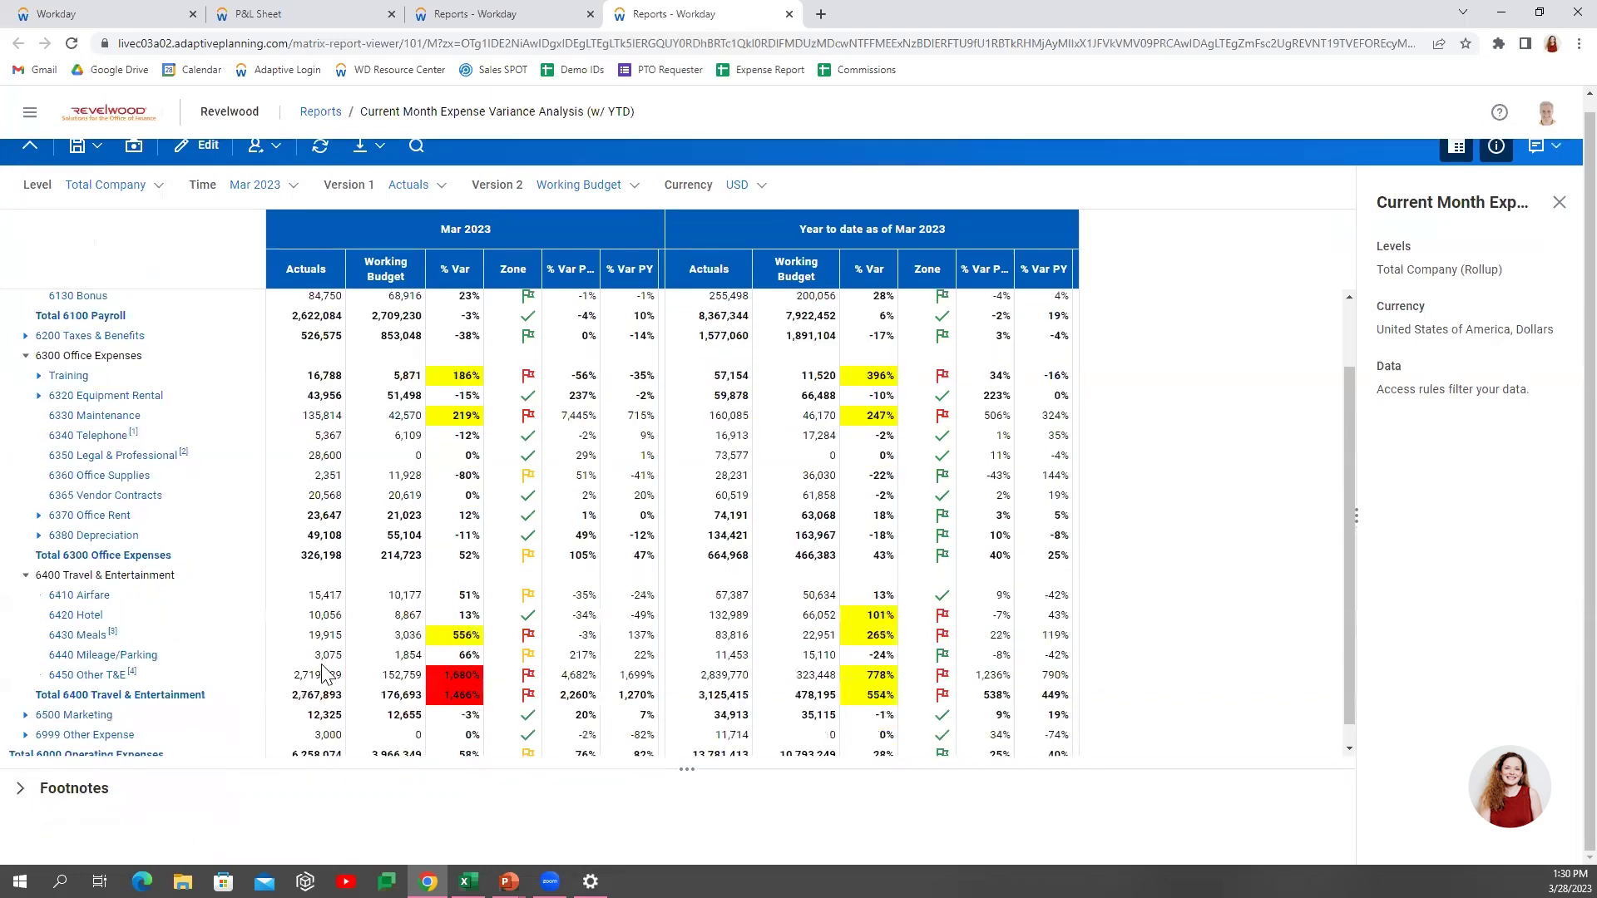
double_click(450, 678)
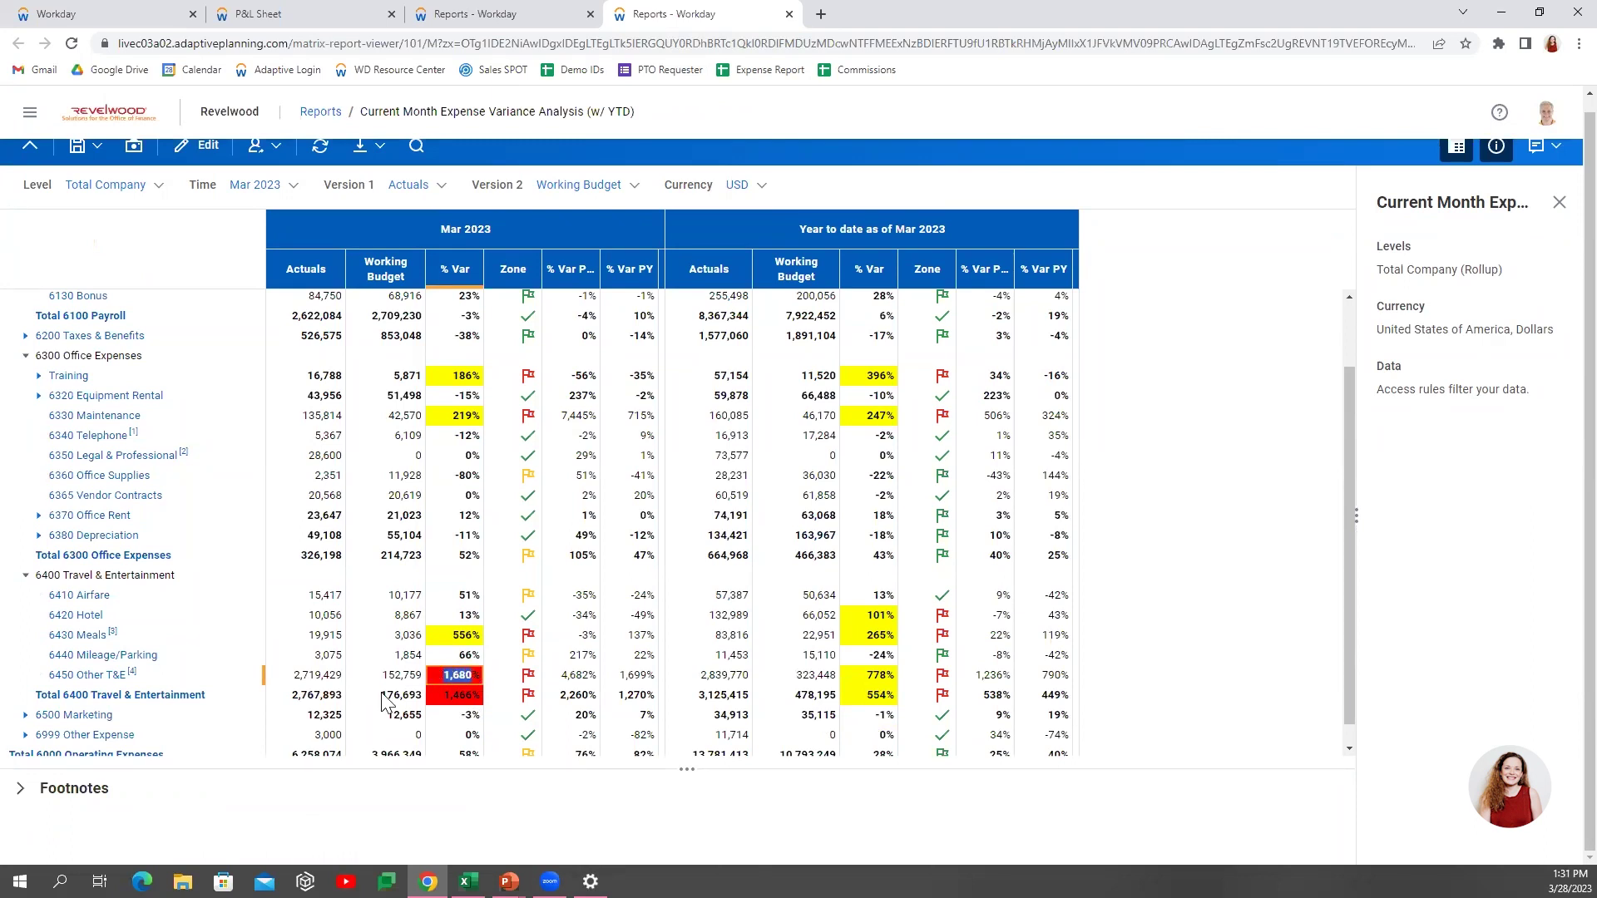
double_click(301, 678)
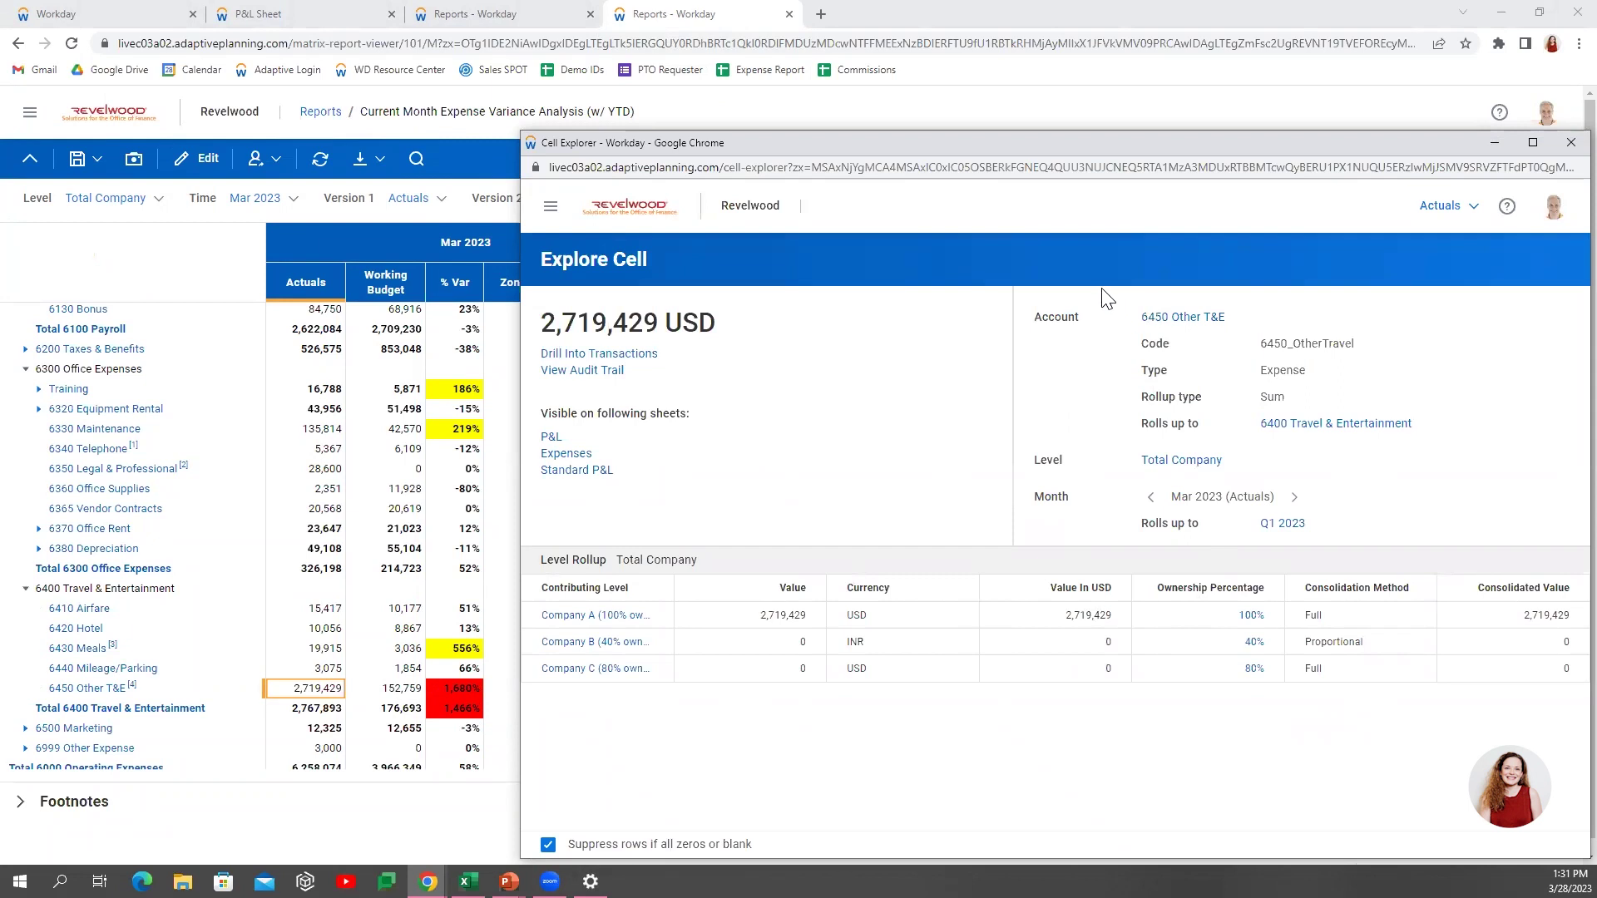
click(632, 355)
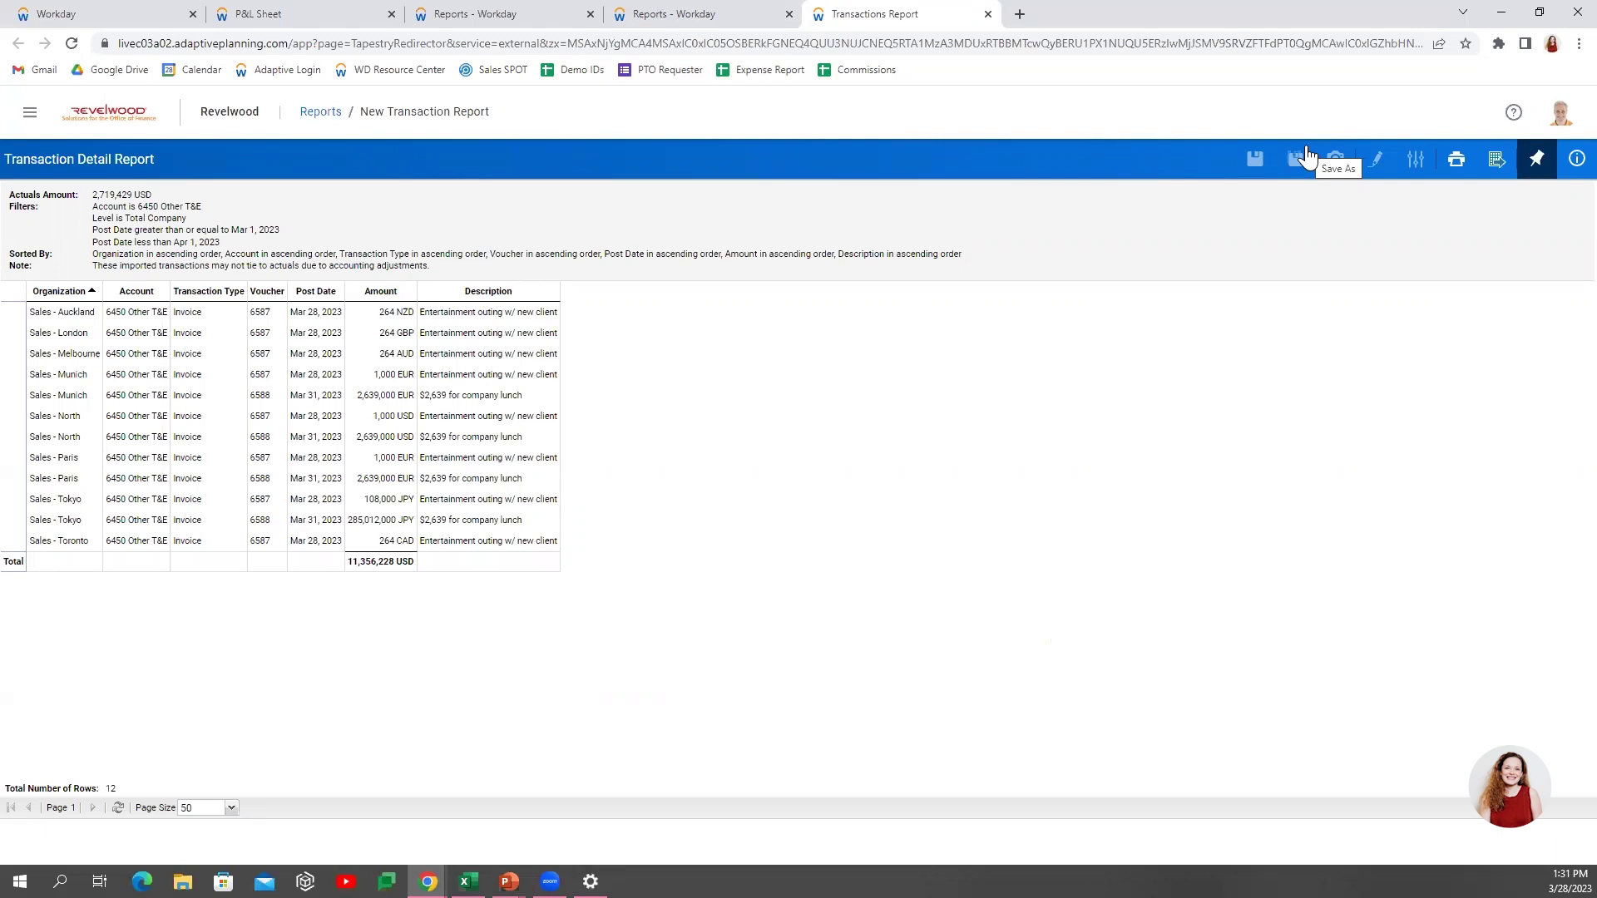
click(987, 14)
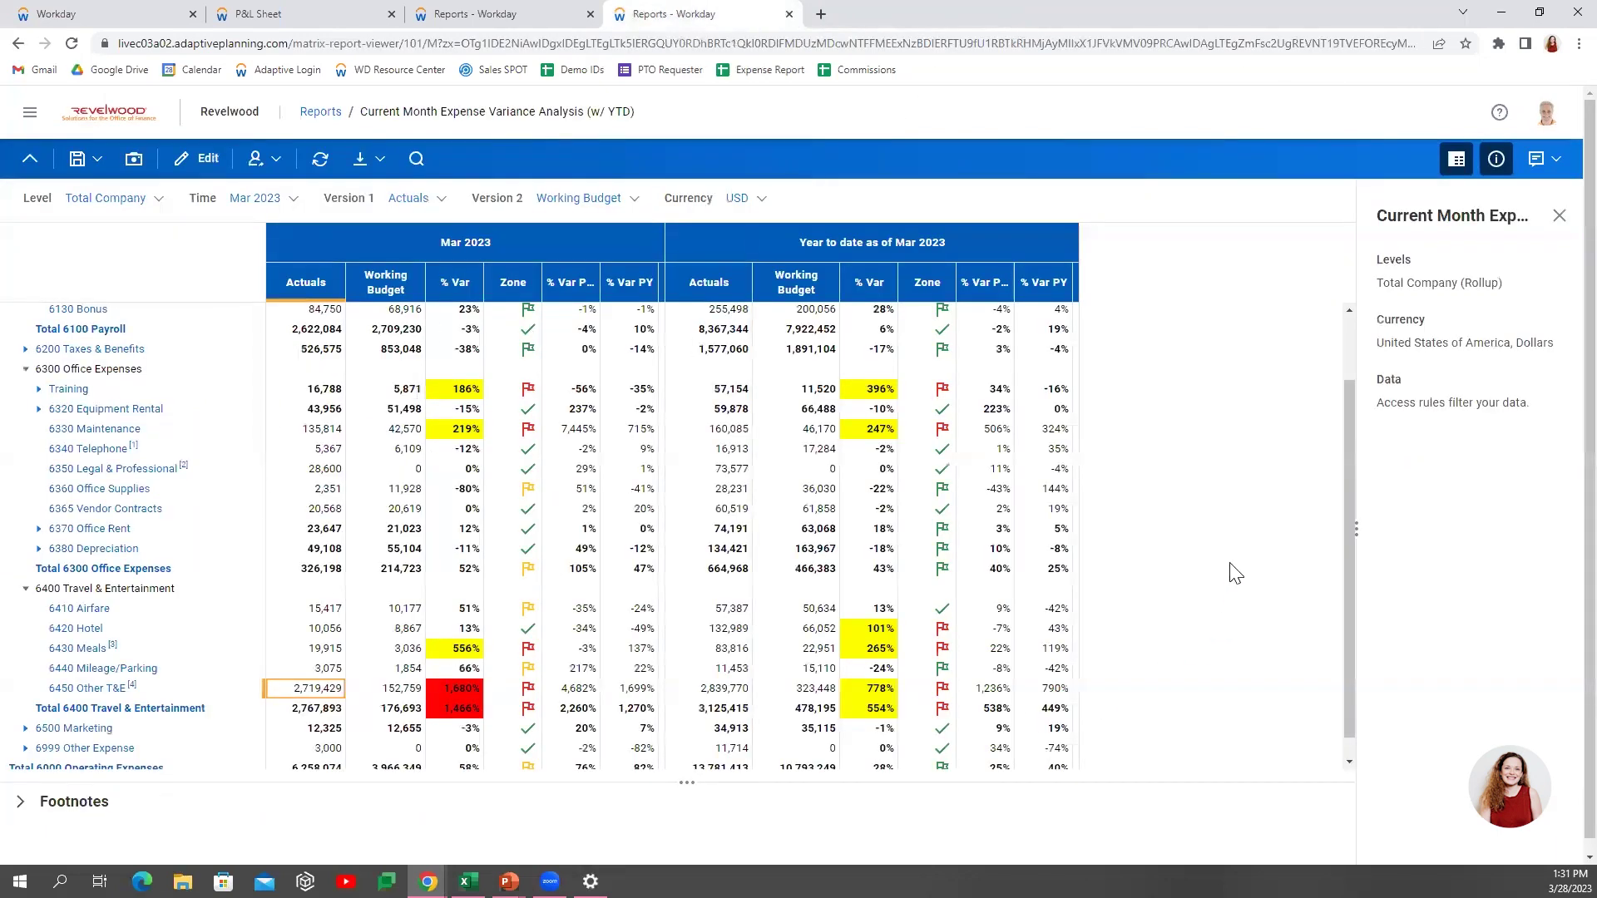
Drill into the 6110 Salary & Wages line by Function and return to the full variance report.
scroll(911, 438, up, 1)
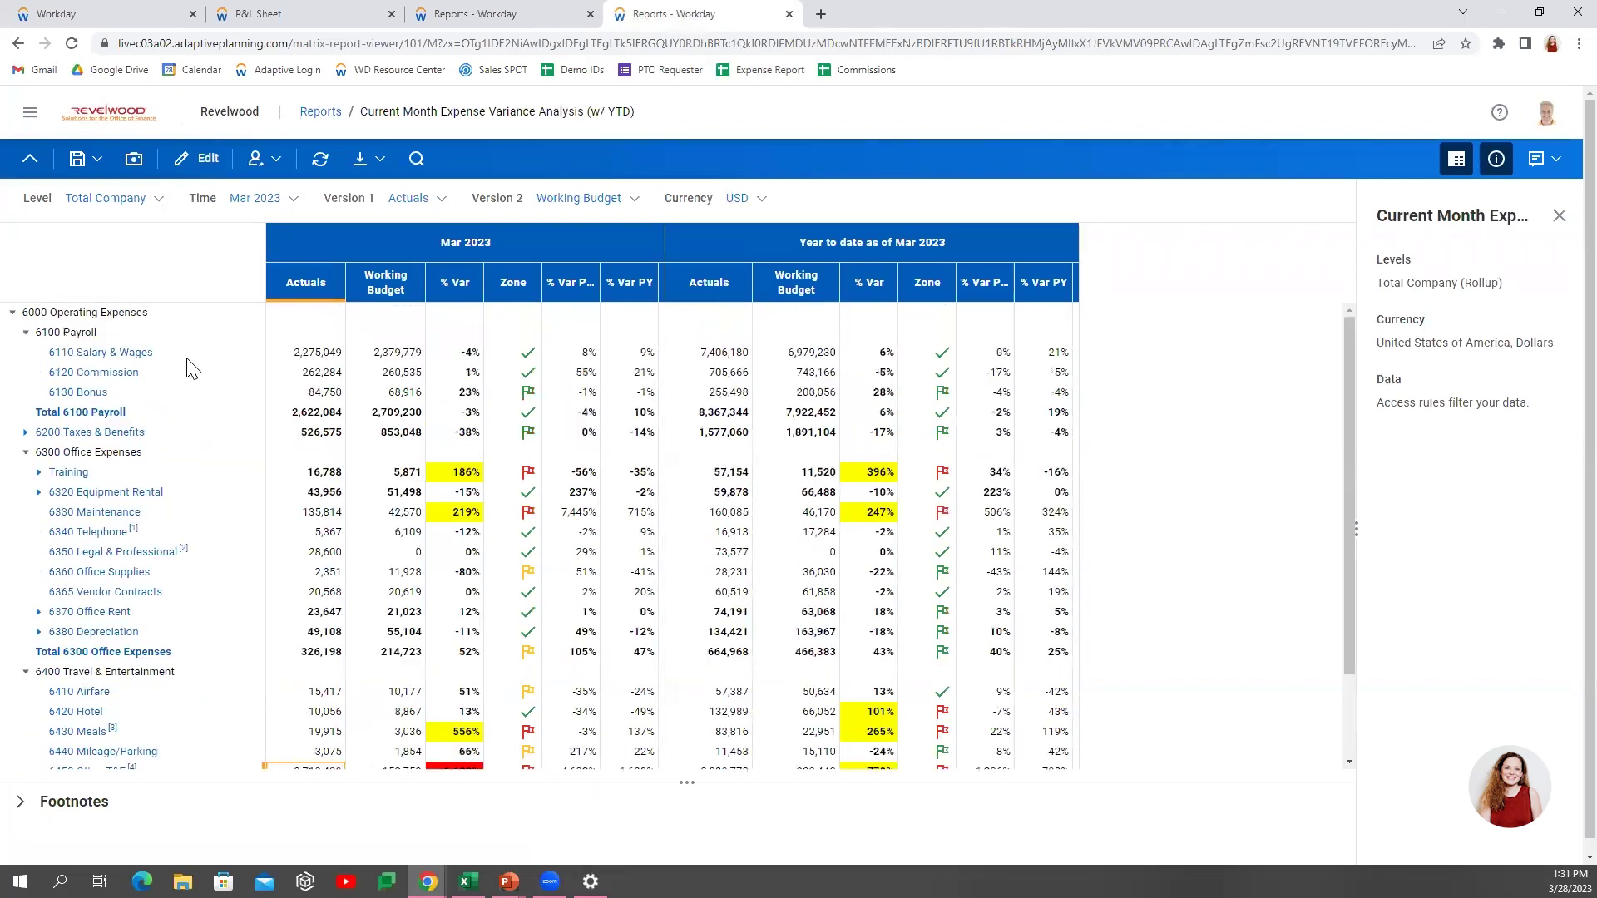
click(117, 360)
right_click(117, 360)
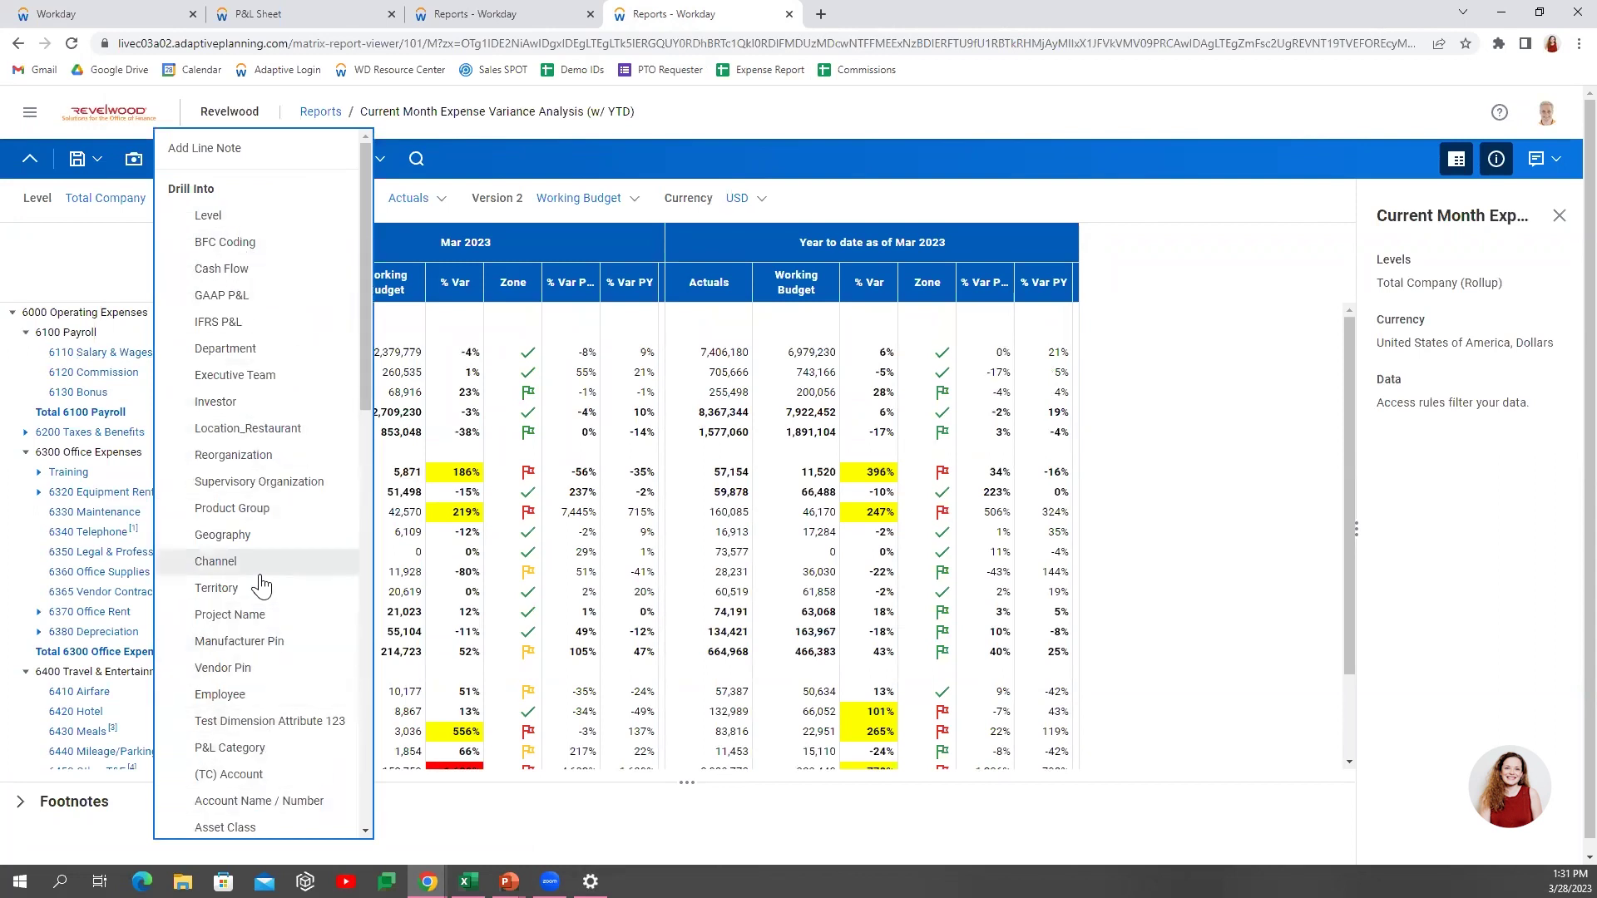
scroll(256, 581, down, 3)
scroll(256, 592, down, 1)
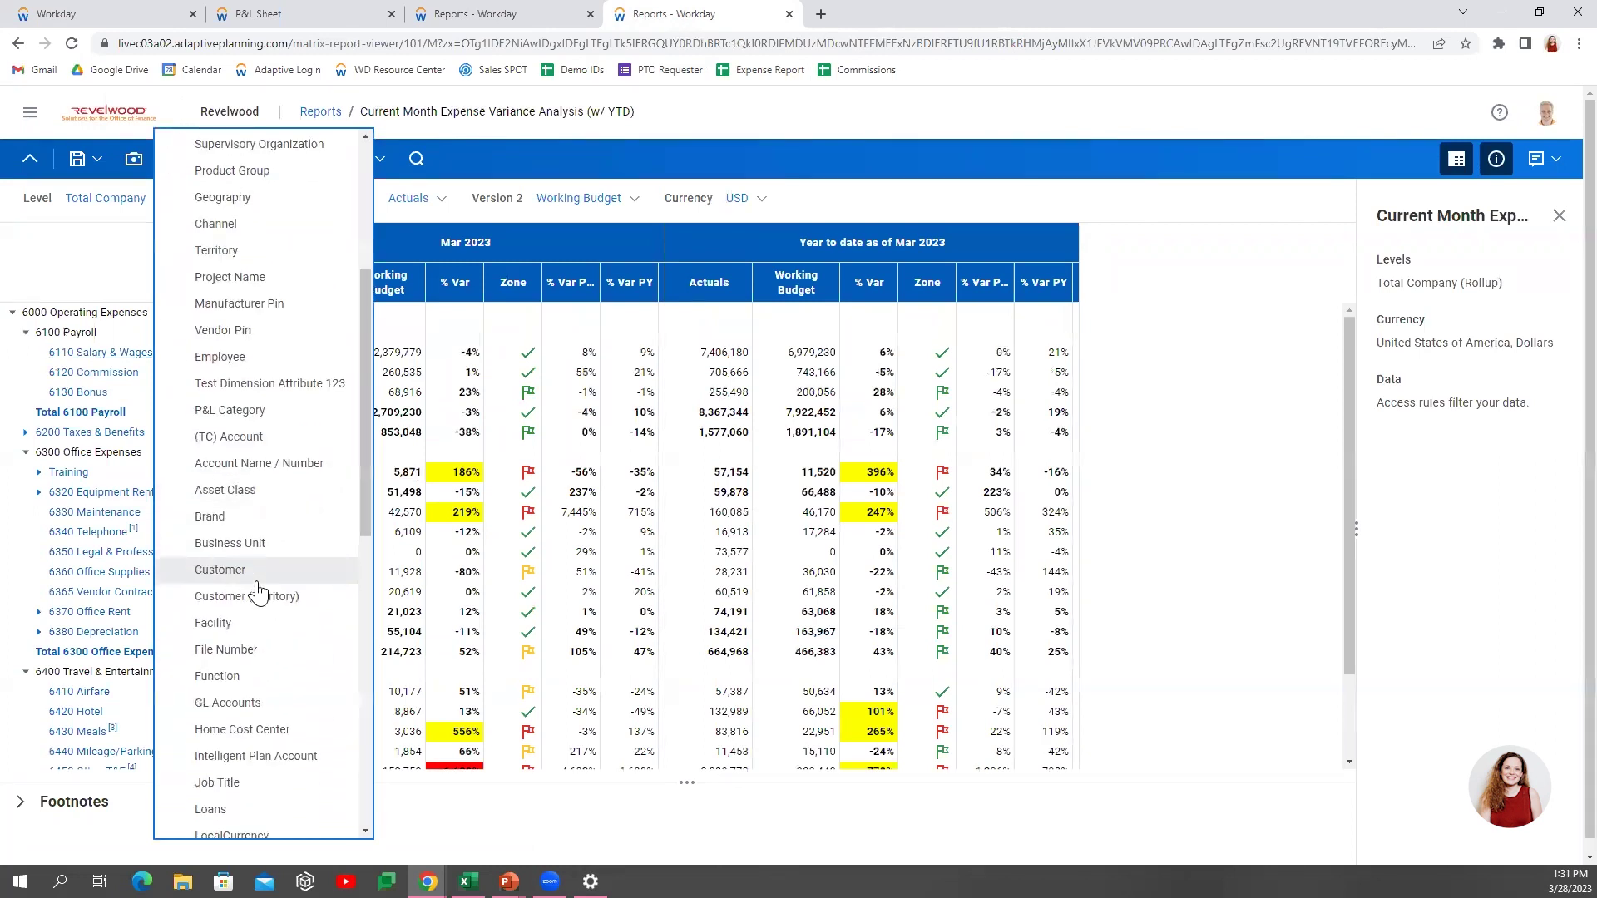
scroll(249, 611, down, 1)
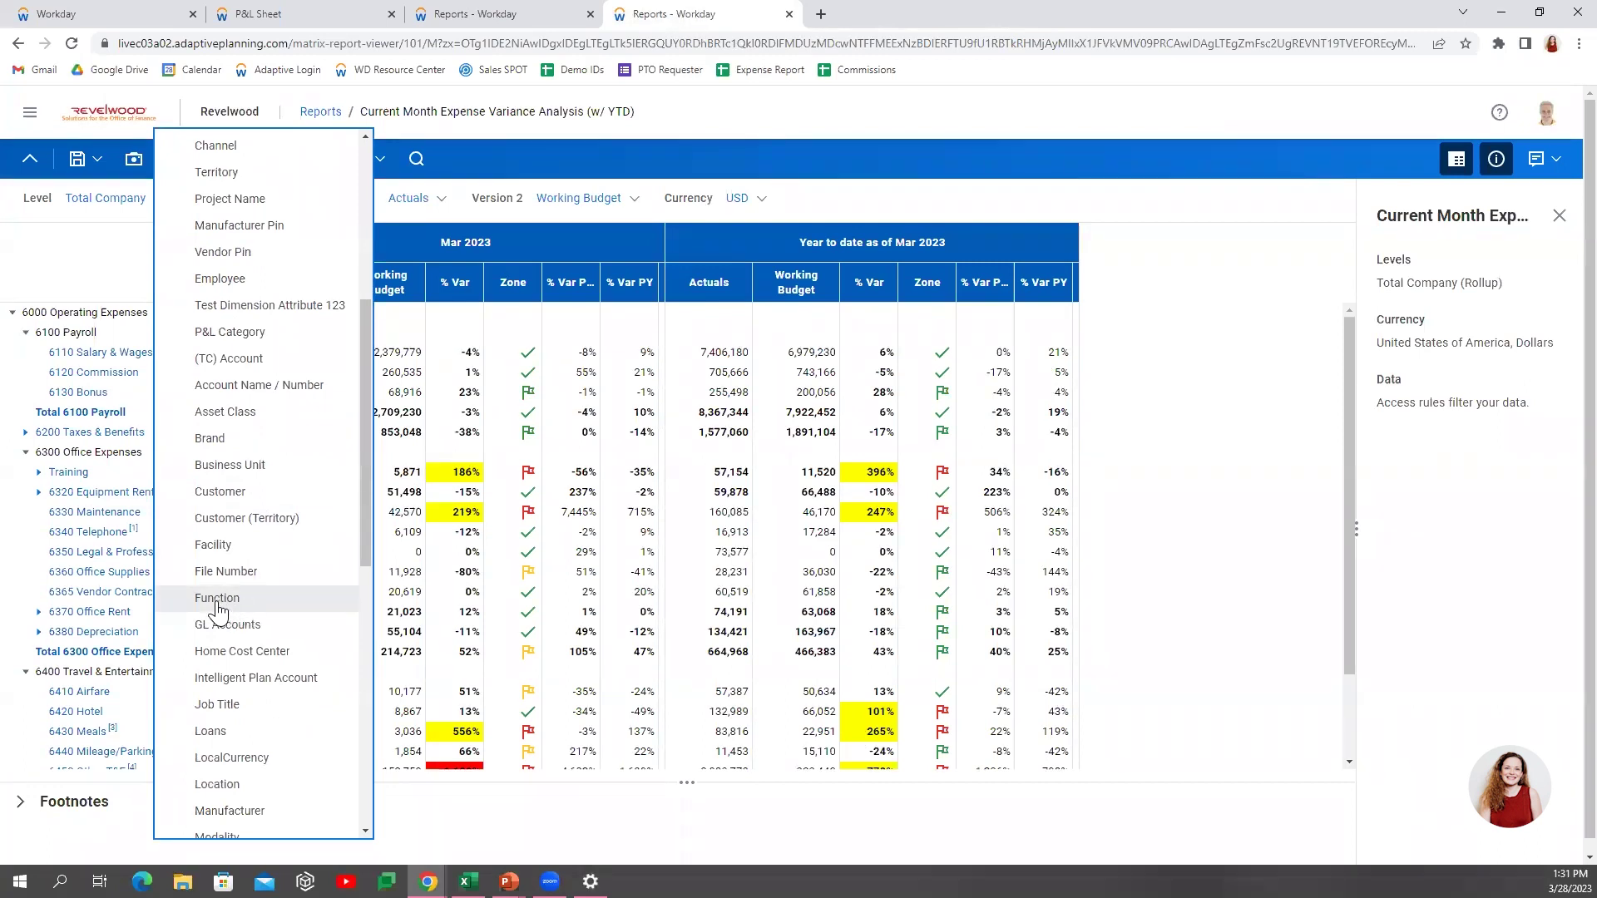
click(216, 600)
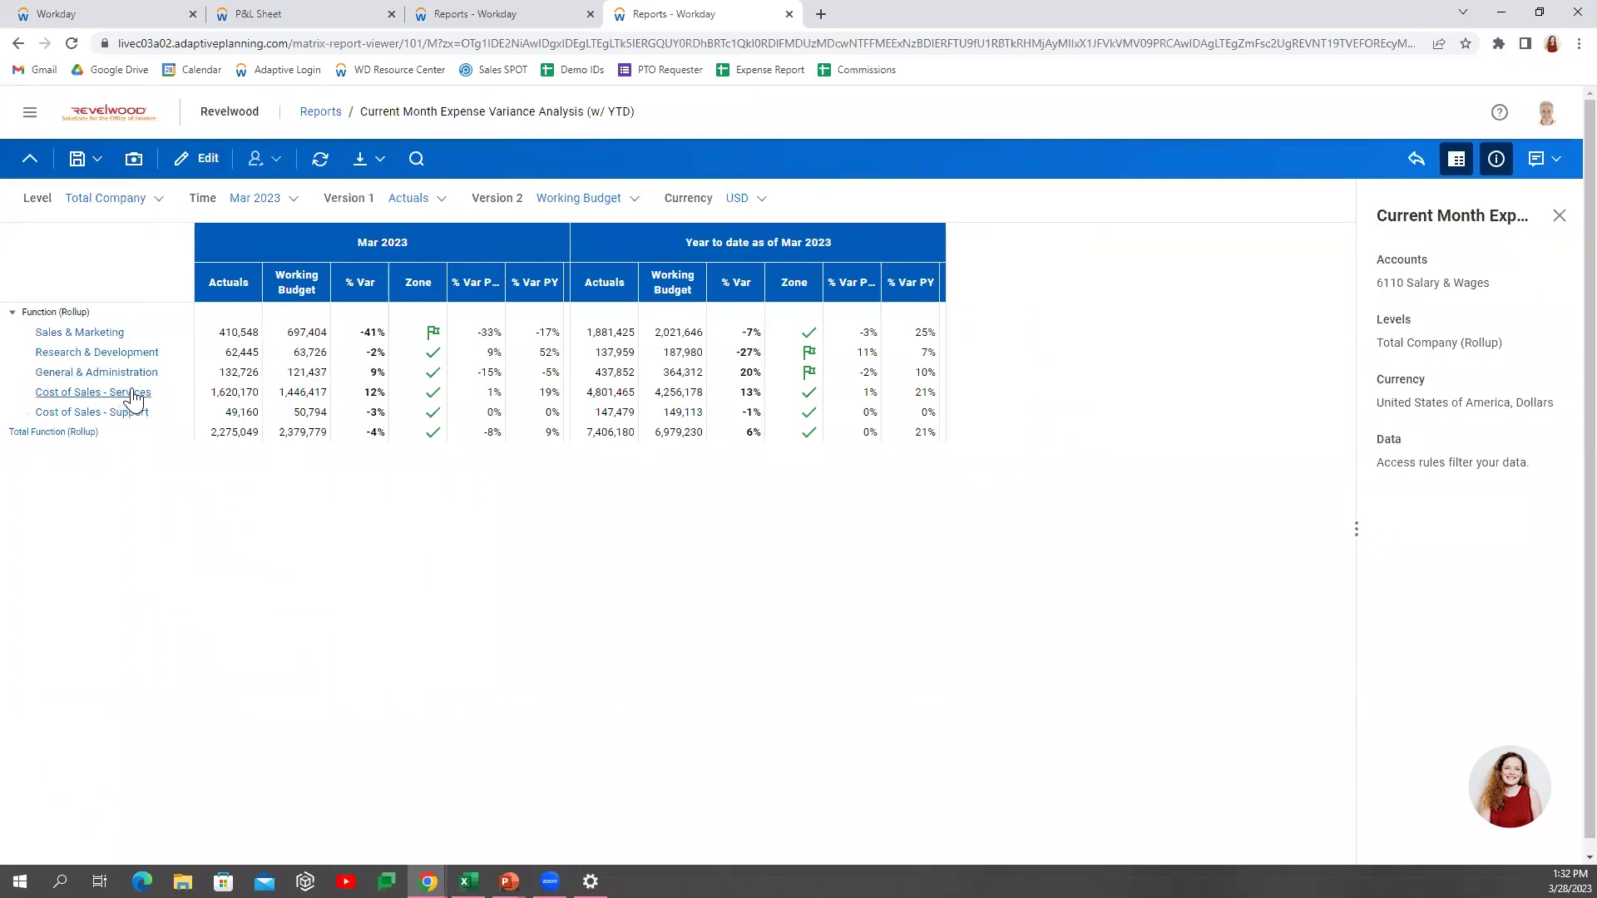
click(1415, 160)
Check the variance report's download format options and open the report for editing.
click(379, 159)
click(425, 238)
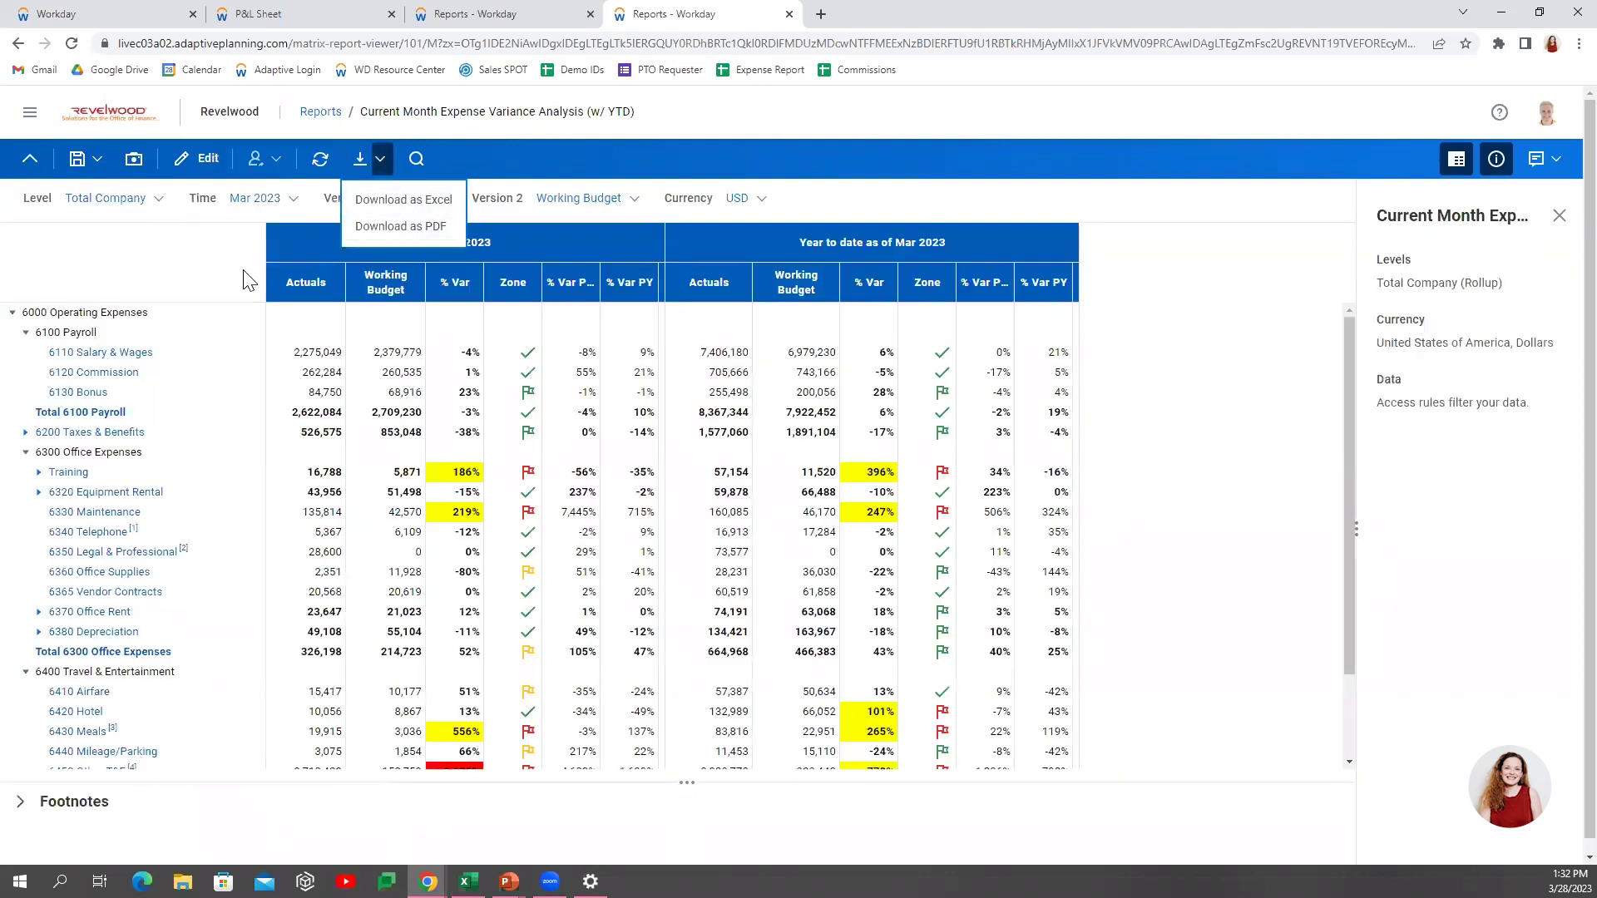
click(185, 163)
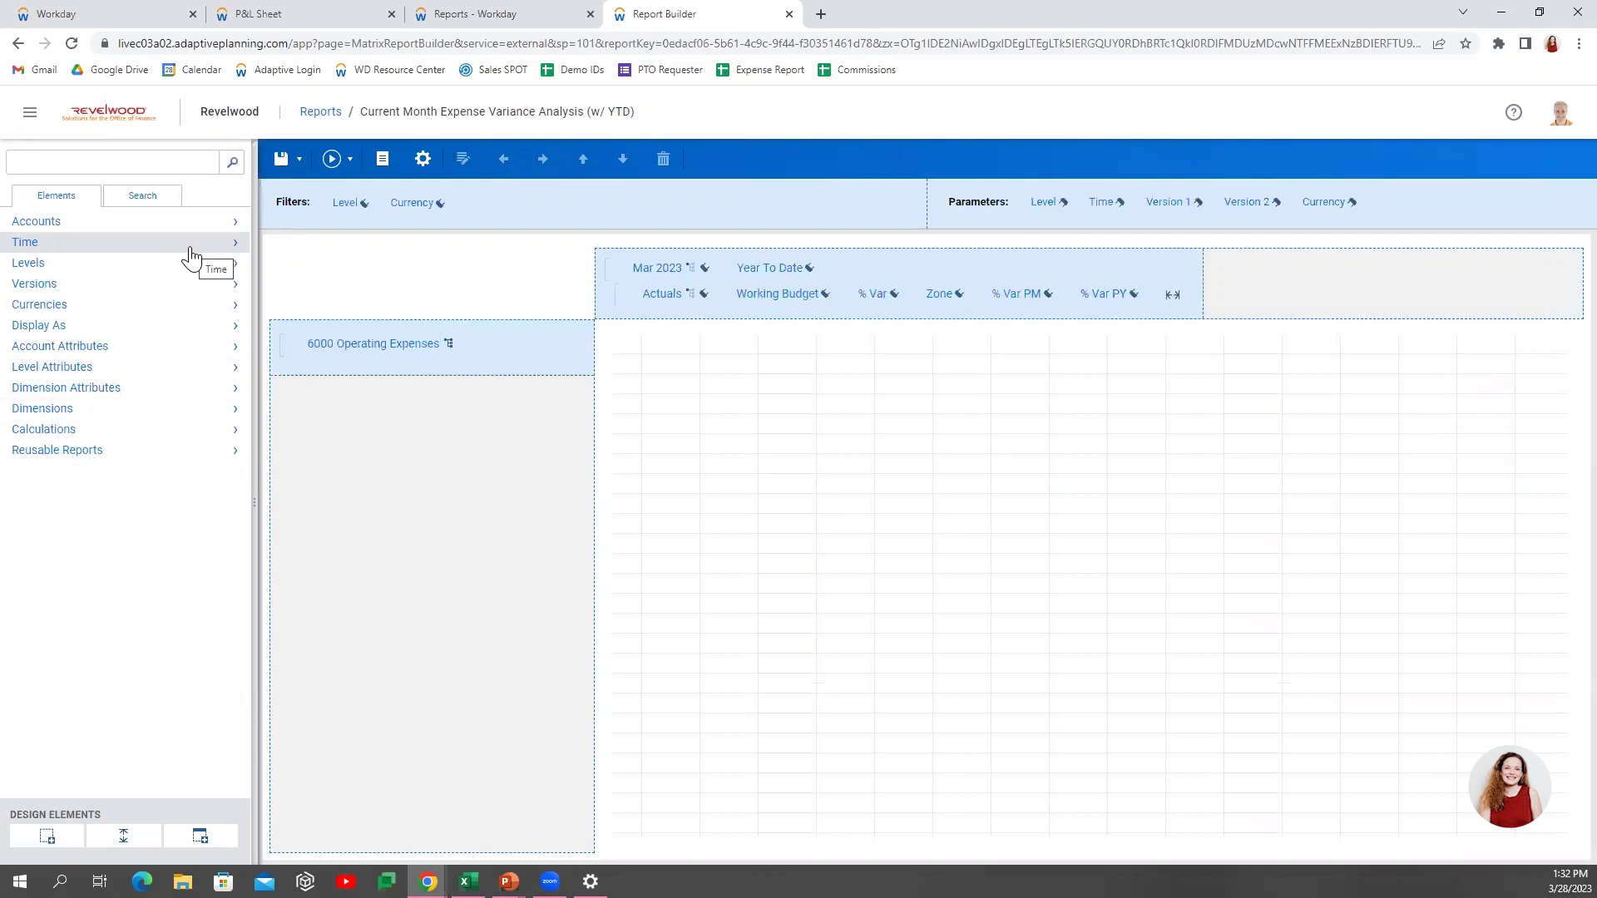
Browse the Accounts and Calculations elements available for the report and return to the element categories.
click(31, 221)
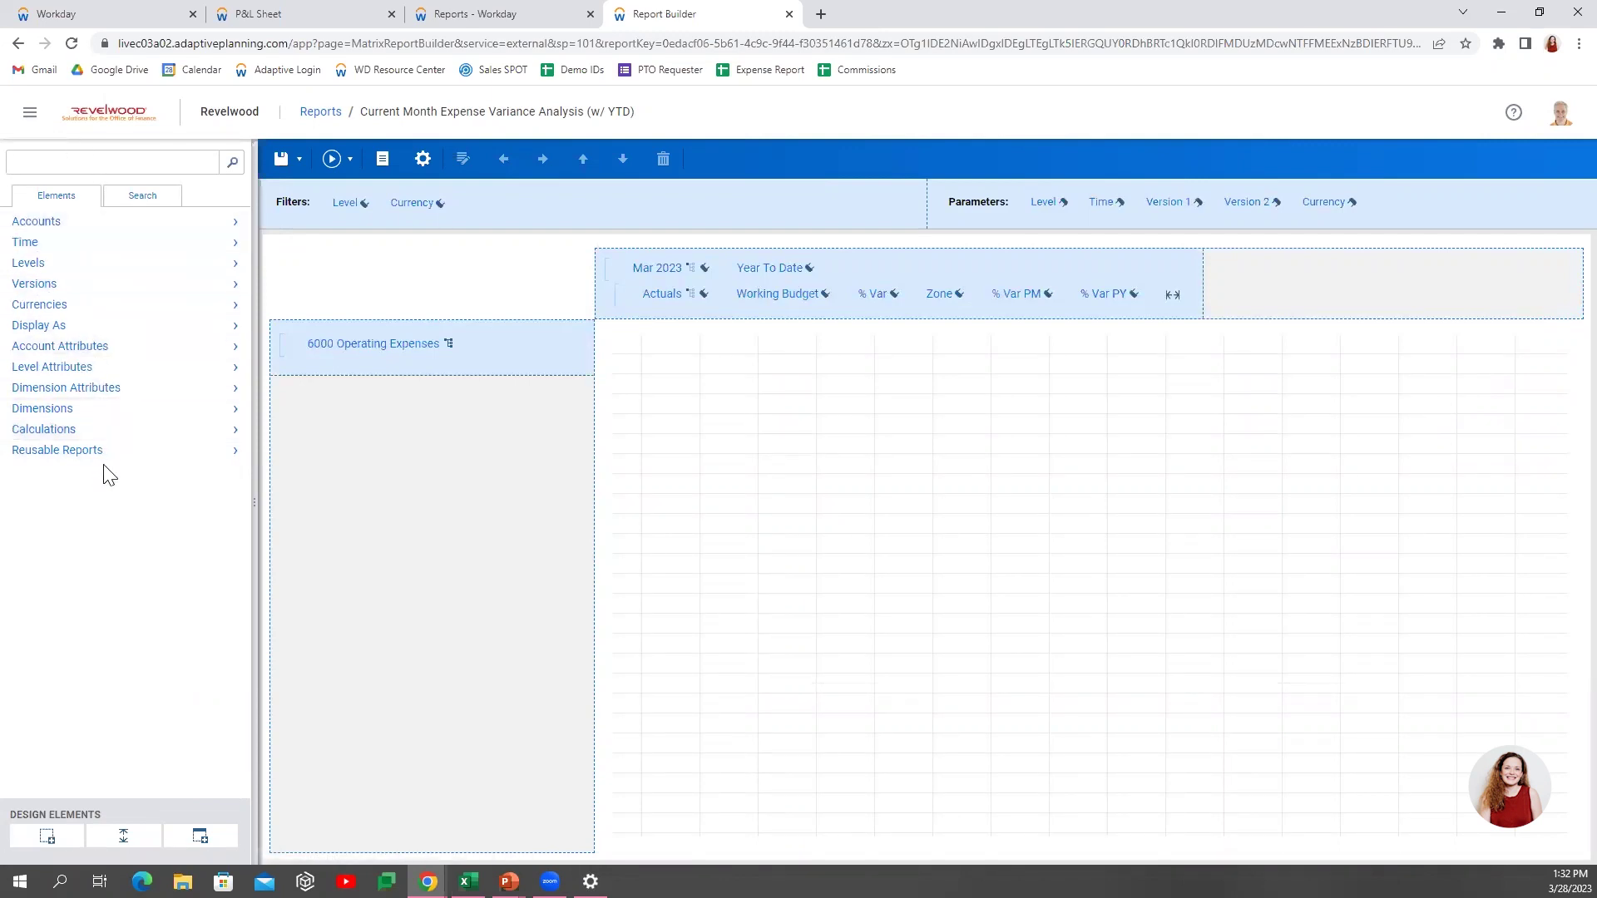
click(142, 430)
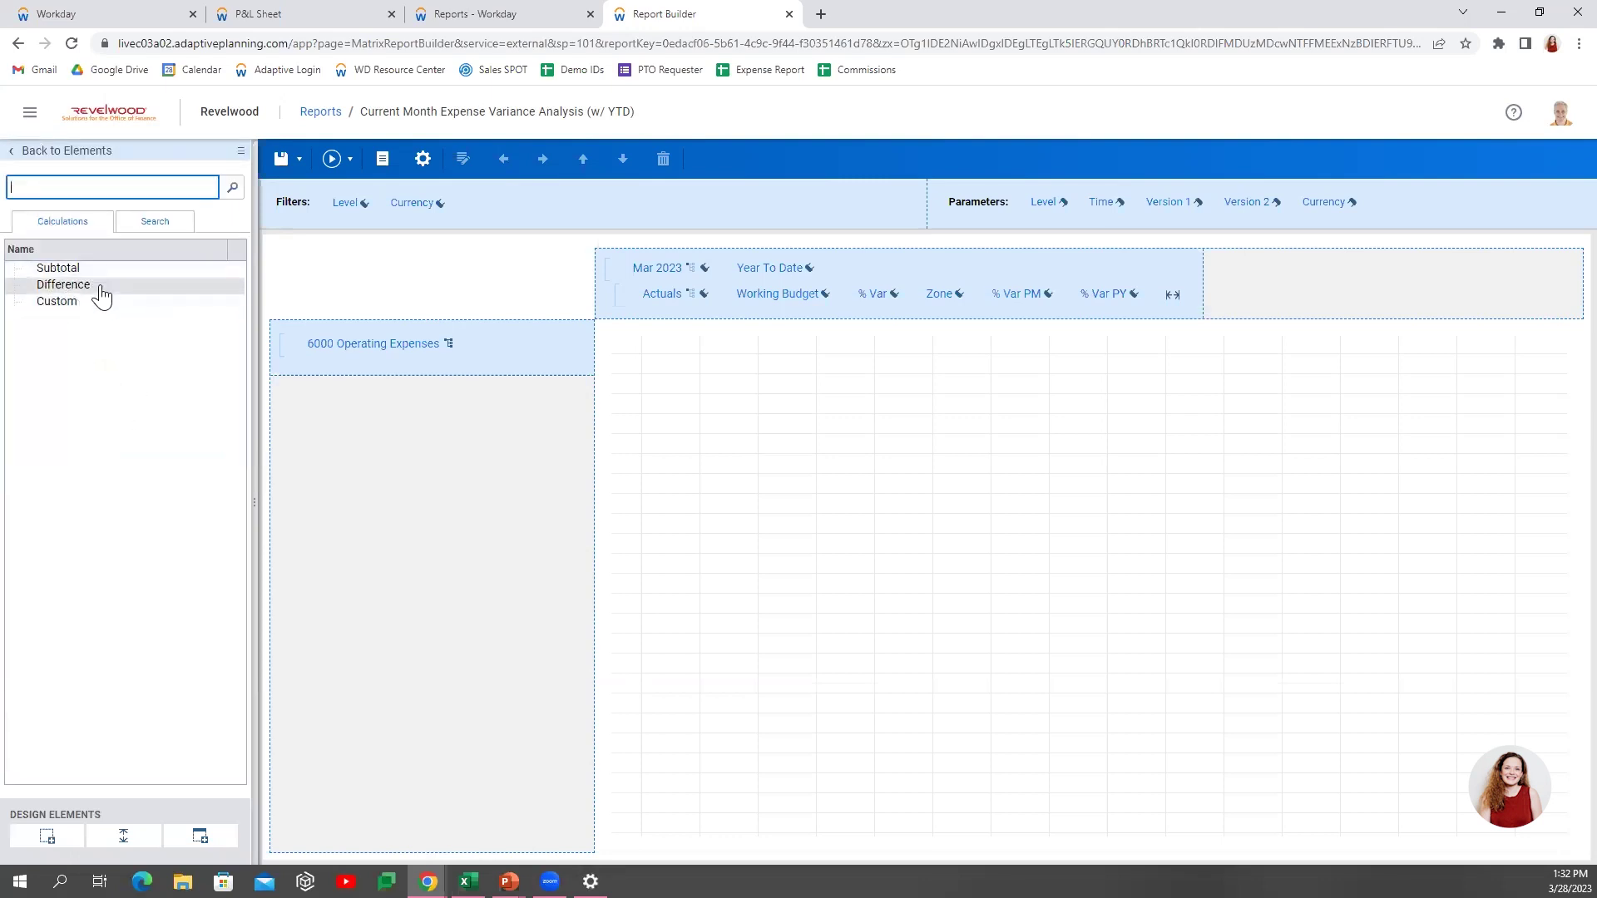
click(37, 152)
Add the modeled Workforce Planning FTE account to the report rows below 6000 Operating Expenses, and delete that row again.
click(88, 226)
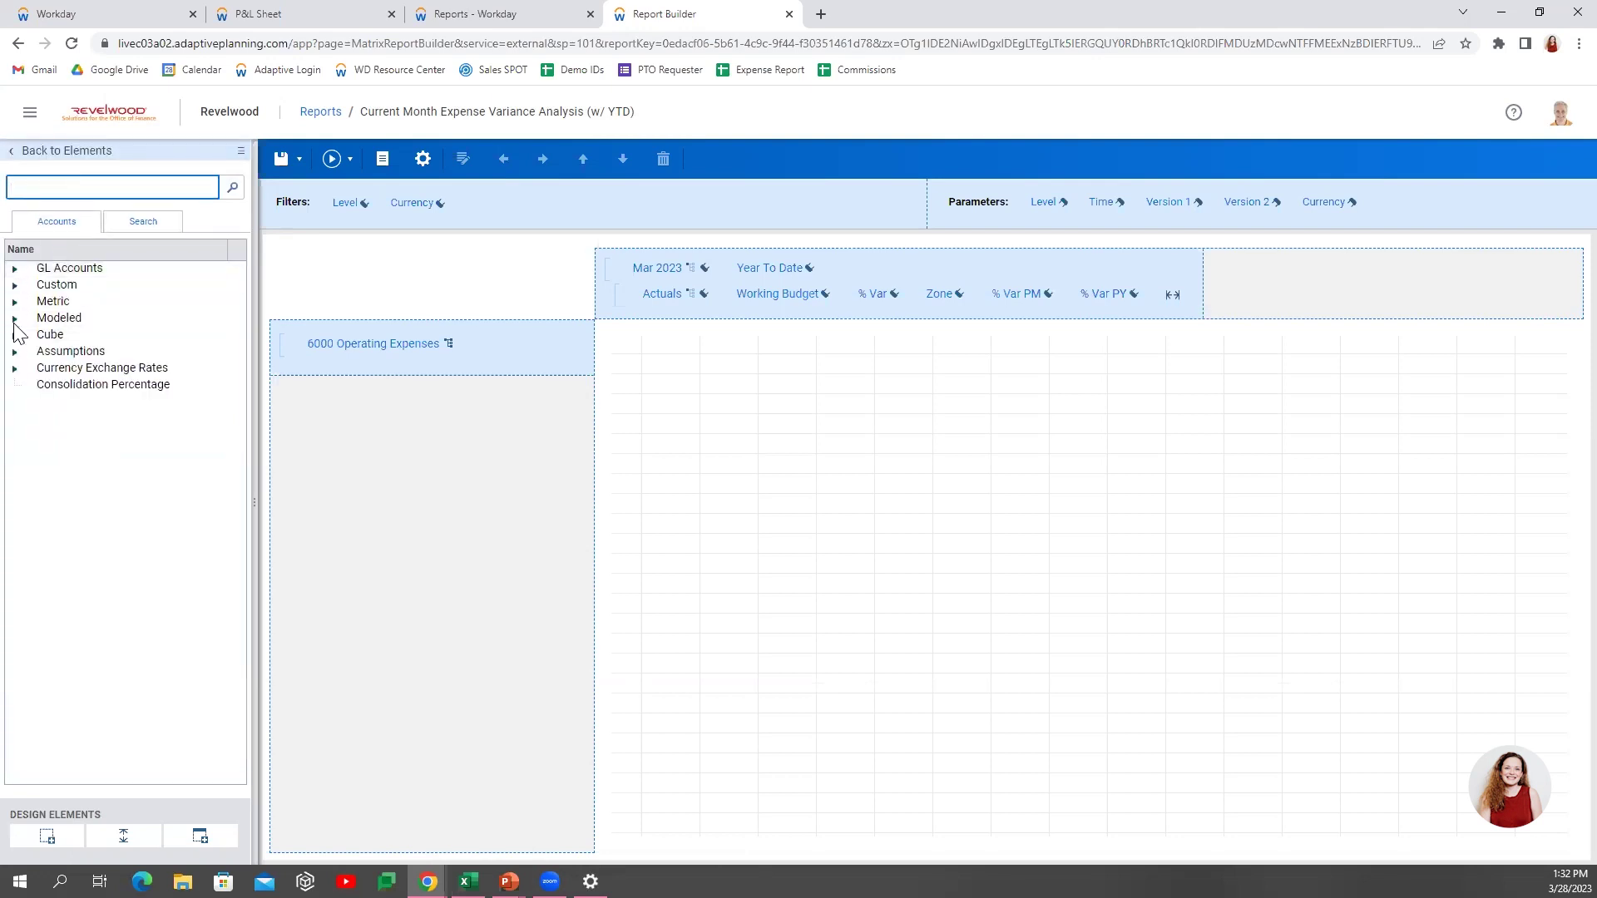
click(14, 318)
click(28, 335)
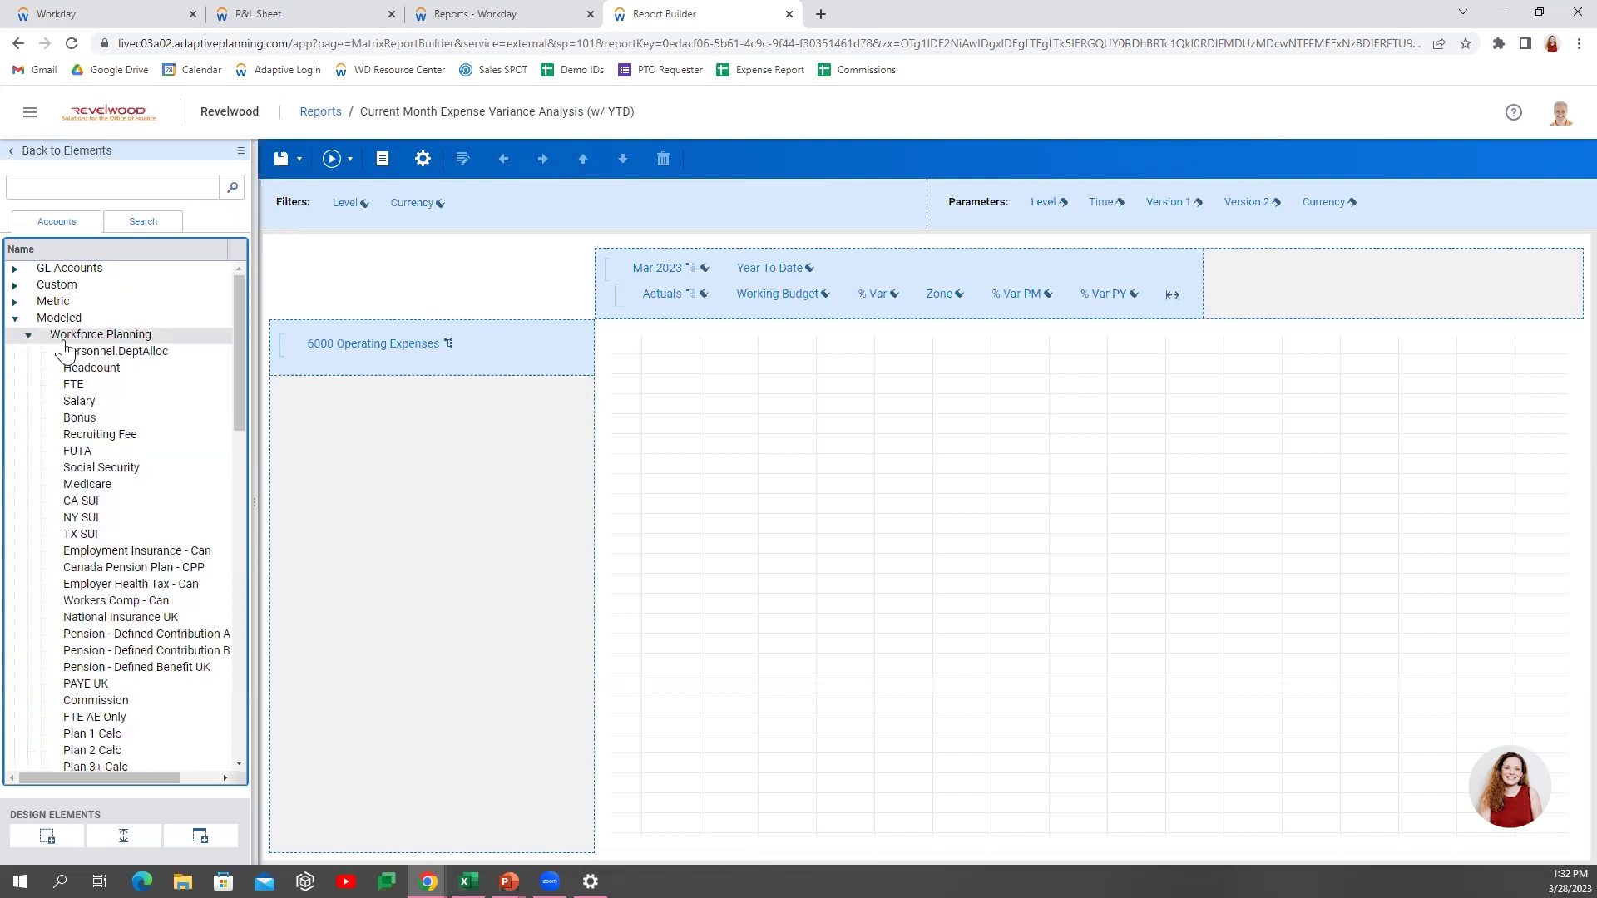
drag(74, 385, 293, 369)
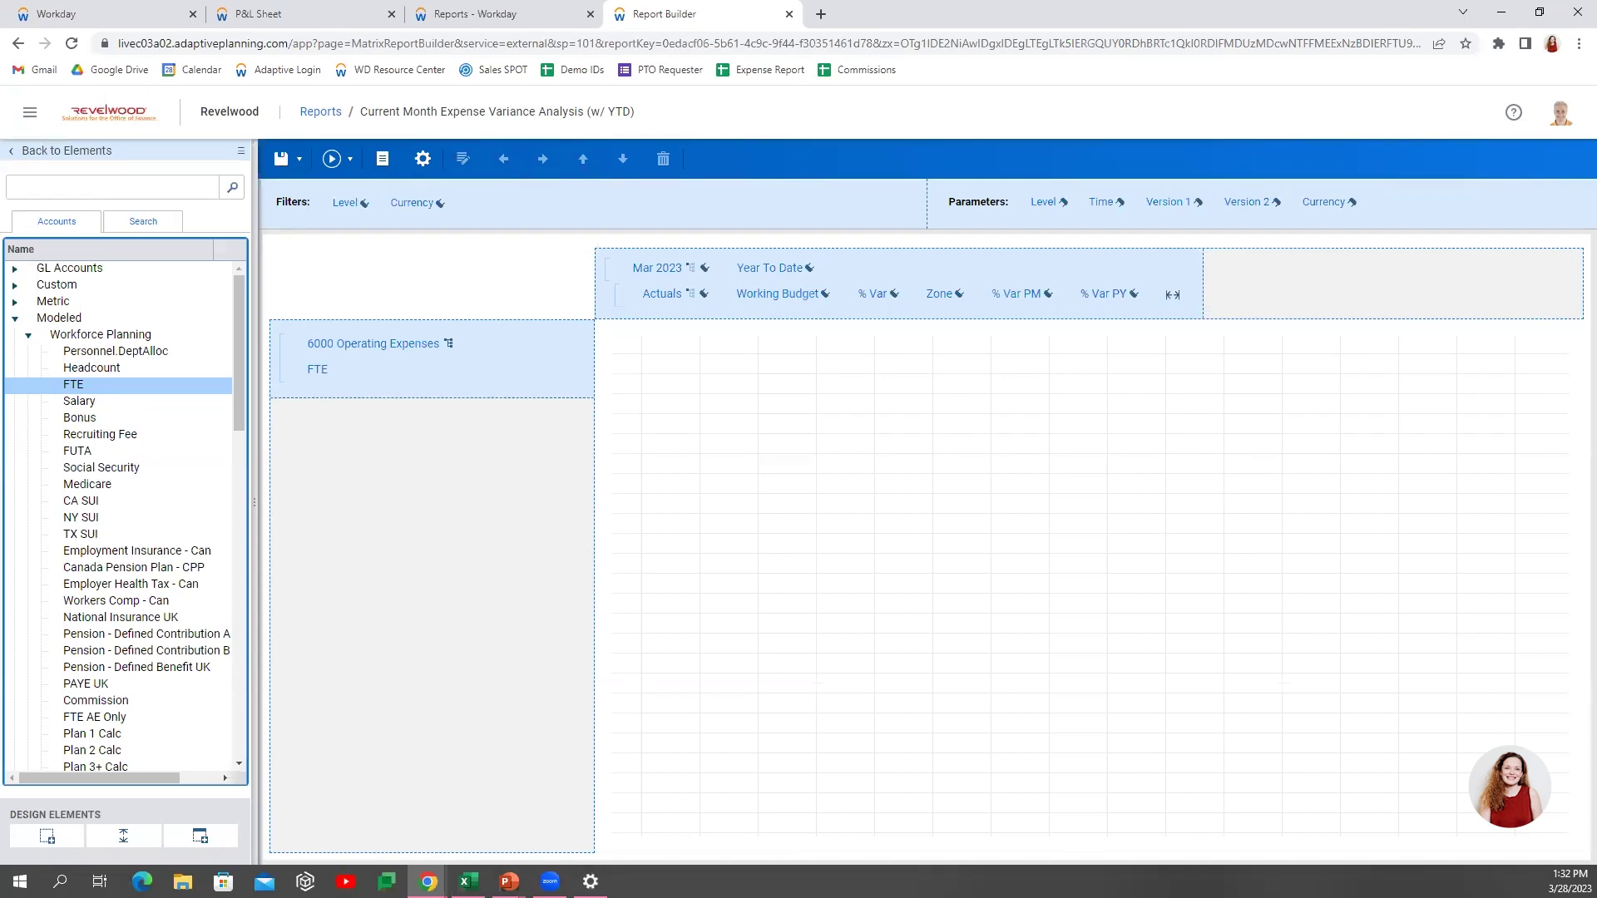
click(309, 369)
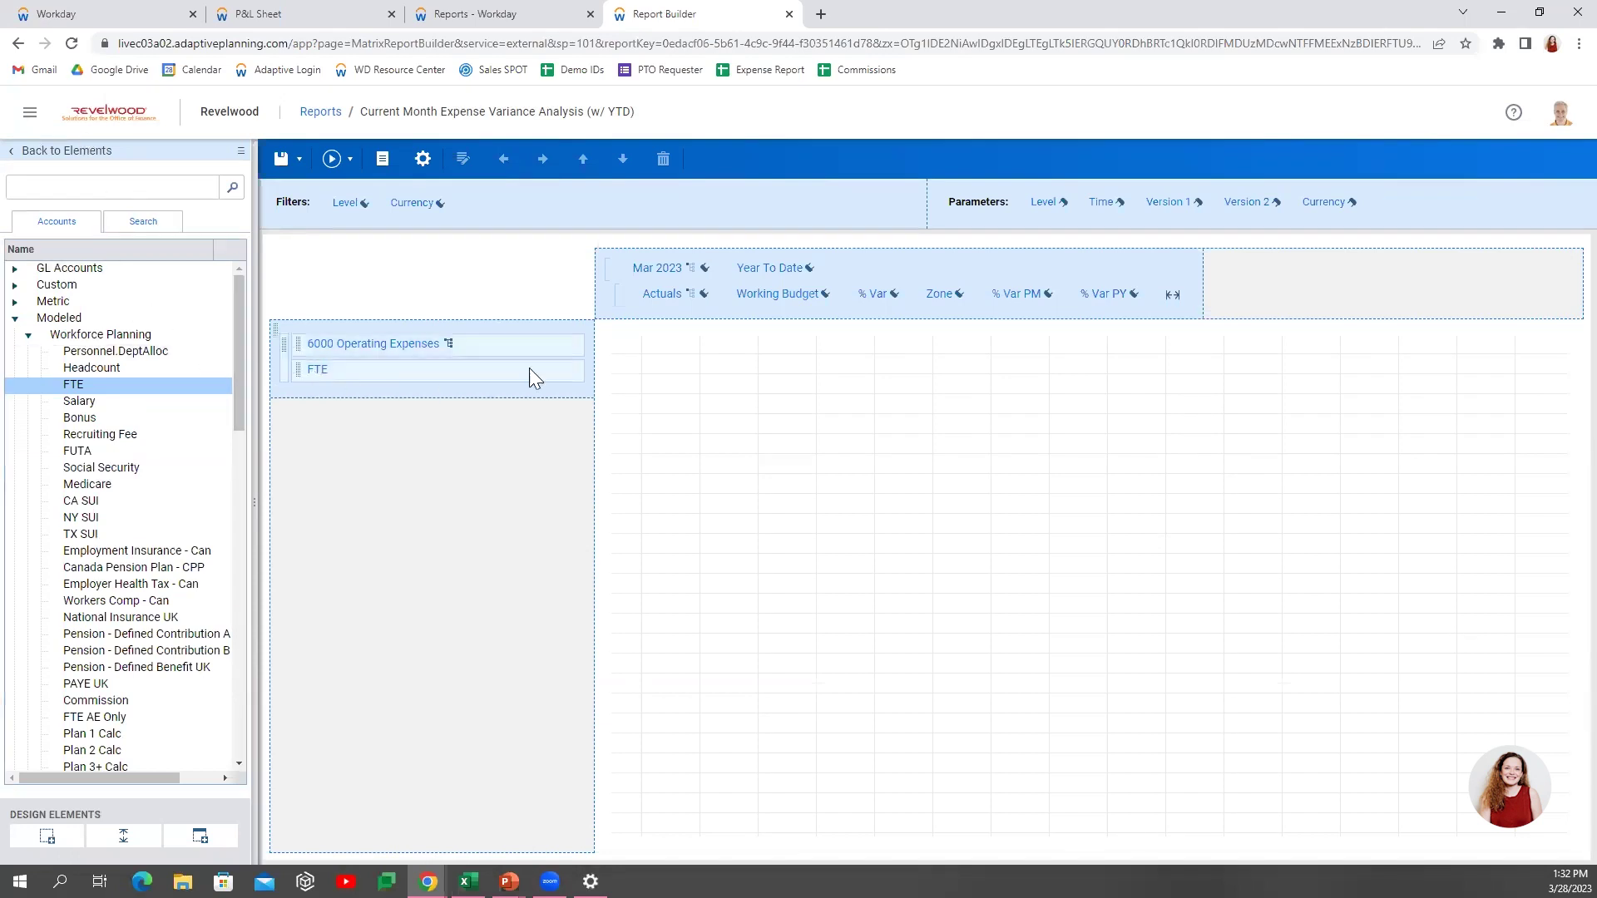
click(662, 162)
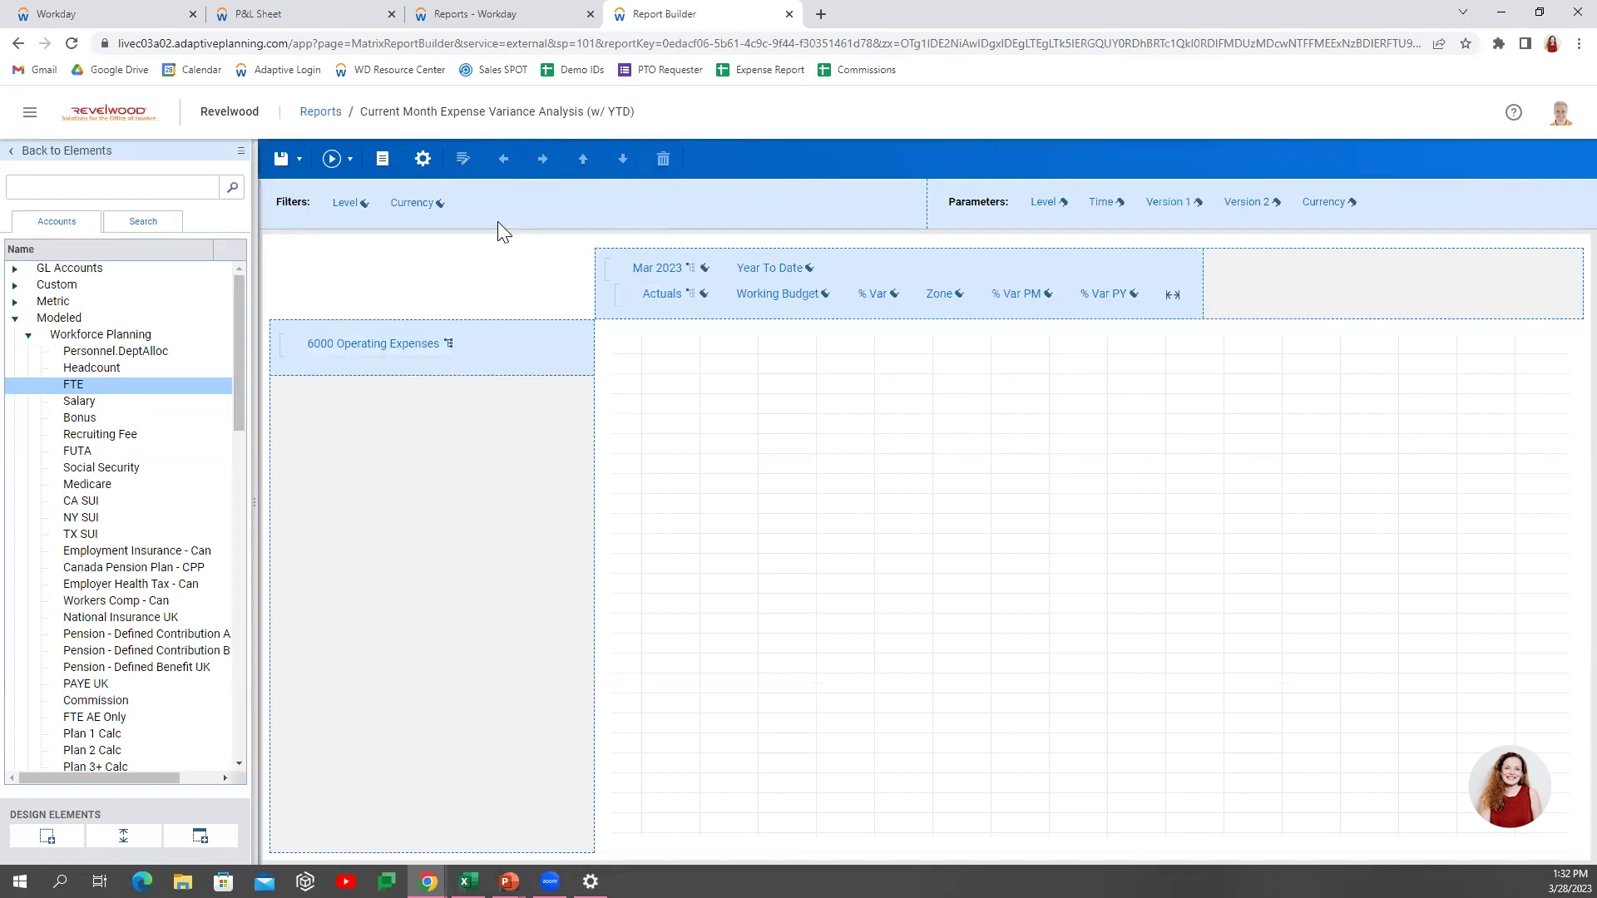
Review the What If - Financial Statement & Cash Impact report down to its Financial Metrics and the Revenue per Employee note cell.
click(534, 12)
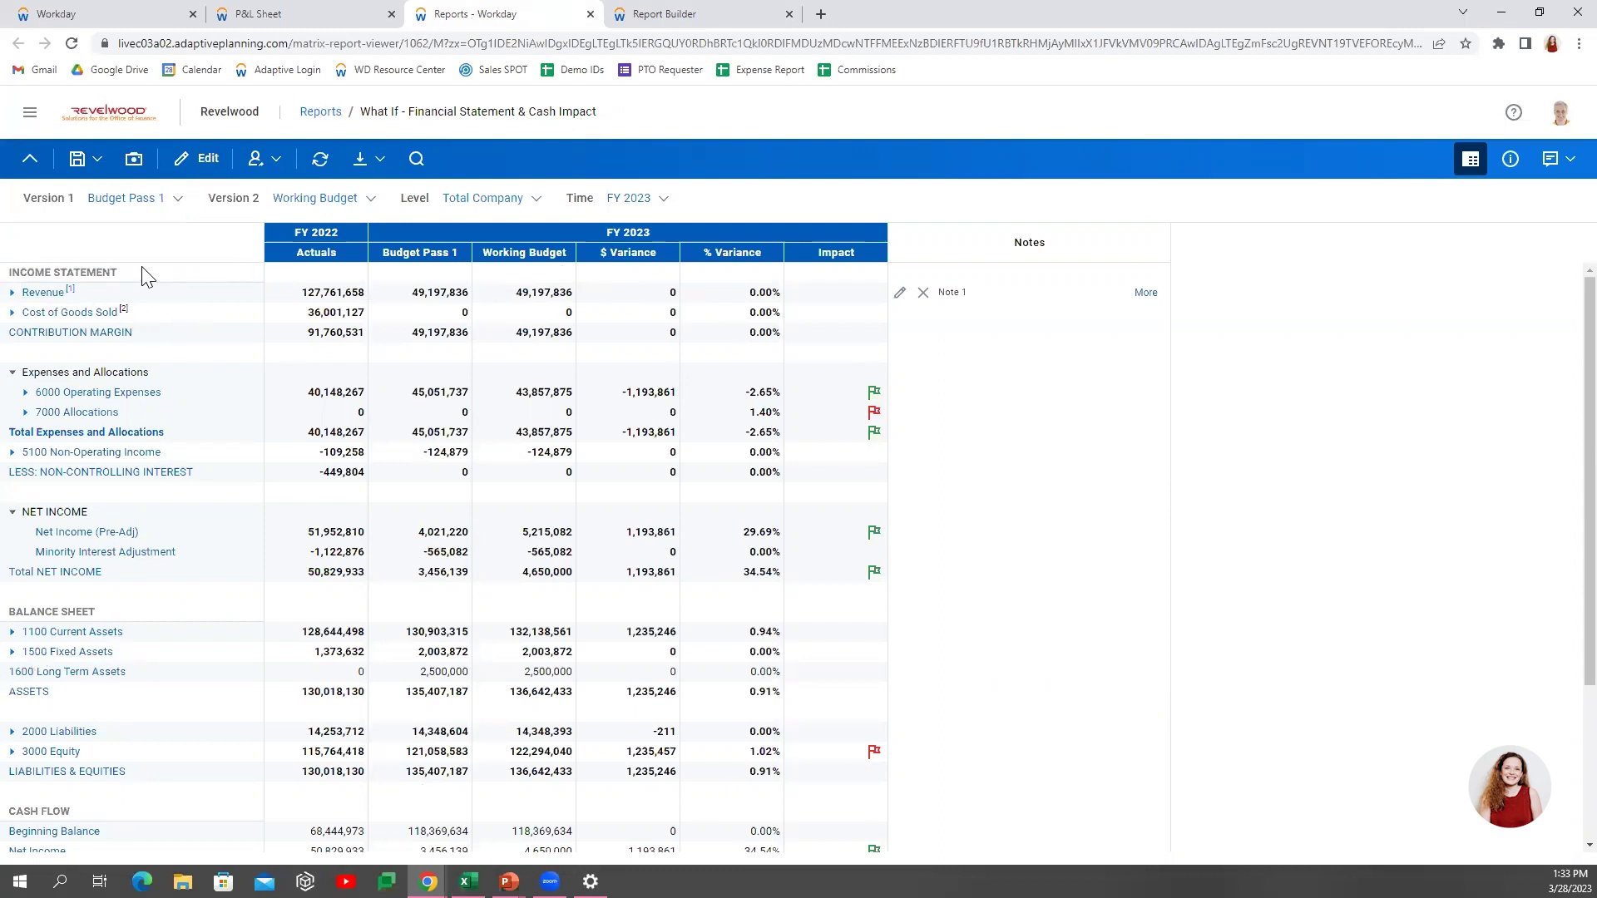
scroll(148, 618, down, 3)
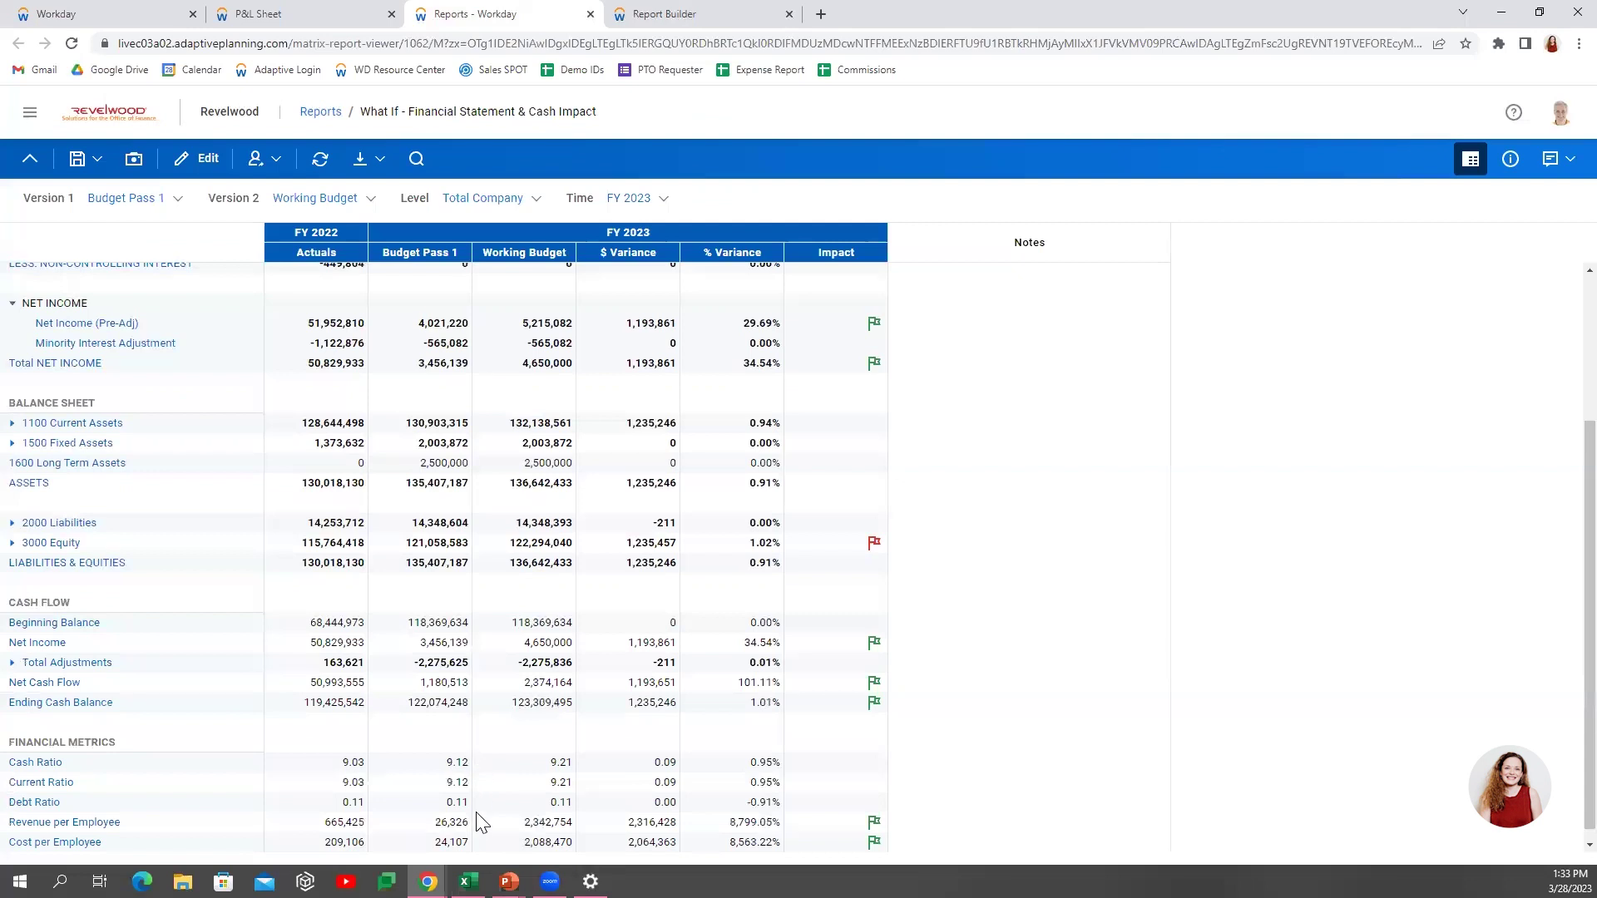
drag(8, 743, 990, 832)
click(990, 828)
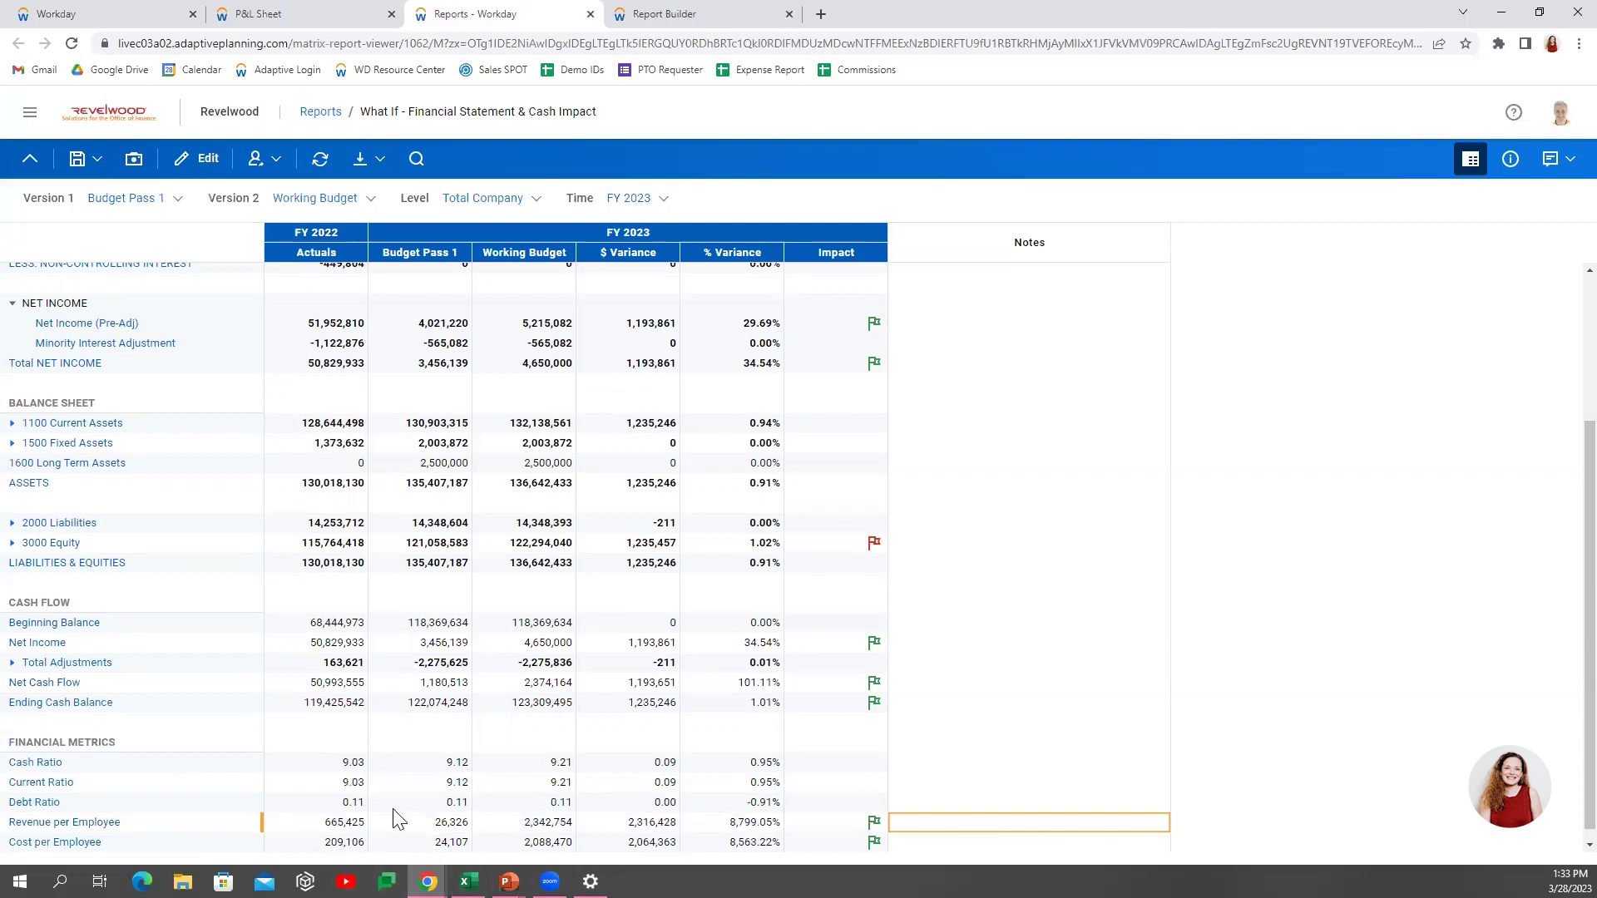
Close the What If report, the report editor and the P&L sheet, leaving only the dashboard tab open.
click(590, 14)
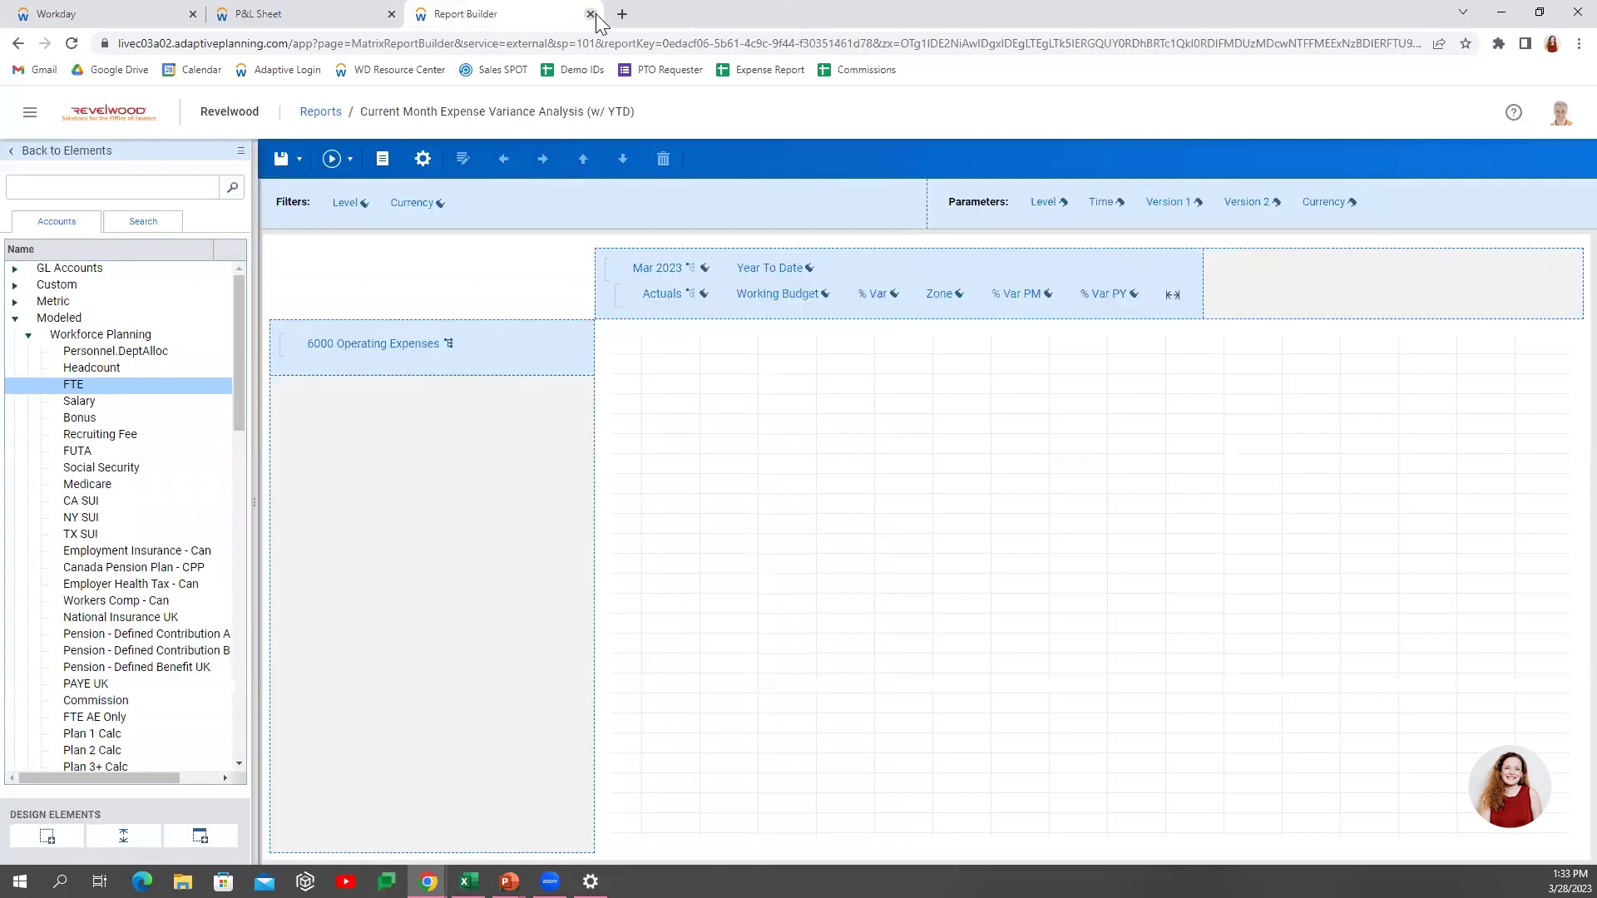
click(590, 15)
click(391, 14)
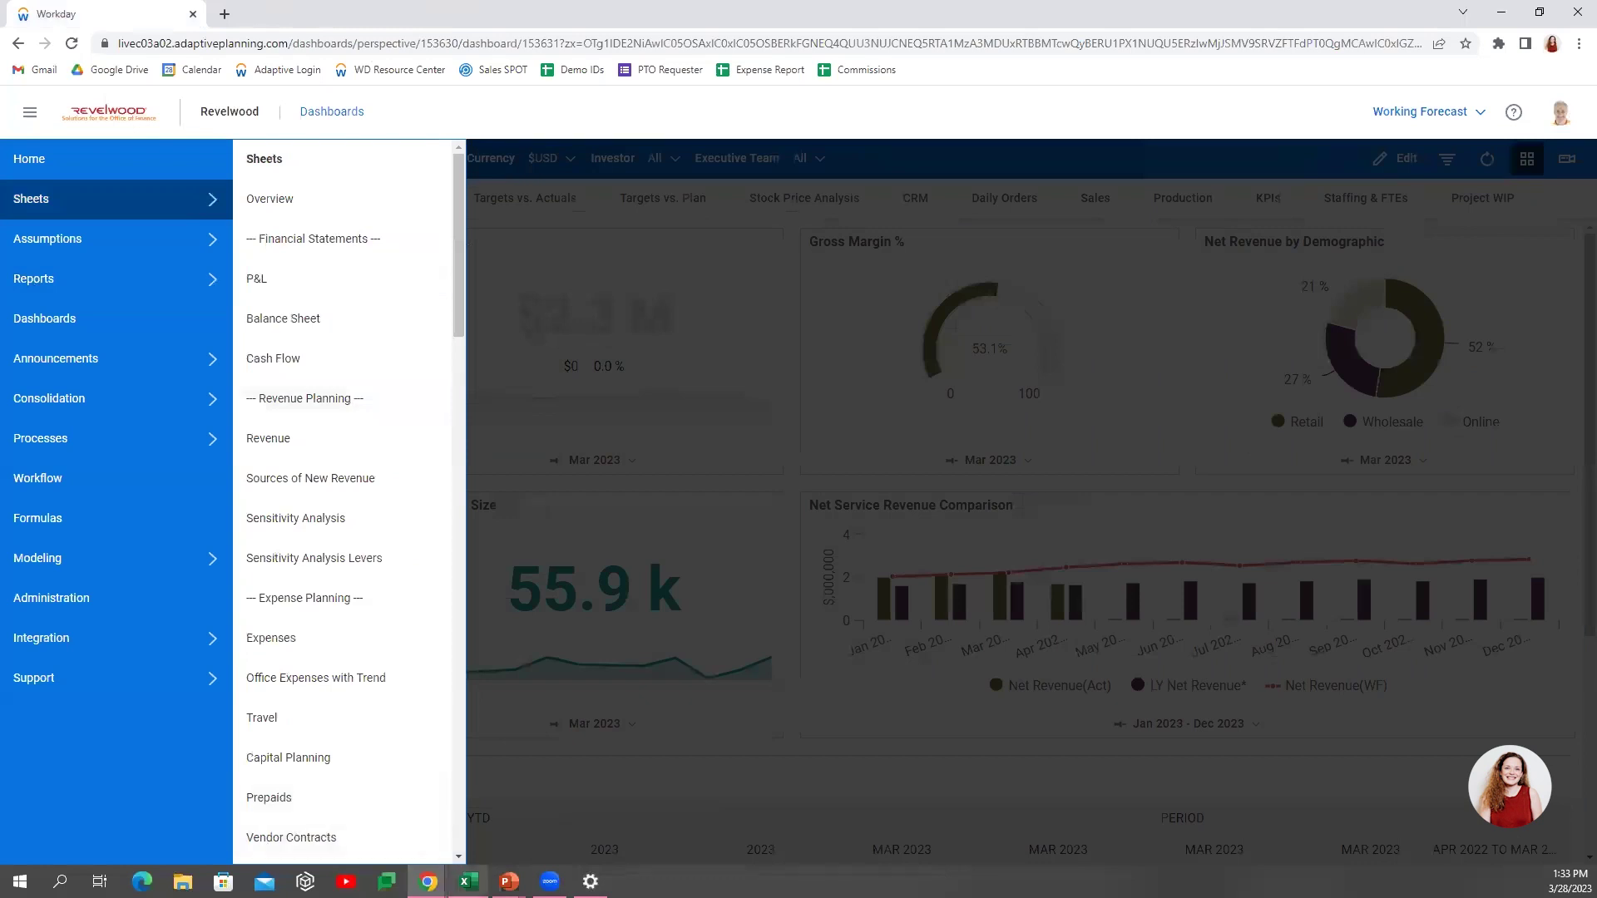
Switch to the AOC_Board_Package_20220203 workbook in Excel and highlight the OfficeConnect linked cells on the Formatted sheet.
mouse_move(468, 881)
click(478, 811)
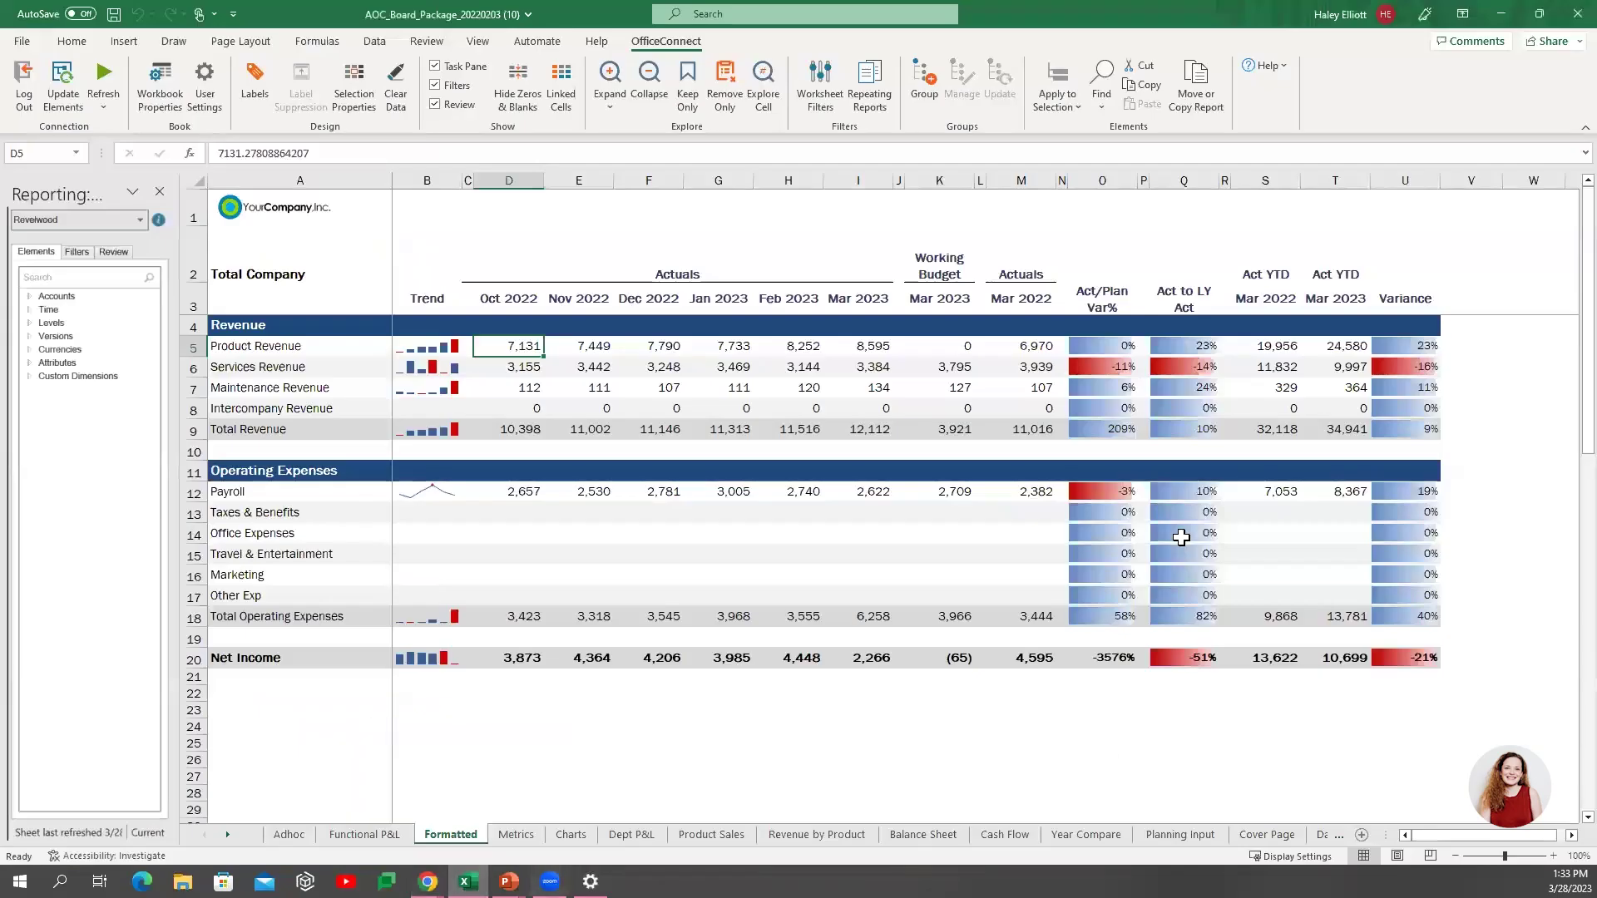
mouse_move(532, 349)
mouse_down()
mouse_move(529, 369)
mouse_move(533, 344)
mouse_up()
click(561, 108)
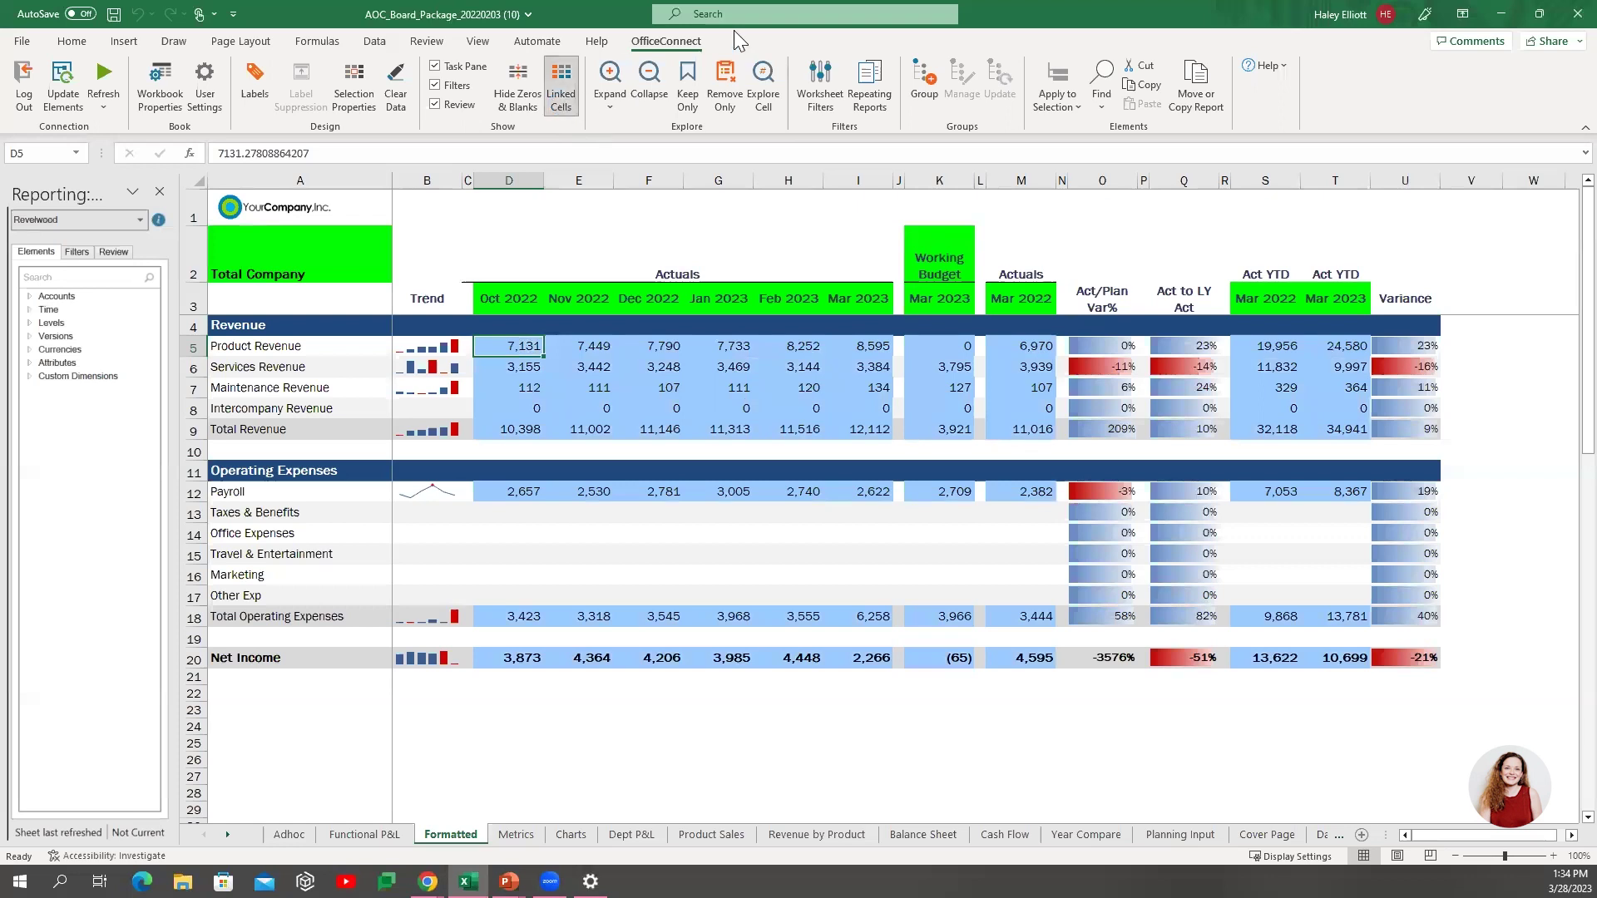
Check the Mar 2023 column header and its linked Product Revenue cell on the Formatted sheet for OfficeConnect's Explore Cell.
click(865, 310)
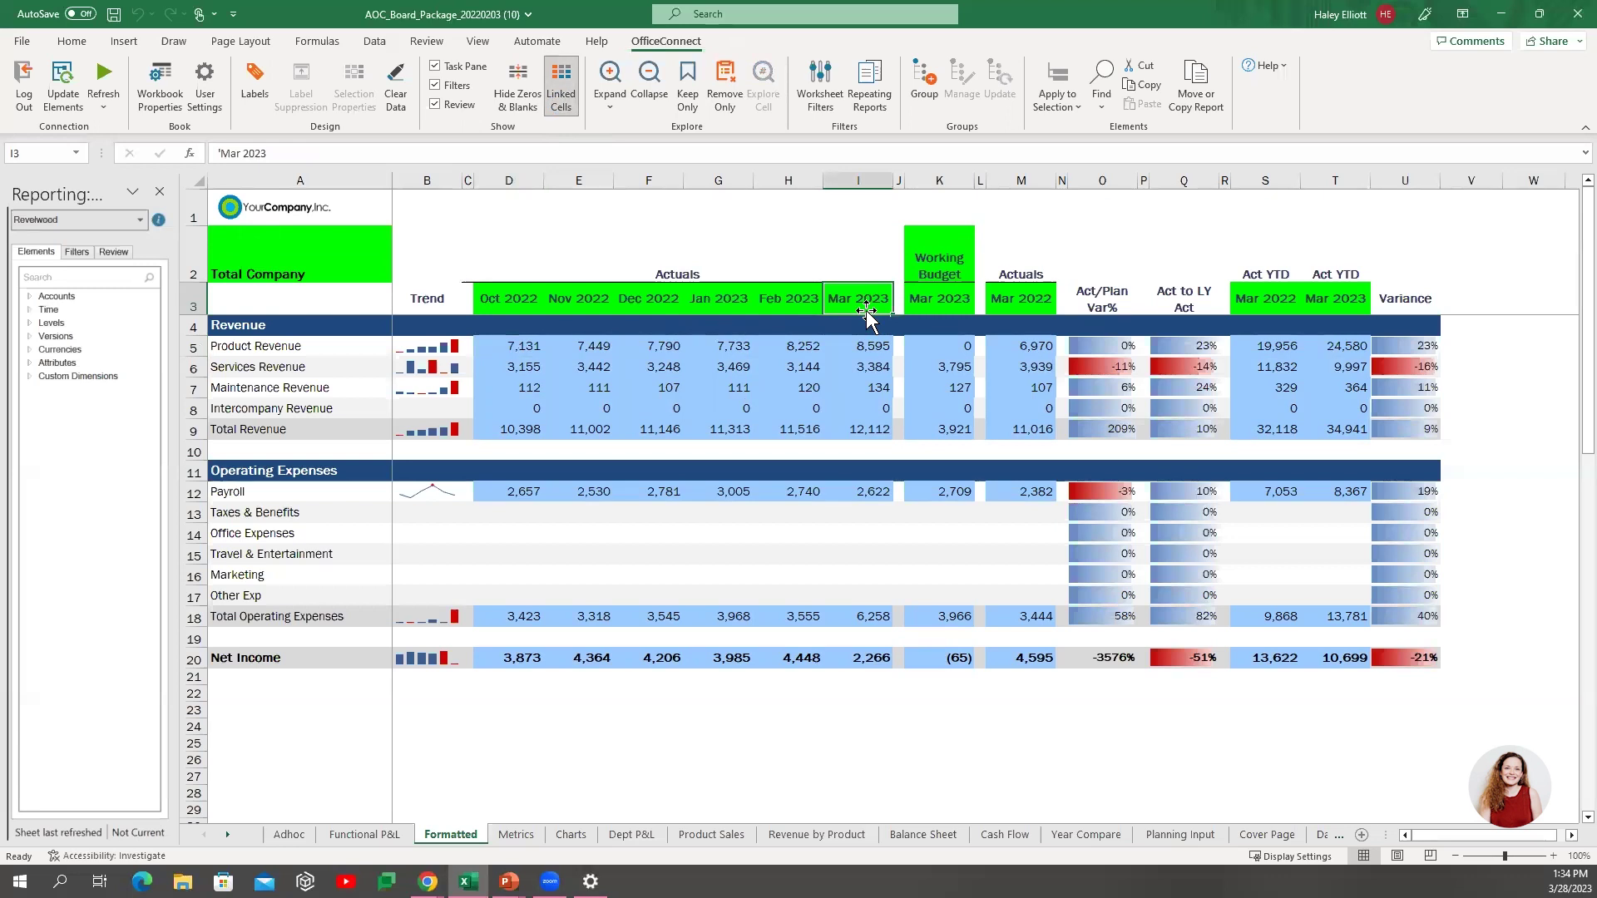
click(866, 346)
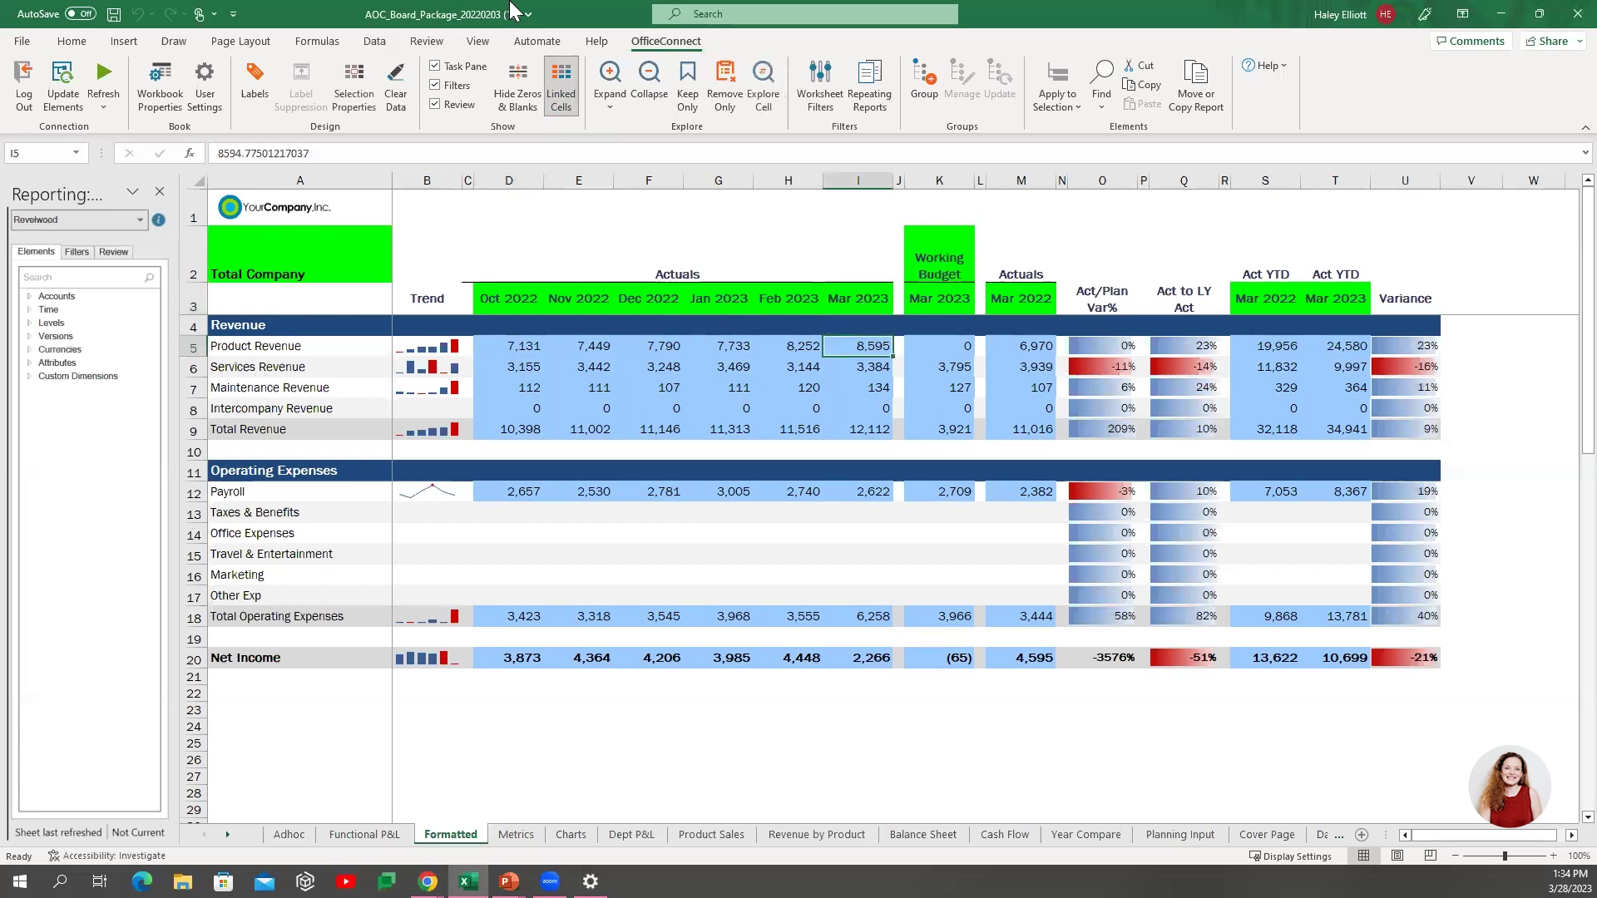
click(763, 83)
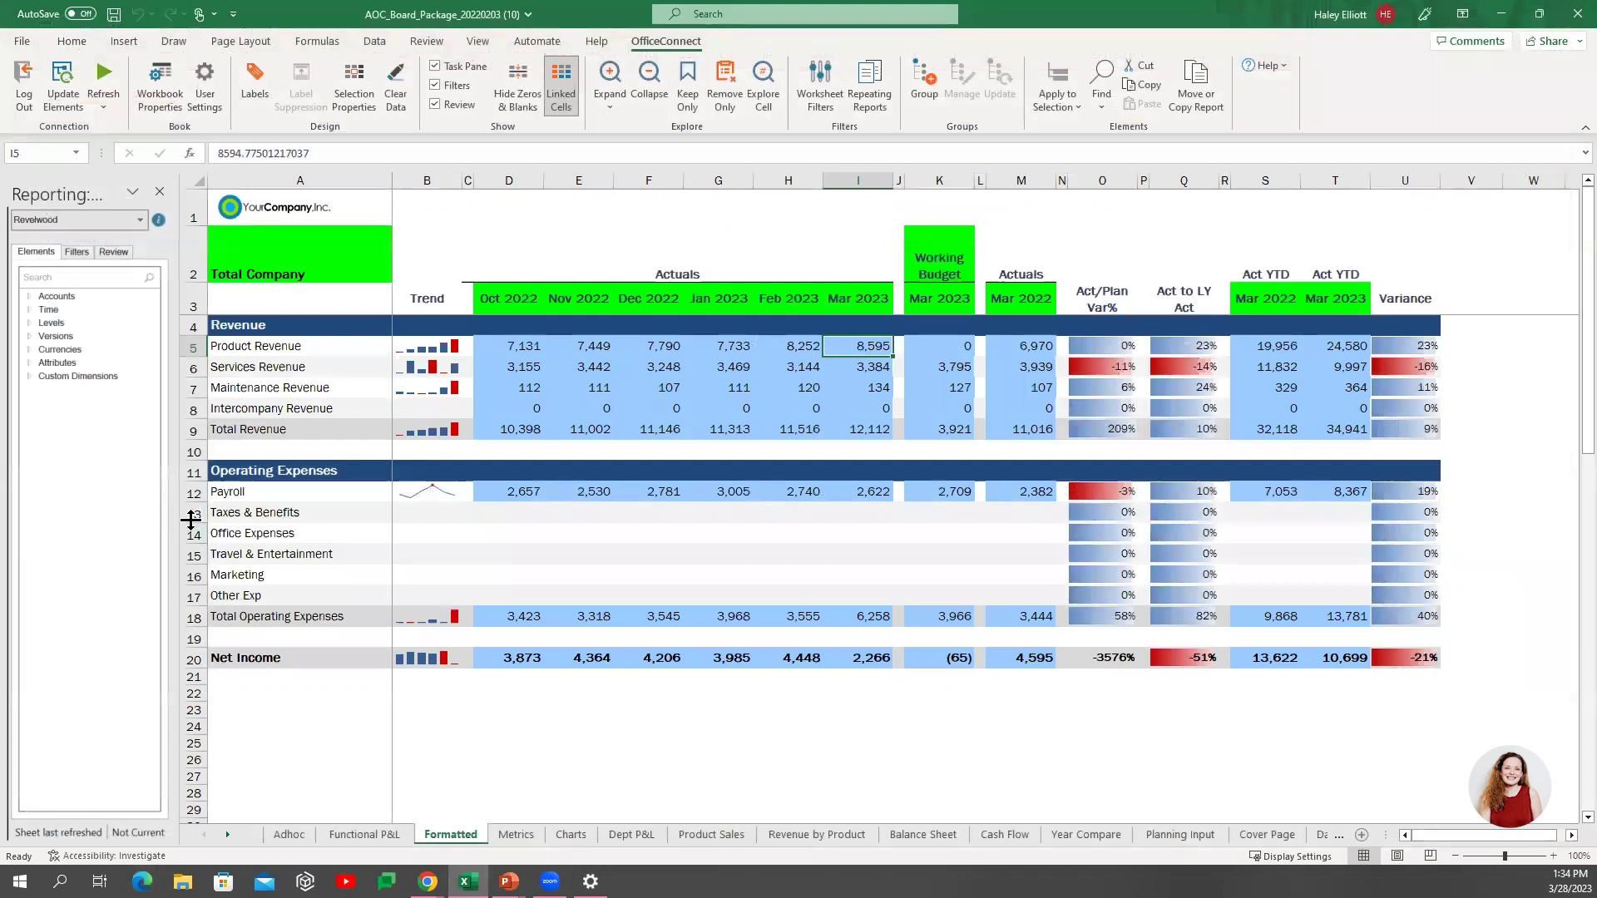
Link rows 13 to 17, Taxes & Benefits through Other Exp, to GL accounts 6200 through 6999 and turn off the linked-cell highlighting.
drag(191, 520, 191, 595)
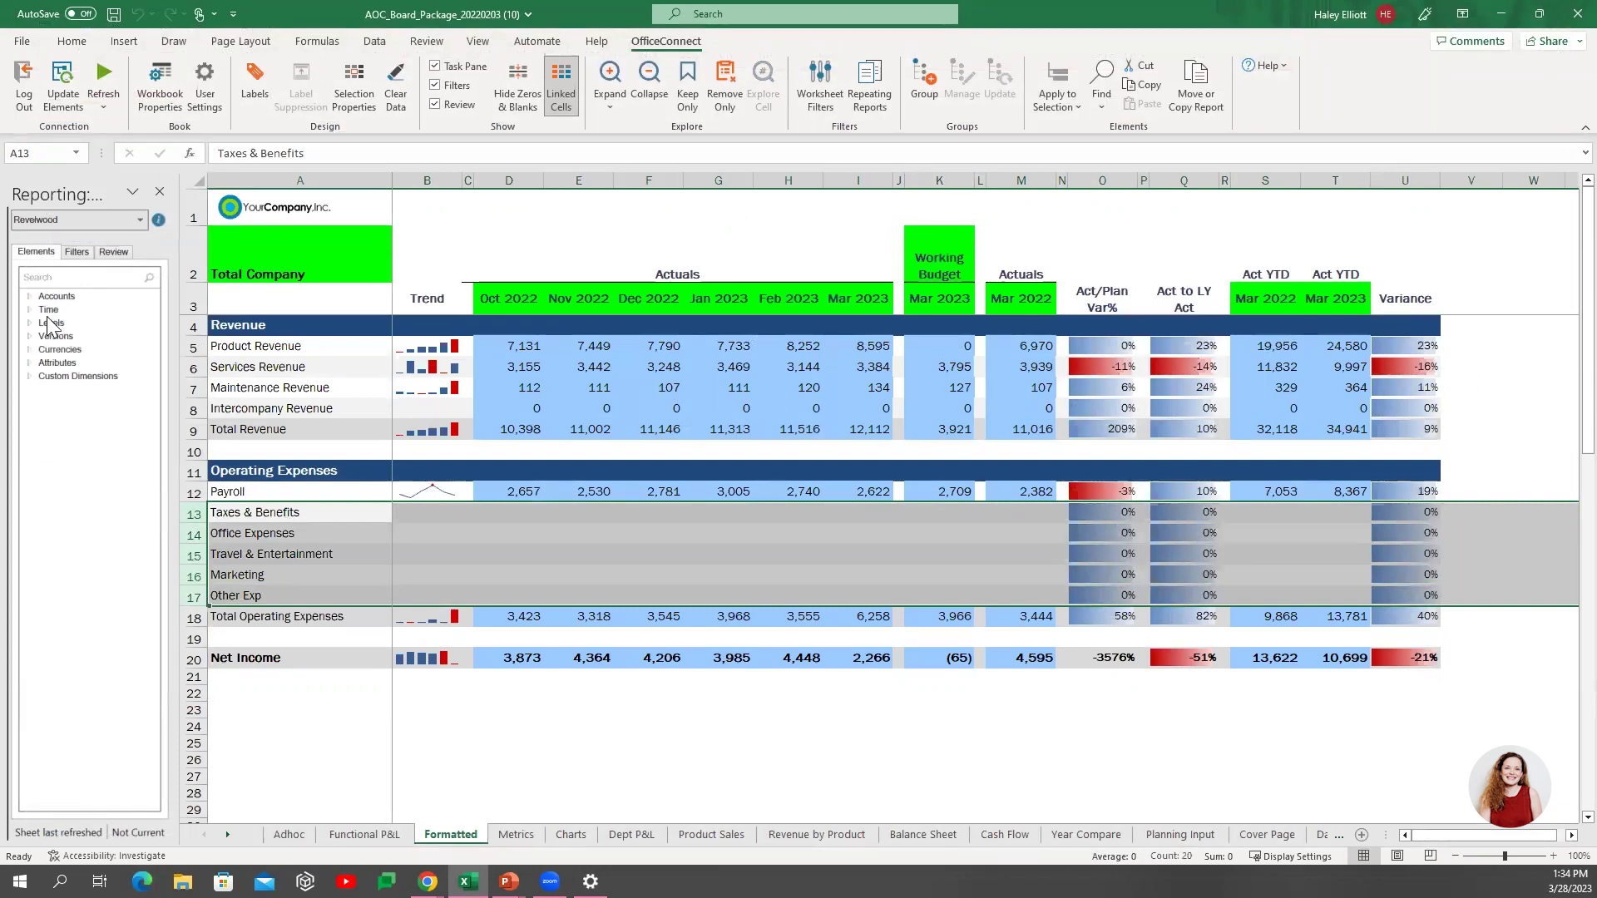
click(28, 296)
click(44, 309)
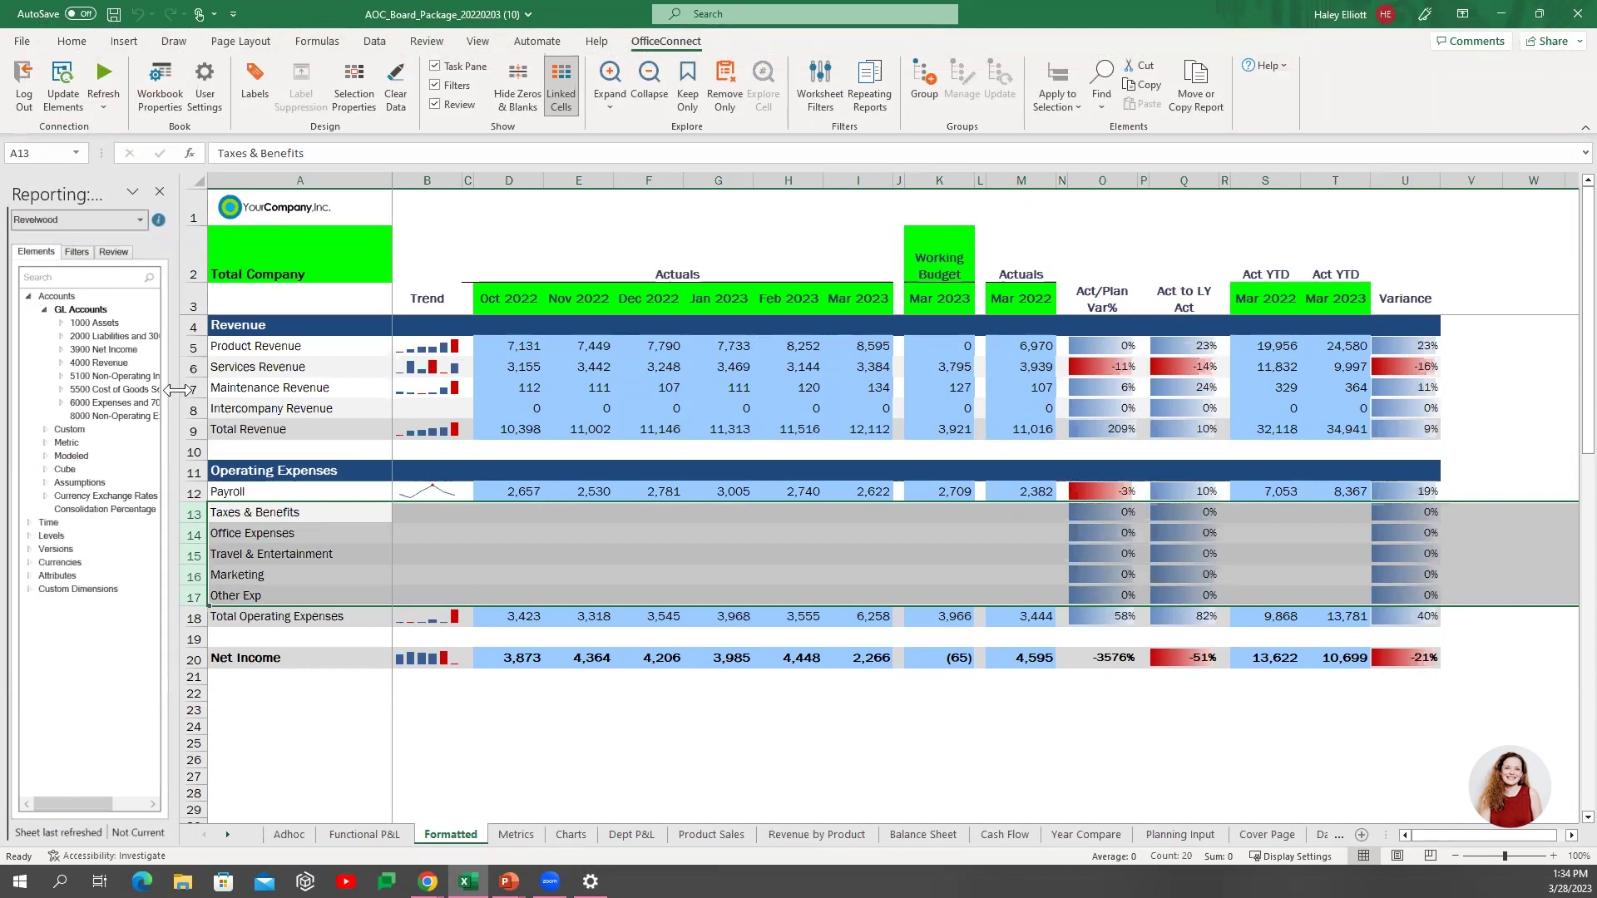
drag(176, 390, 267, 391)
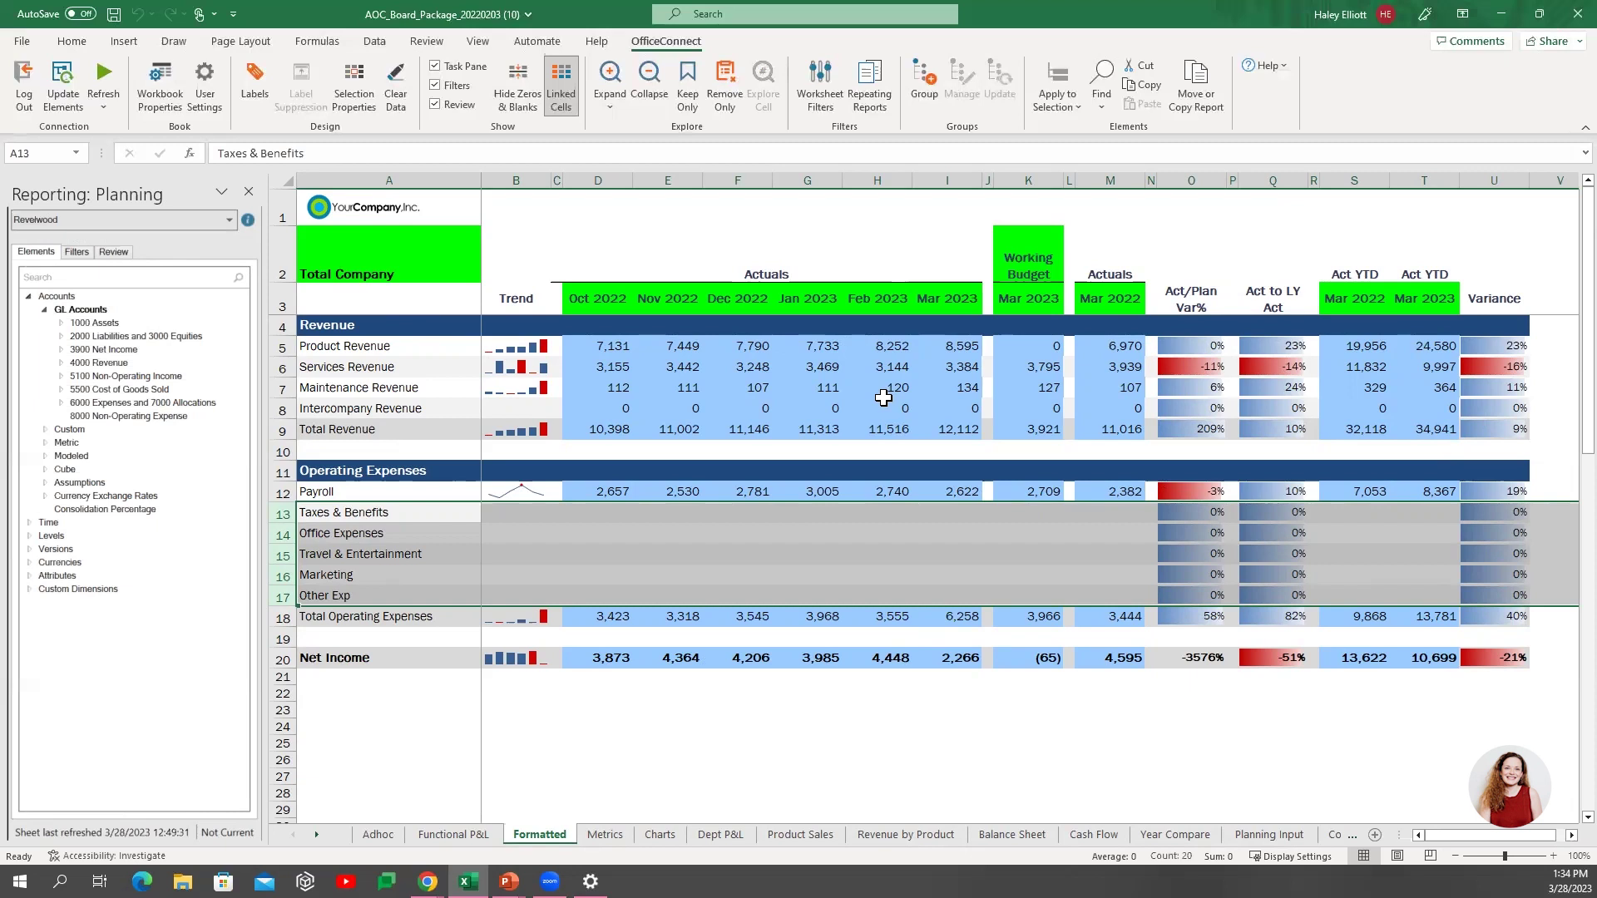
click(60, 404)
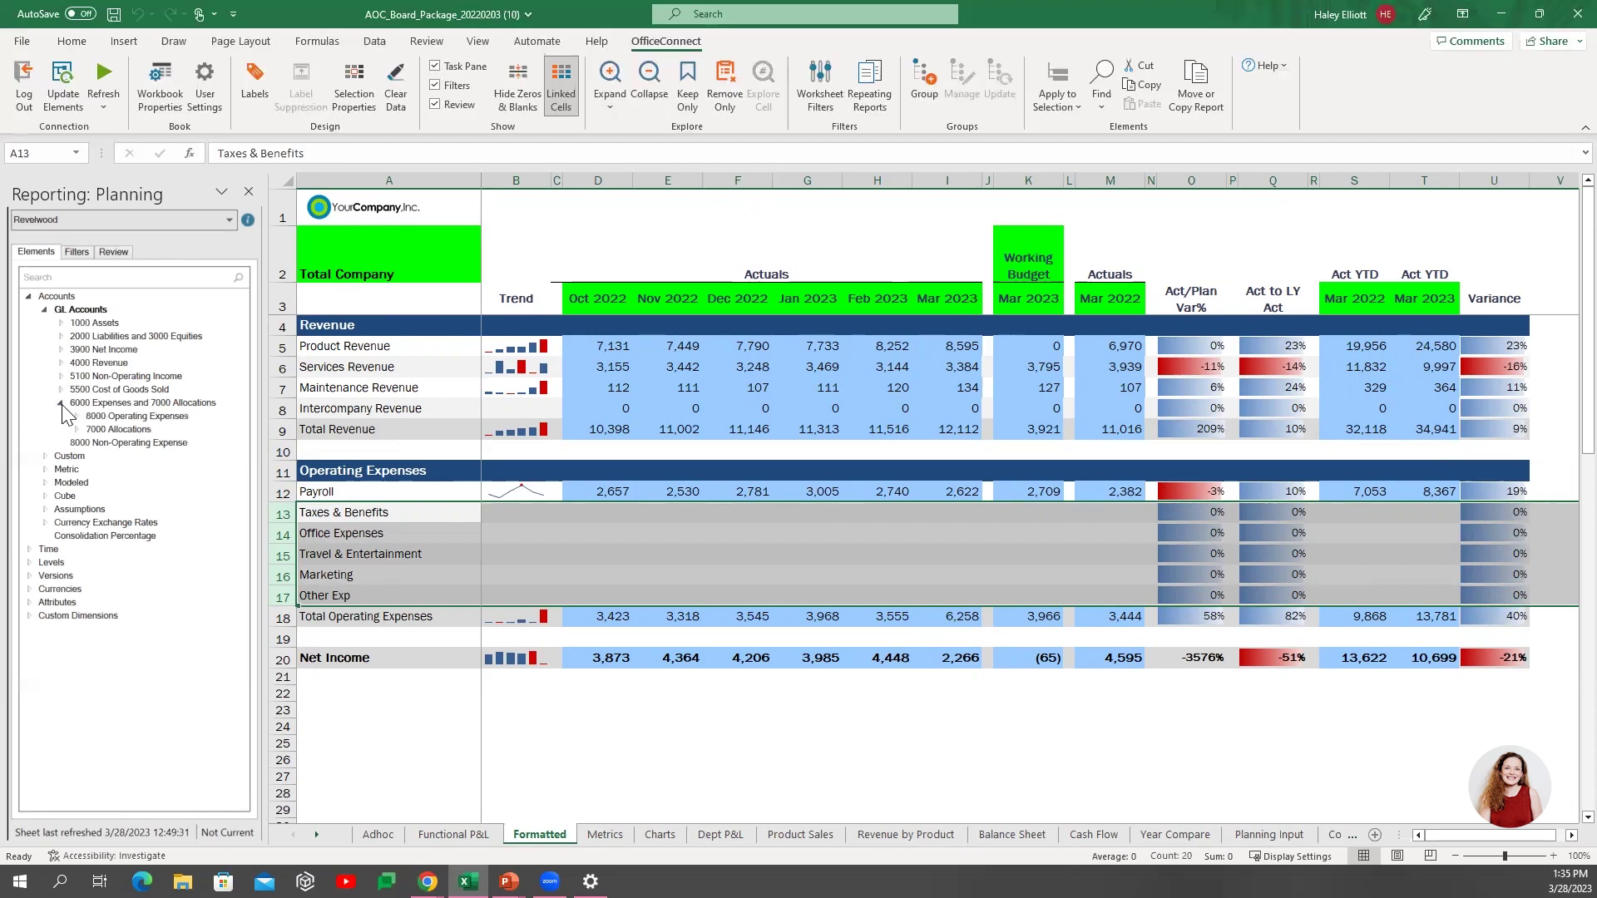
click(77, 416)
click(135, 446)
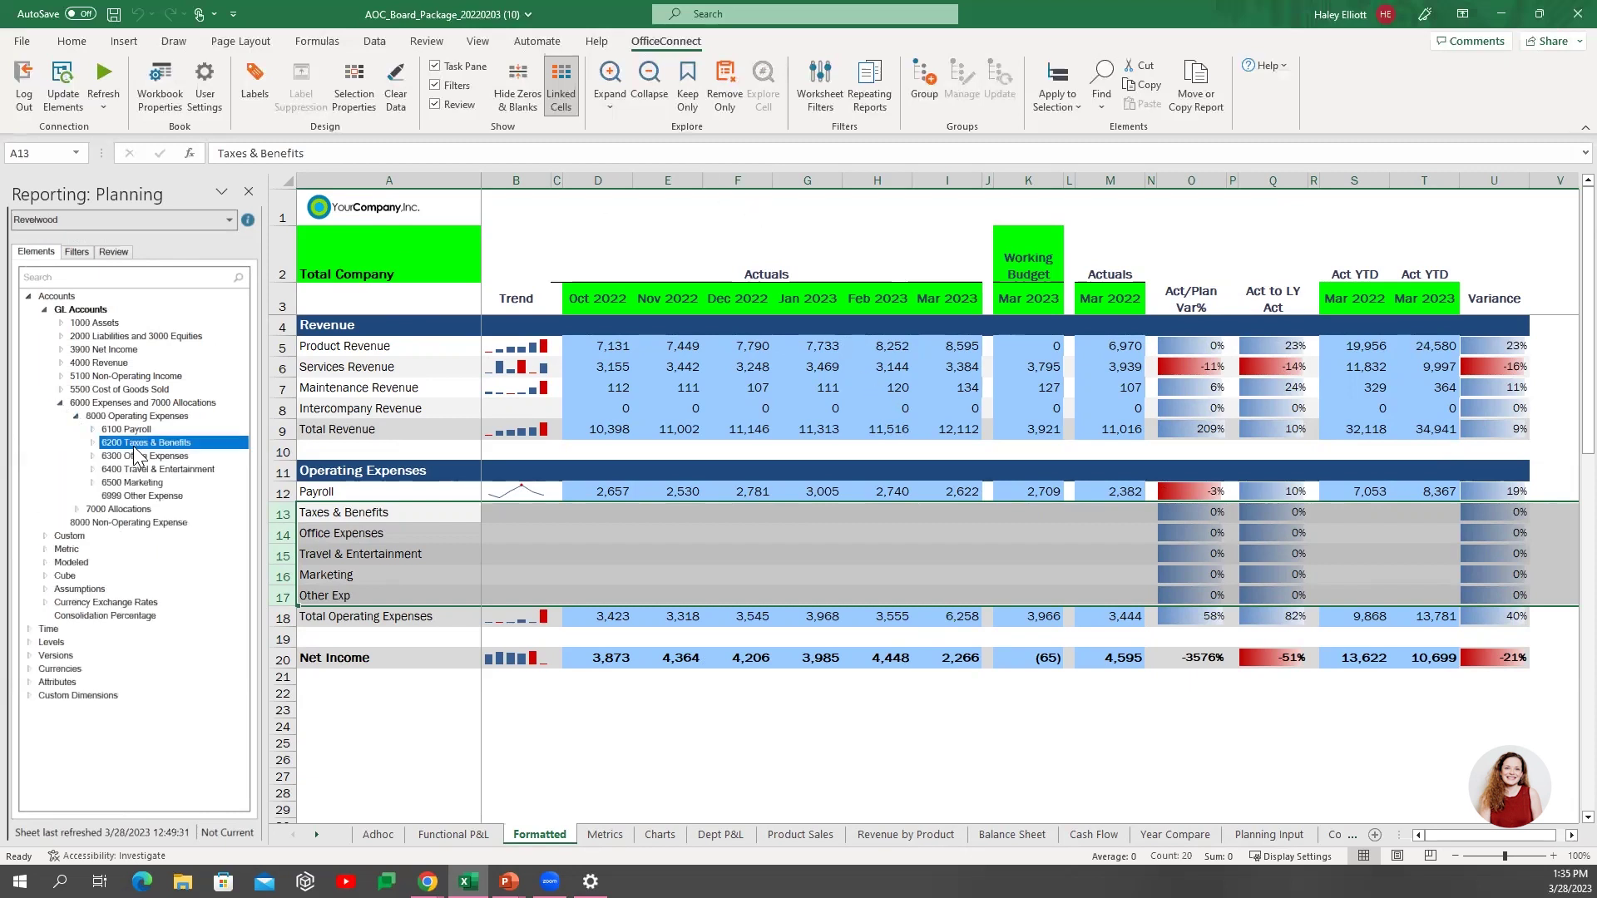
shift+click(159, 497)
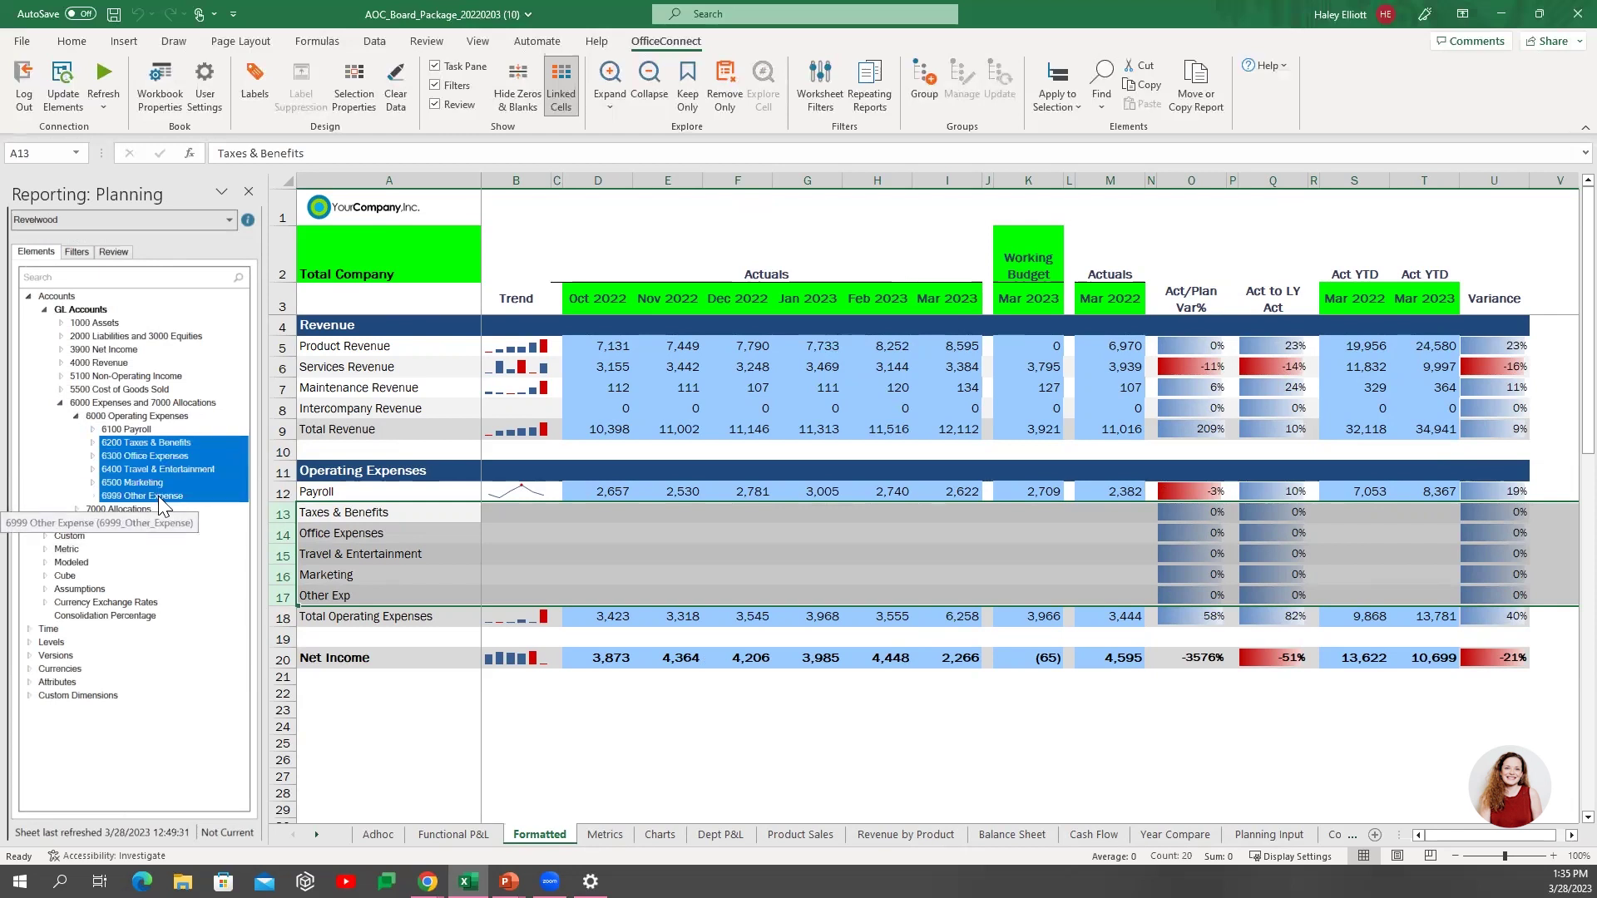
mouse_move(145, 443)
mouse_down()
mouse_move(182, 487)
mouse_move(308, 521)
mouse_up()
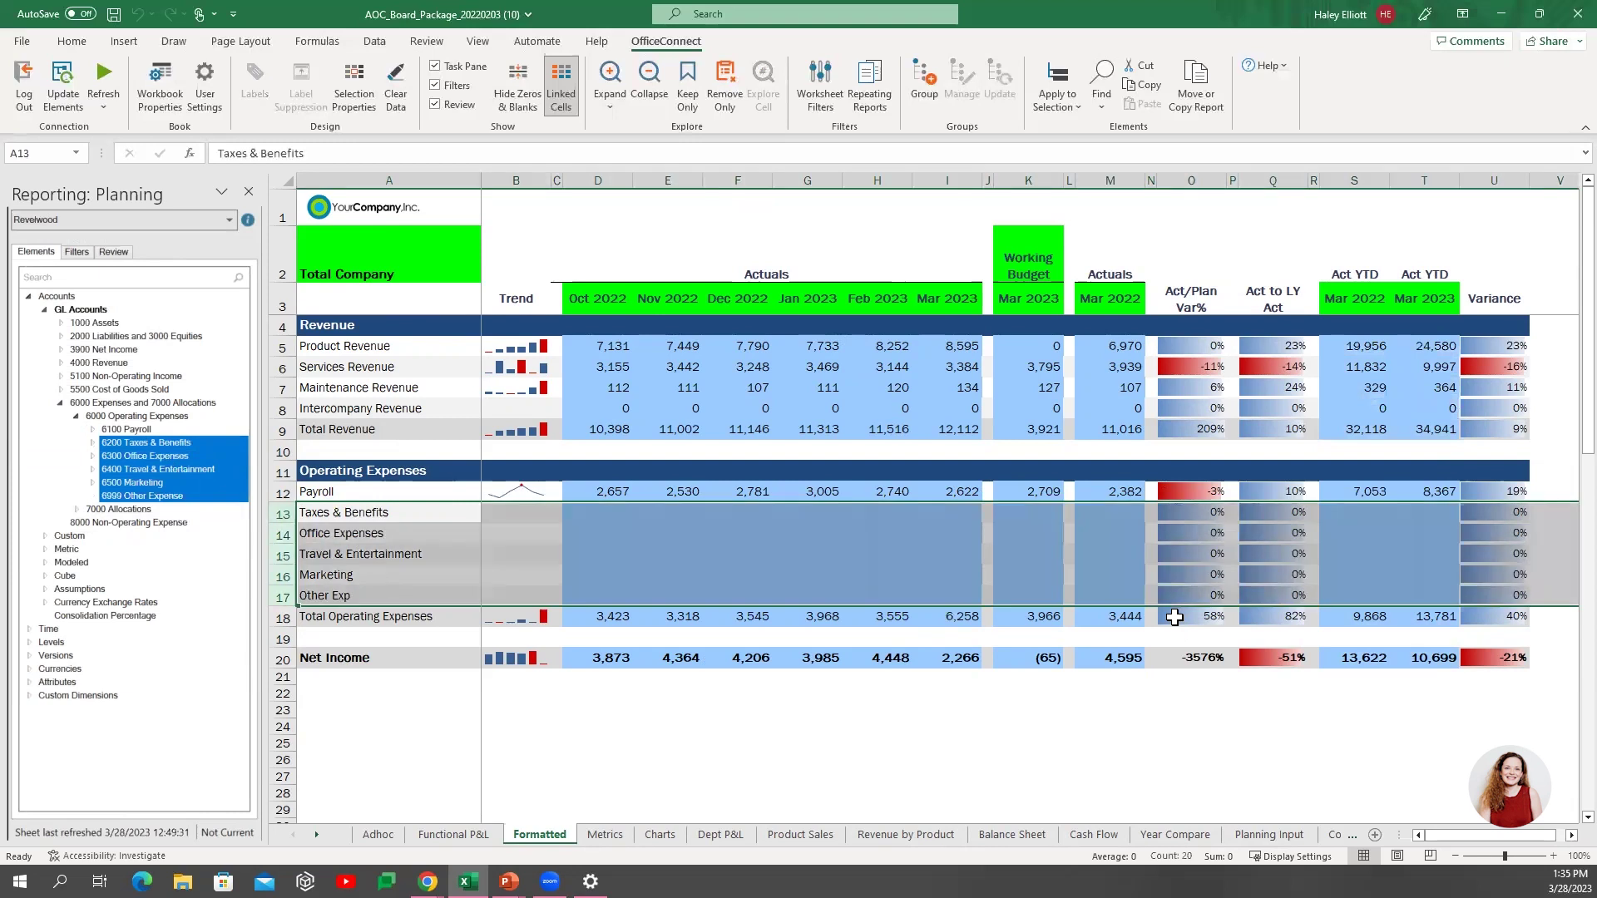
click(1050, 578)
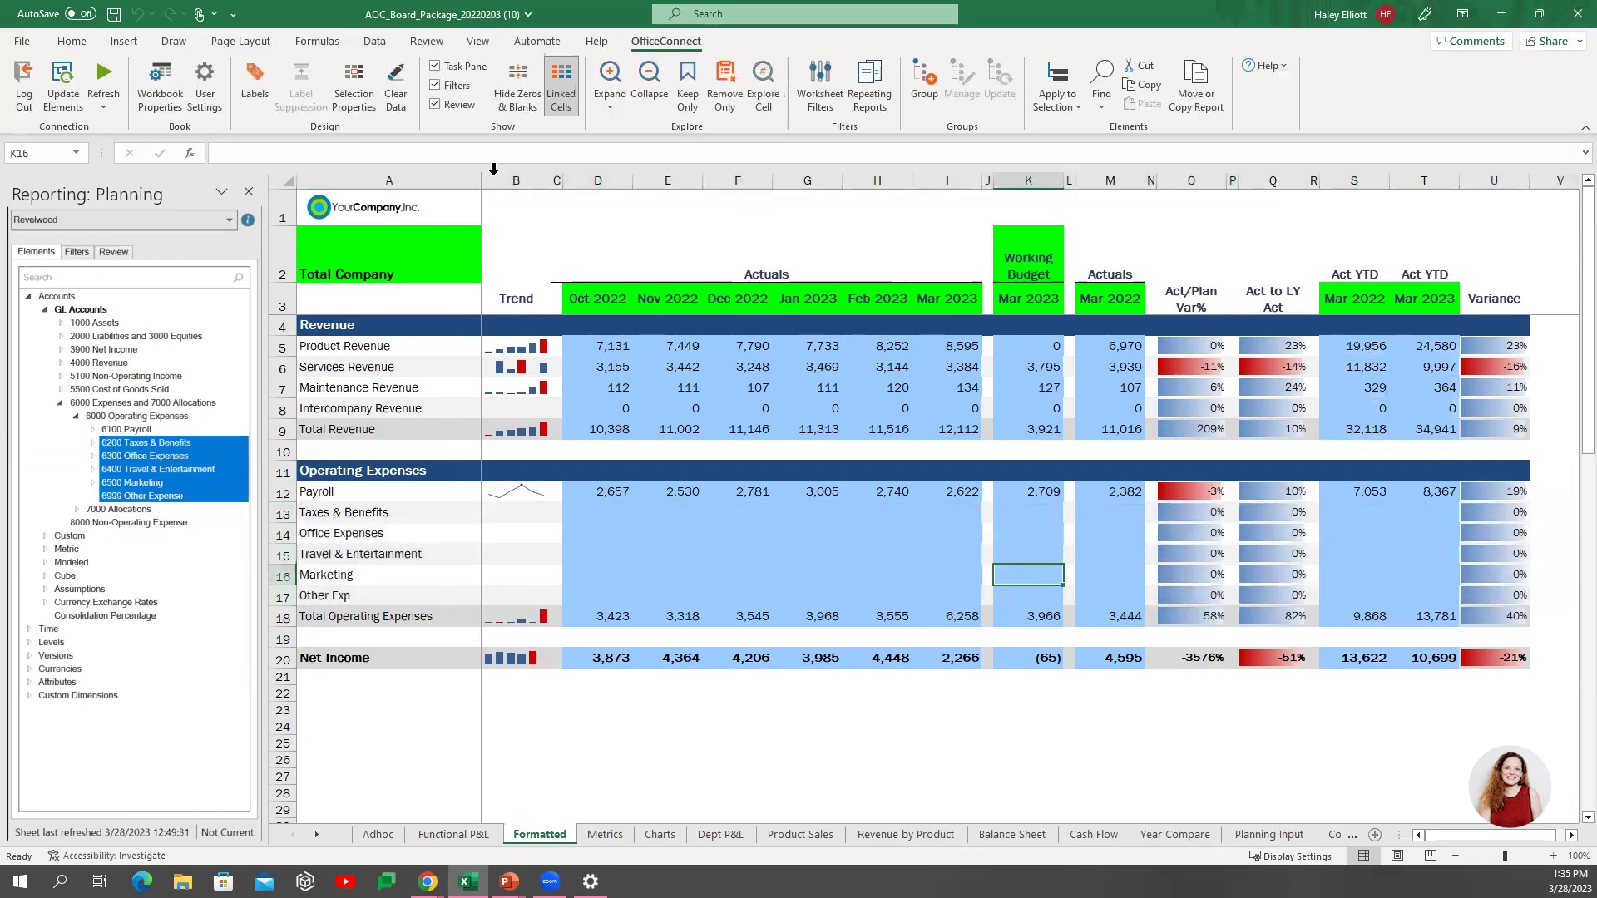
click(558, 84)
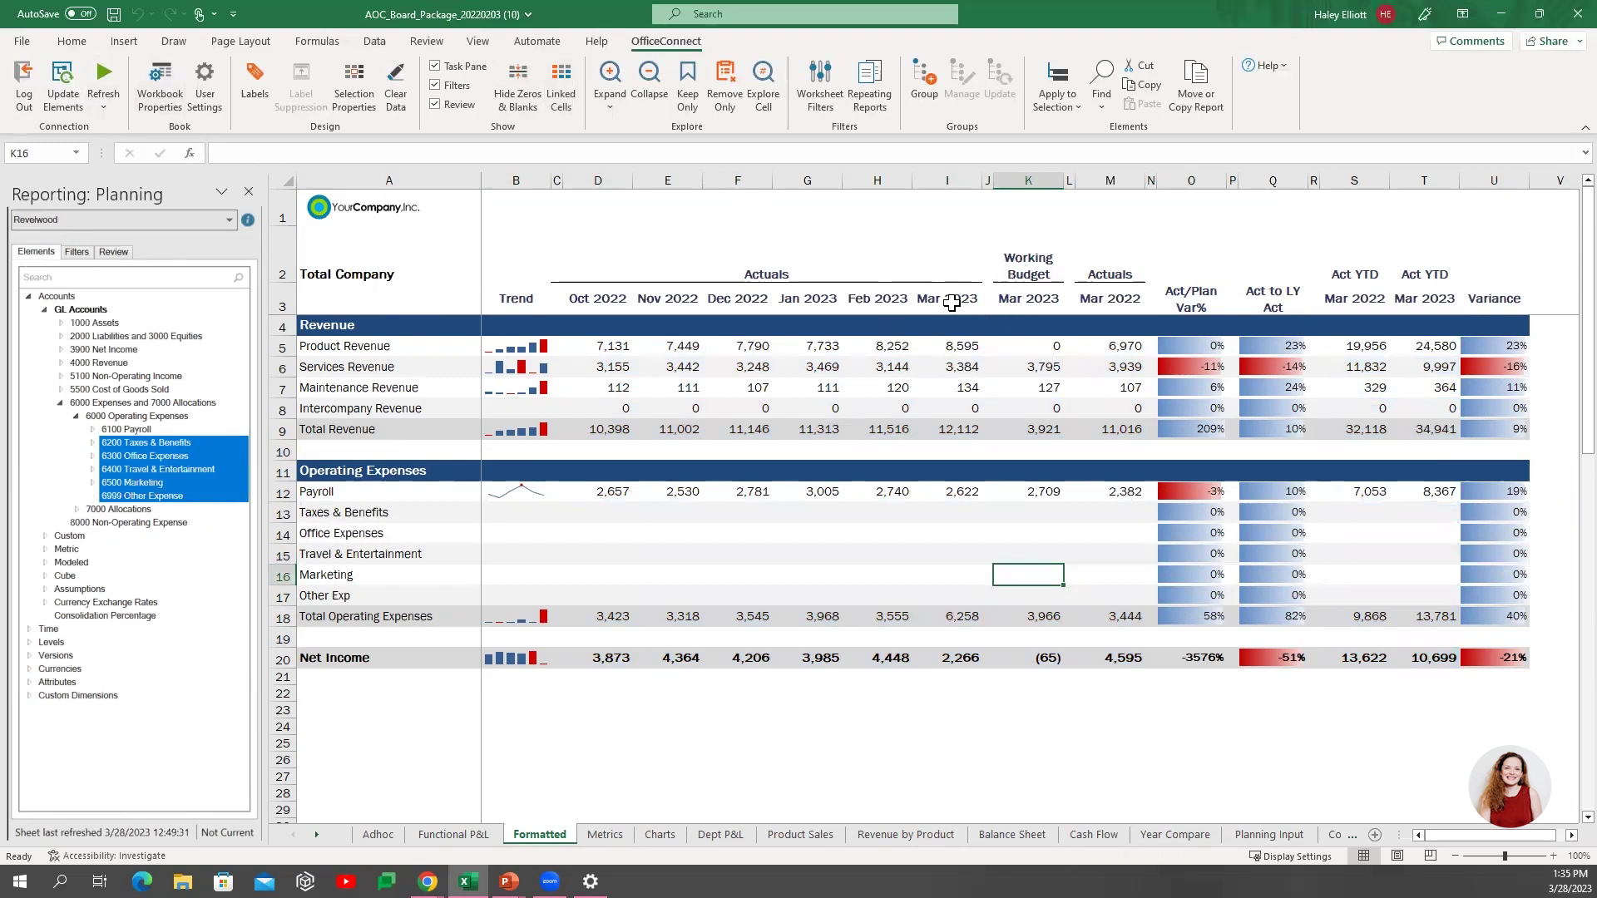
Set the workbook's report date to Friday, April 28, 2023 and refresh the report data.
click(169, 105)
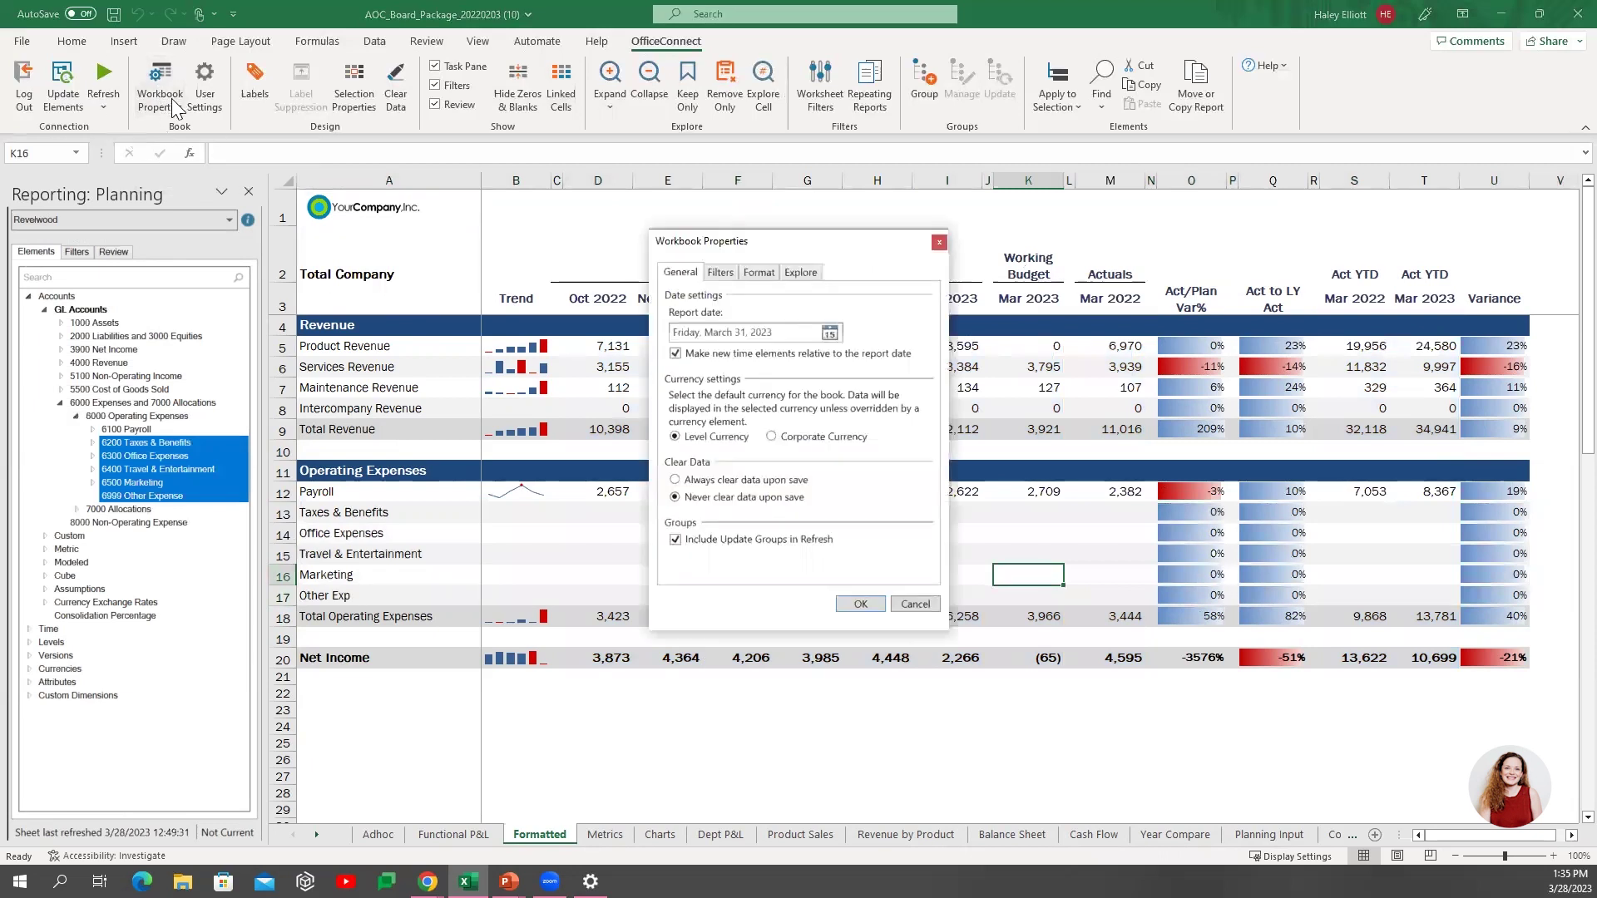
click(829, 333)
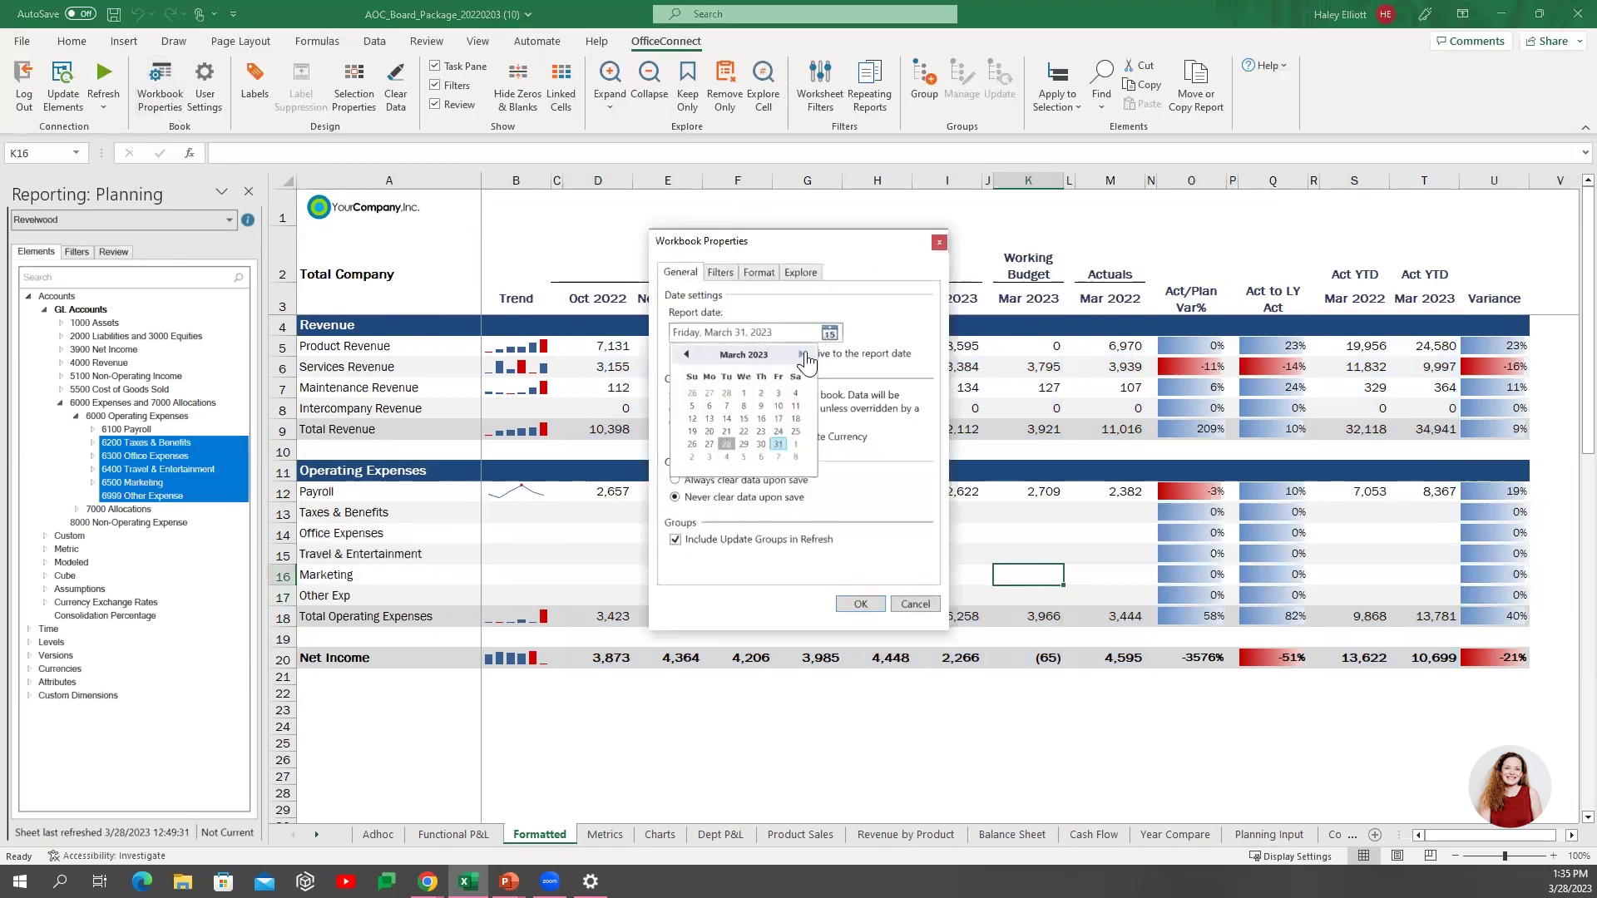
click(801, 356)
click(779, 445)
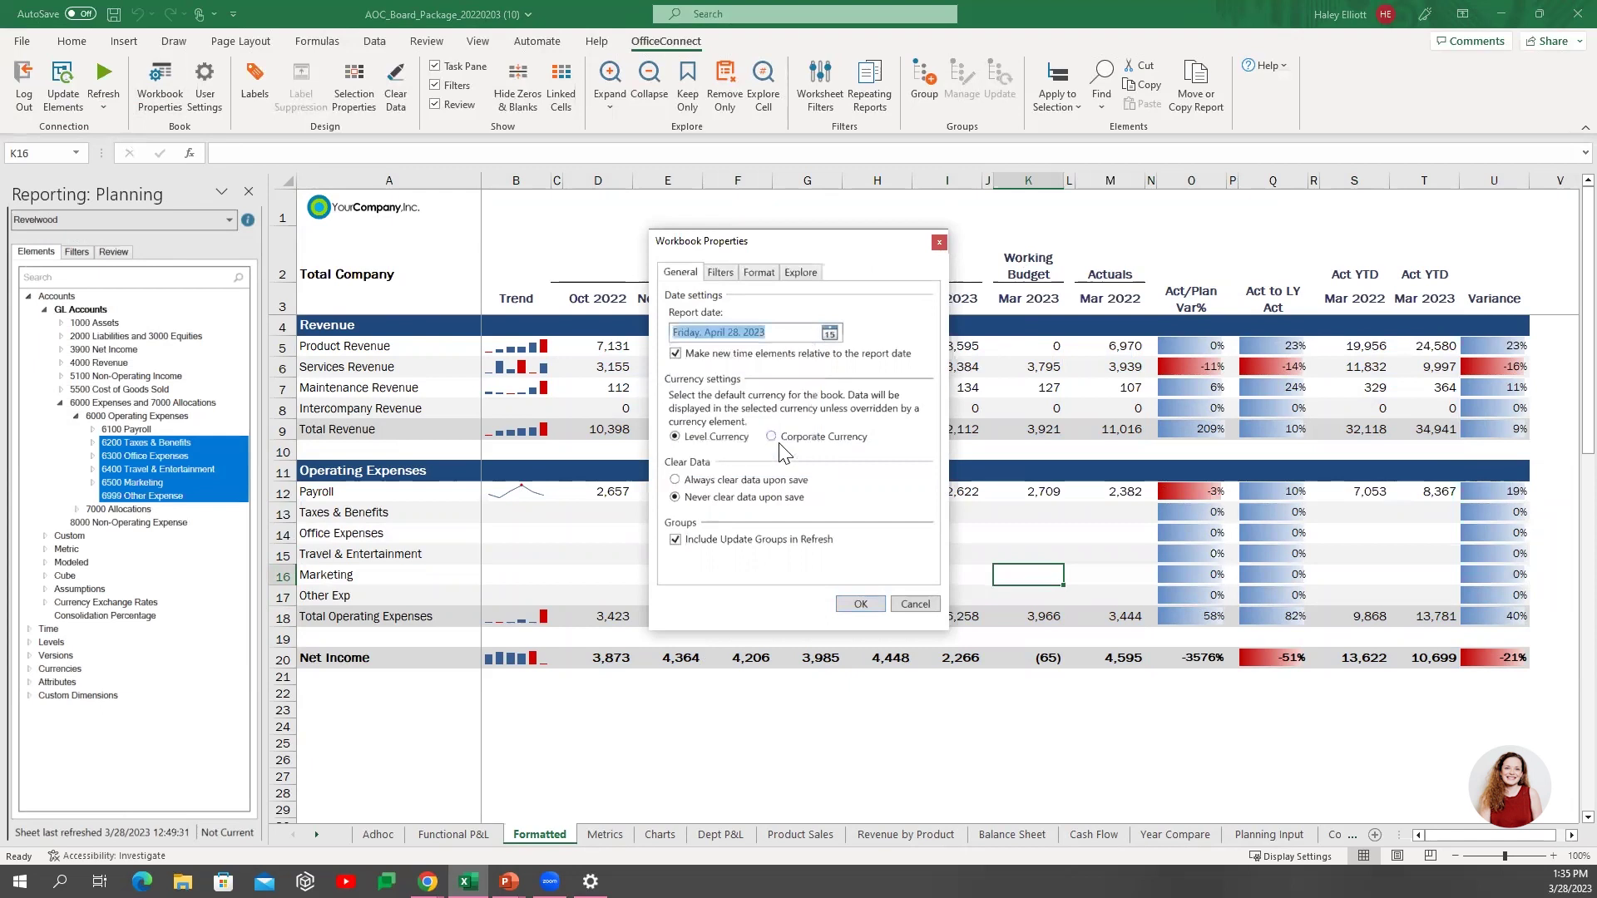
click(845, 604)
click(103, 83)
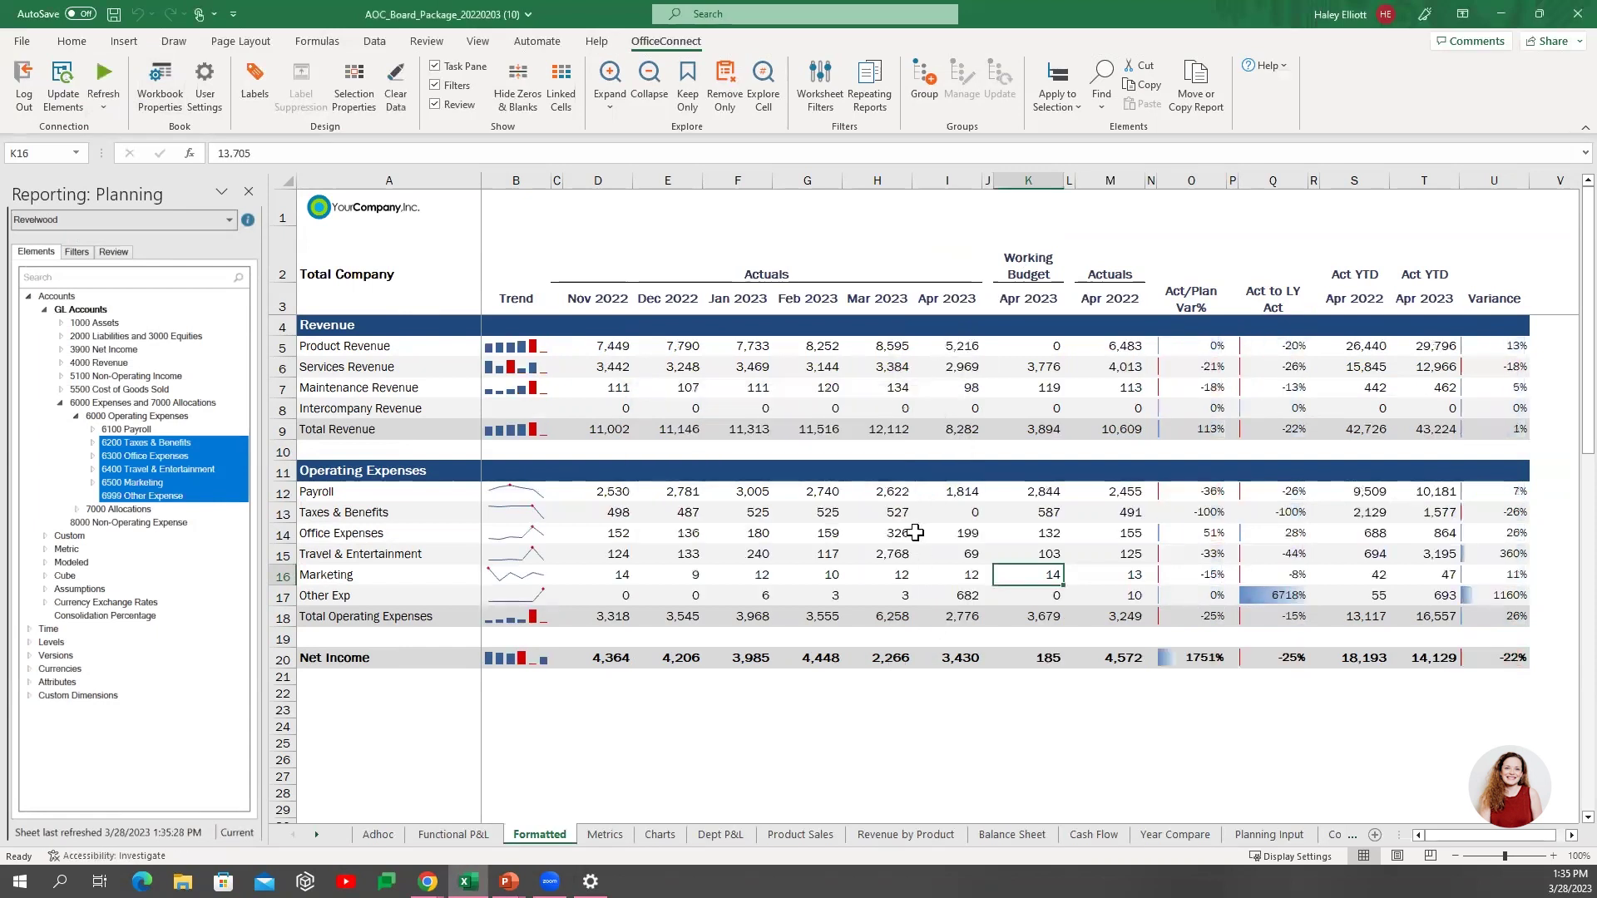
Examine the refreshed operating expense figures and the month headers in row 3 of the Formatted sheet.
drag(583, 512, 1049, 639)
drag(1010, 298, 589, 299)
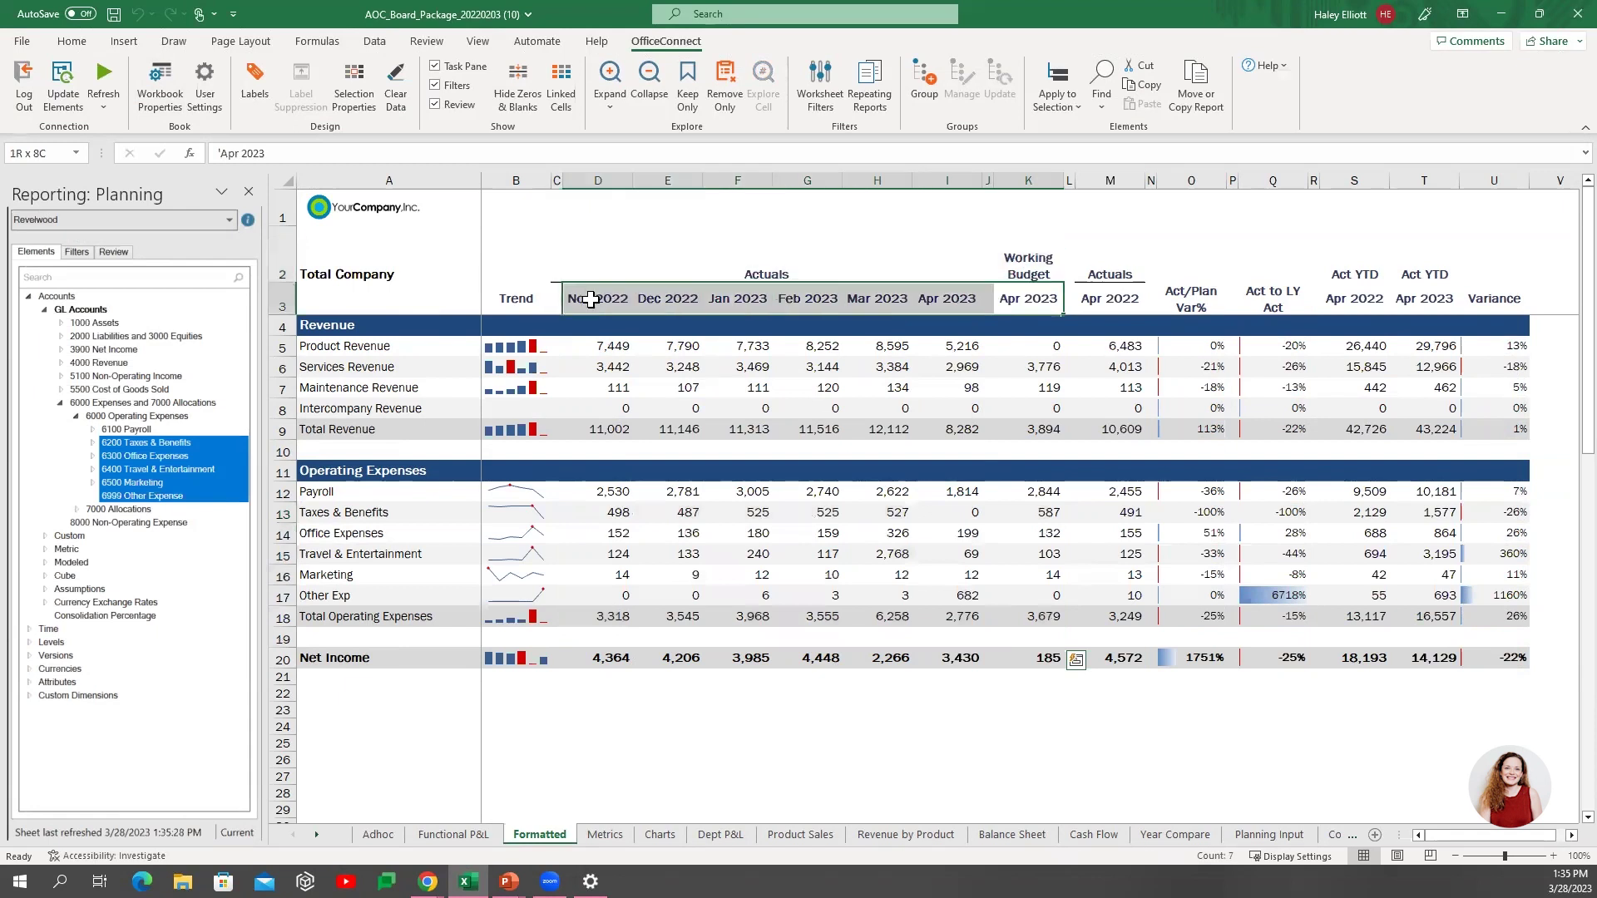
click(612, 494)
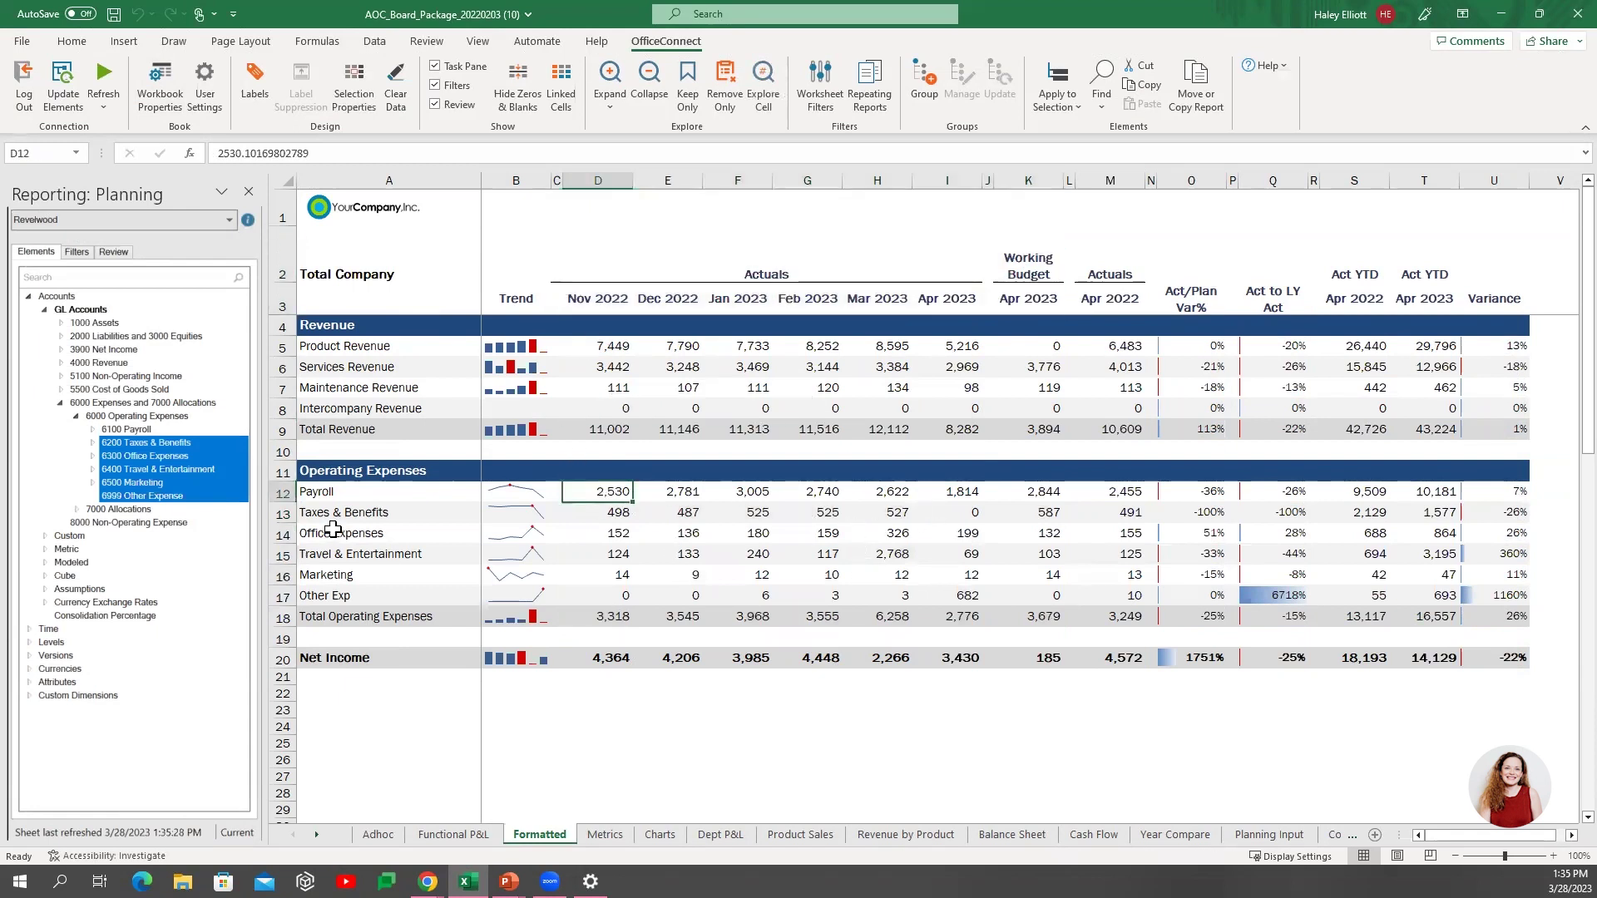
Expand the Payroll row into its sub-accounts and collapse it again.
click(280, 492)
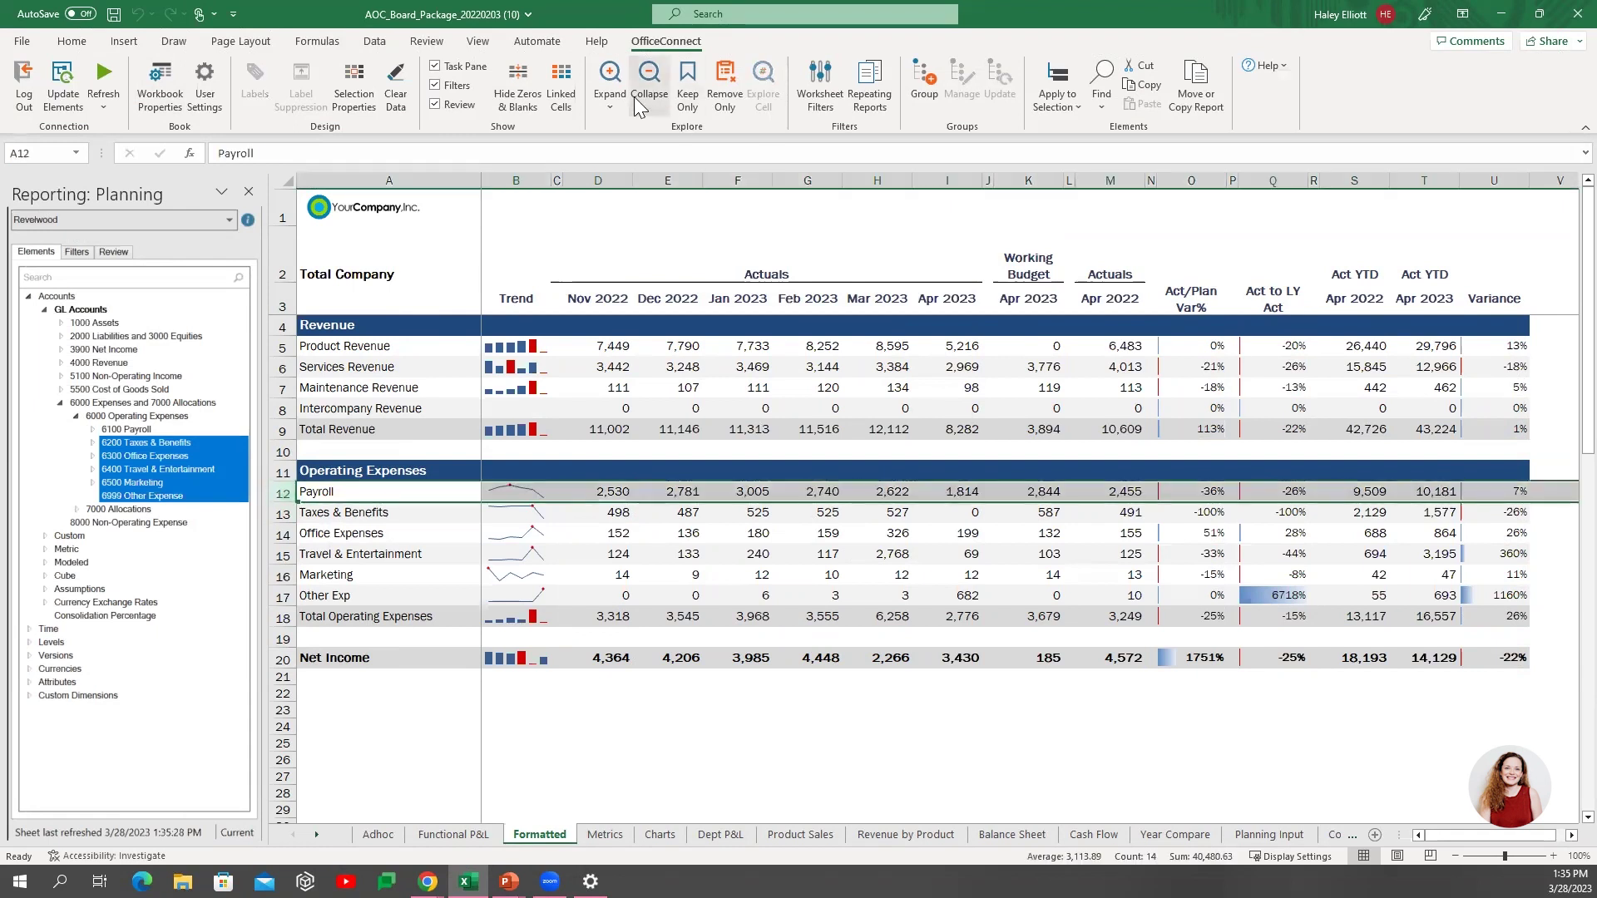
click(617, 79)
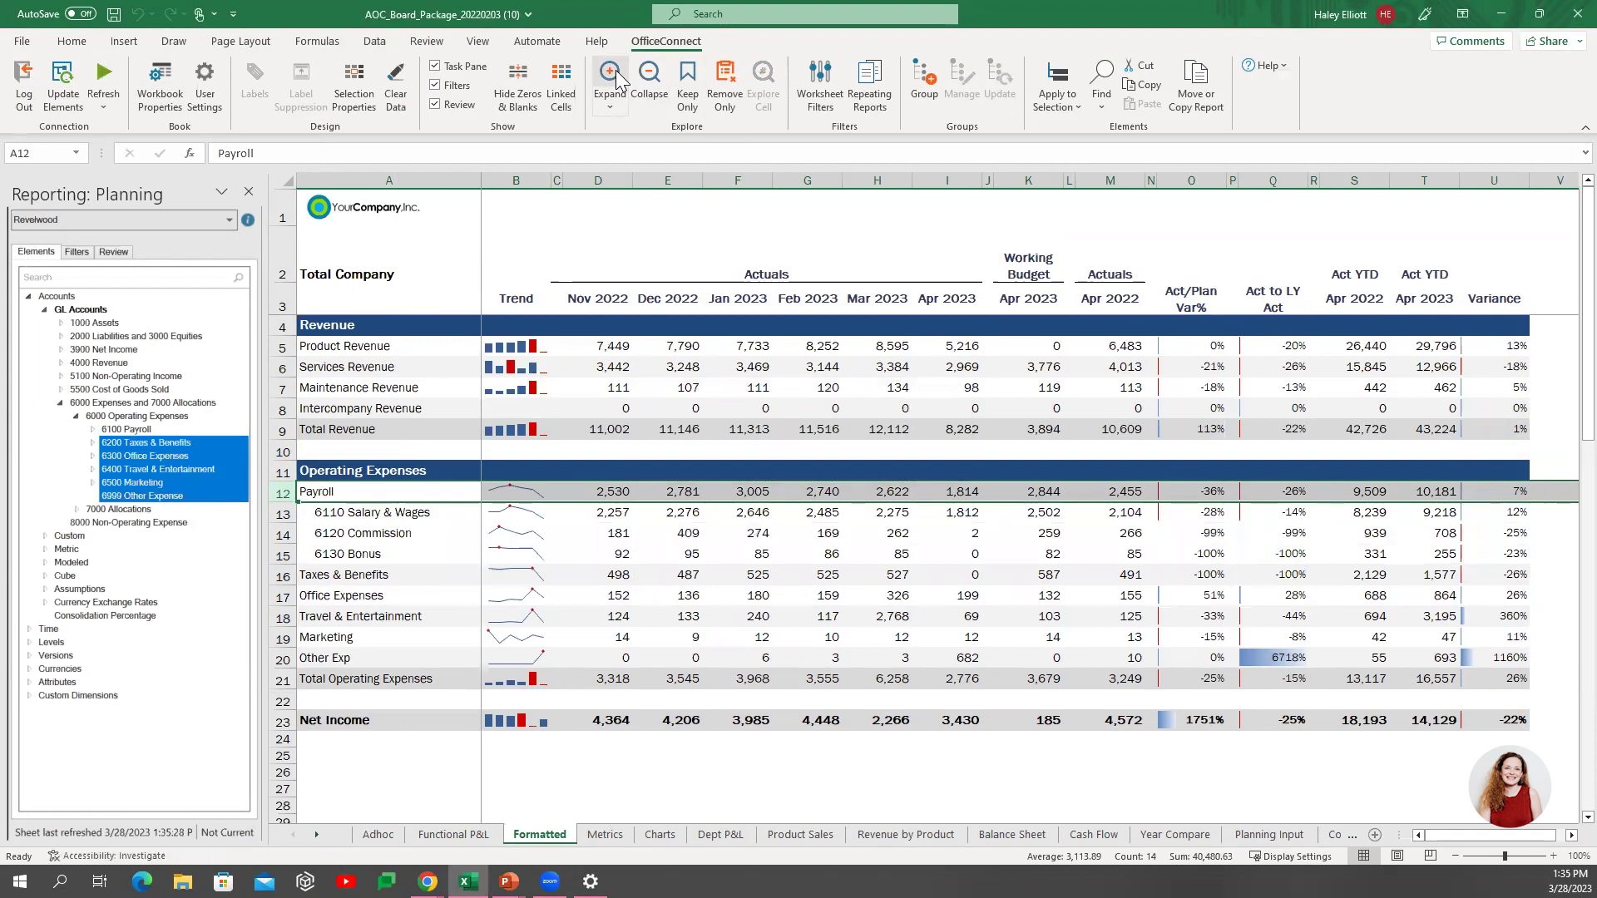
click(653, 82)
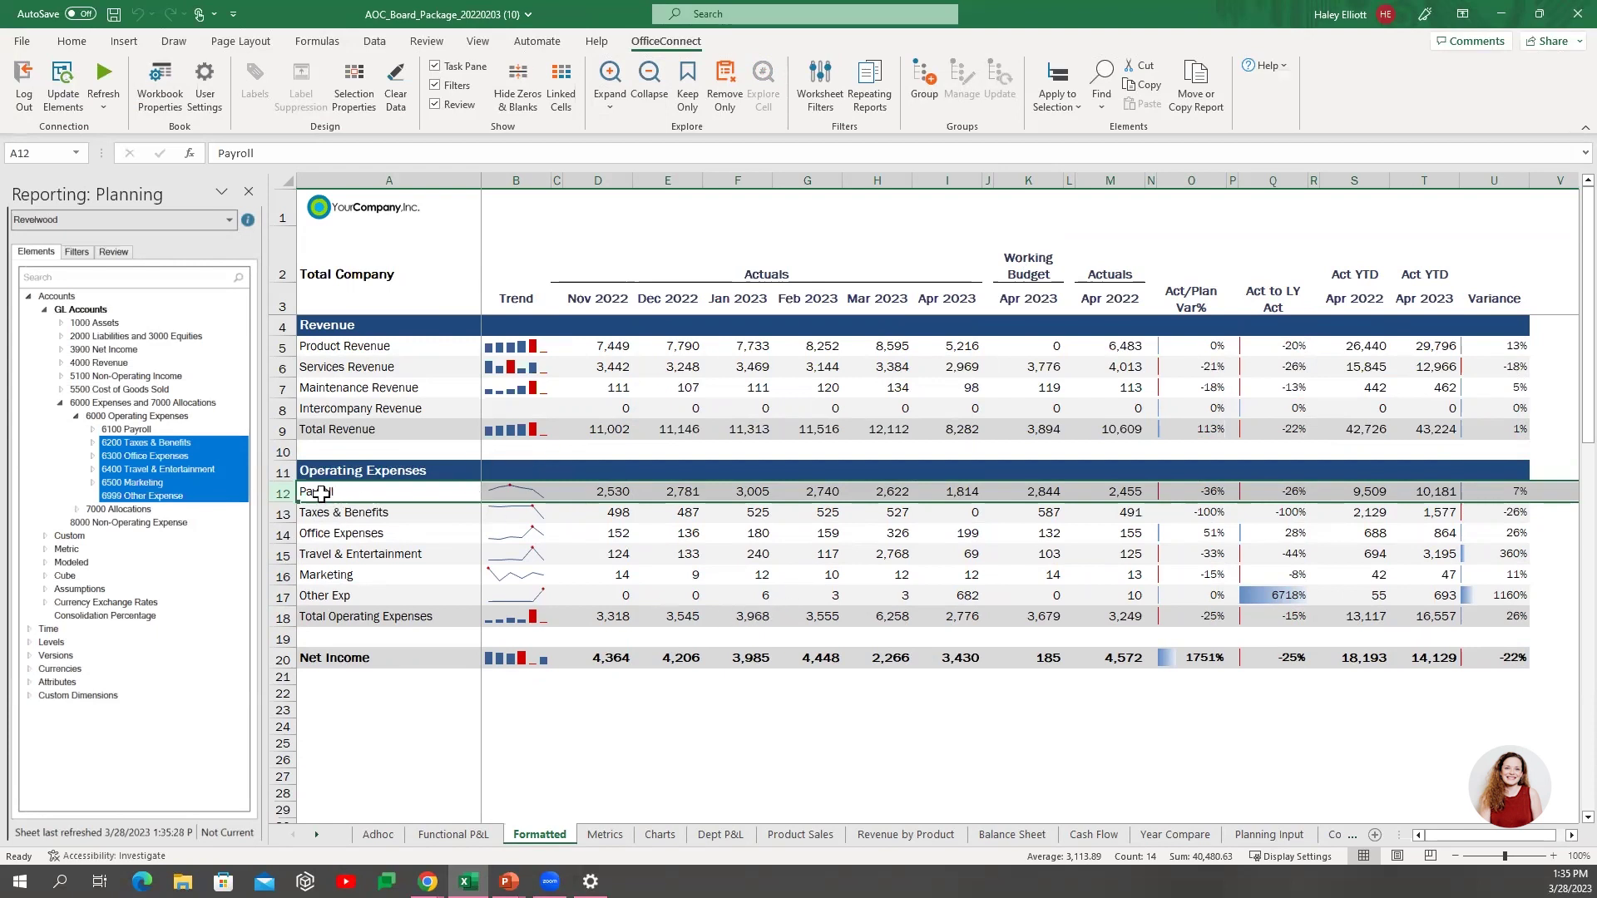
click(608, 495)
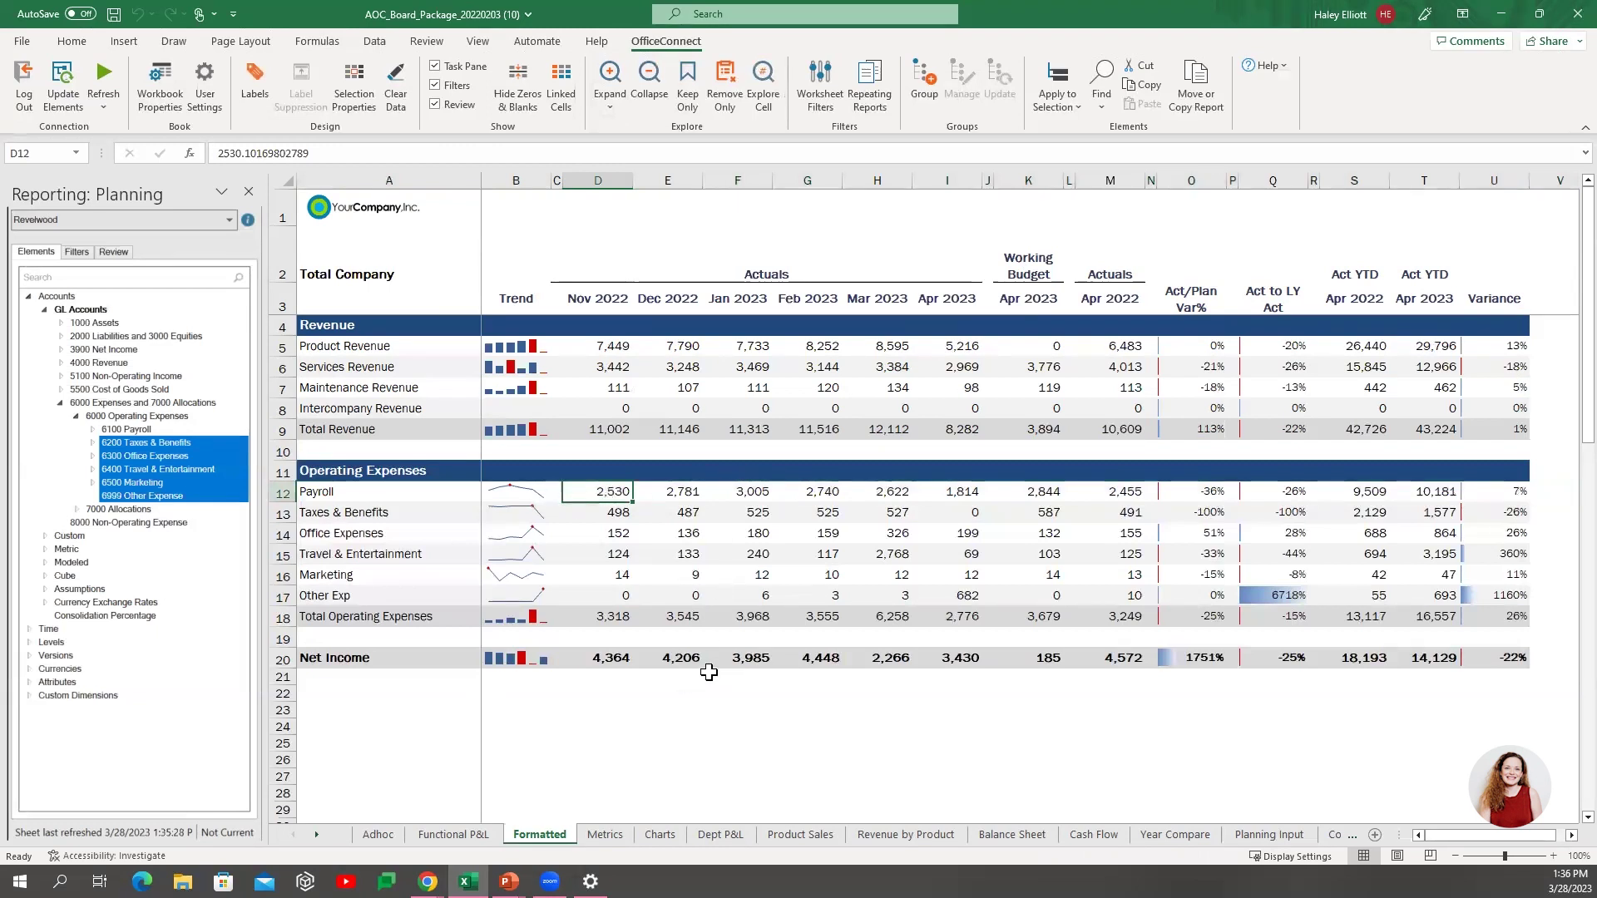
Create repeating reports of the Formatted sheet by level for United States, Canada and South Korea.
click(866, 85)
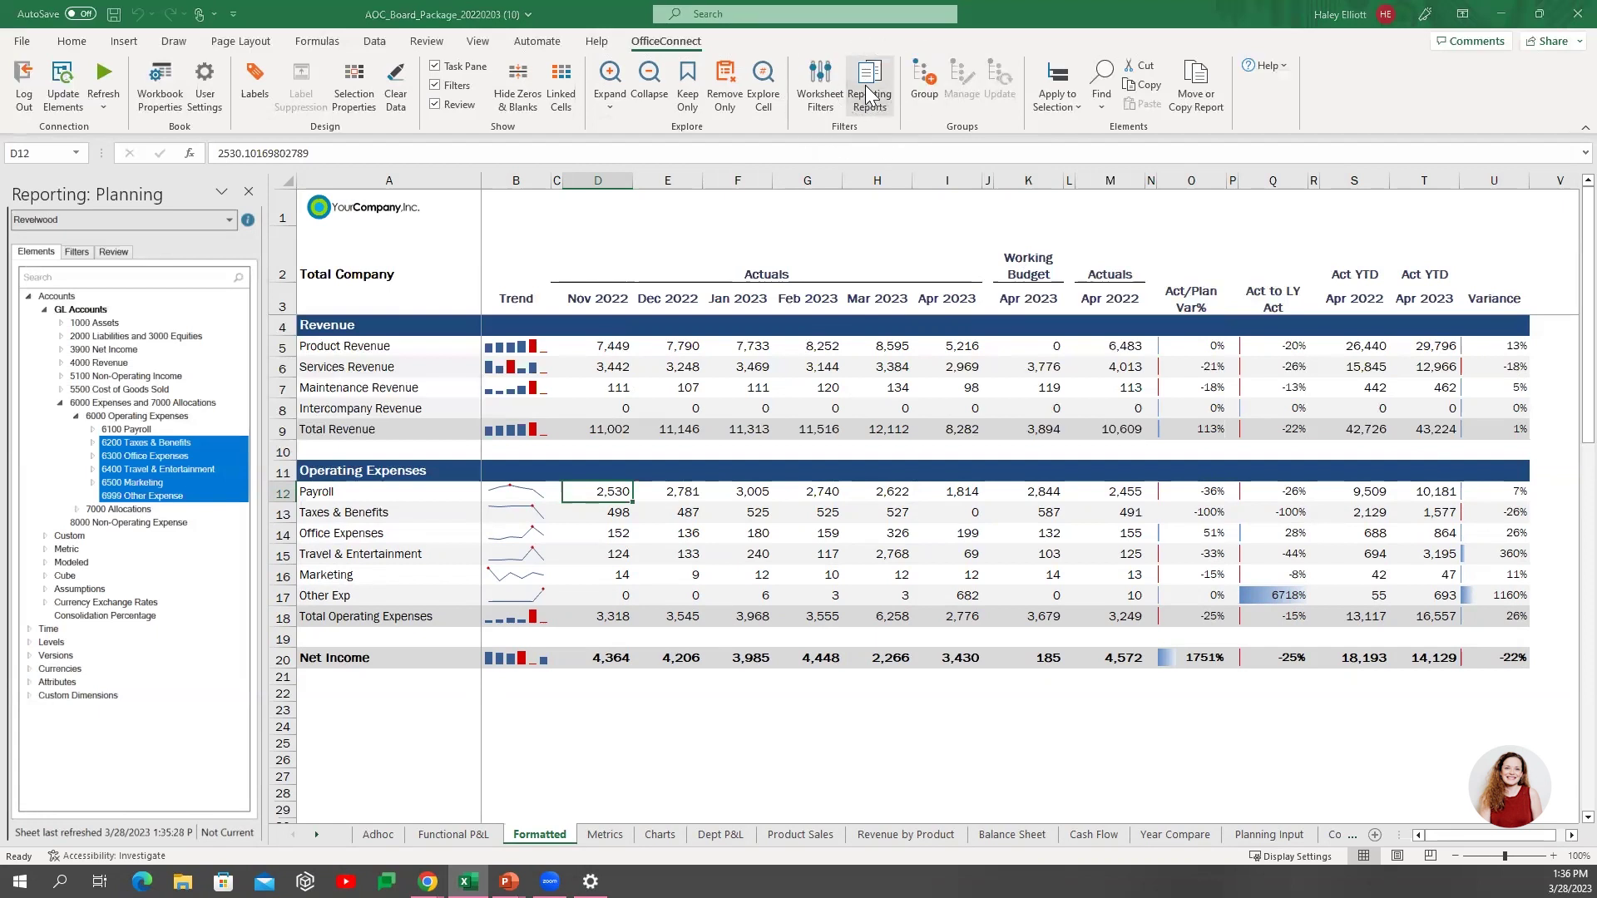
click(950, 297)
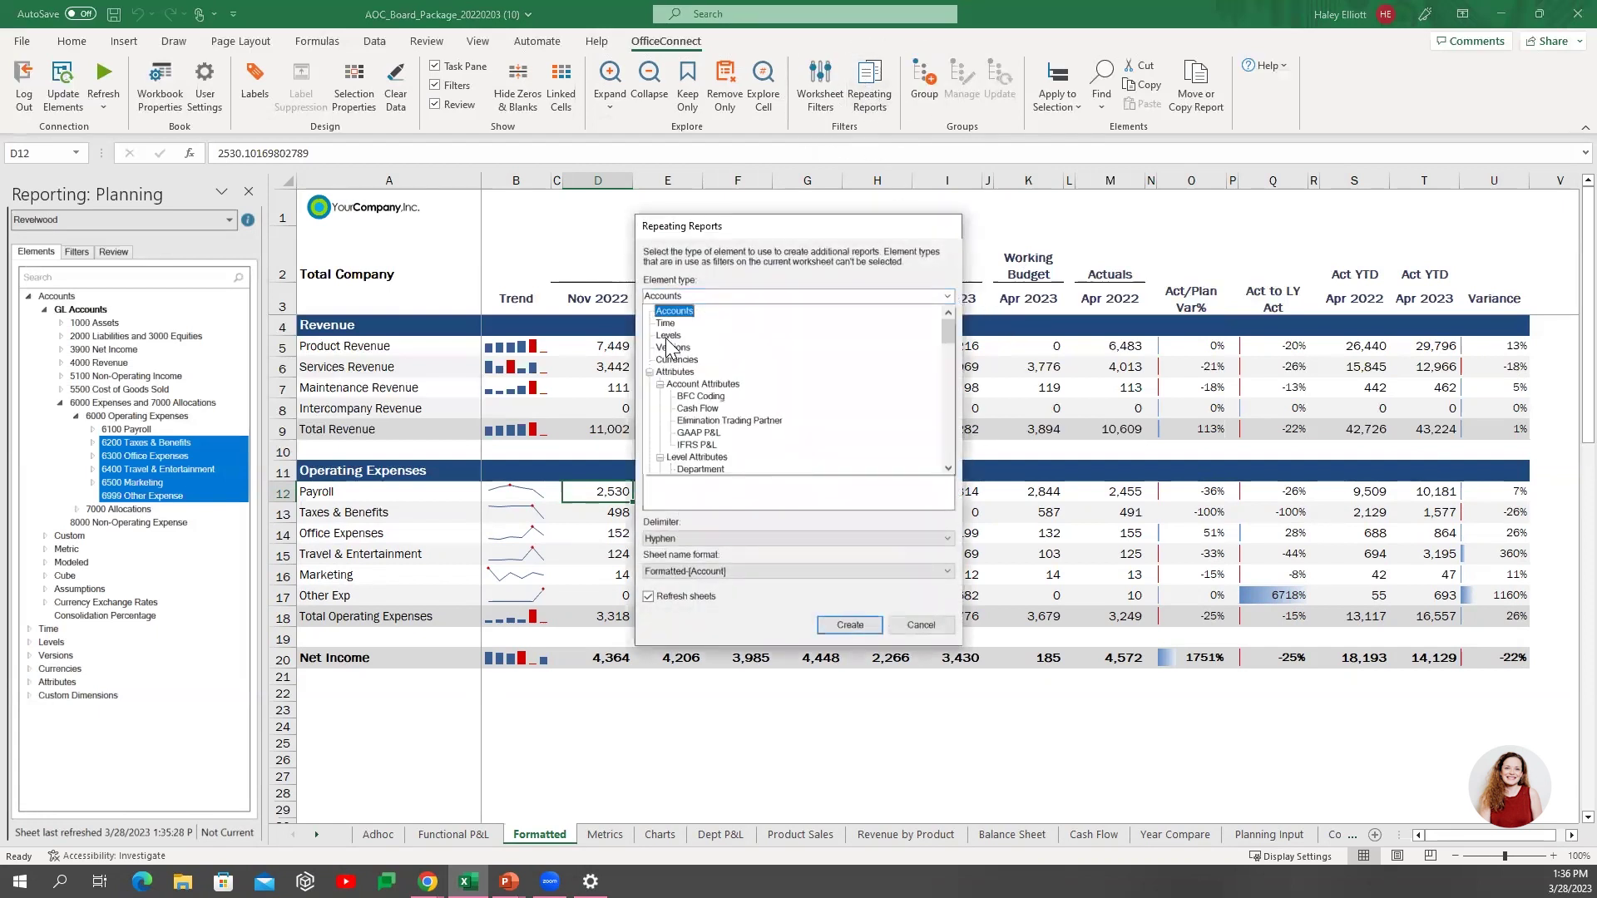
click(668, 337)
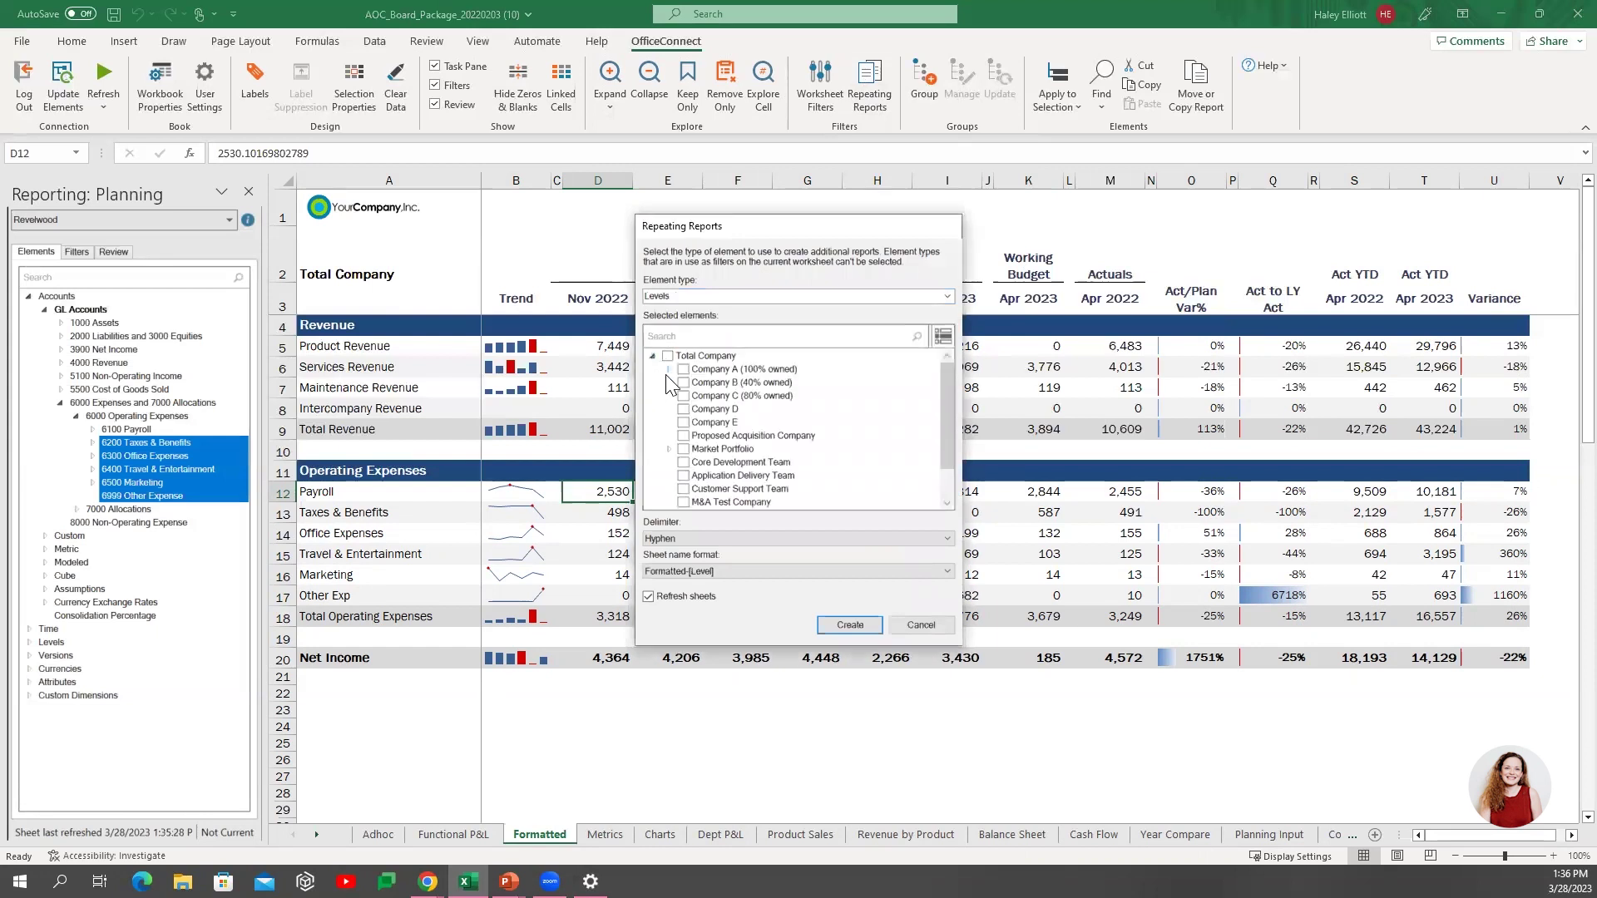
click(669, 369)
click(684, 382)
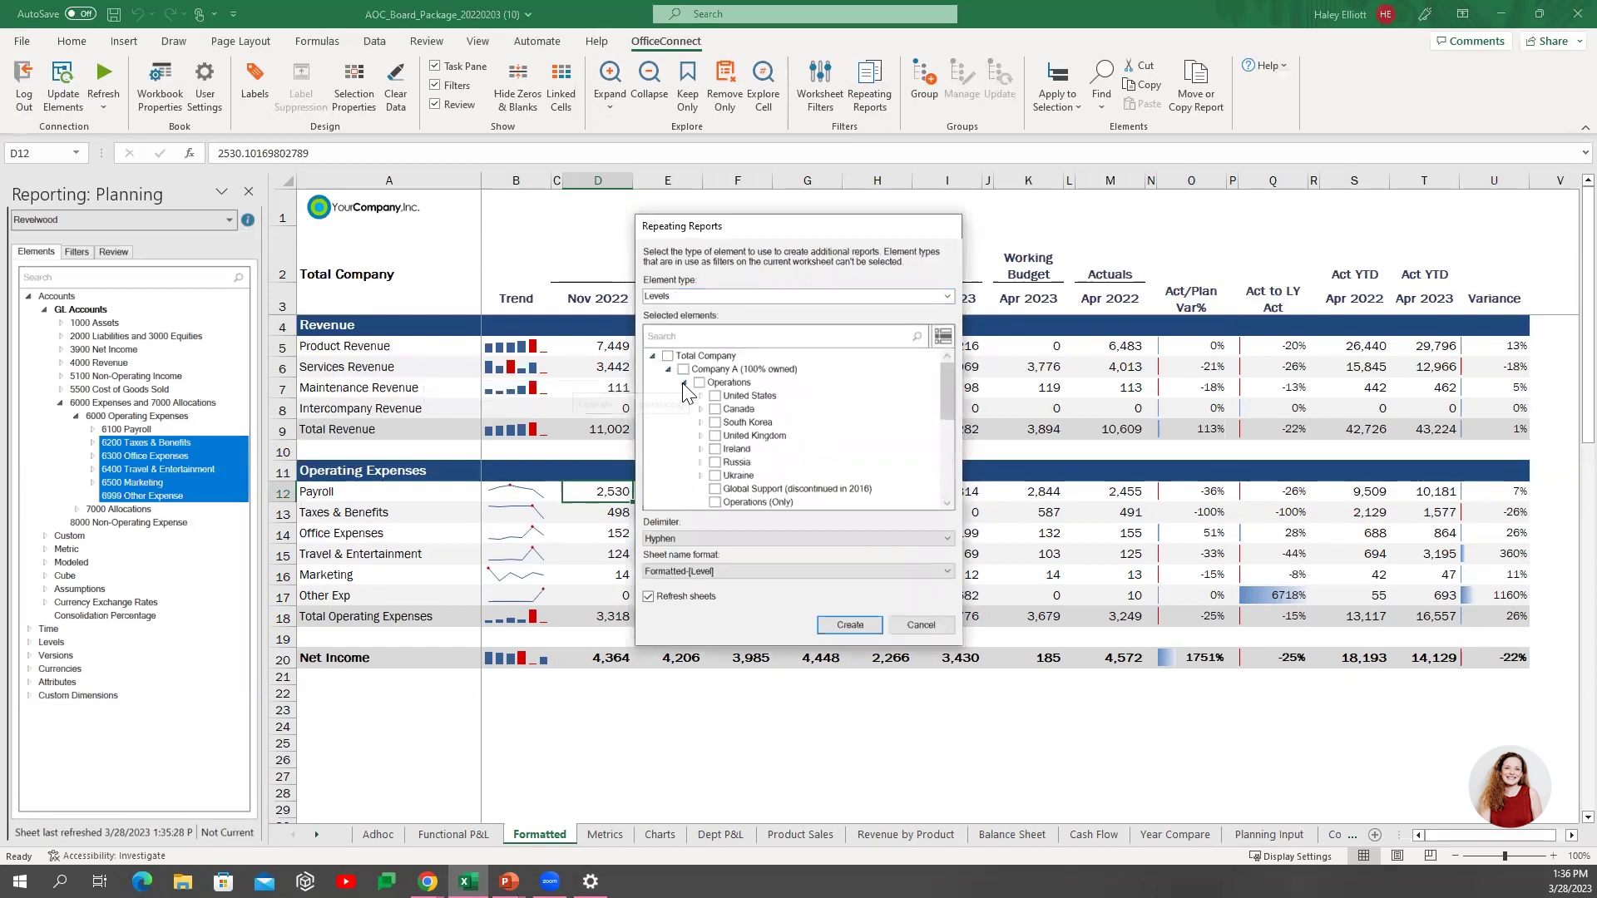
click(714, 396)
click(715, 409)
click(716, 436)
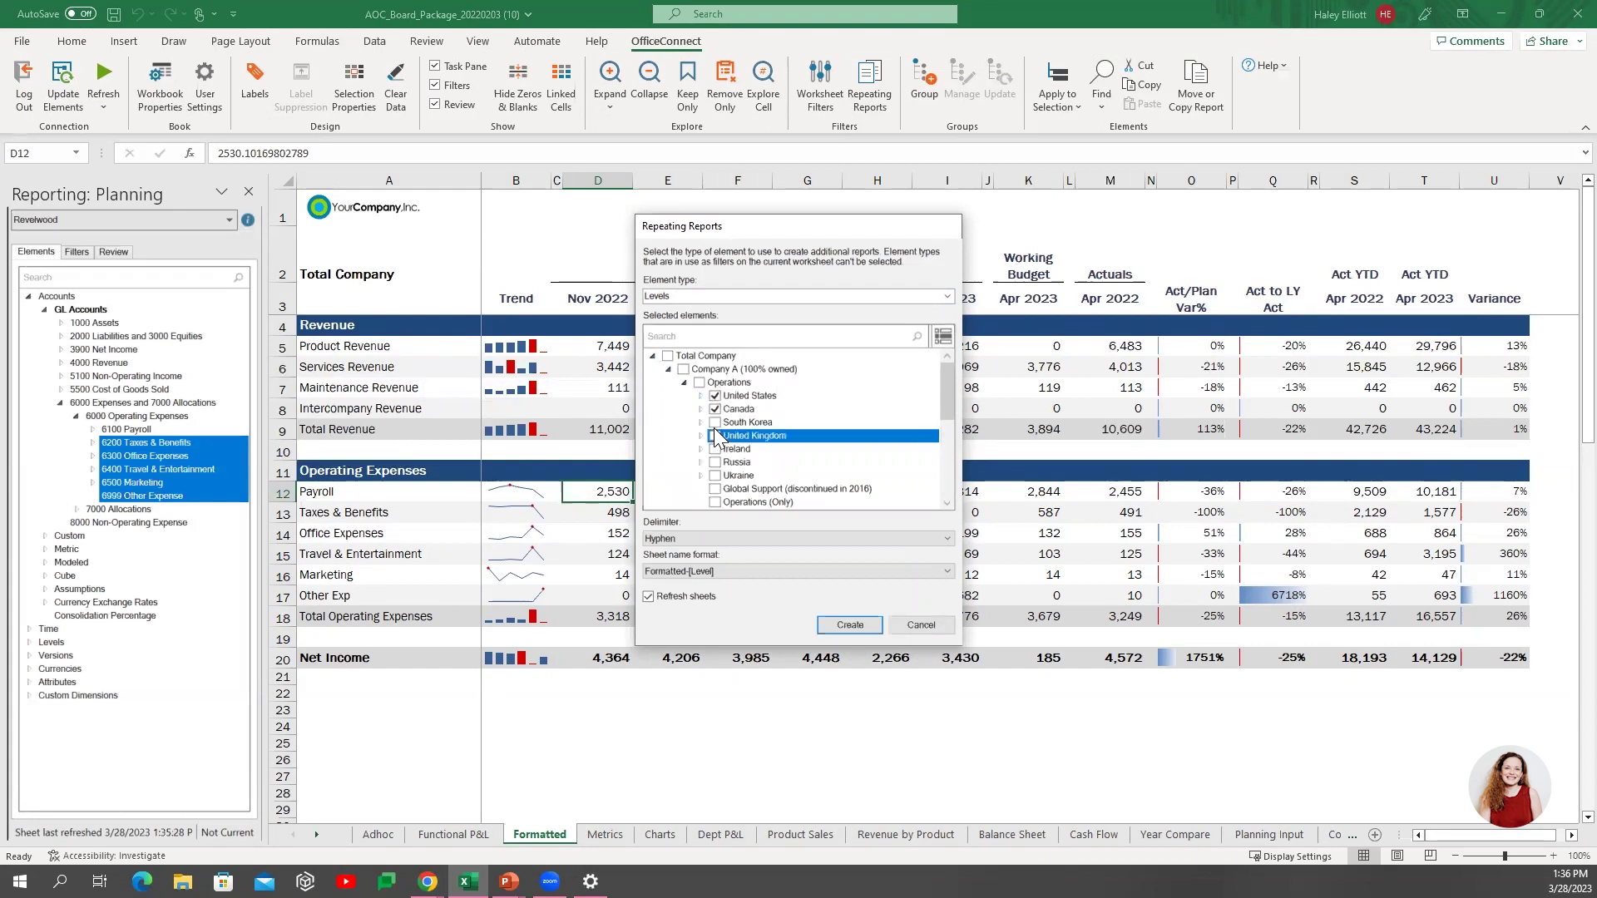
click(714, 423)
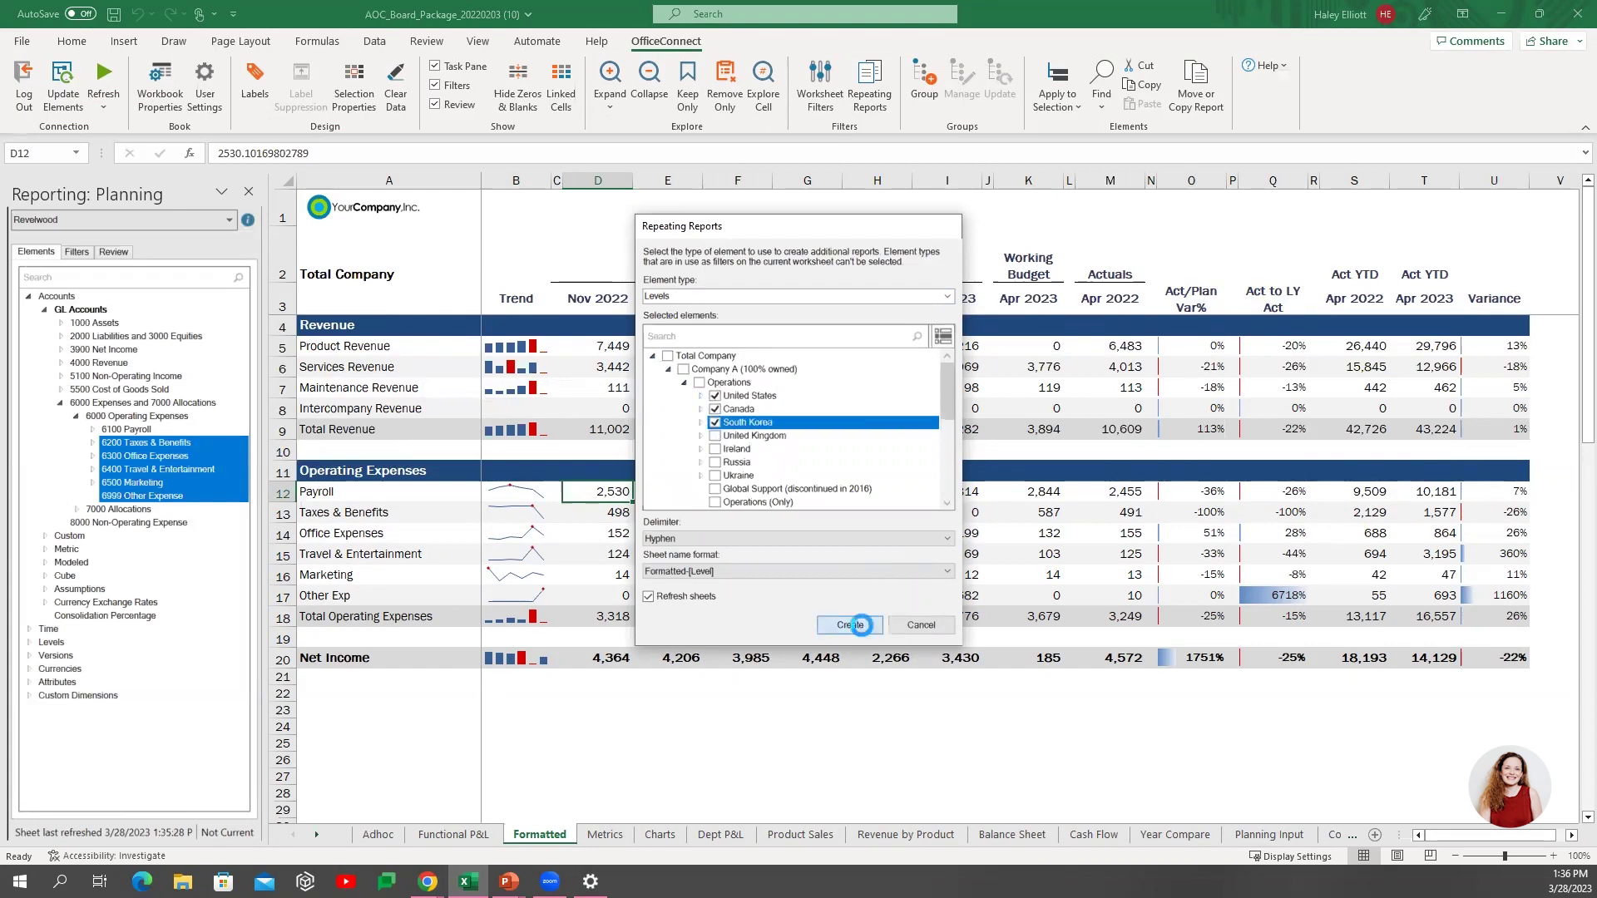
click(850, 624)
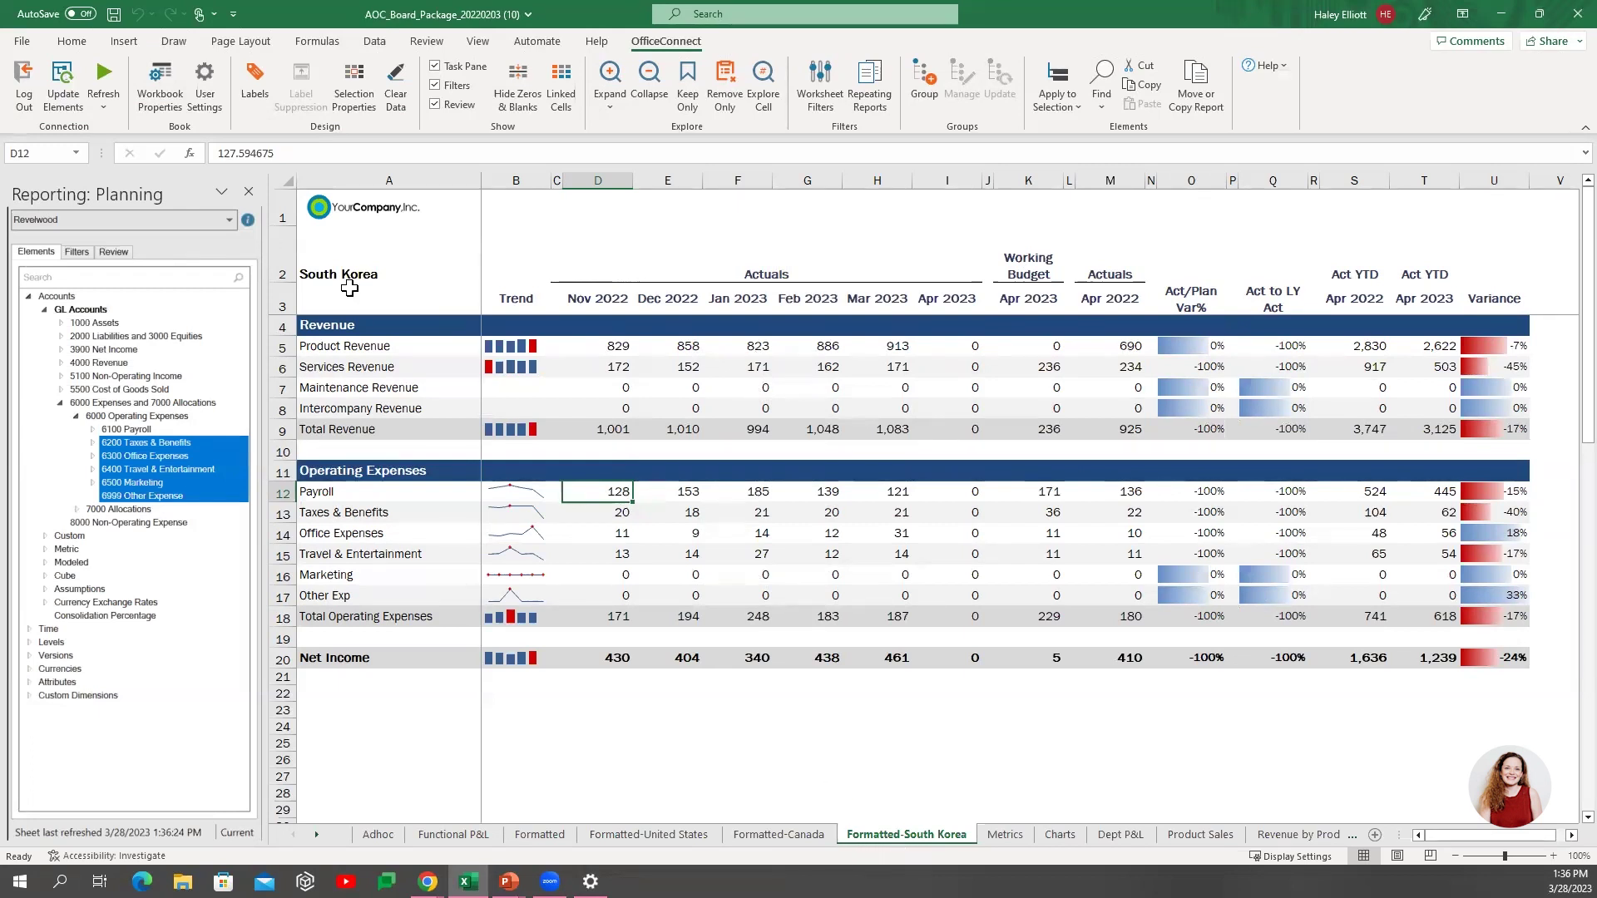
Compare the Canada and United States report sheets with the Formatted sheet and inspect its Payroll Act/Plan Var% formula.
click(830, 834)
click(679, 836)
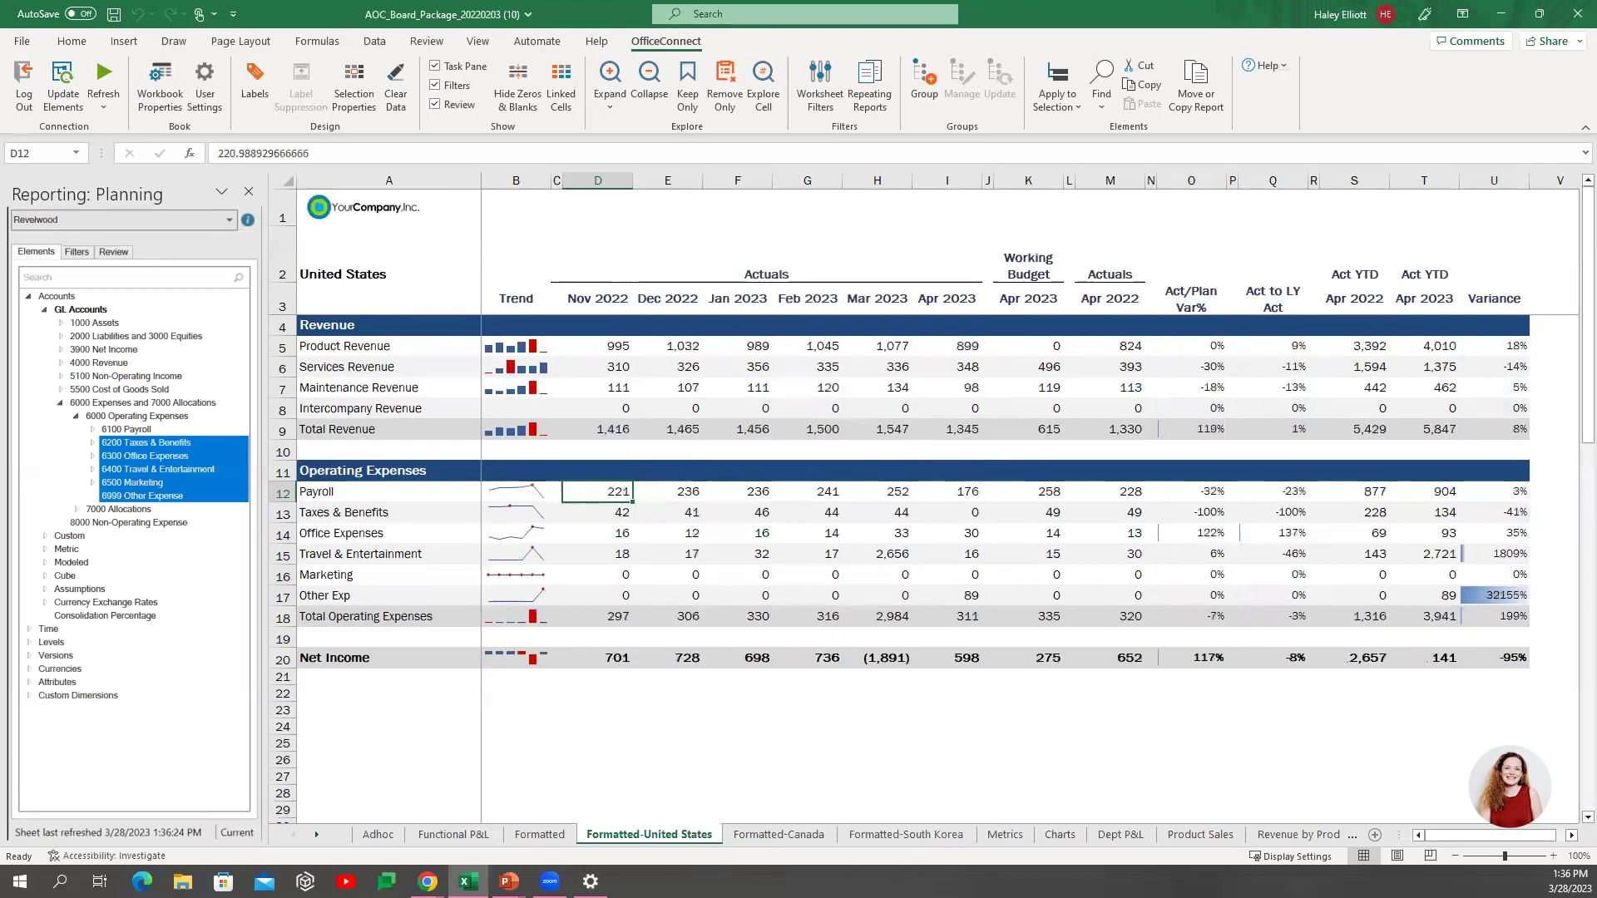
click(556, 837)
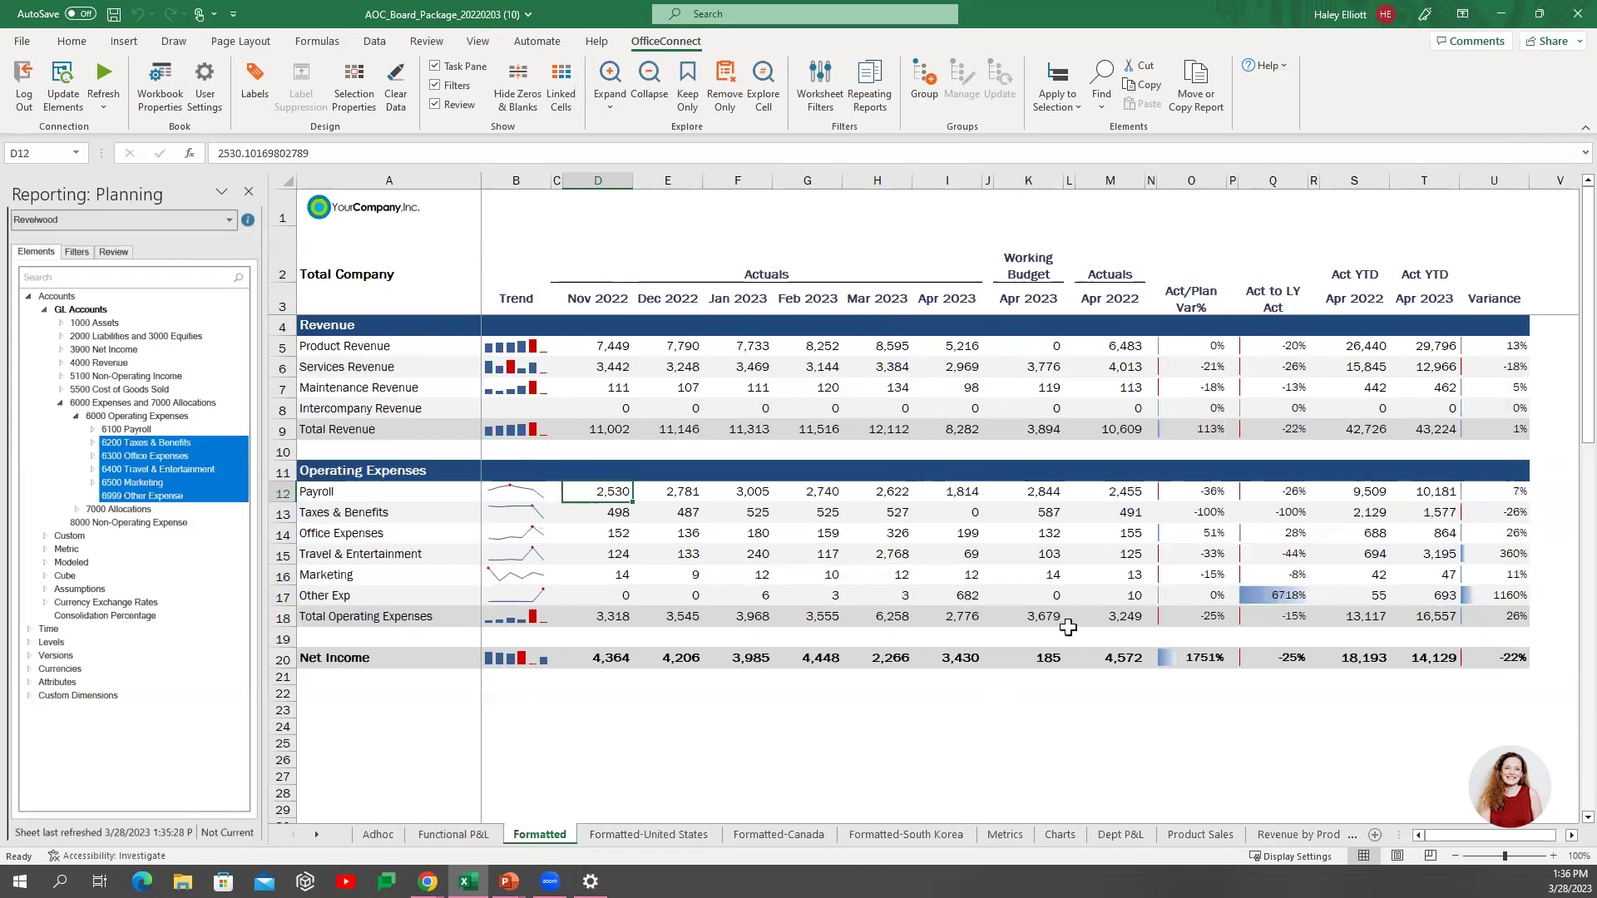
click(1198, 494)
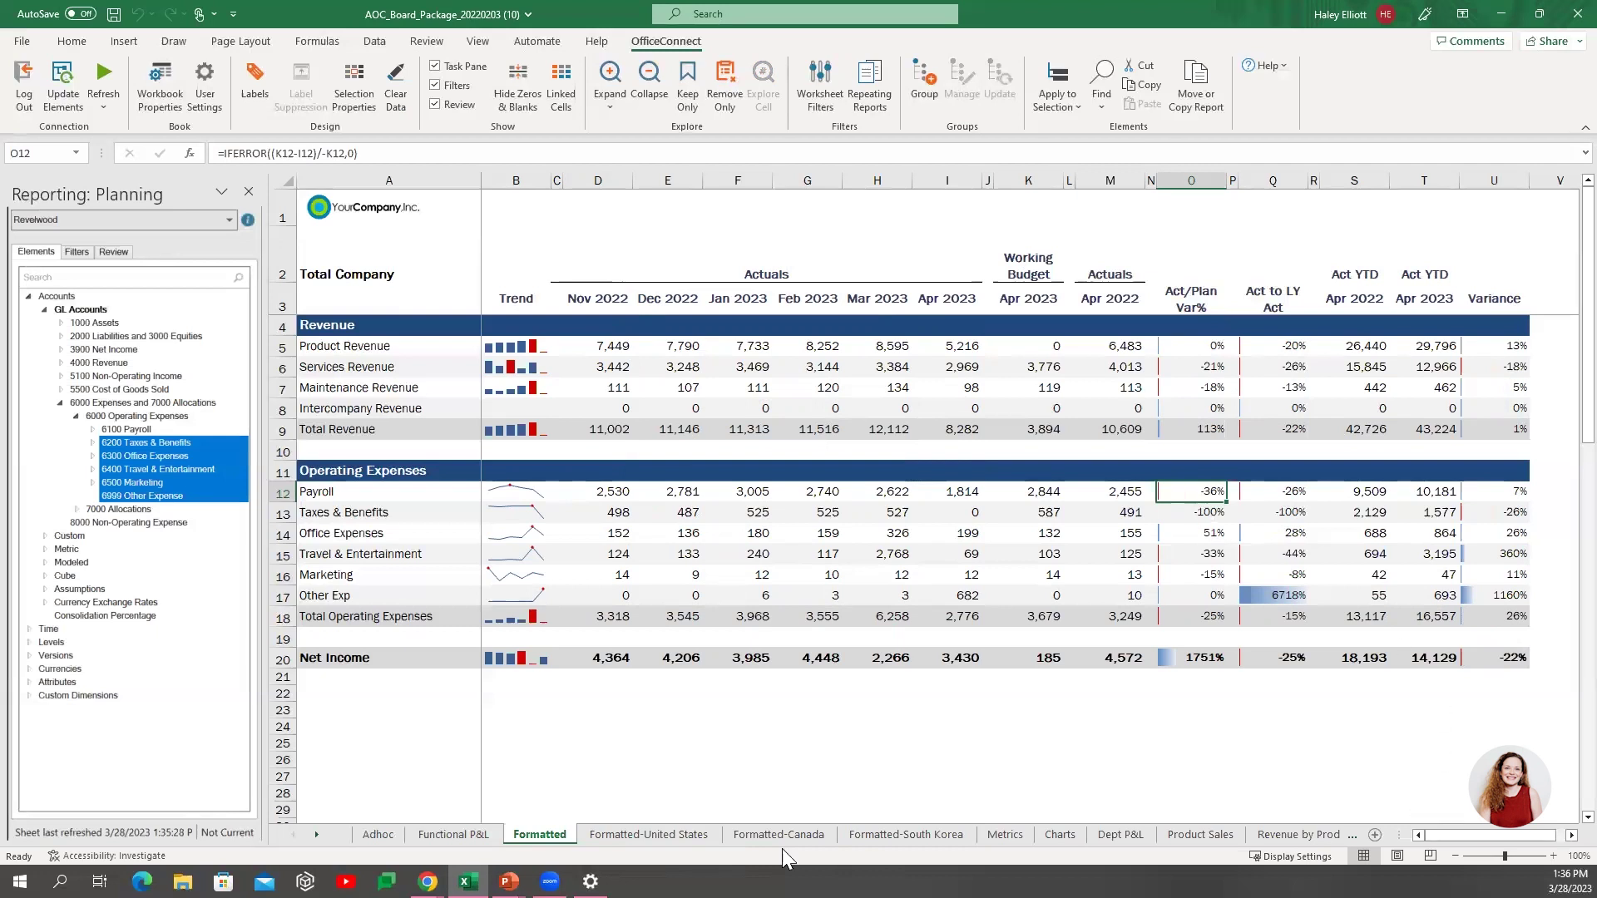
Switch to the AOC_Board_Presentation deck in PowerPoint and view its OfficeConnect linking commands and the Strong Period and Functional P&L slides.
mouse_move(509, 882)
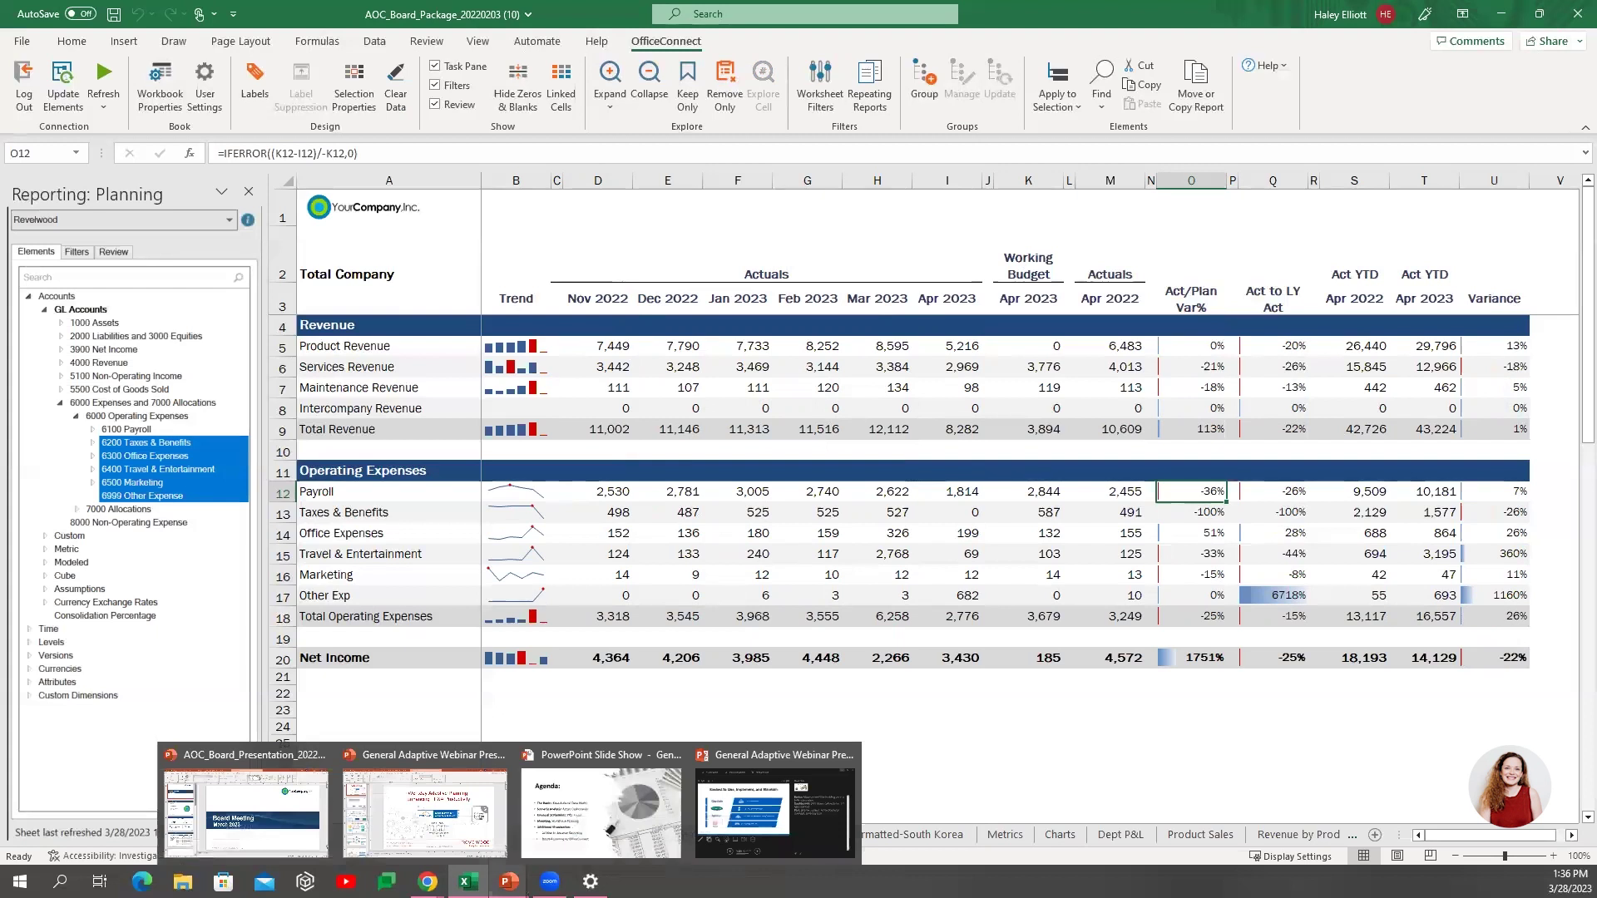
click(245, 798)
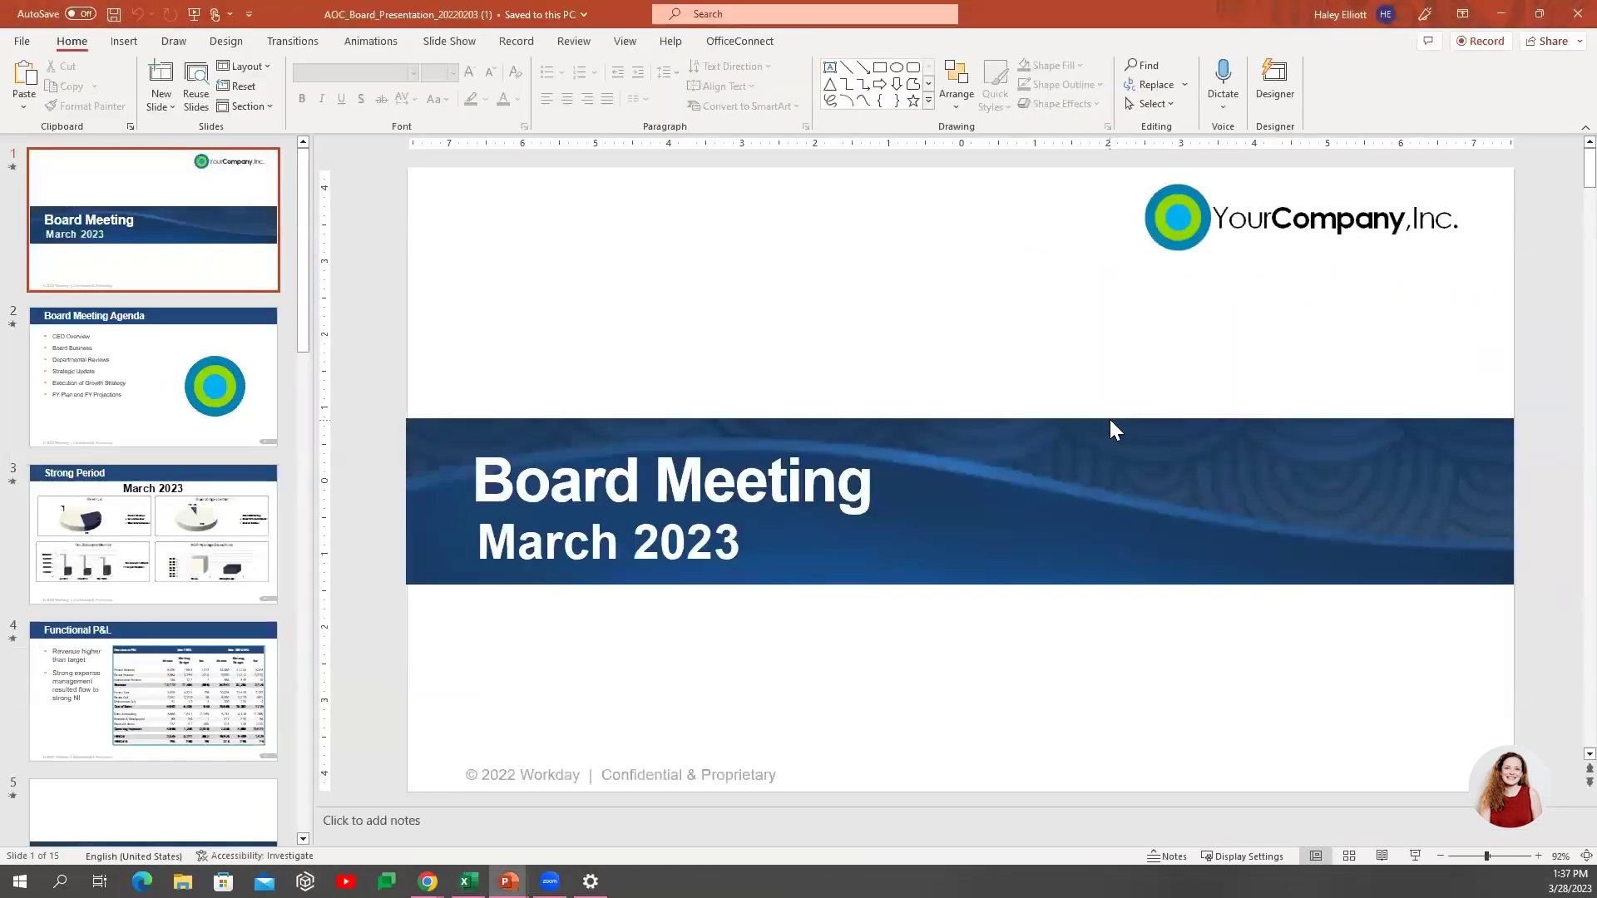
click(728, 44)
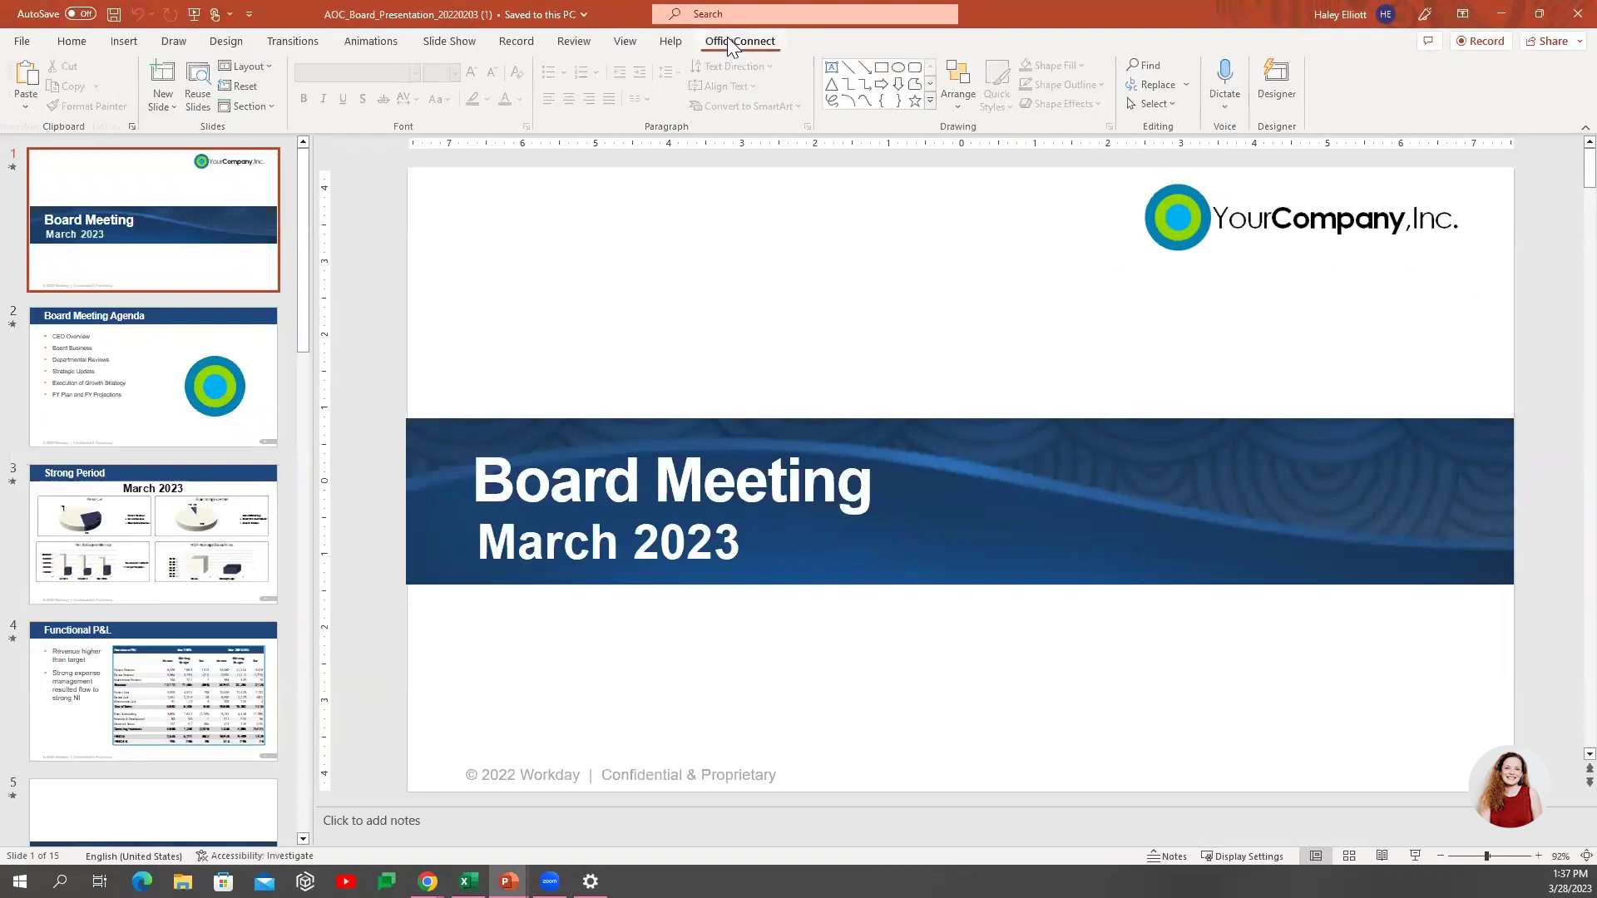
click(156, 103)
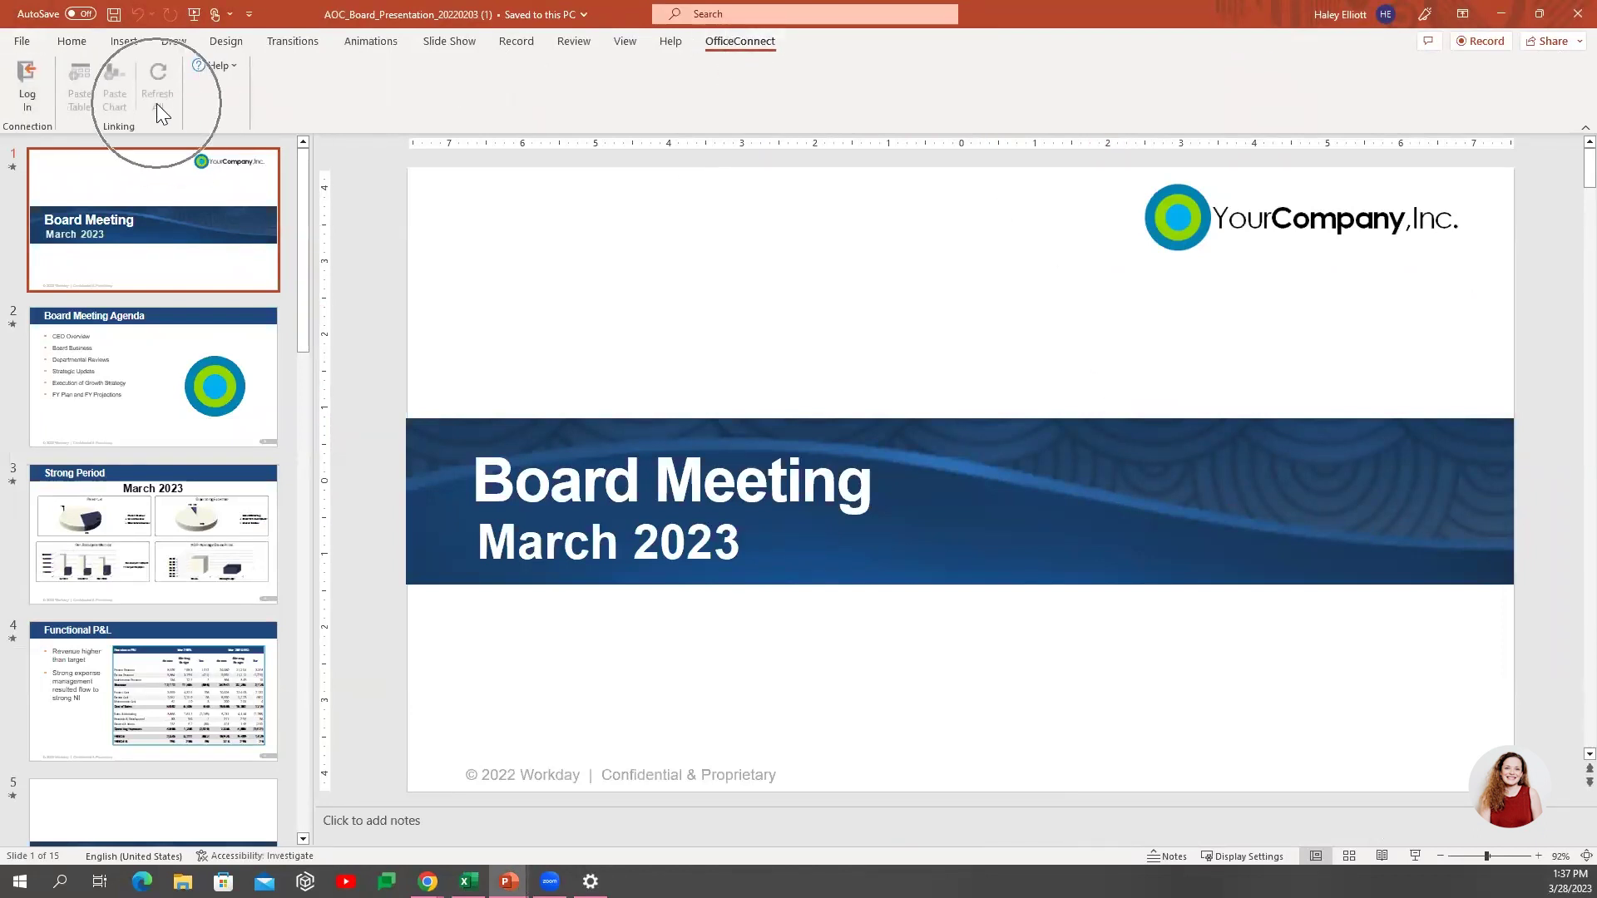
click(149, 491)
click(163, 645)
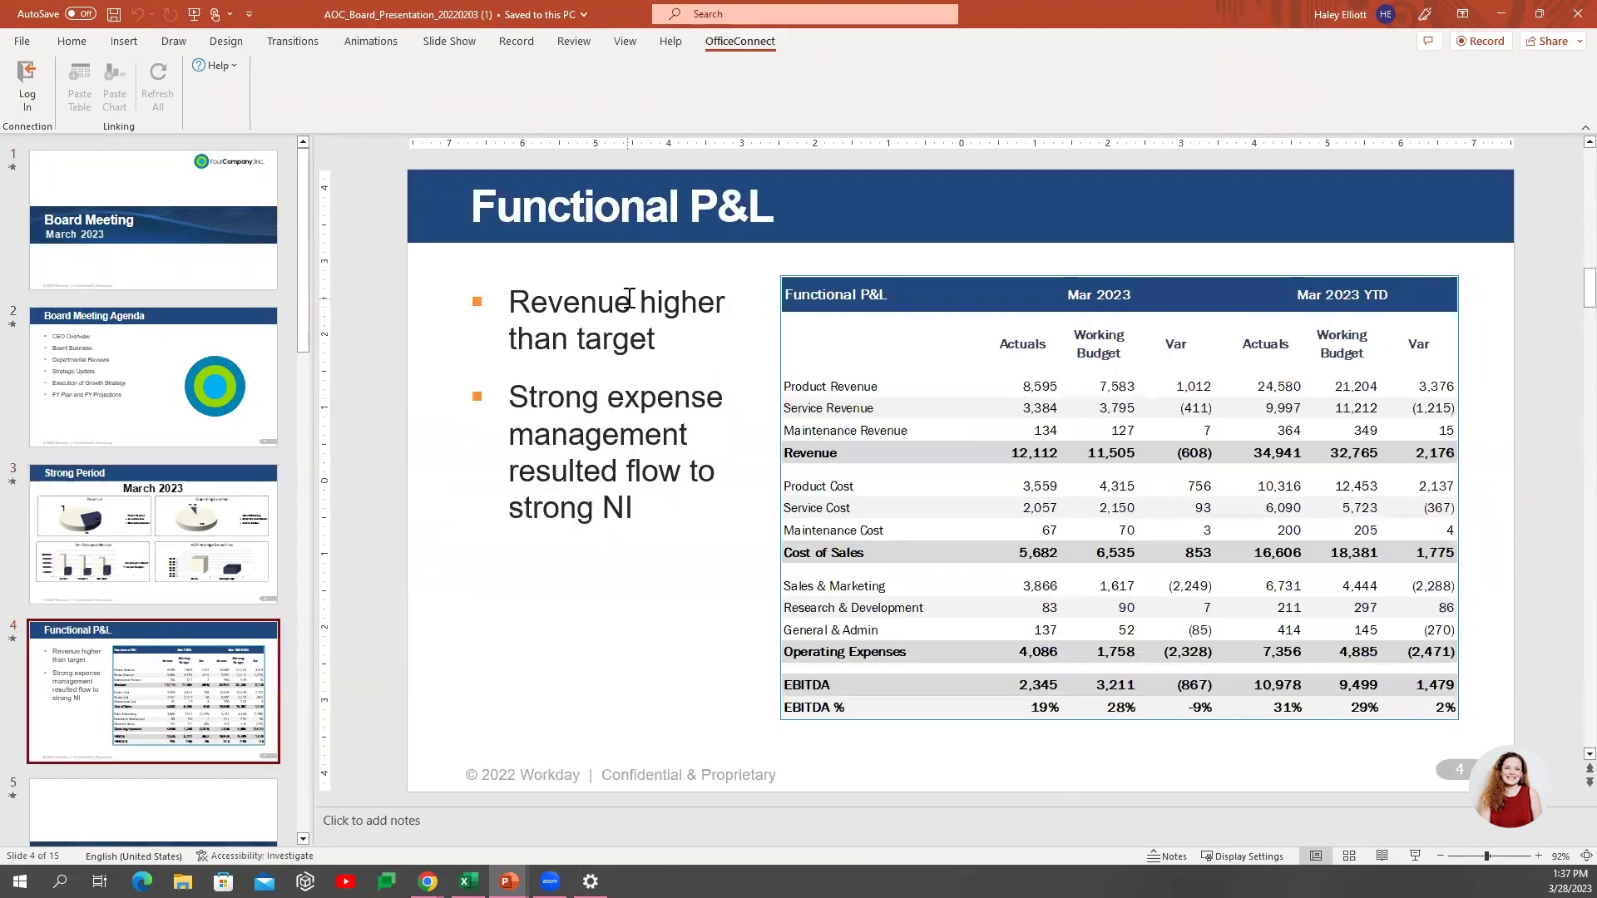